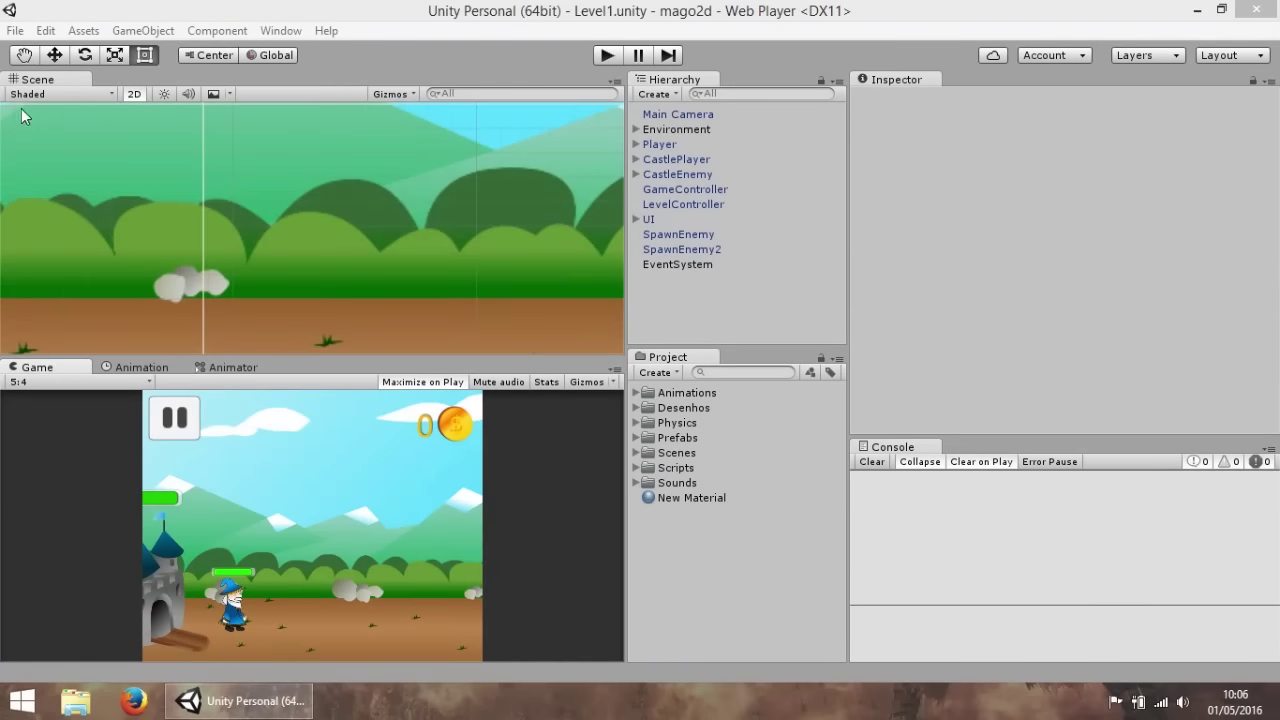
Test-run the level, making the wizard jump once, then stop the game.
left_click(611, 52)
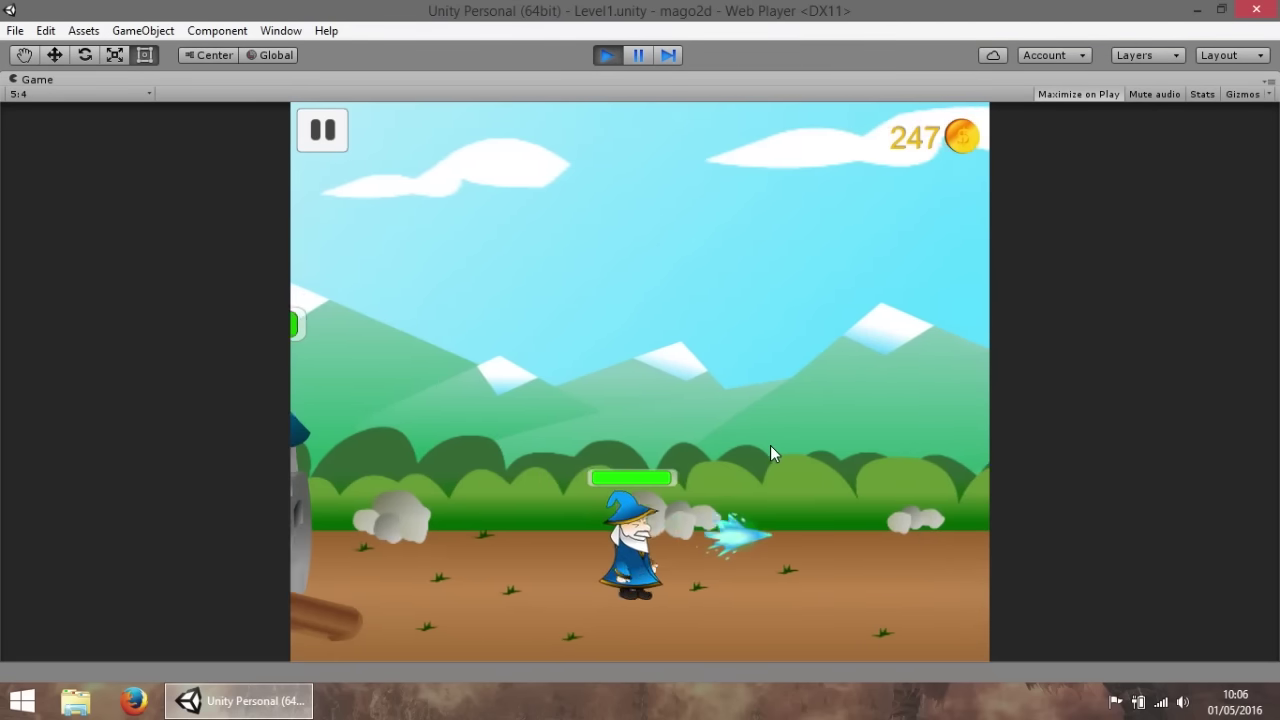
left_click(770, 454)
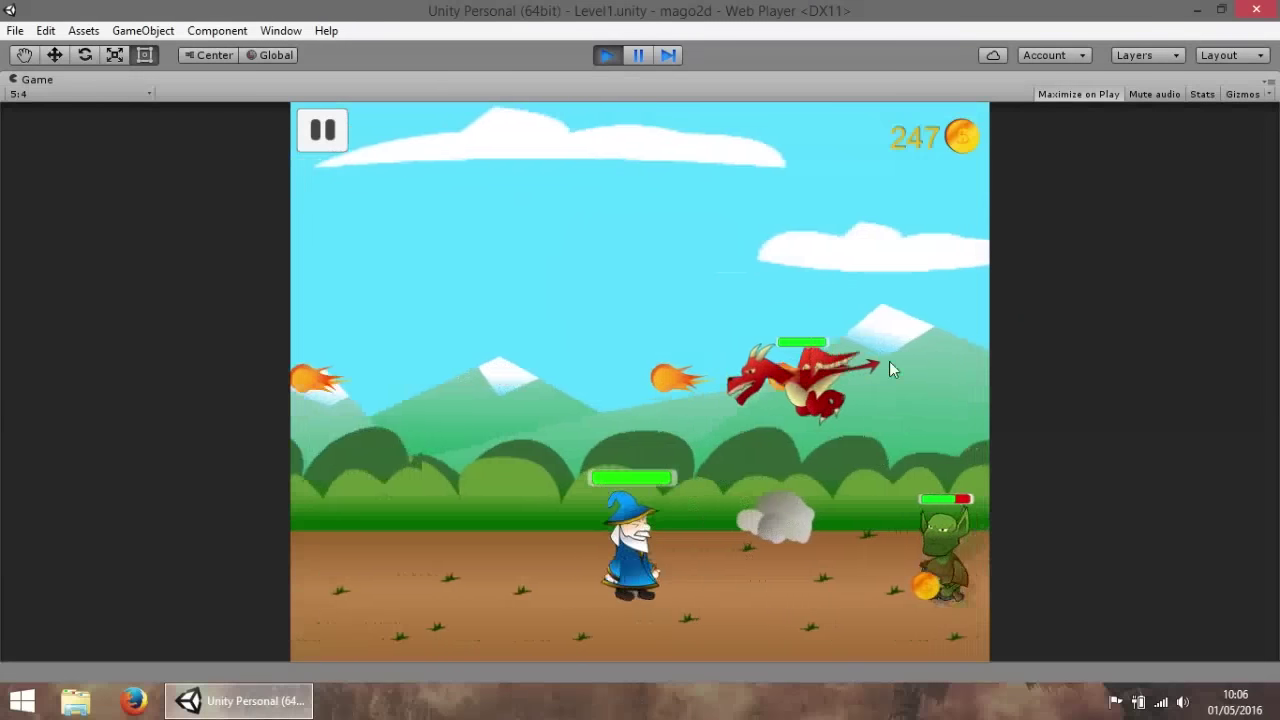
left_click(606, 55)
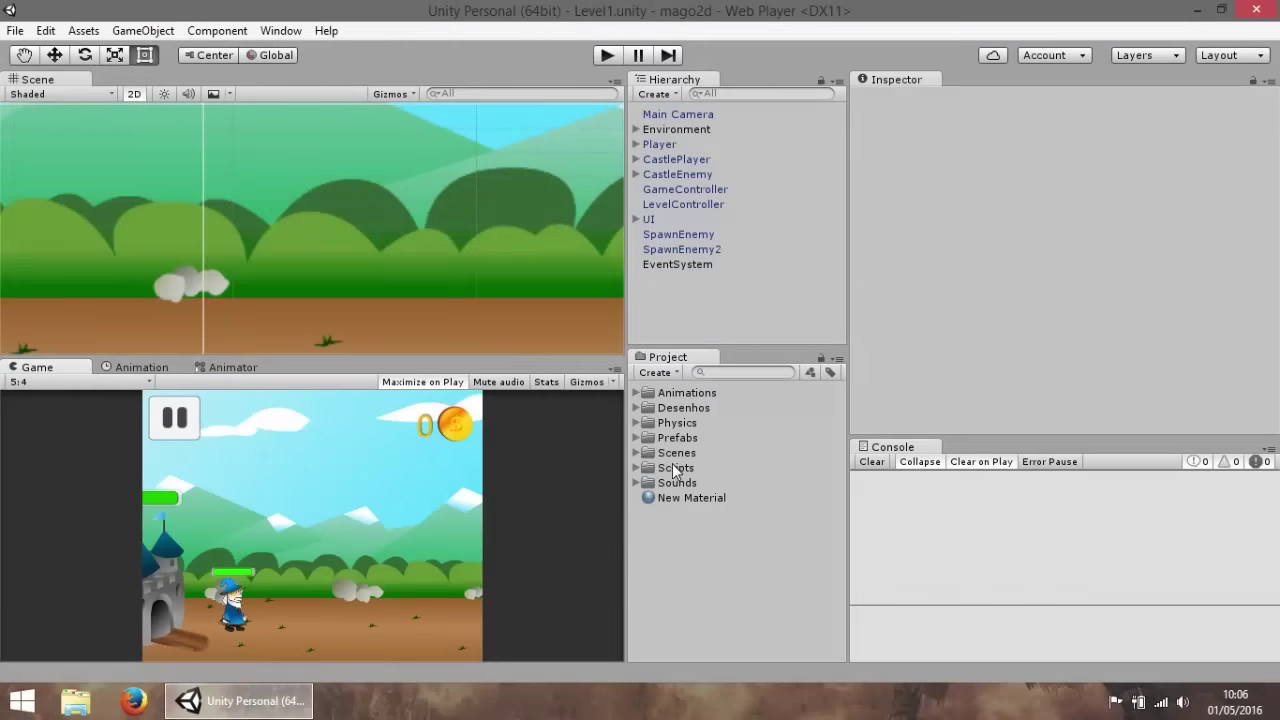
Select LevelController, run the level again, pause and zoom the Scene view out, then stop.
left_click(706, 208)
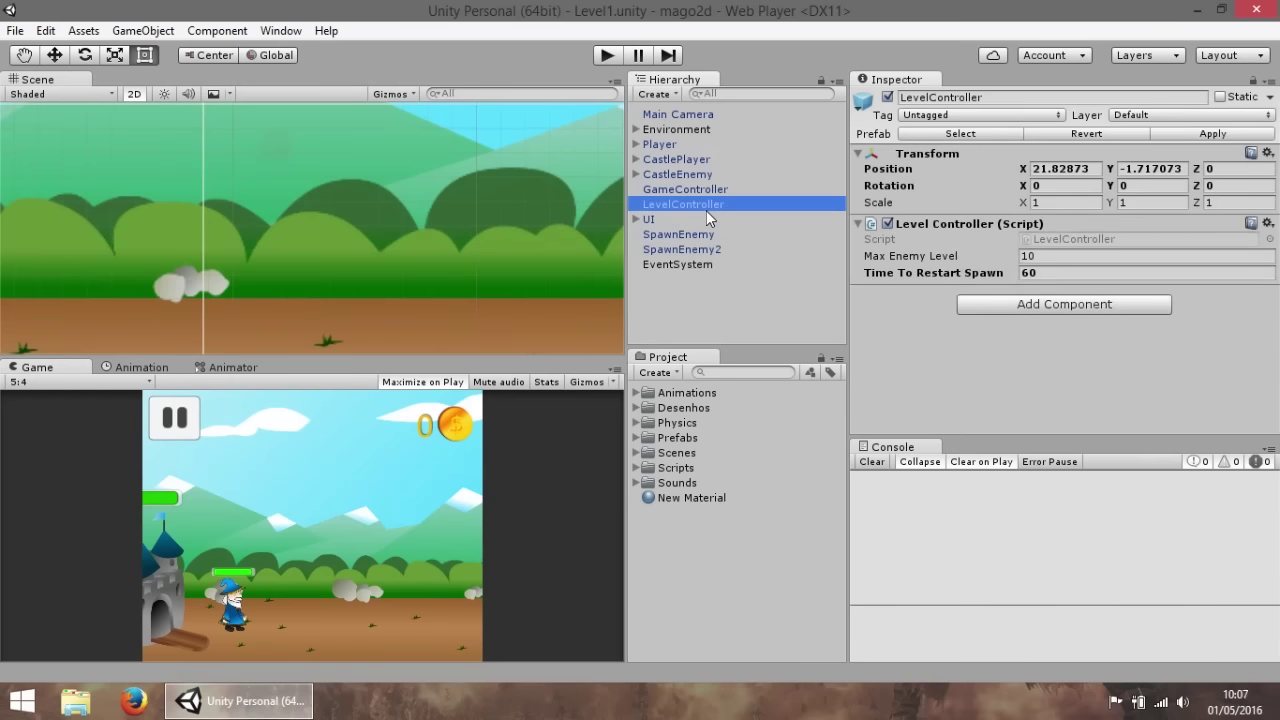
left_click(605, 57)
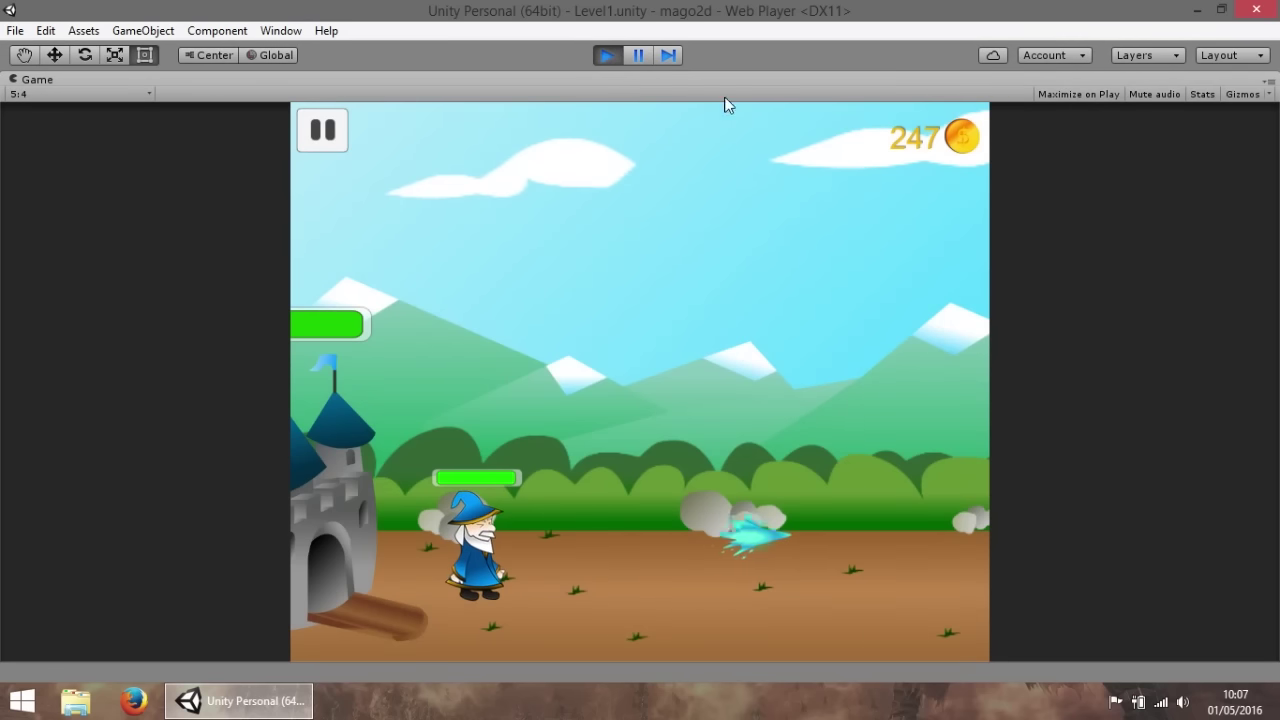
left_click(638, 55)
scroll(520, 249, "down", 3)
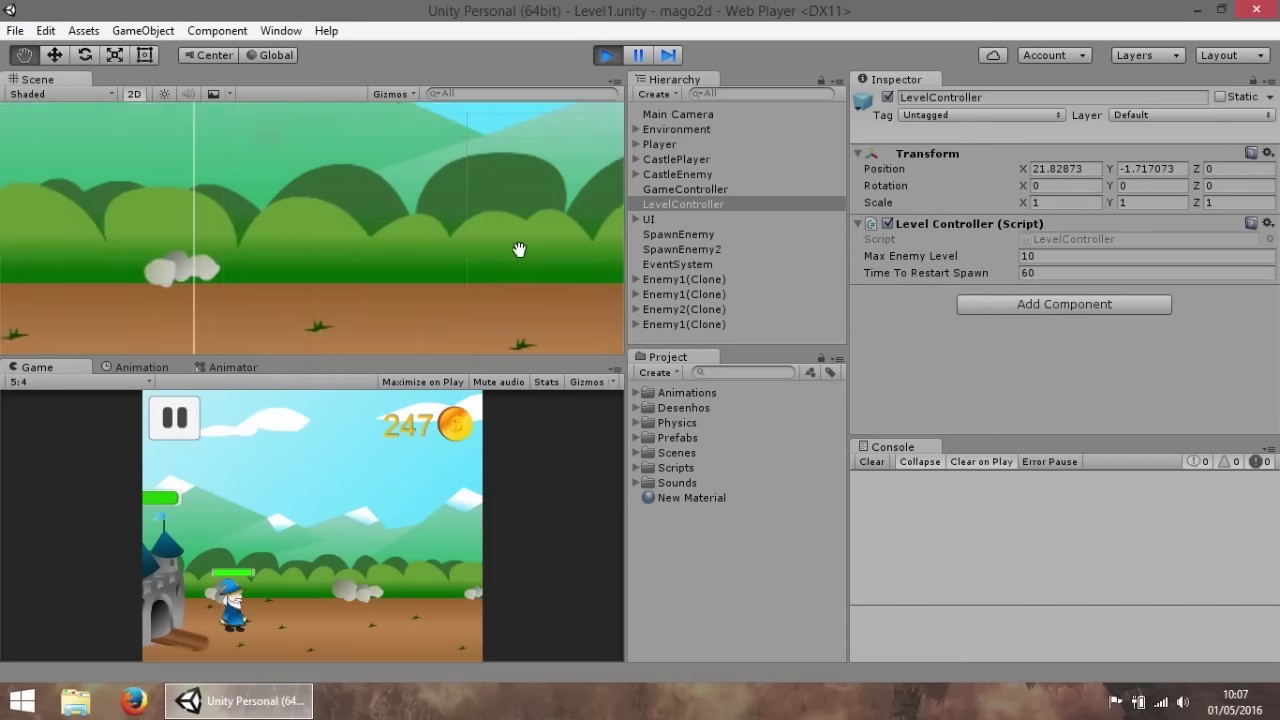
scroll(471, 220, "down", 3)
scroll(464, 237, "down", 3)
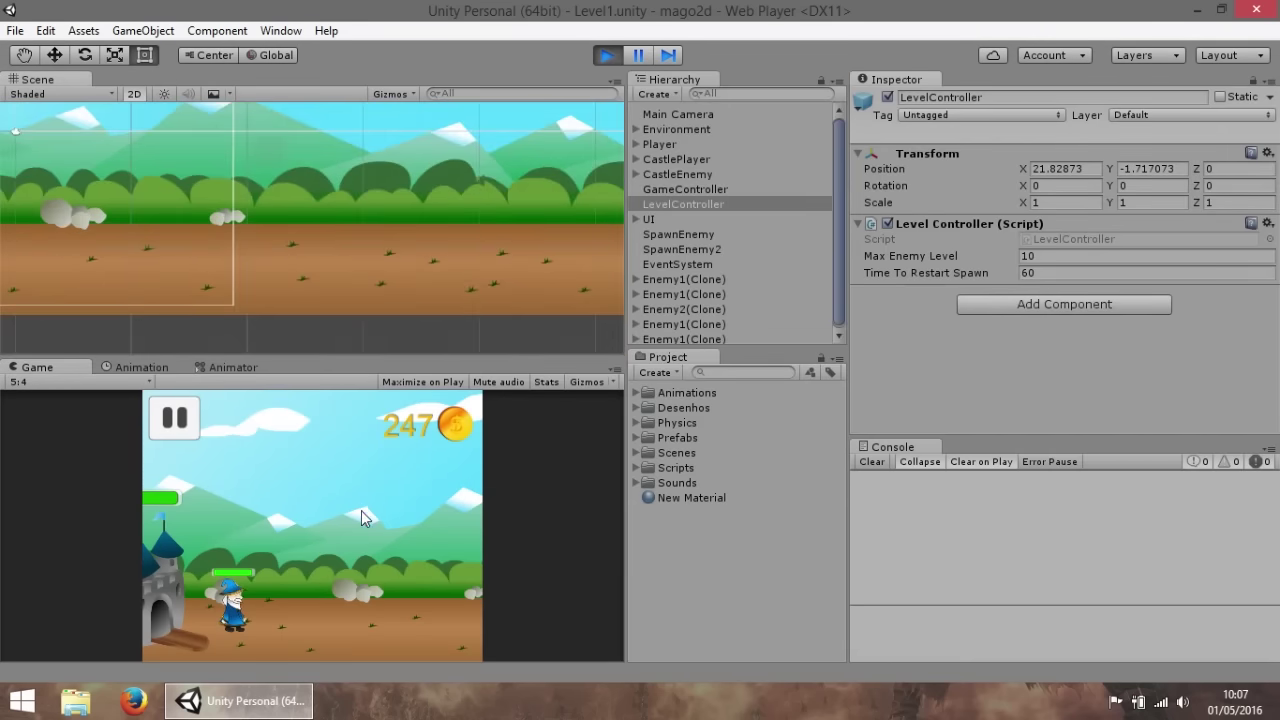
scroll(455, 246, "down", 2)
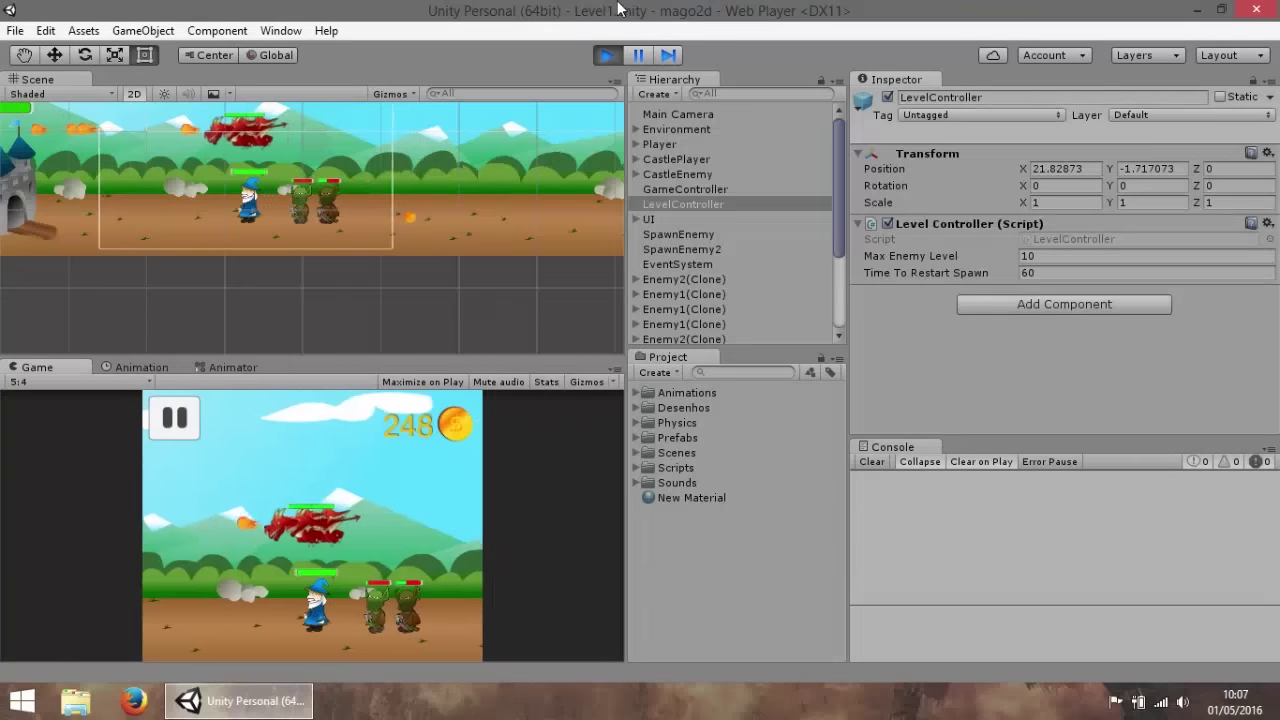
left_click(608, 55)
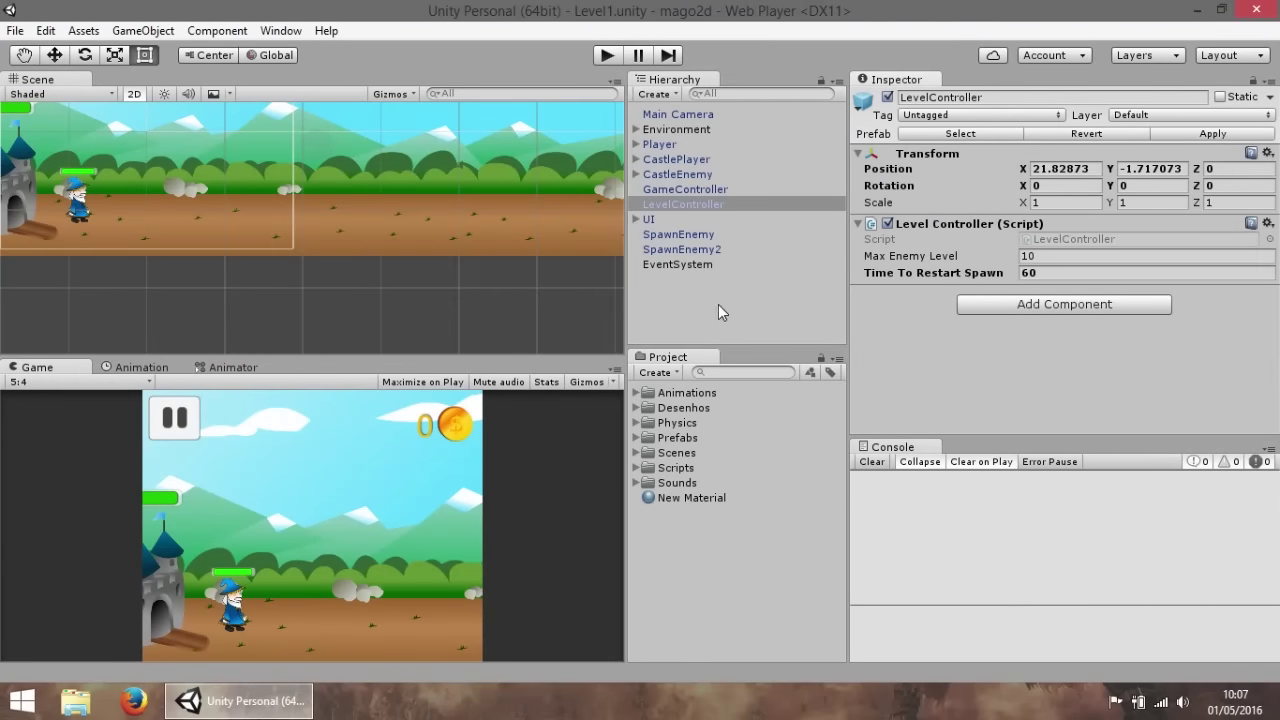
Inspect SpawnEnemy2 and EventSystem, then delete the unused New Material asset.
left_click(751, 250)
left_click(735, 266)
left_click(675, 437)
left_click(675, 437)
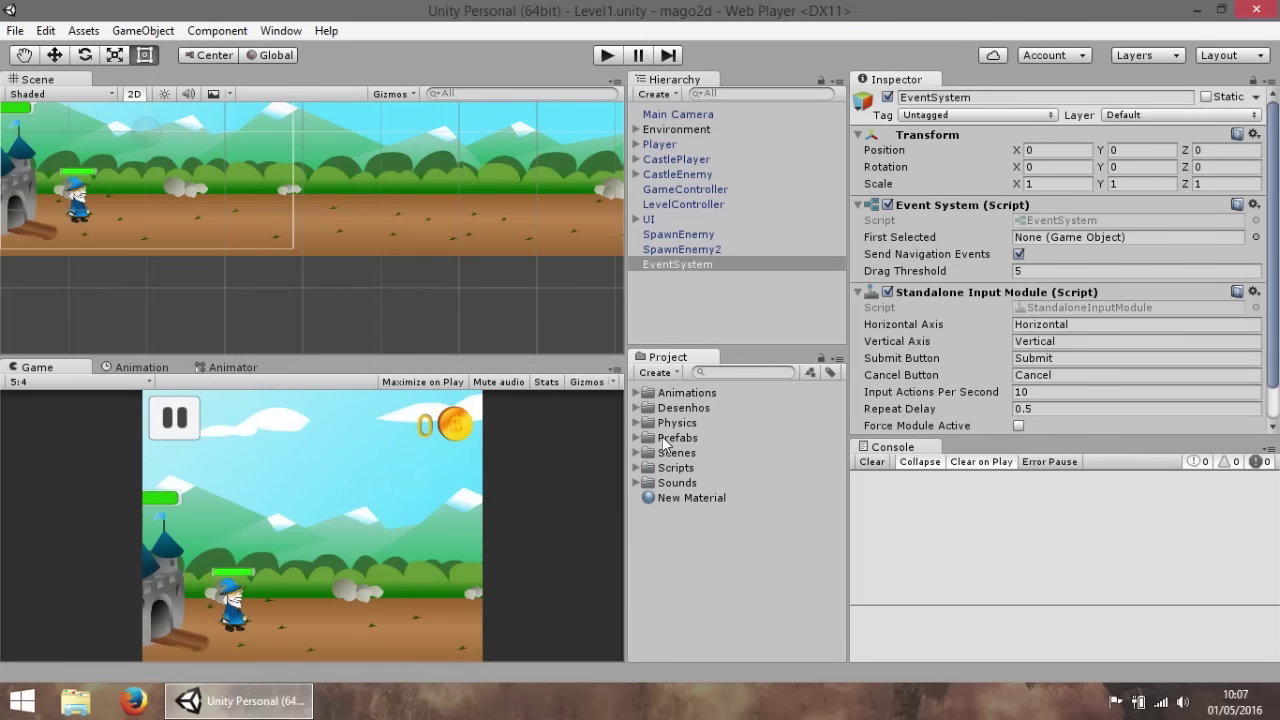
left_click(690, 499)
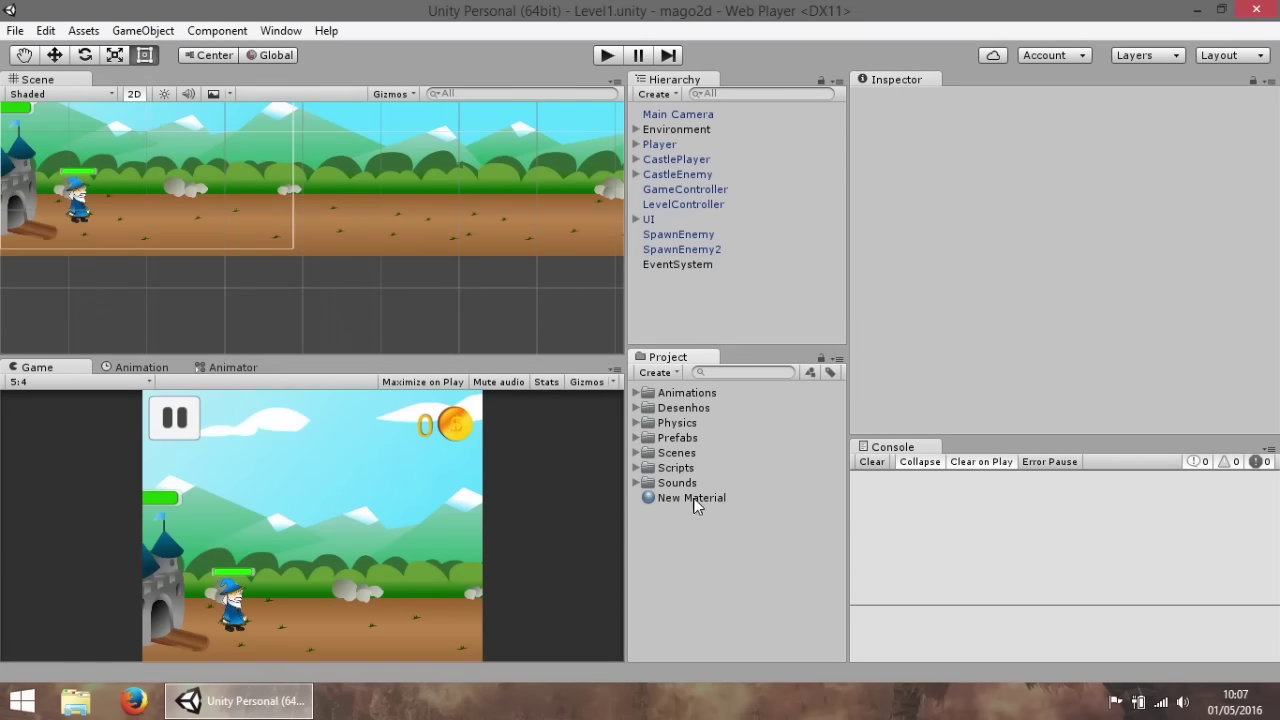
key("Delete")
key("Return")
Look through the Scenes and Desenhos folders in the Project panel.
left_click(668, 452)
left_click(655, 408)
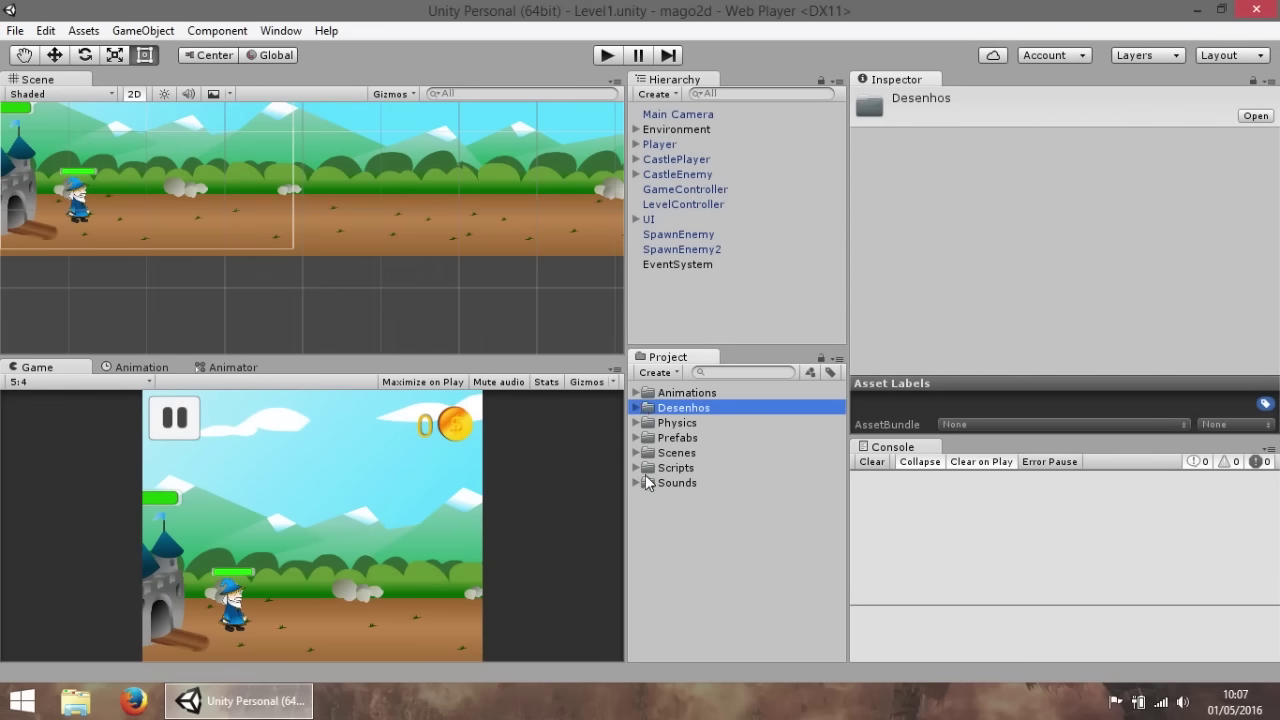
left_click(650, 455)
left_click(636, 453)
left_click(636, 453)
Expand Scripts > GamePlay > Magics and select the BaseMagic script.
left_click(636, 467)
left_click(651, 497)
left_click(651, 497)
left_click(651, 497)
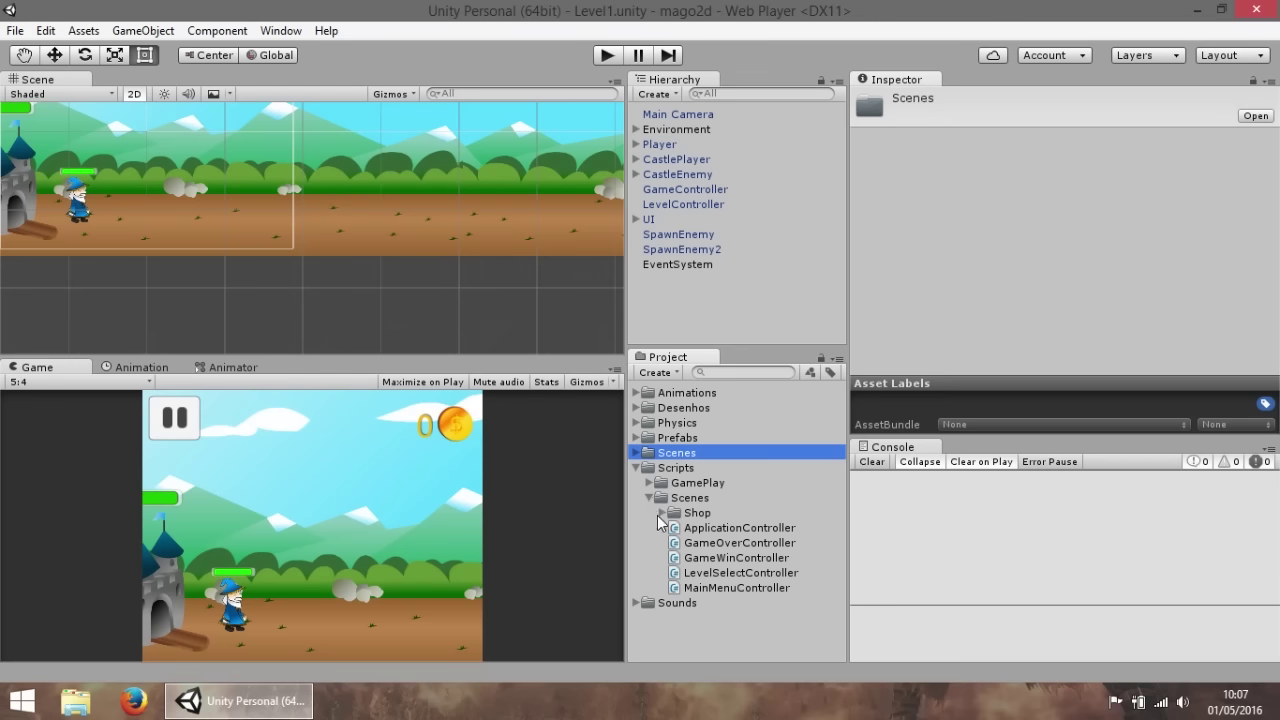
left_click(651, 497)
left_click(650, 482)
left_click(653, 503)
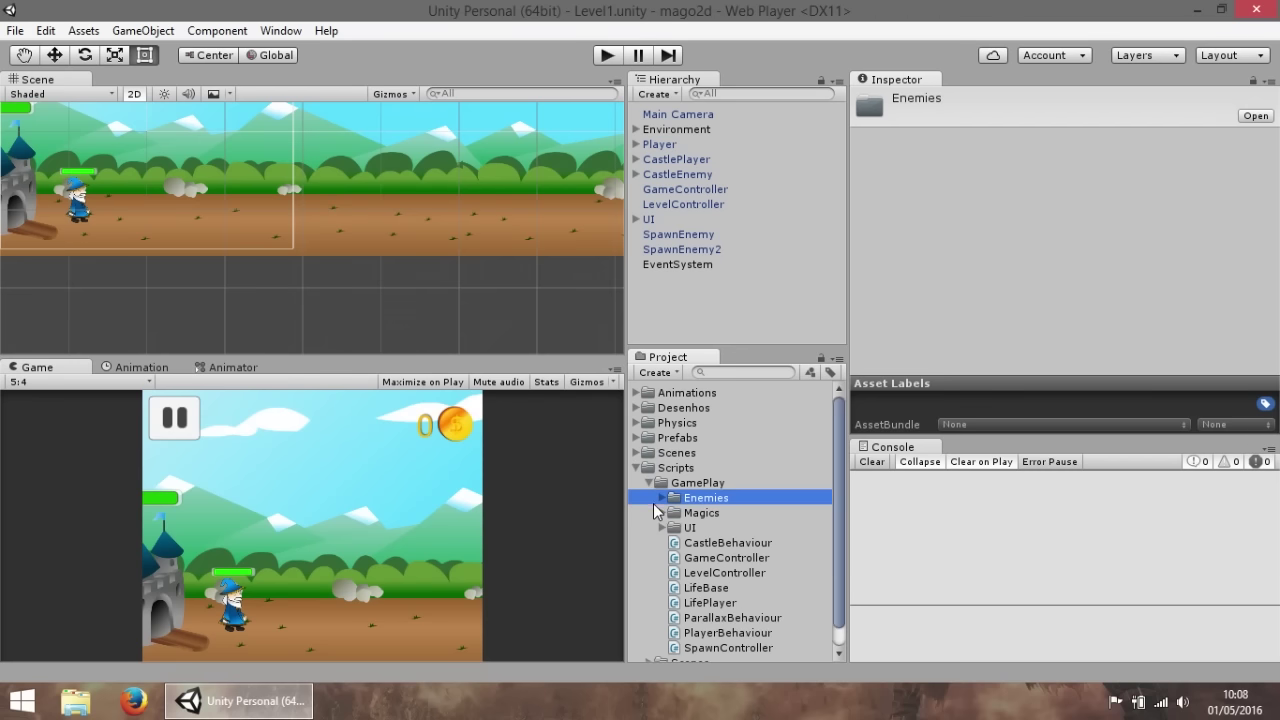
left_click(660, 512)
left_click(735, 531)
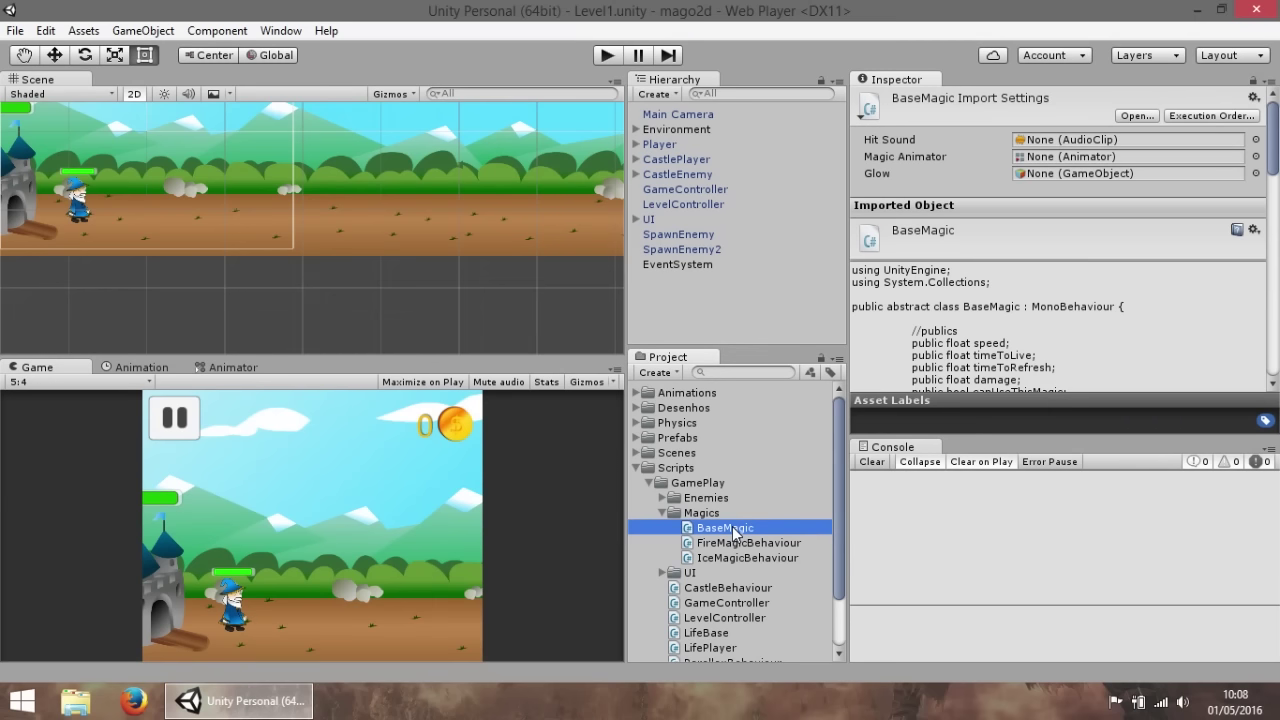
Open BaseMagic.cs in MonoDevelop and accept the line-endings notice.
double_click(727, 528)
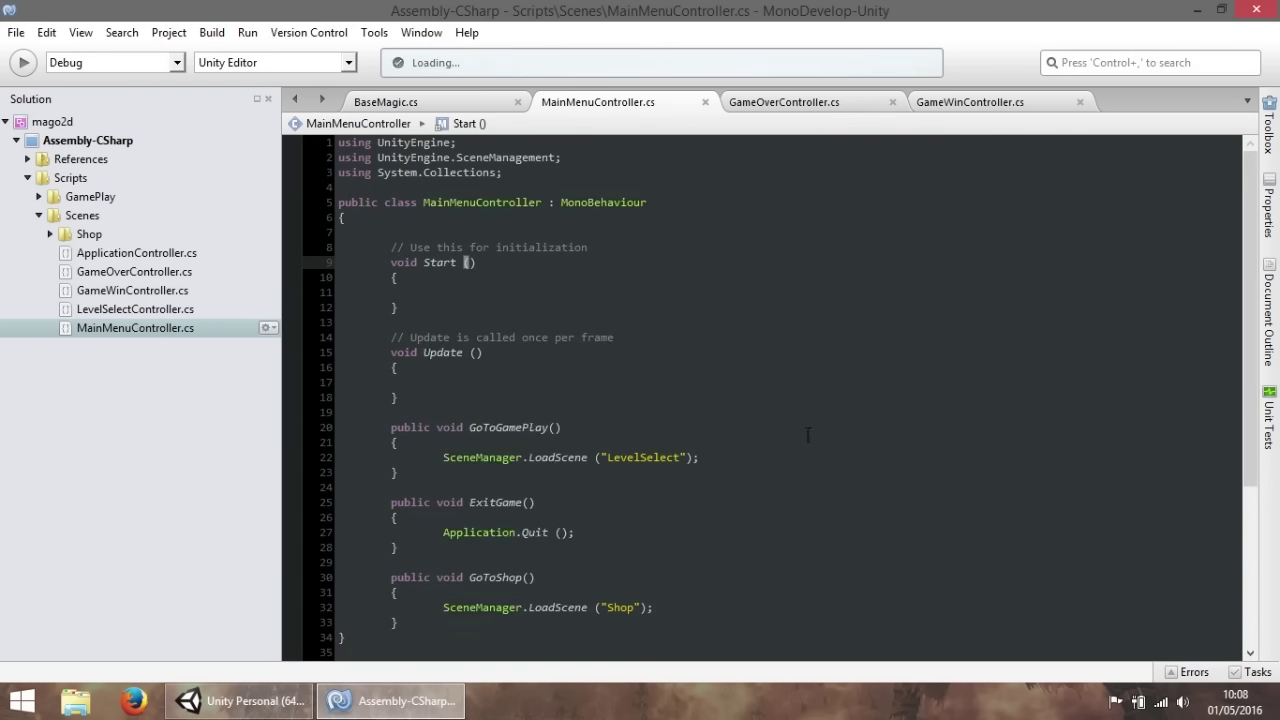
left_click(430, 102)
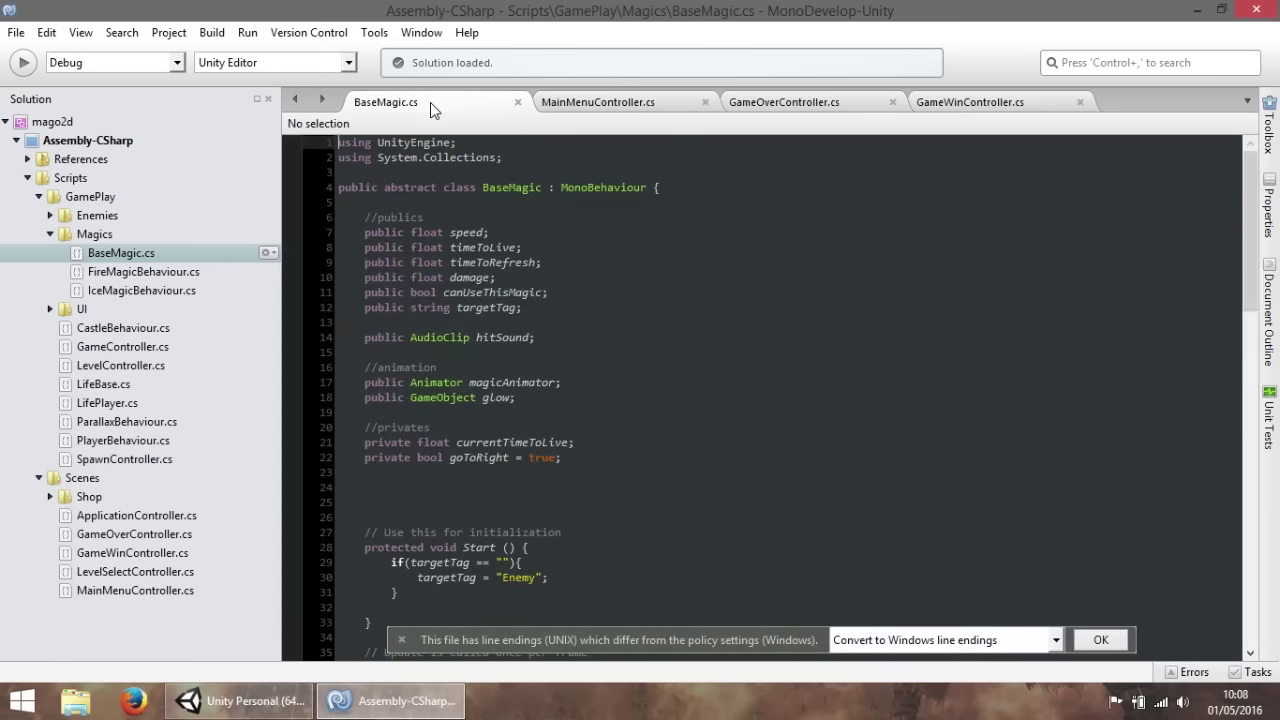
left_click(1100, 639)
left_click(571, 337)
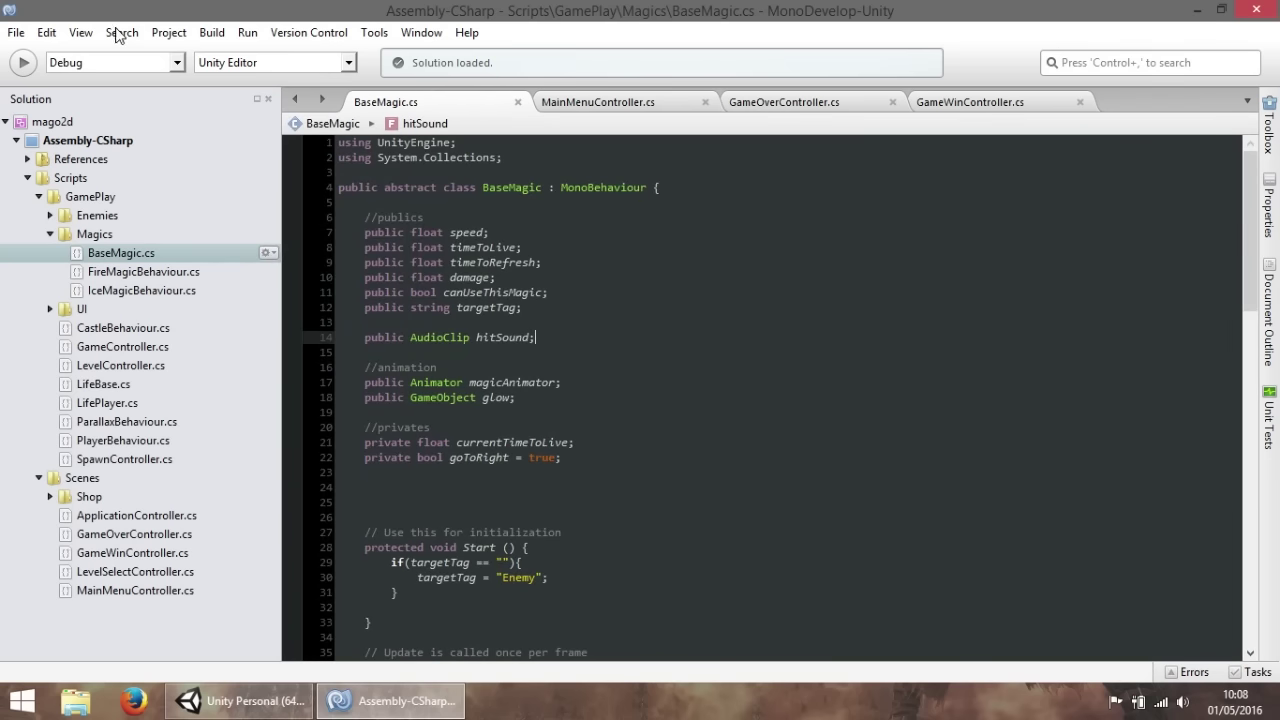
Reformat the whole BaseMagic.cs with Format Document and save it.
left_click(46, 33)
mouse_move(160, 240)
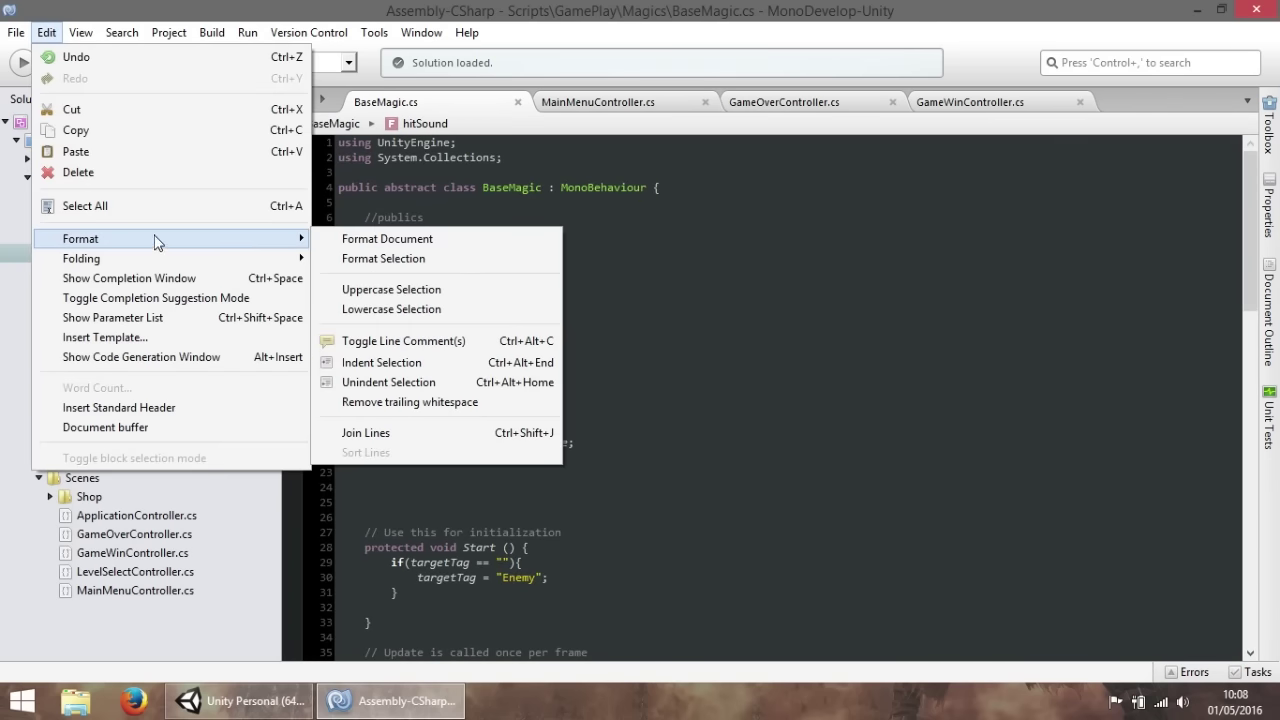
left_click(341, 238)
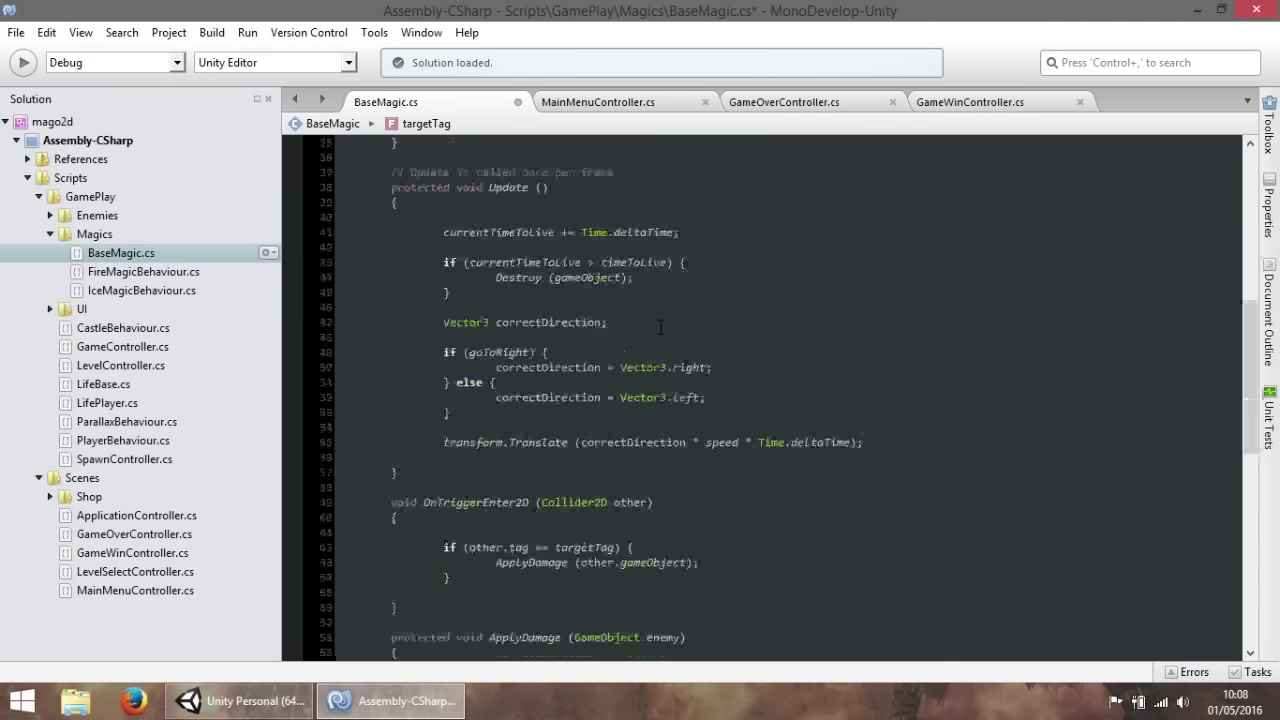
scroll(660, 325, "up", 3)
scroll(660, 325, "up", 7)
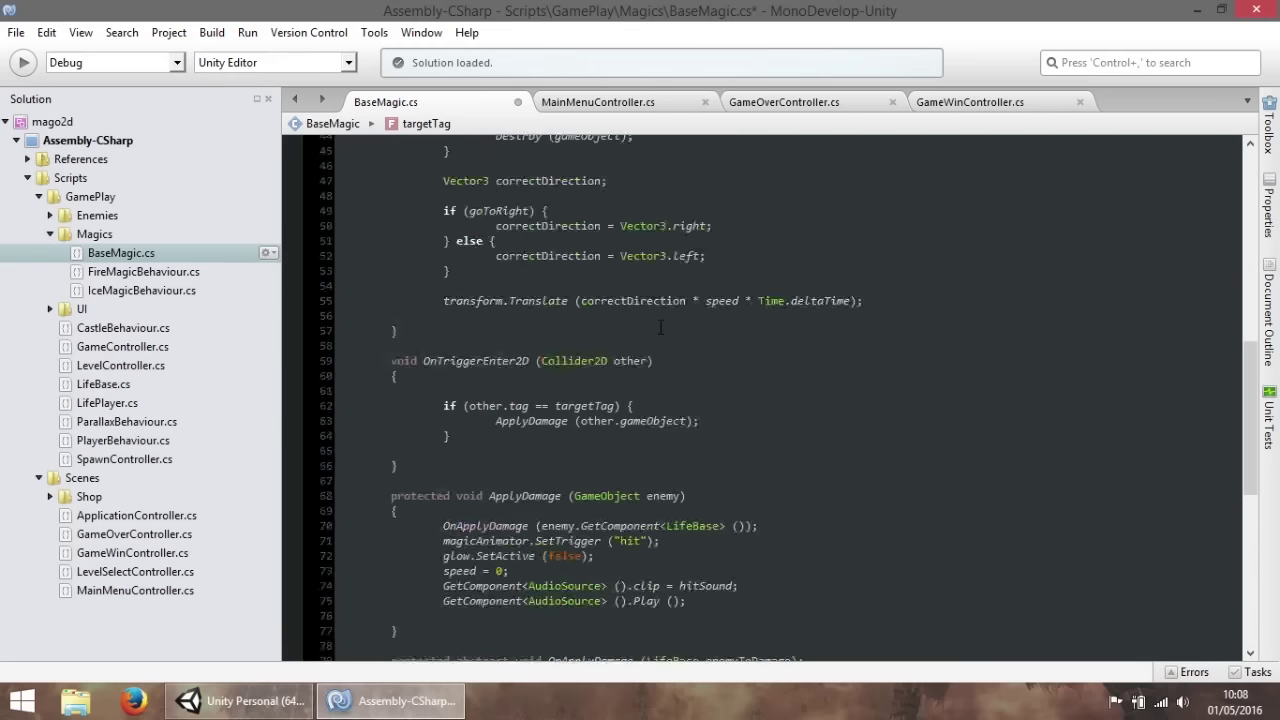
scroll(660, 325, "up", 15)
left_click(662, 310)
key("ctrl+s")
Select the if block in OnTriggerEnter2D and the ApplyDamage call on line 63.
scroll(655, 320, "down", 6)
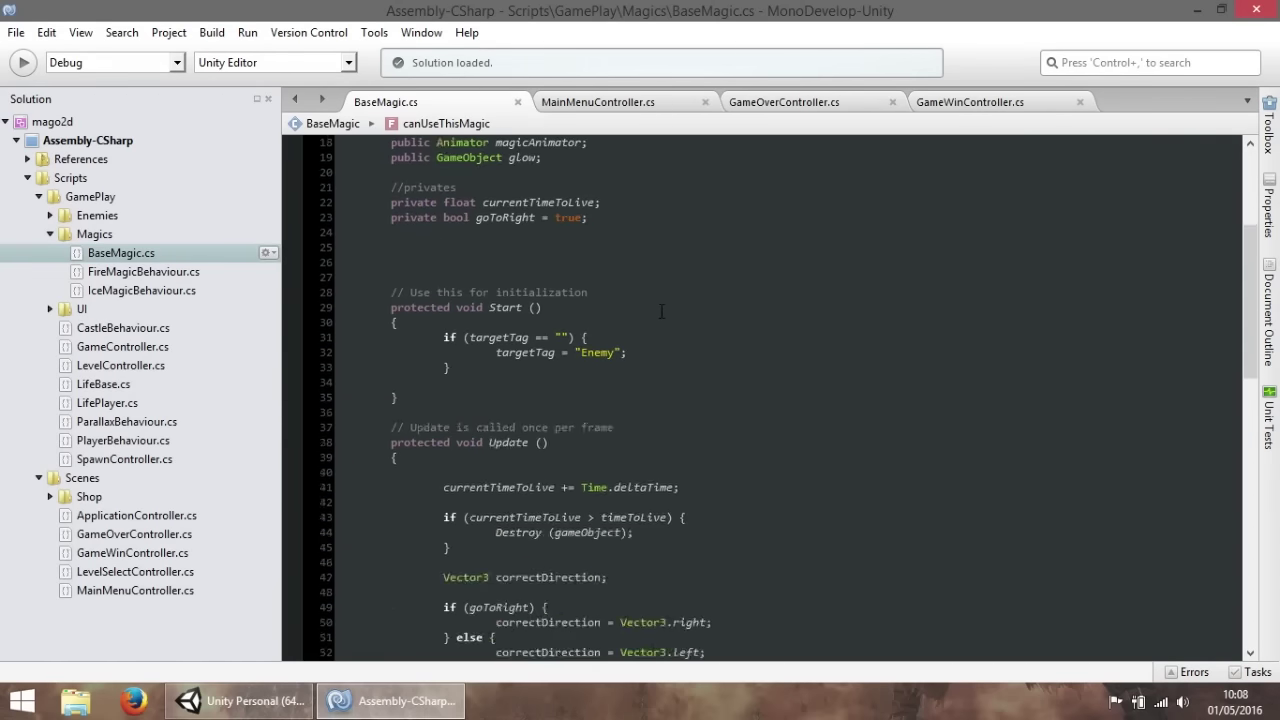
scroll(651, 318, "down", 13)
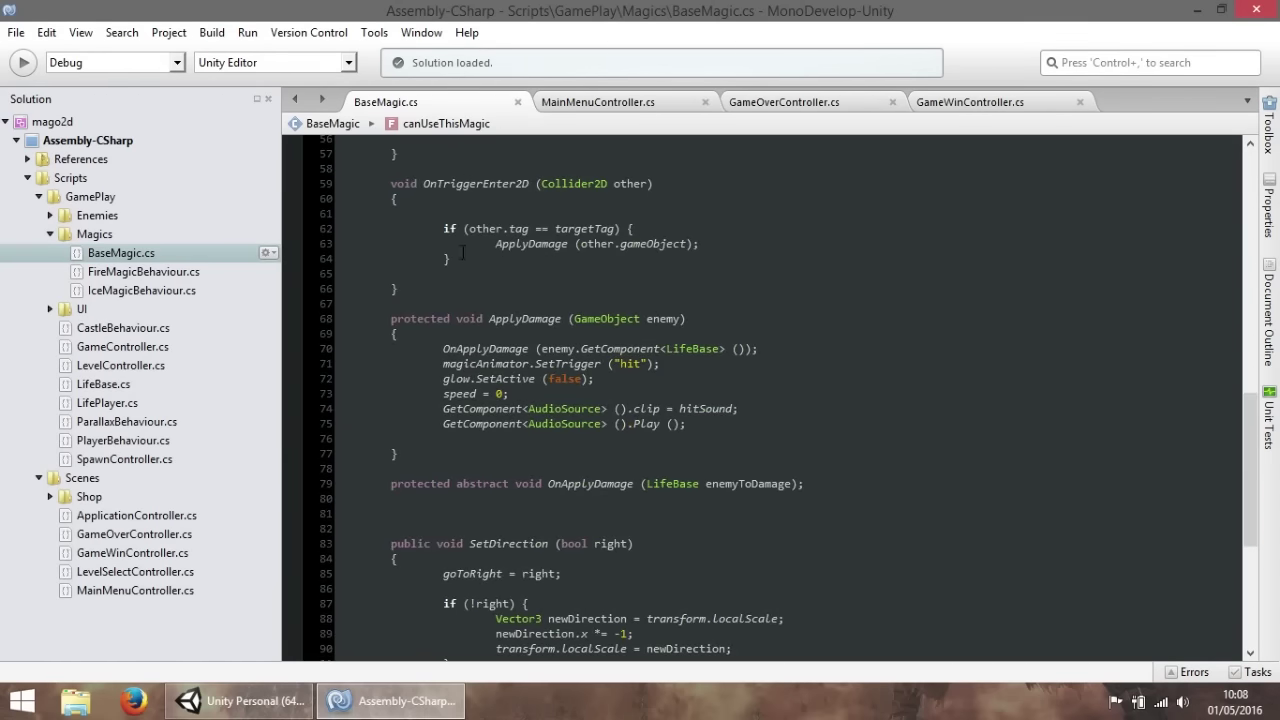
left_click_drag(443, 229, 633, 254)
scroll(633, 254, "up", 3)
left_click_drag(443, 356, 699, 371)
left_click_drag(496, 371, 760, 373)
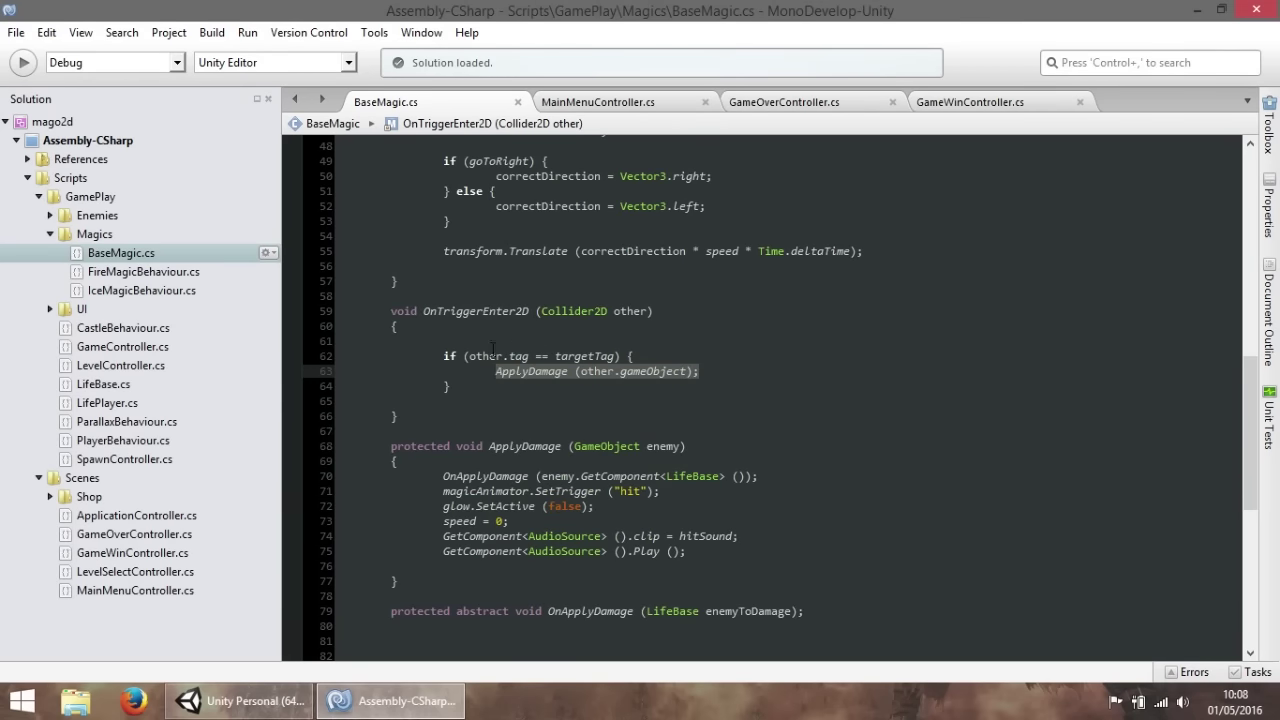
Insert `GetComponent<Collider2D> ().enabled = false;` below the line-63 ApplyDamage call, then return to Unity.
left_click(733, 374)
key("Return")
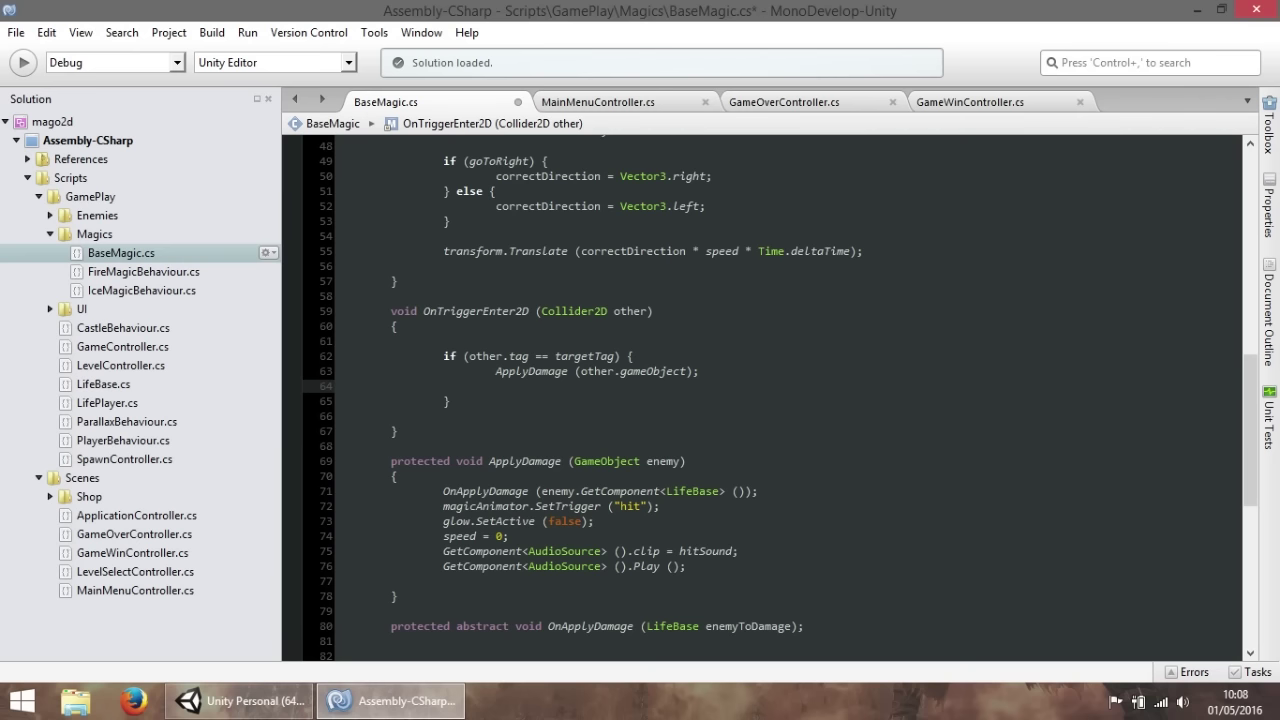
type("getC")
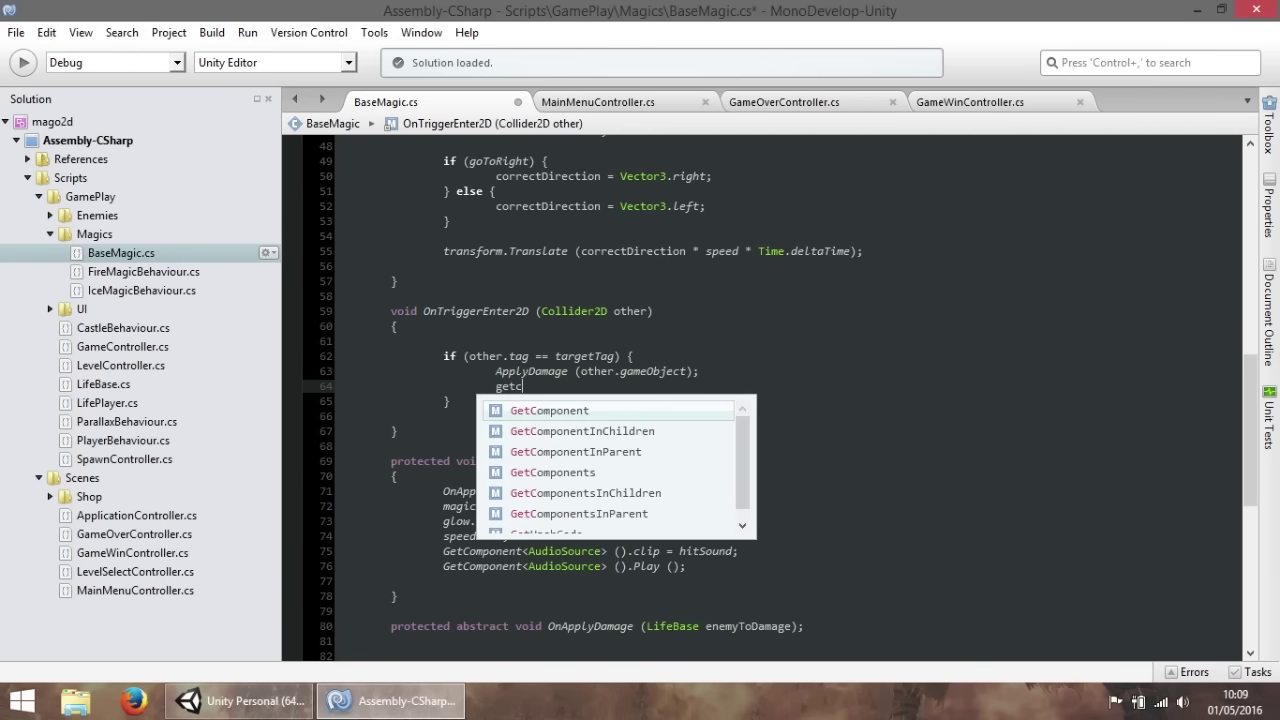
key("Return")
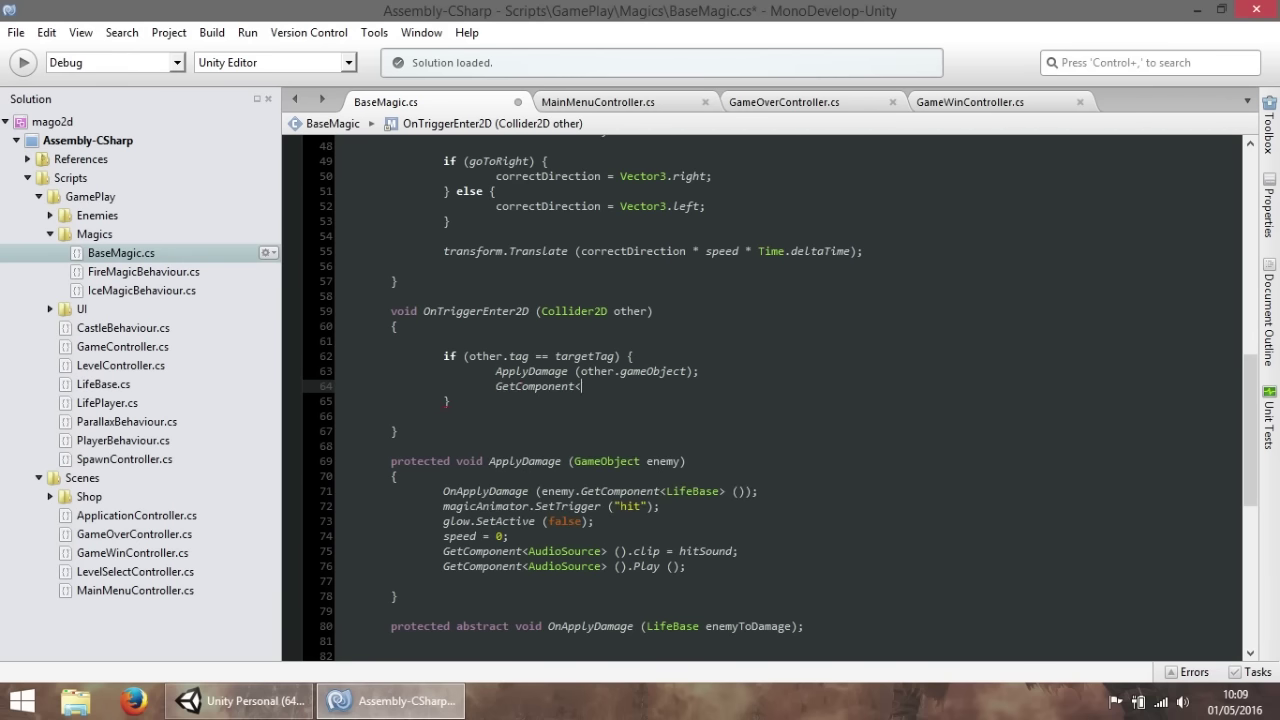
type("Collider")
key("Down")
key("Return")
type("().en")
key("Return")
type("false;")
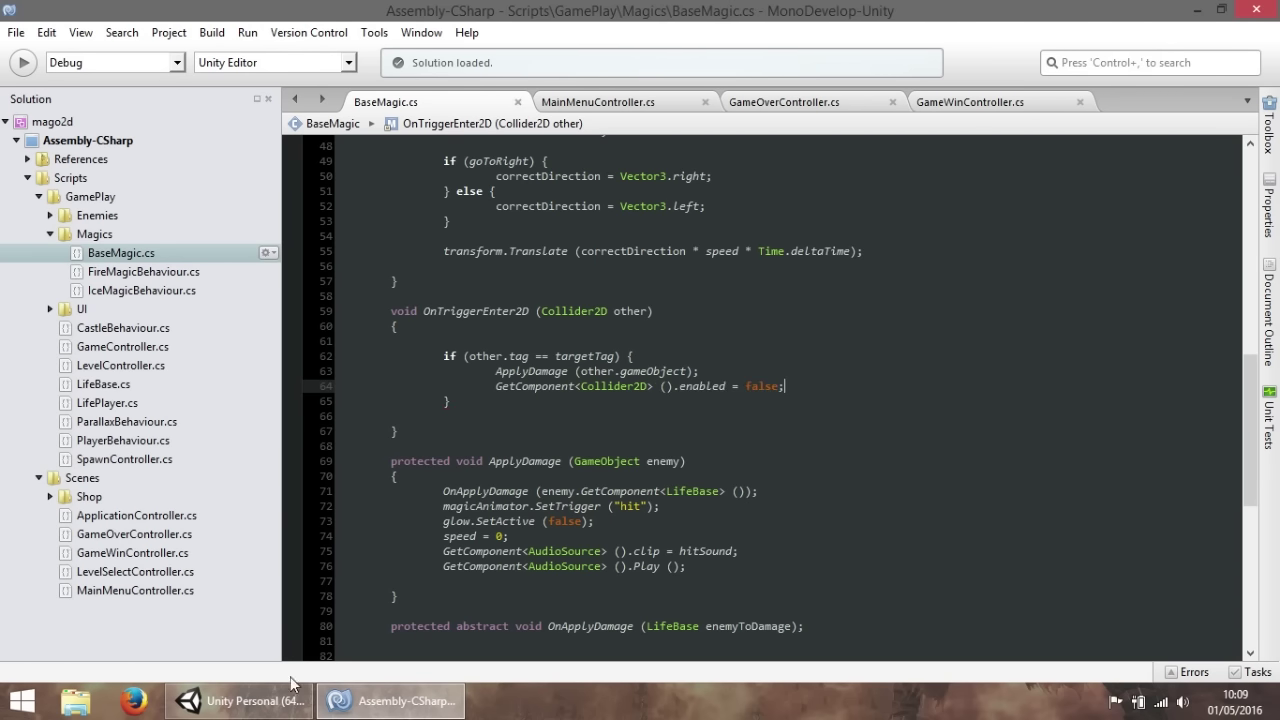
left_click(290, 695)
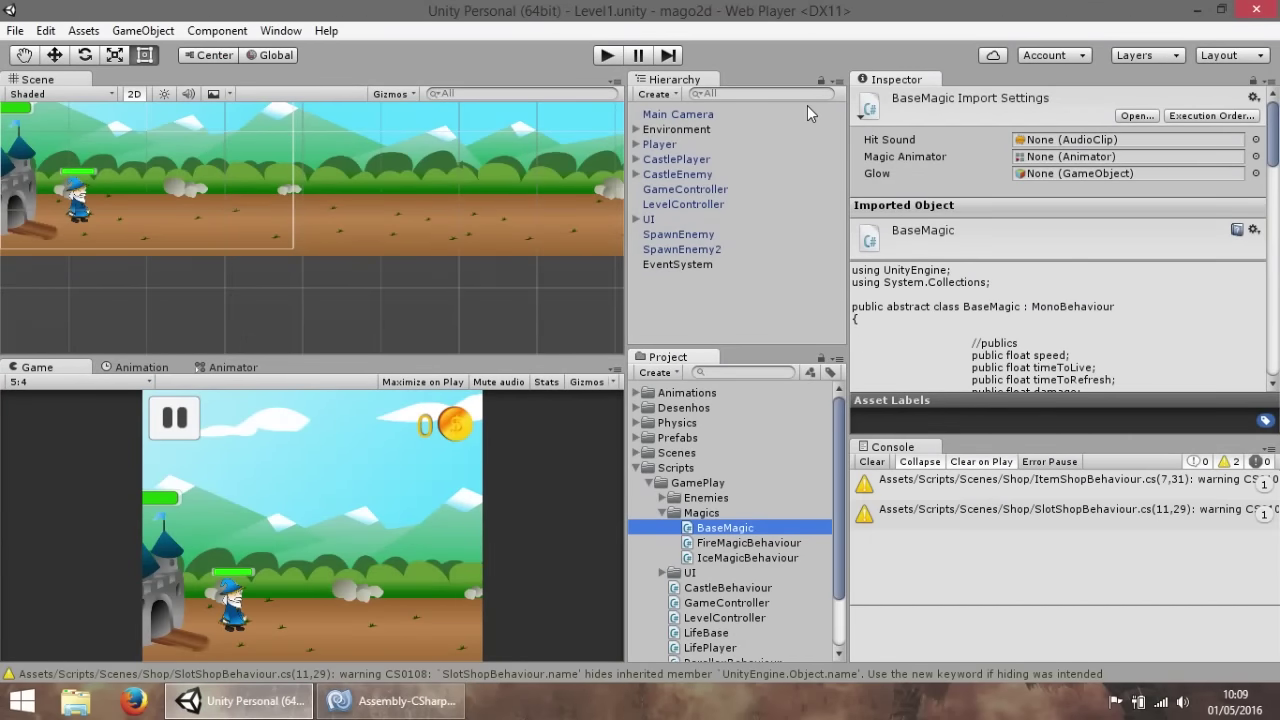
left_click(607, 55)
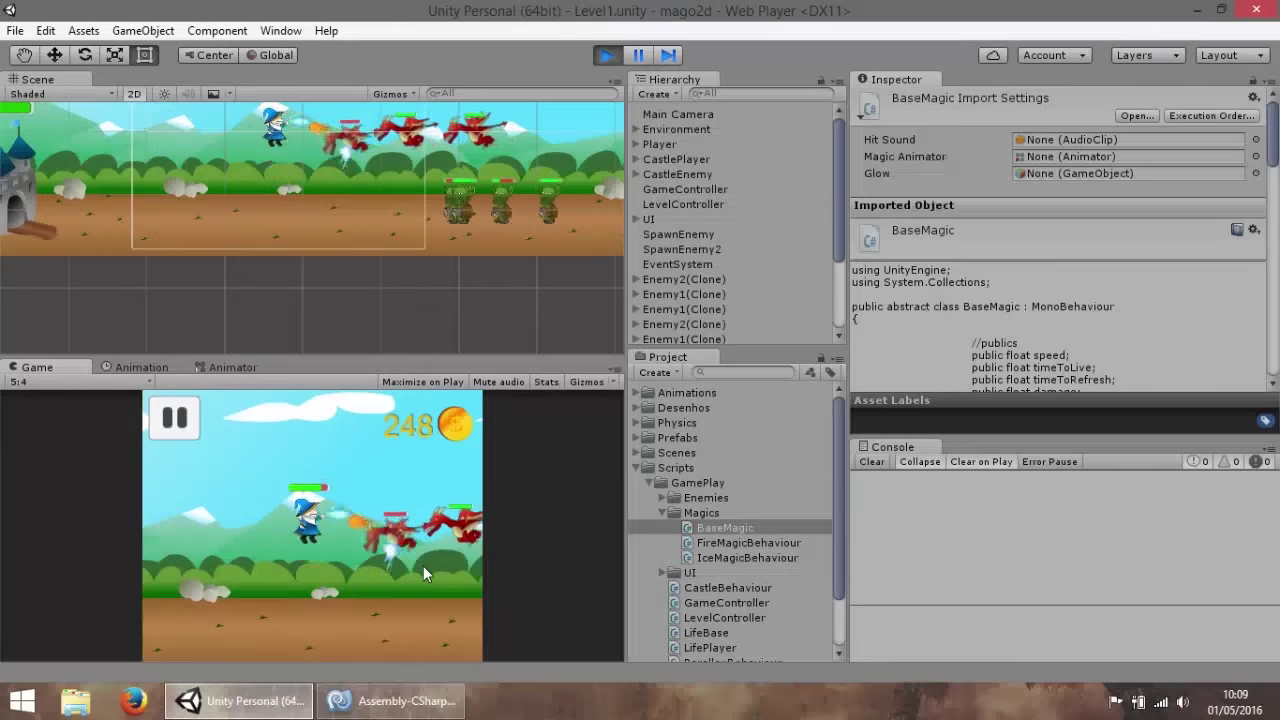
key("space")
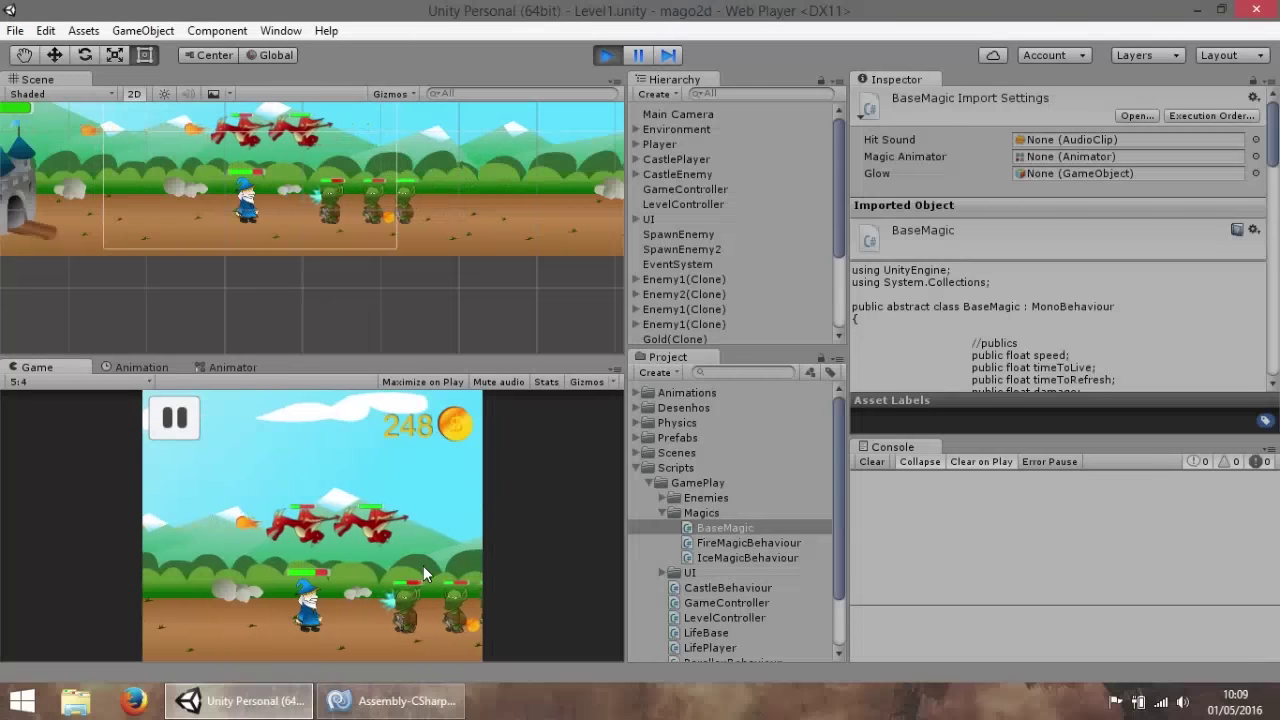
key("Left")
key("Up")
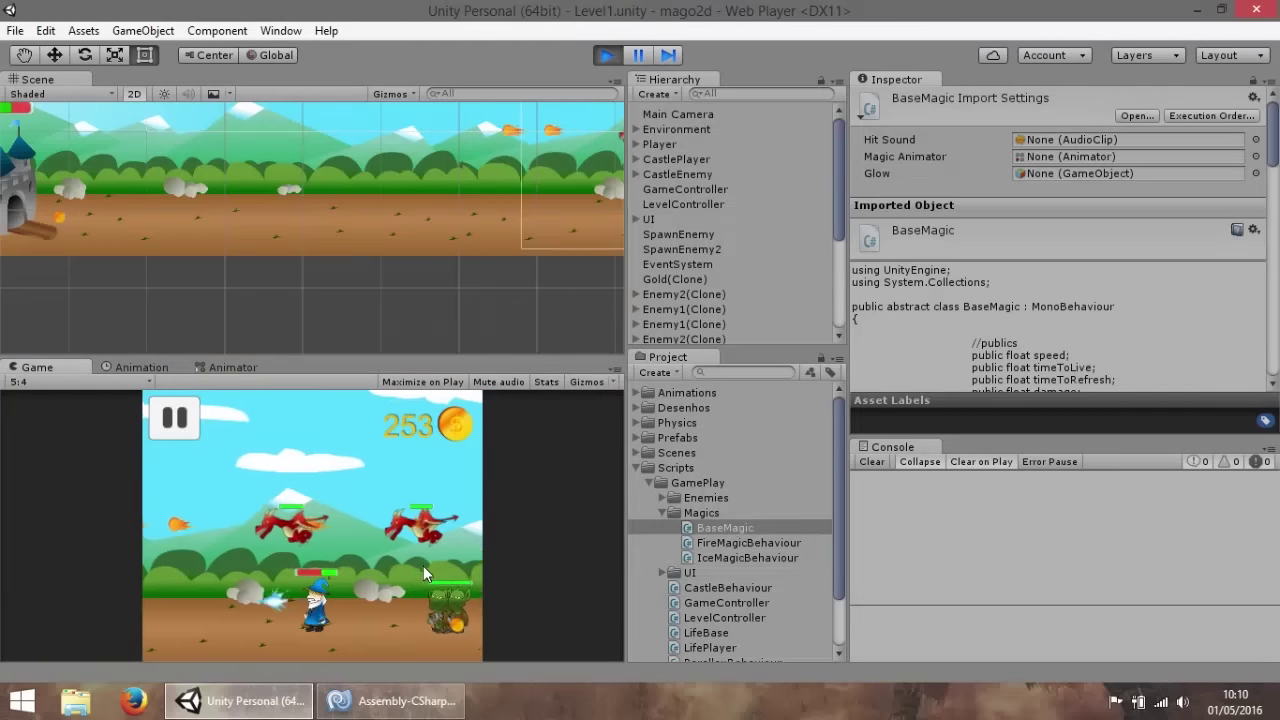
left_click(607, 55)
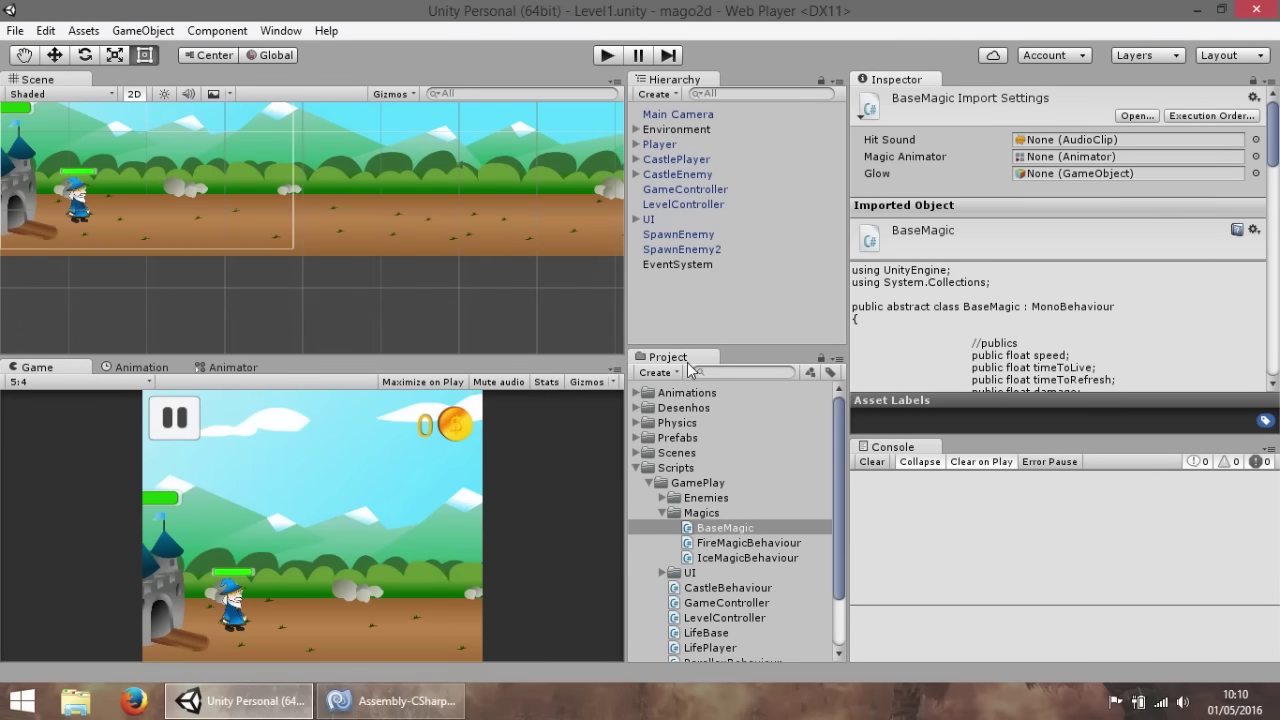
Open the IceMagicBehaviour script in MonoDevelop.
left_click(735, 543)
left_click(728, 558)
double_click(728, 558)
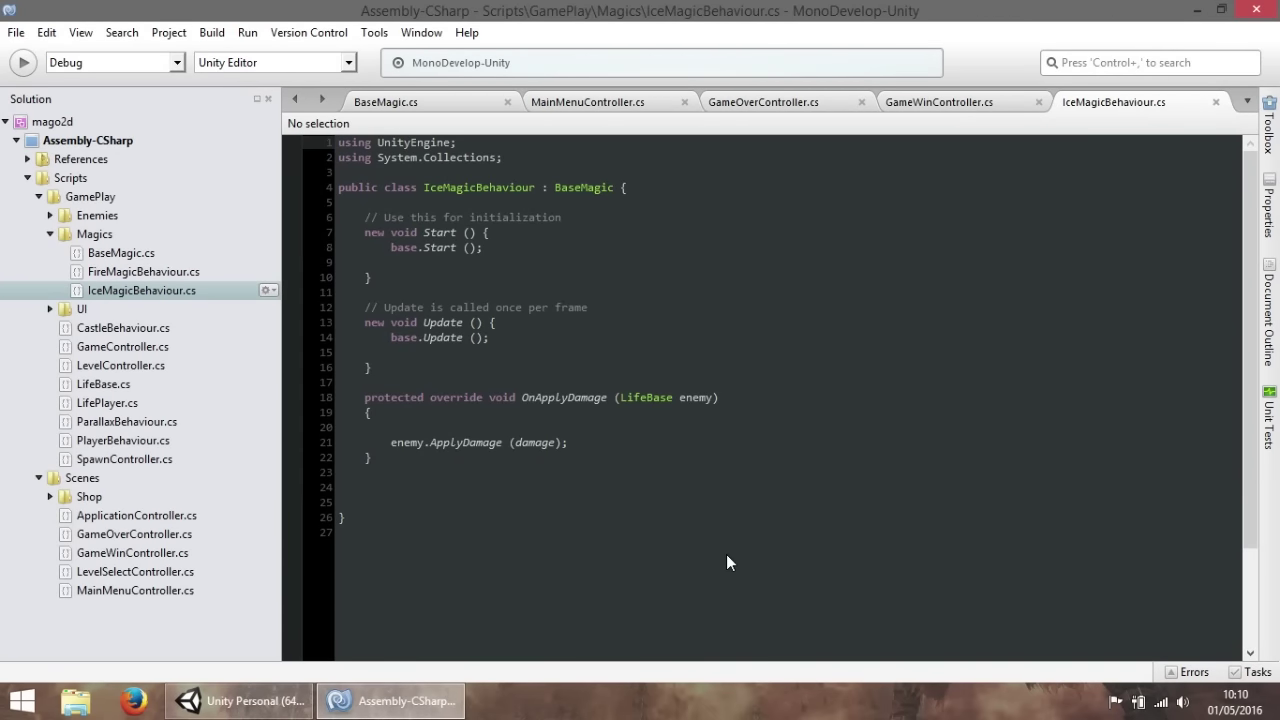
Discard a half-typed enemy line, then reformat the whole file with Format Document.
left_click(578, 444)
key("Return")
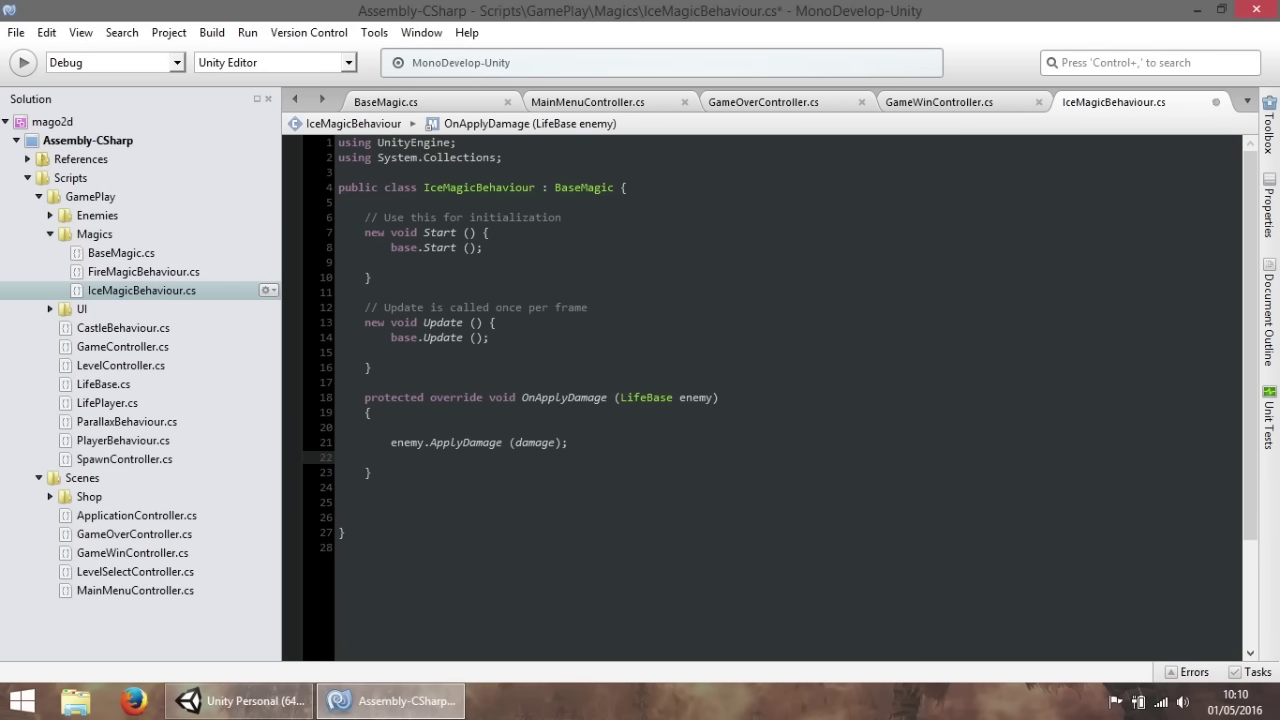
type("ene")
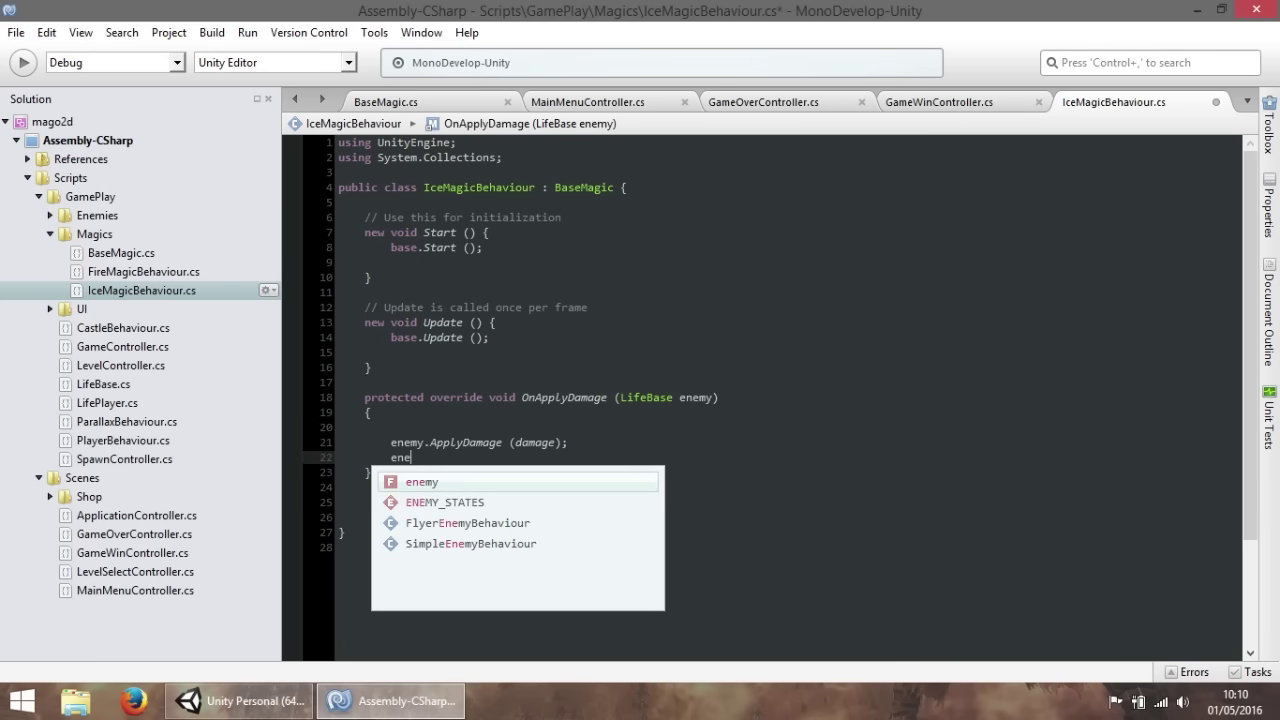
key("Return")
type(".")
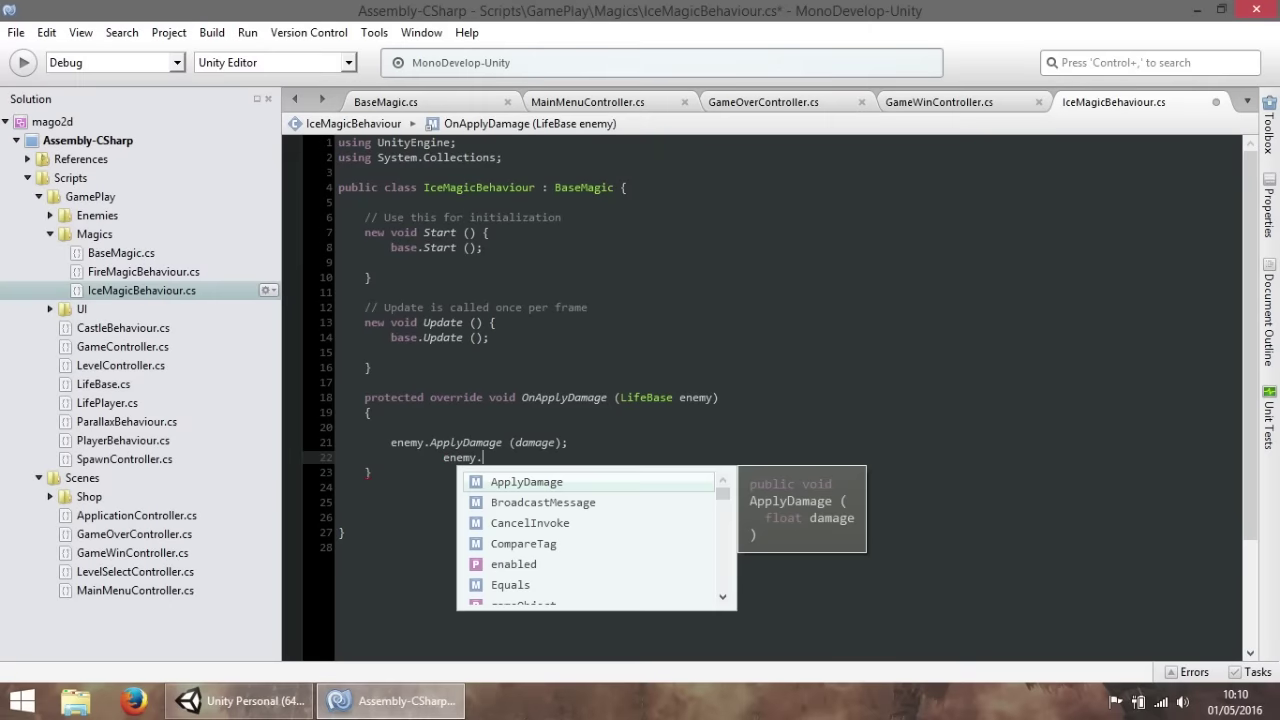
key("ctrl+z")
key("ctrl+z")
key("ctrl+z")
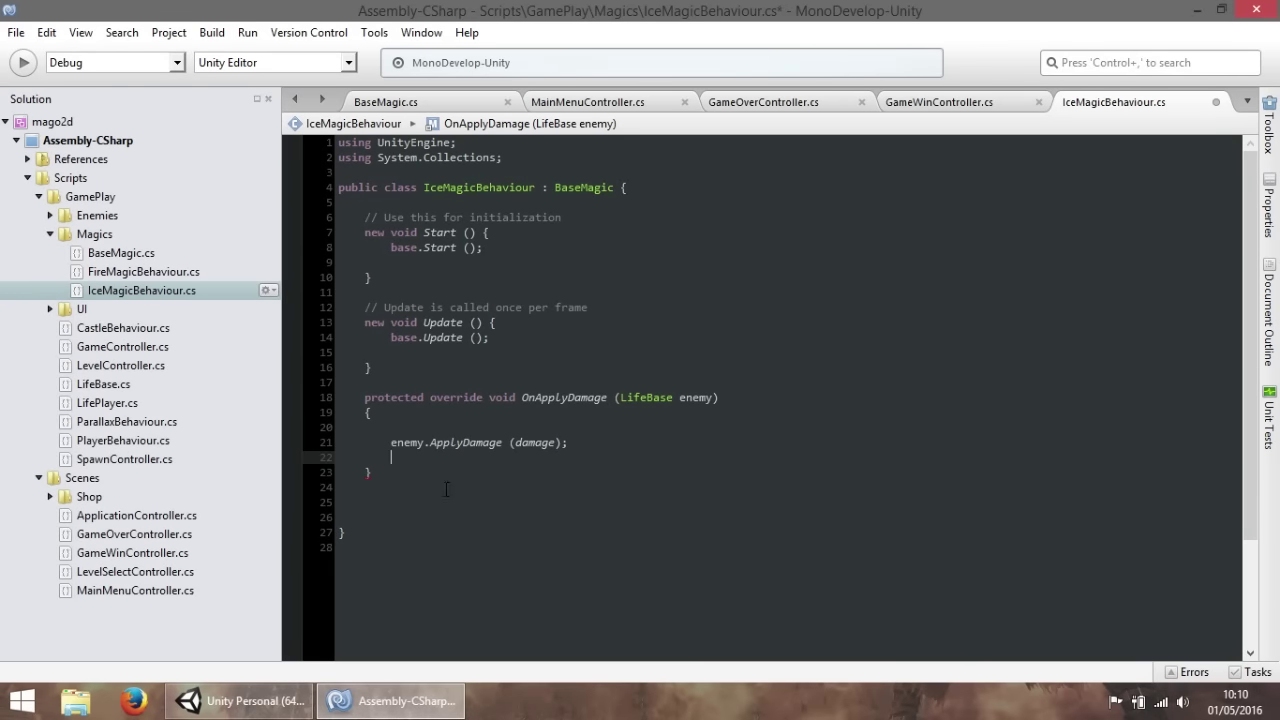
key("ctrl+shift+Home")
left_click(481, 397)
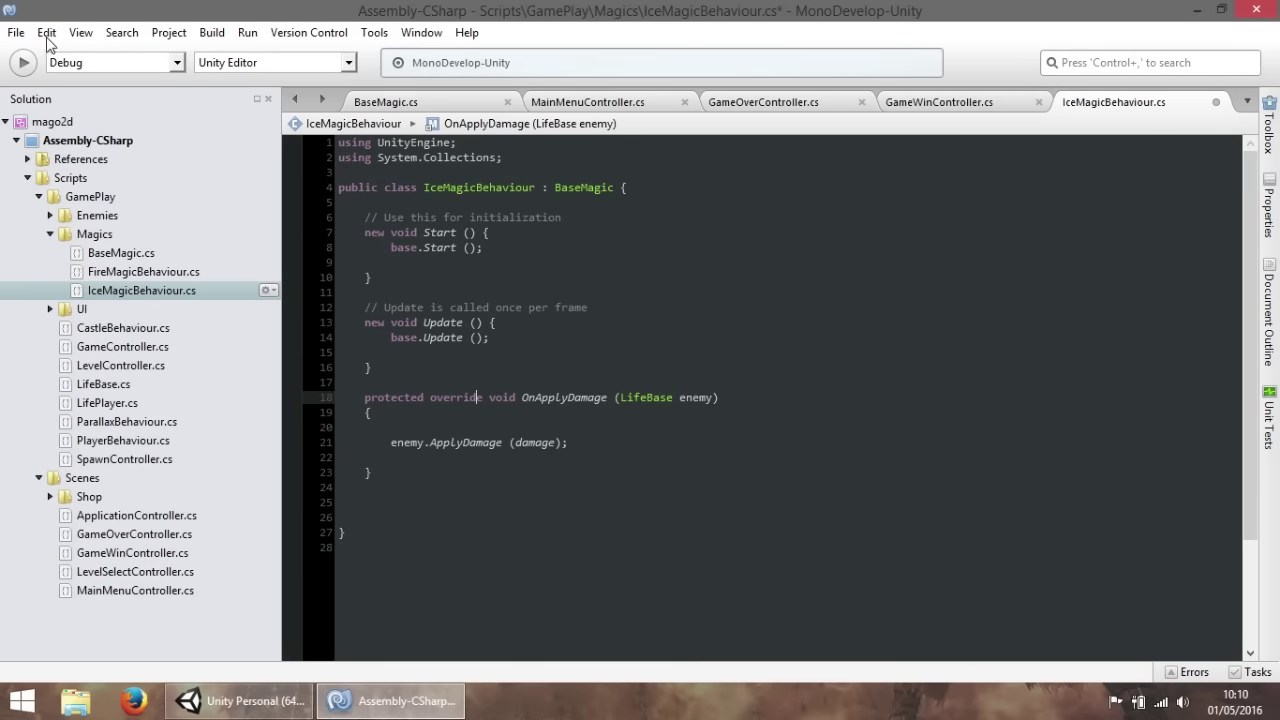
left_click(49, 38)
mouse_move(126, 248)
left_click(352, 240)
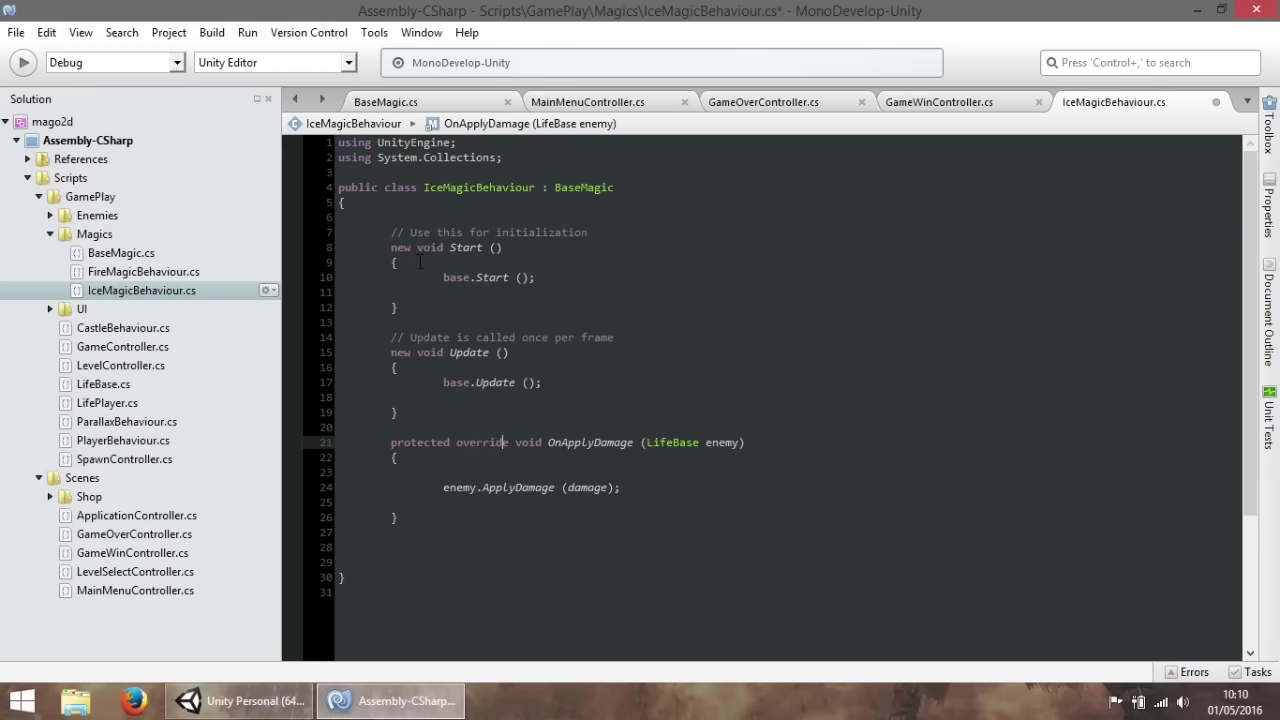
Add `enemy.ApplyColdStatus ();` below the ApplyDamage call, save, and return to Unity.
left_click(653, 493)
key("Return")
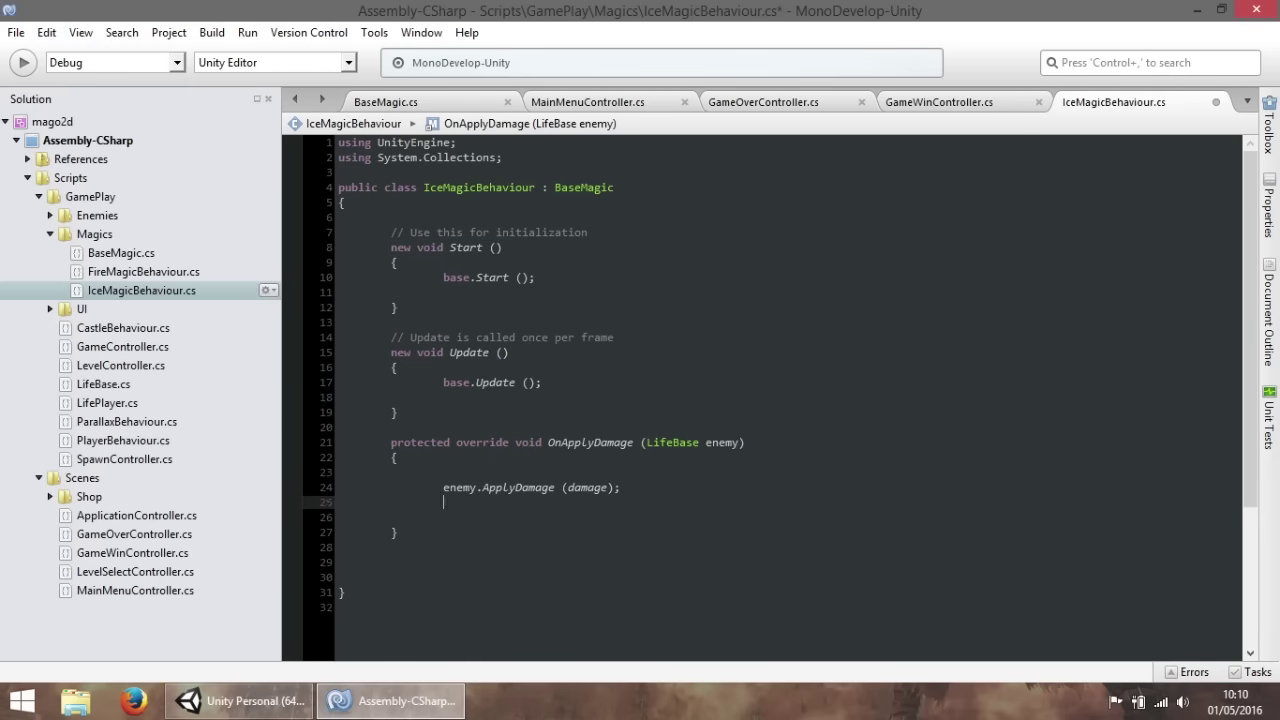
type("ene")
key("Return")
type("enemy.")
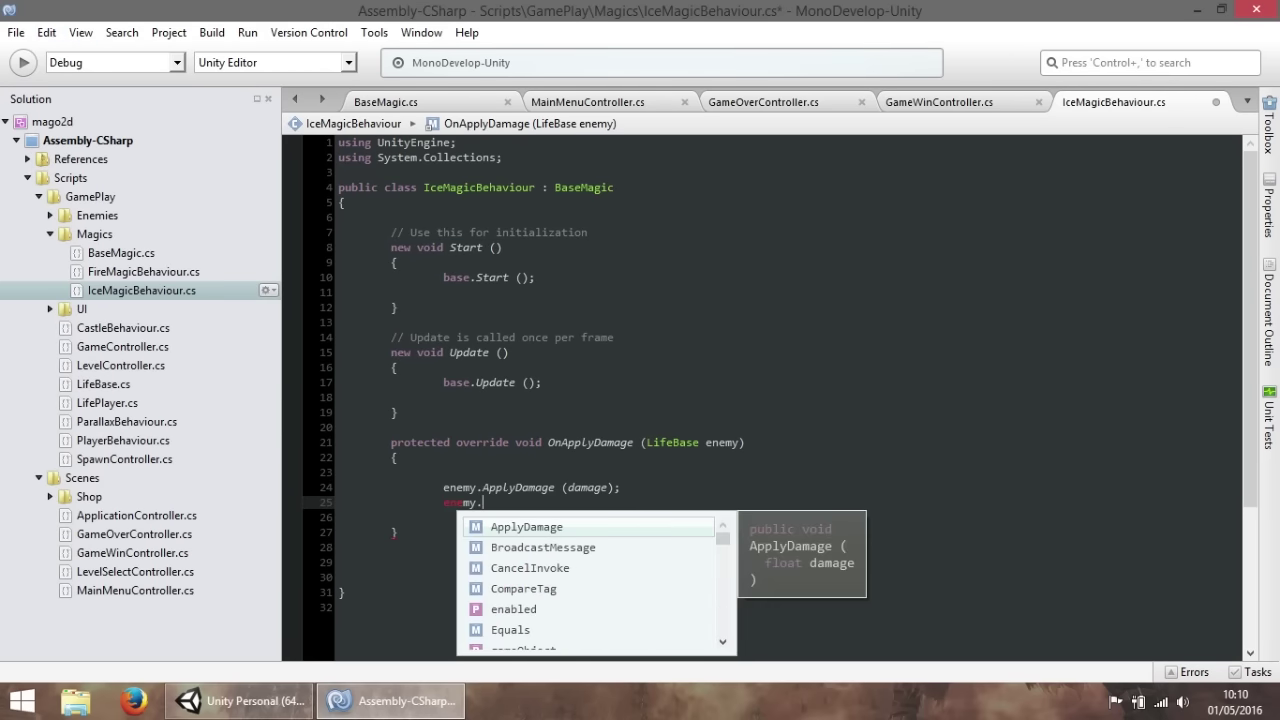
type("A")
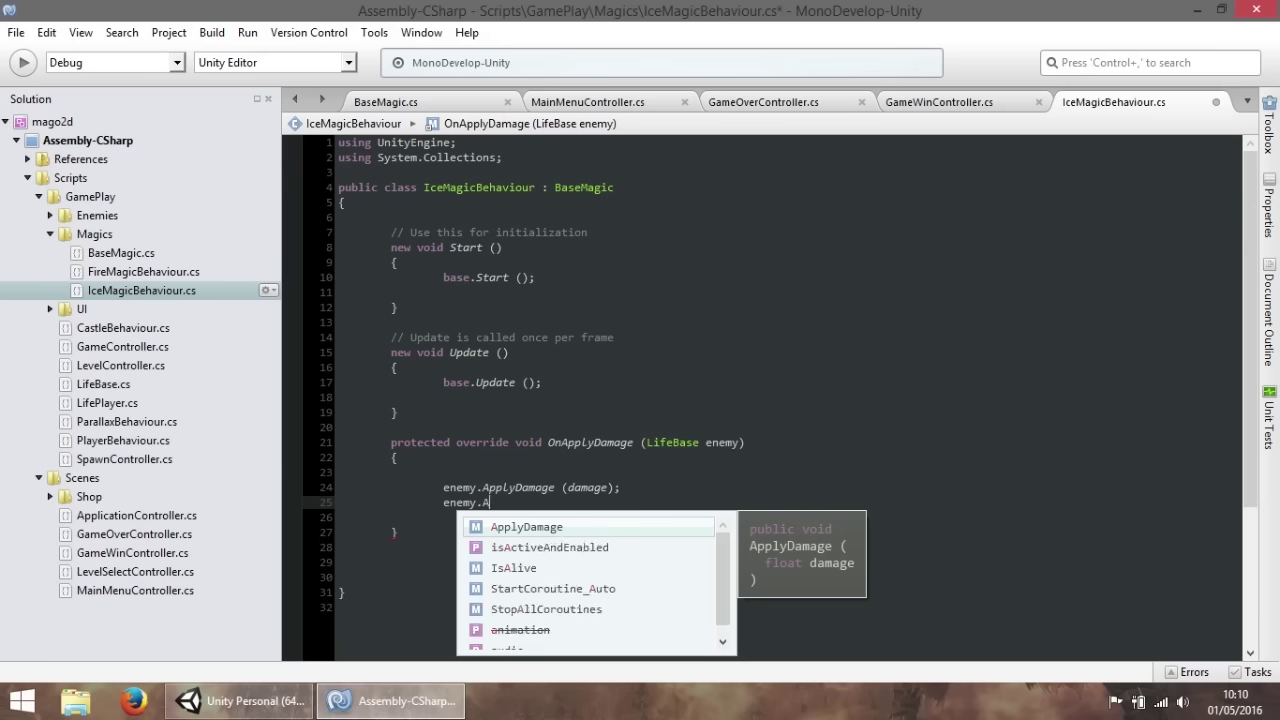
type("ppl")
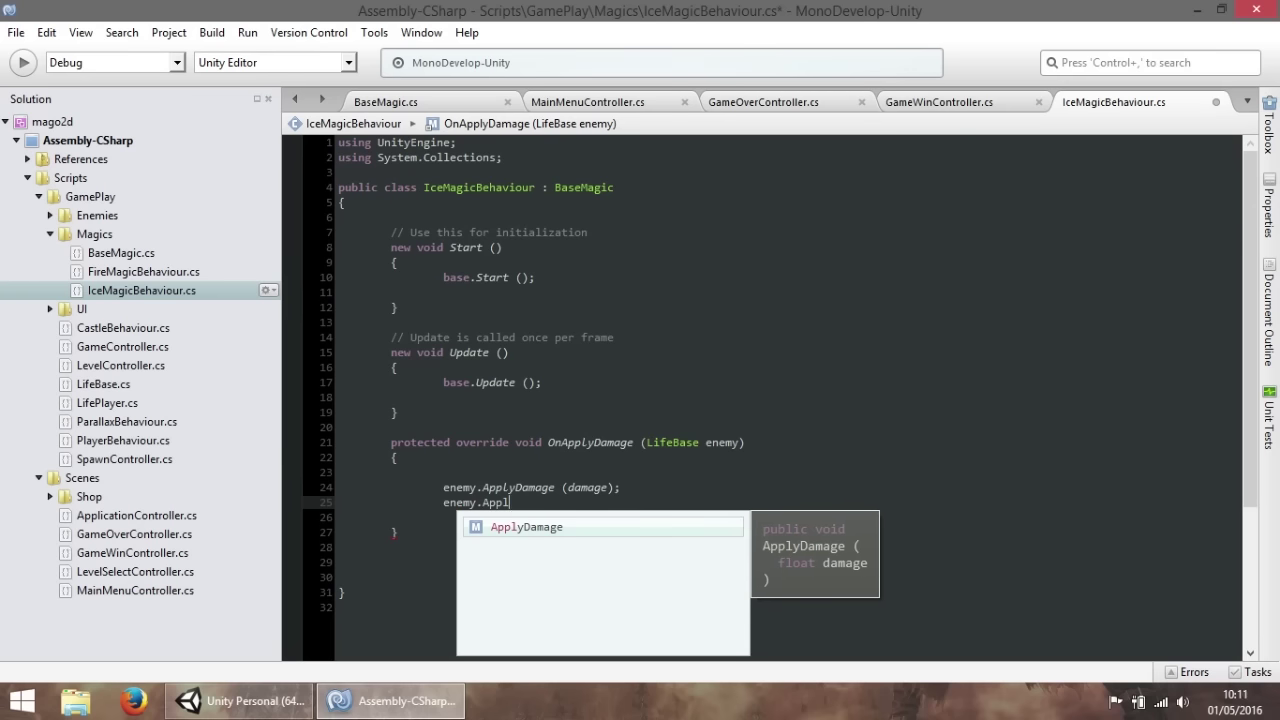
key("BackSpace")
key("BackSpace")
key("BackSpace")
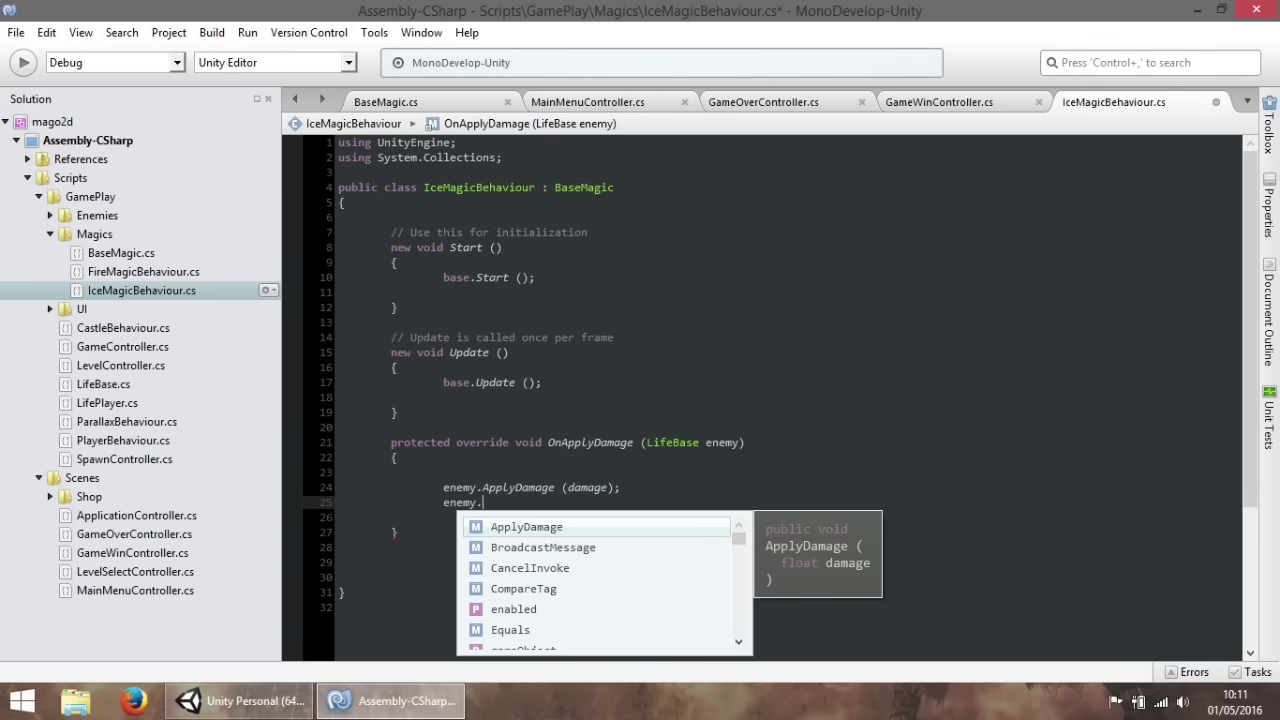
type("ApplyCol")
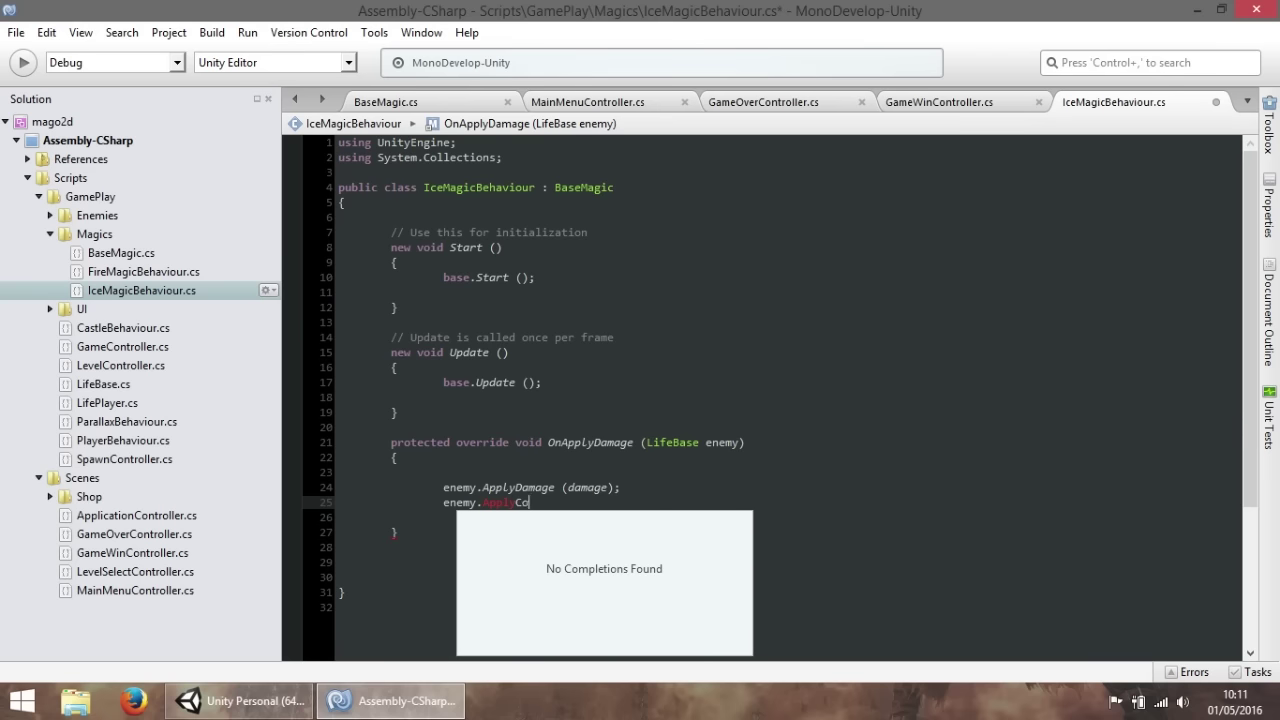
type("d")
type("Status")
key("Escape")
type(" ();")
key("ctrl+s")
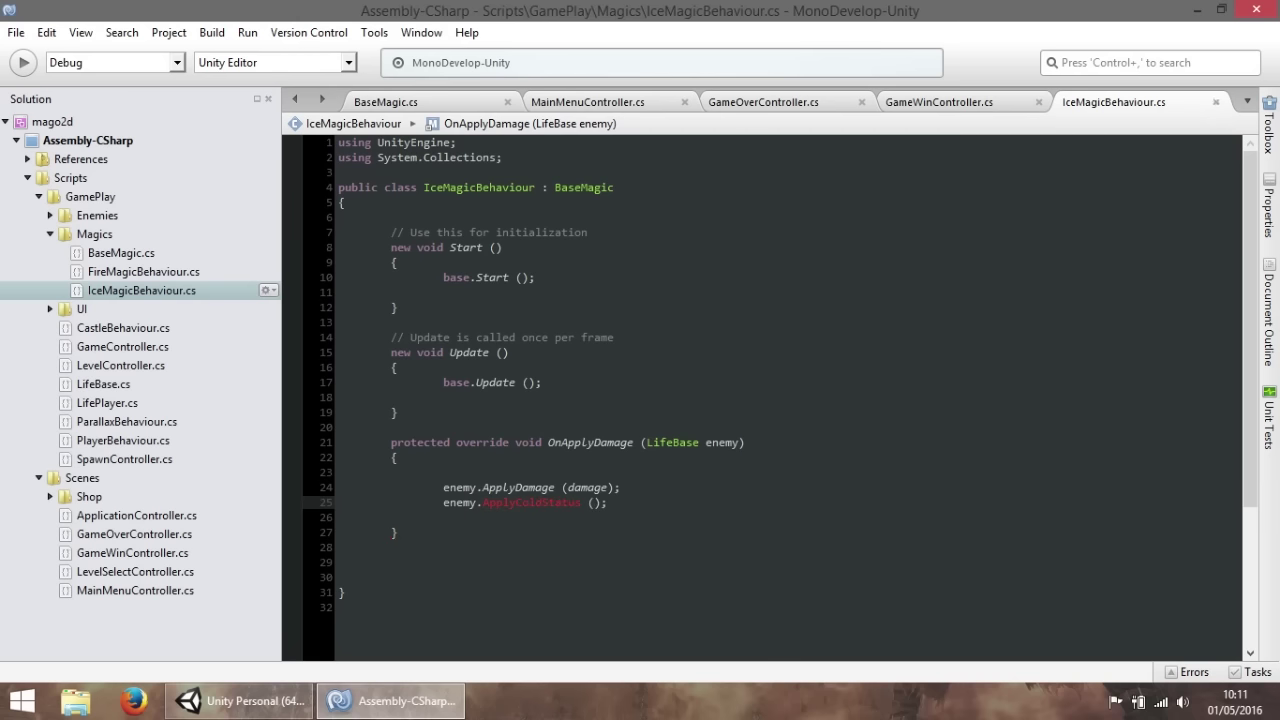
double_click(522, 505)
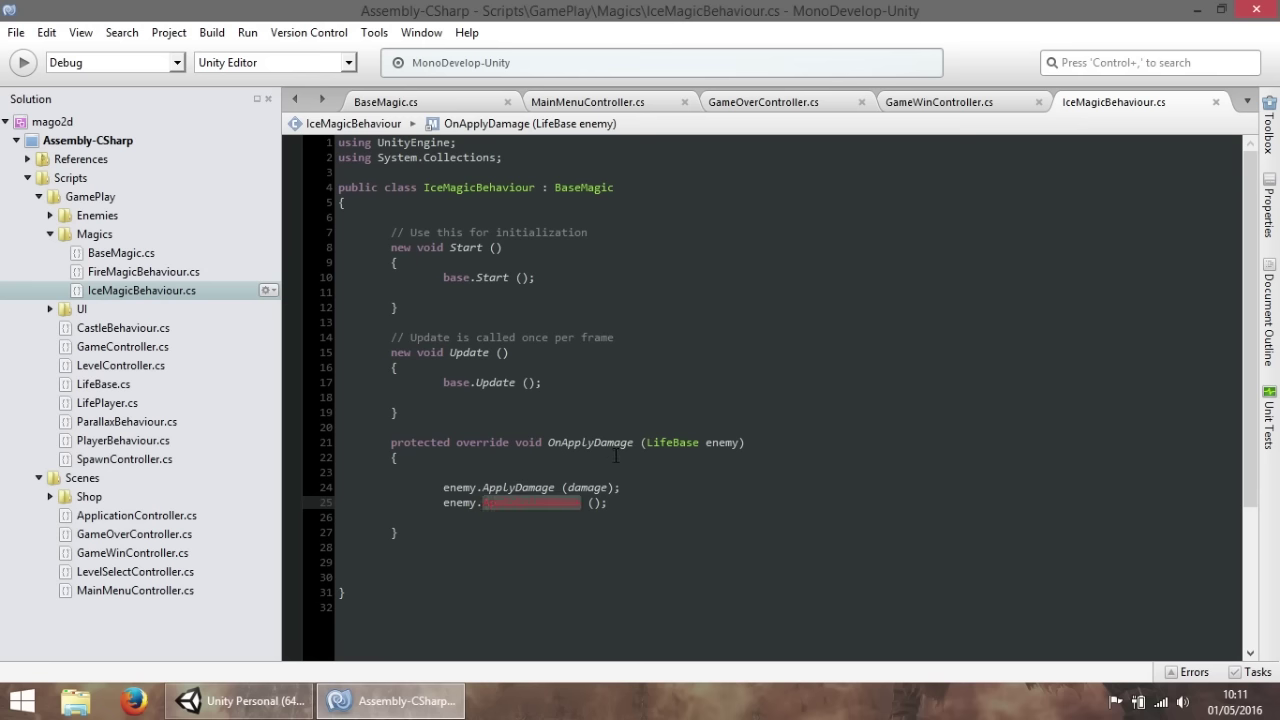
left_click(240, 700)
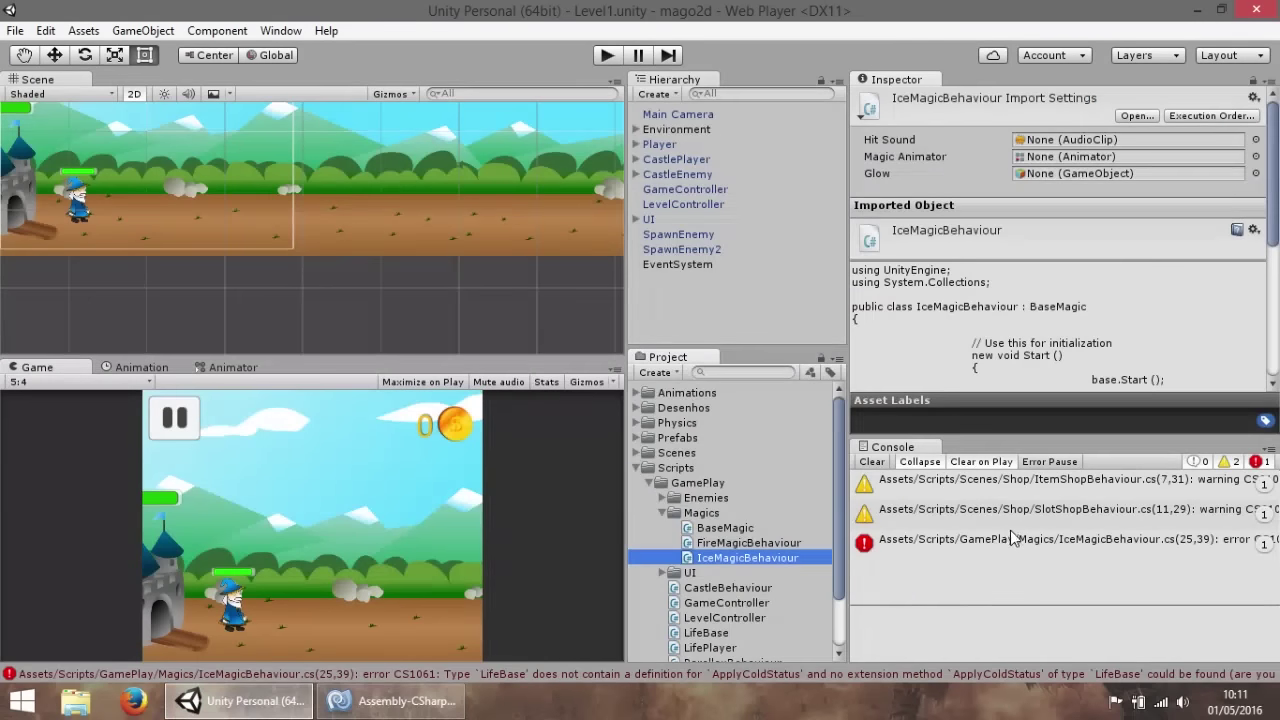
Select SimpleEnemyBehaviour under Scripts > GamePlay > Enemies and decline MonoDevelop's crash report.
scroll(741, 527, "down", 3)
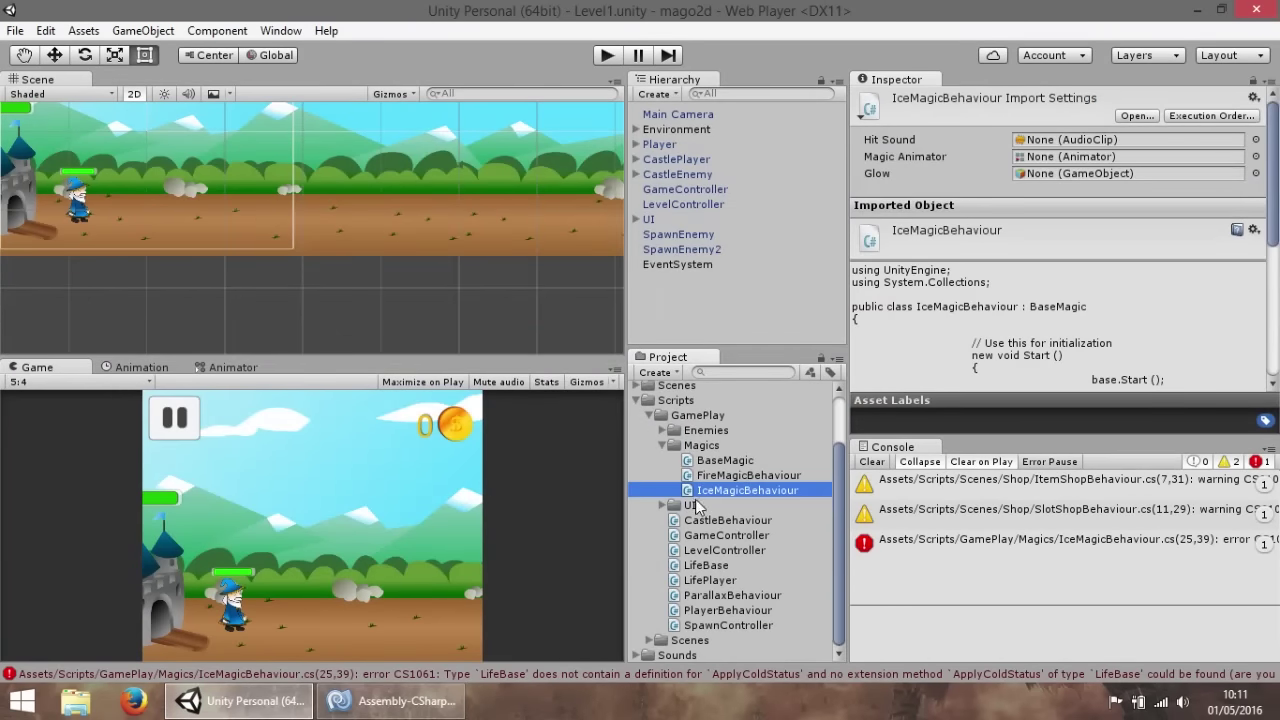
left_click(666, 432)
left_click(772, 458)
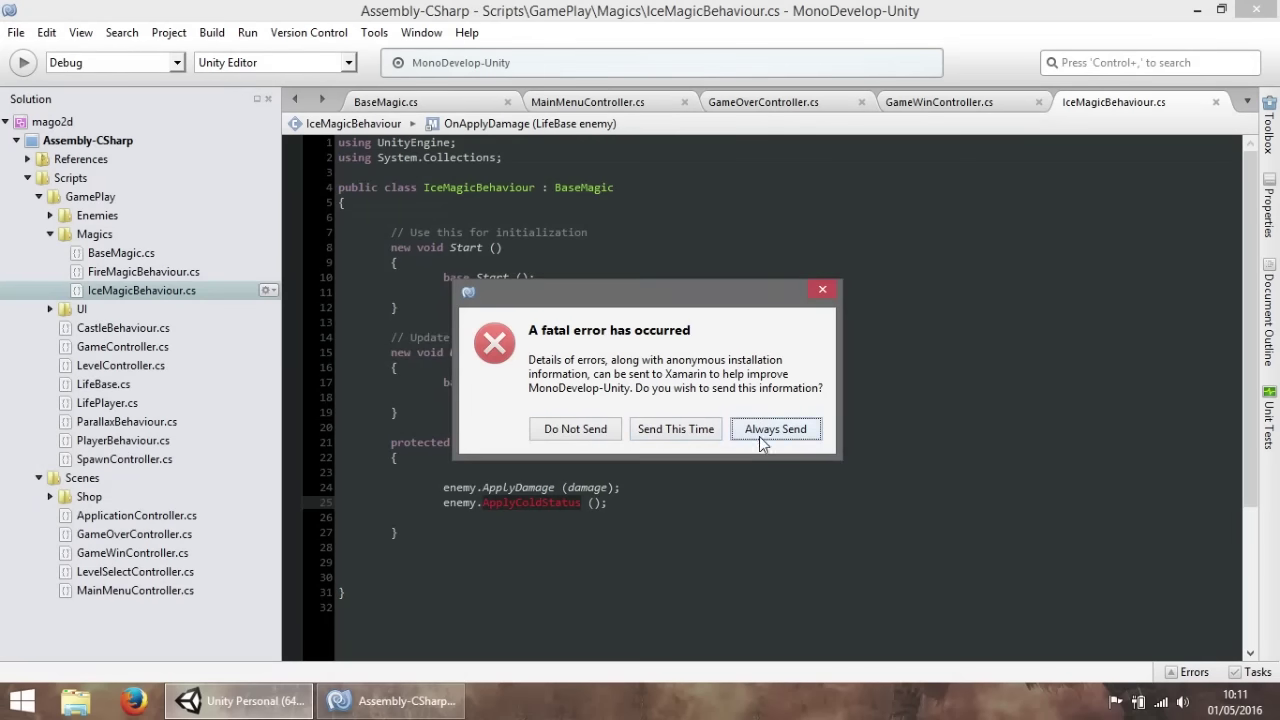
left_click(576, 430)
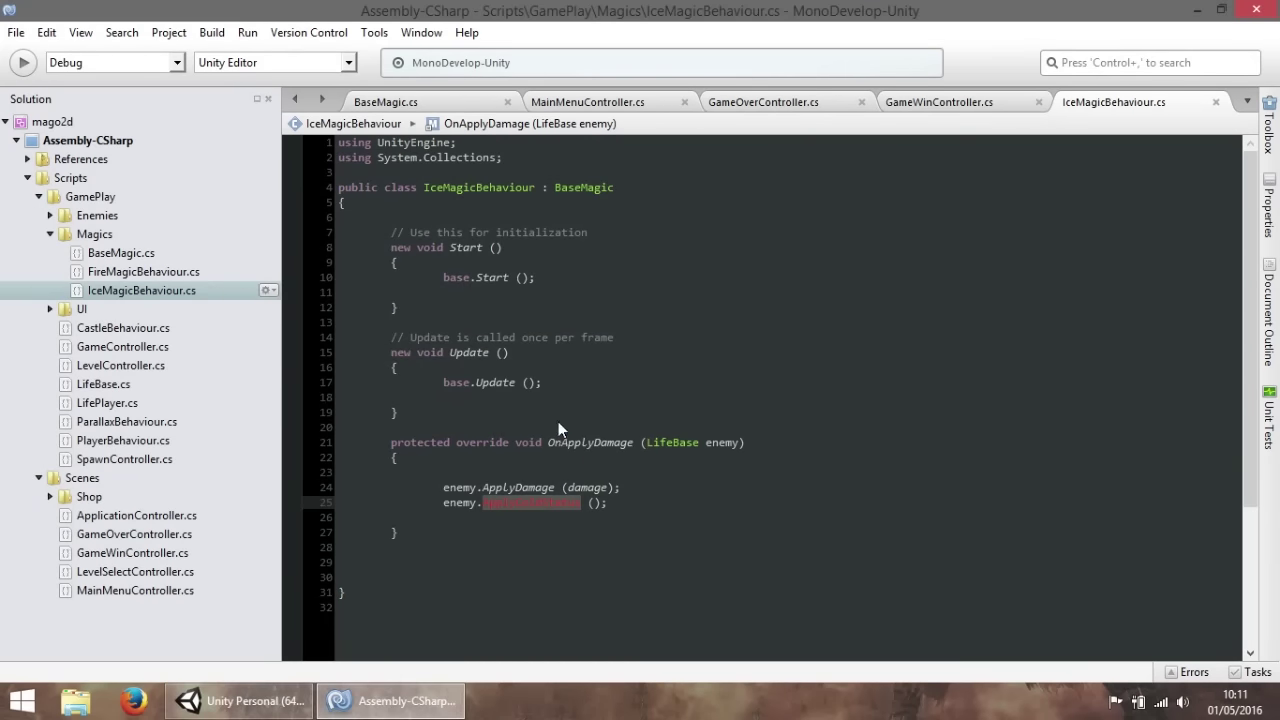
Open SimpleEnemyBehaviour.cs, accept the line-ending conversion, and reformat the whole document.
left_click(750, 353)
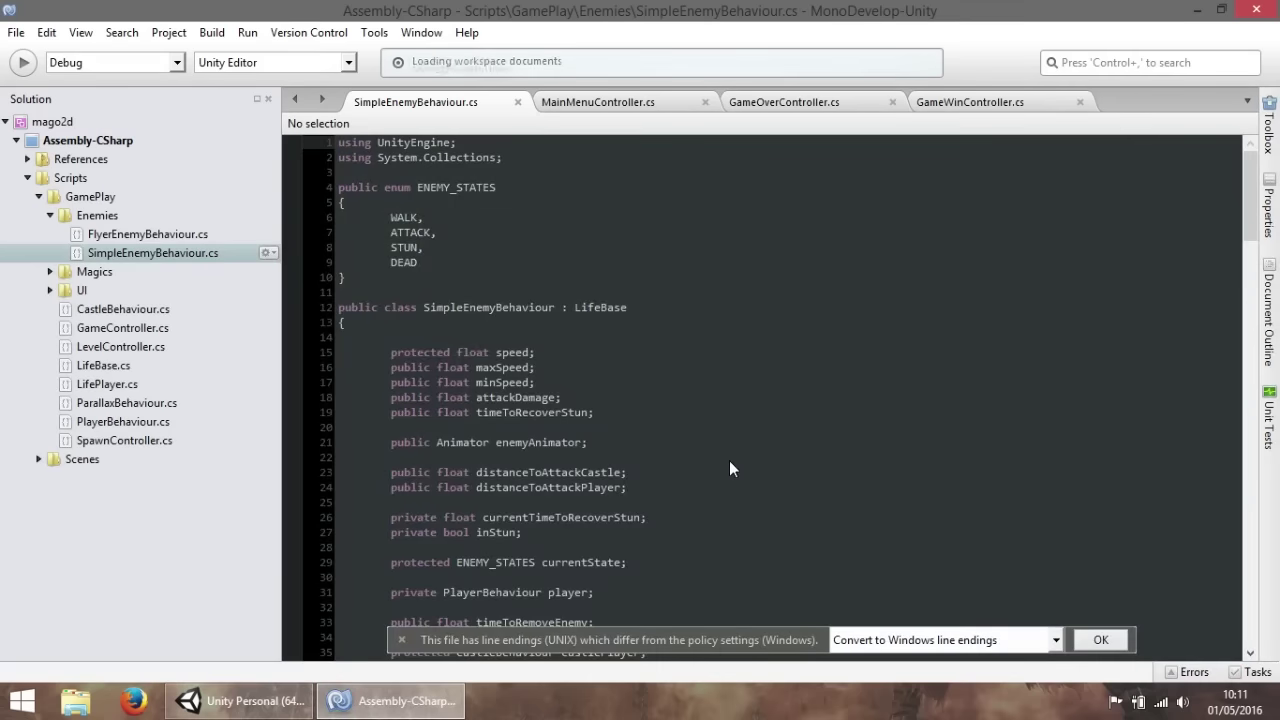
left_click(1110, 640)
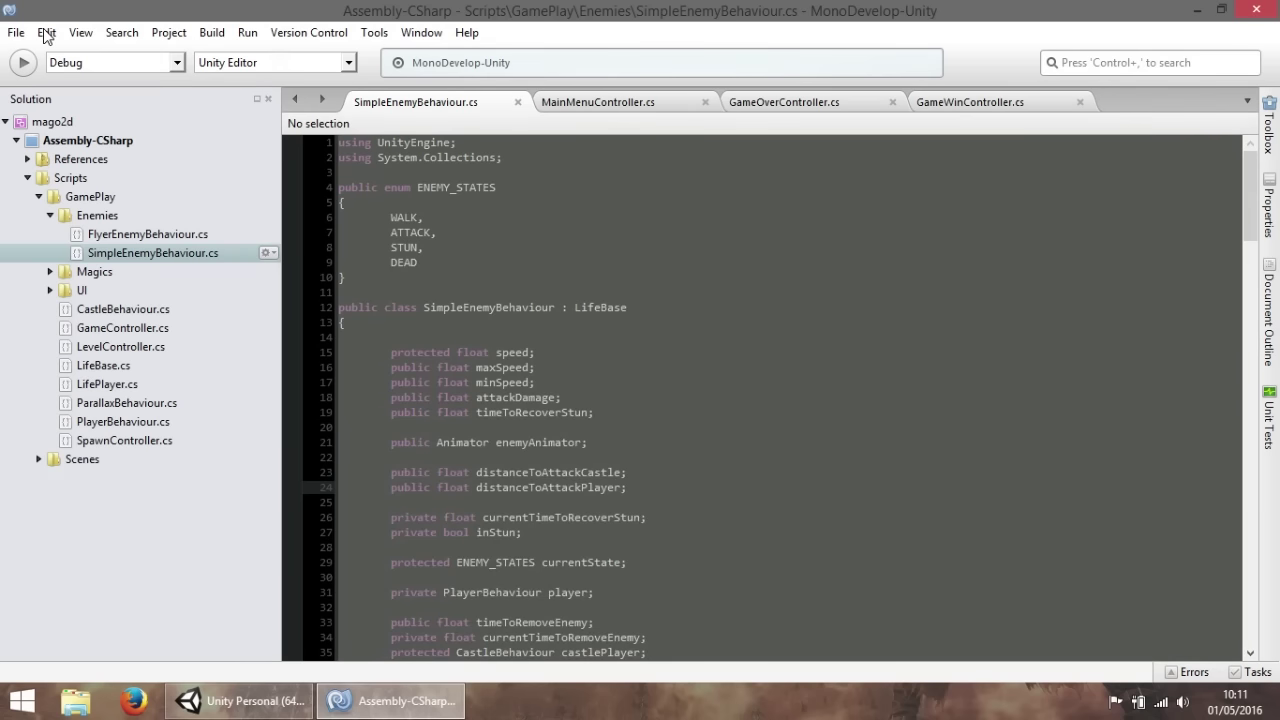
left_click(48, 34)
mouse_move(177, 238)
left_click(367, 242)
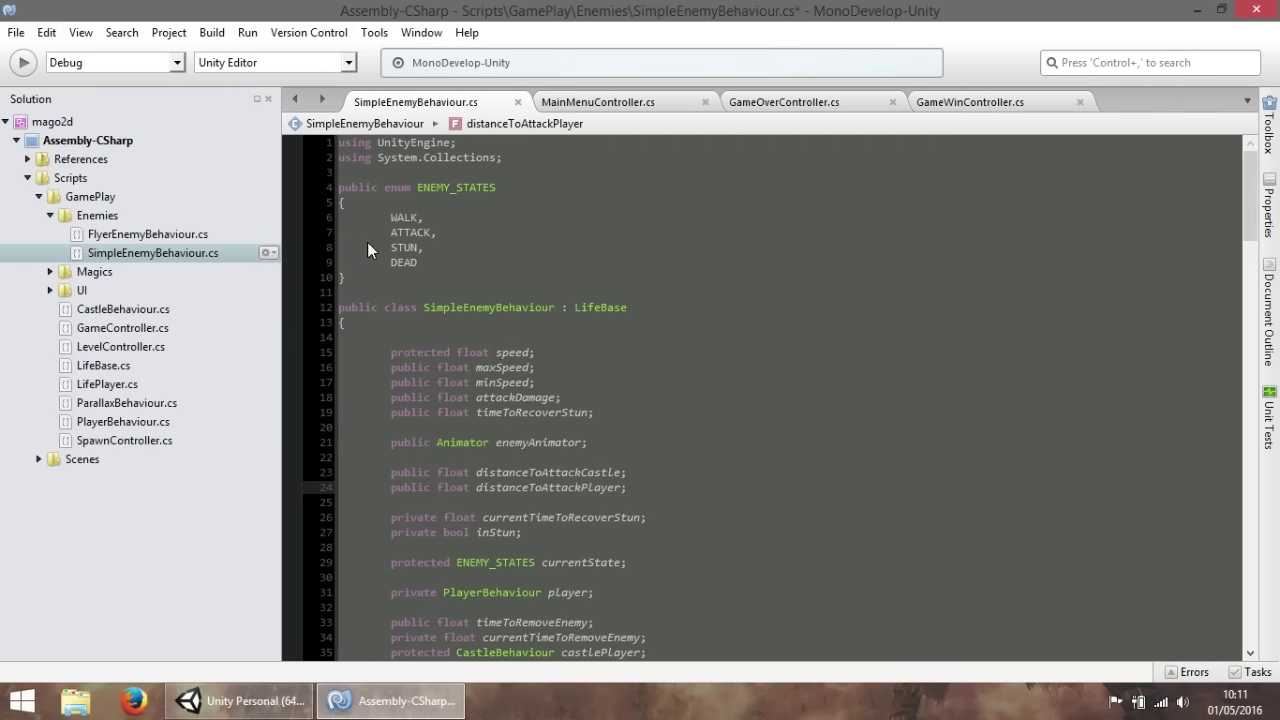
left_click(367, 242)
left_click(47, 32)
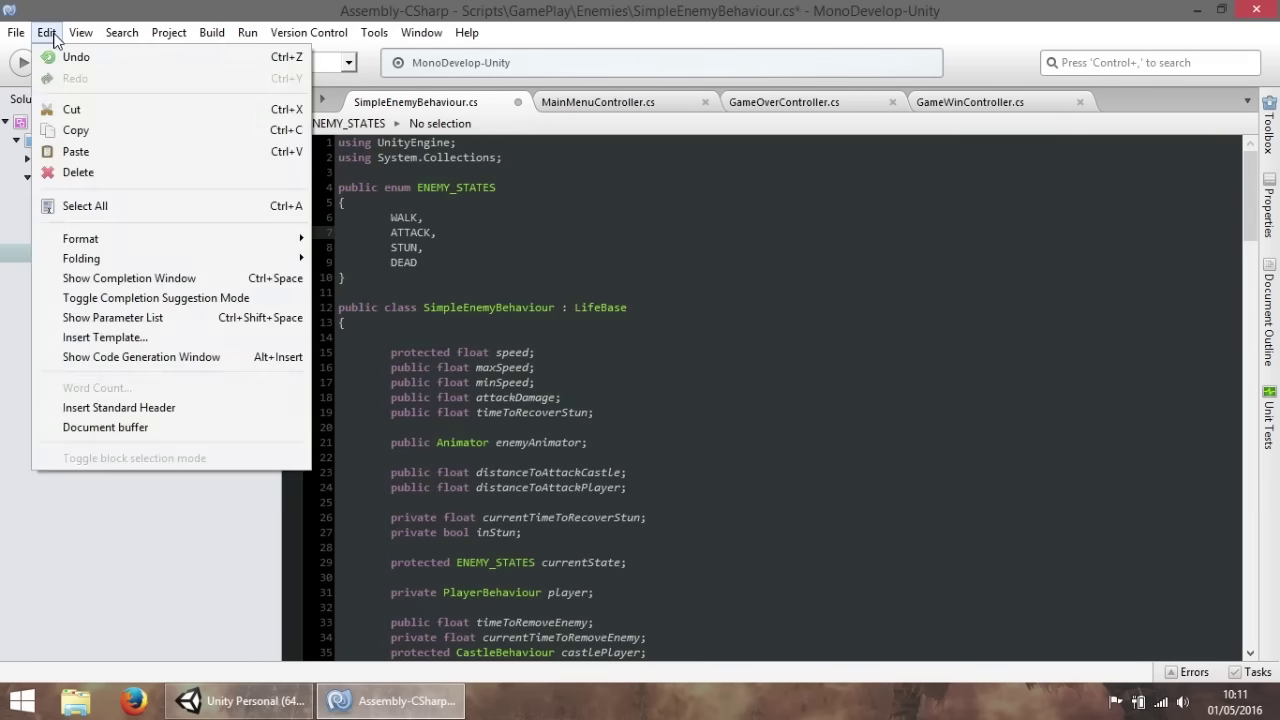
mouse_move(131, 237)
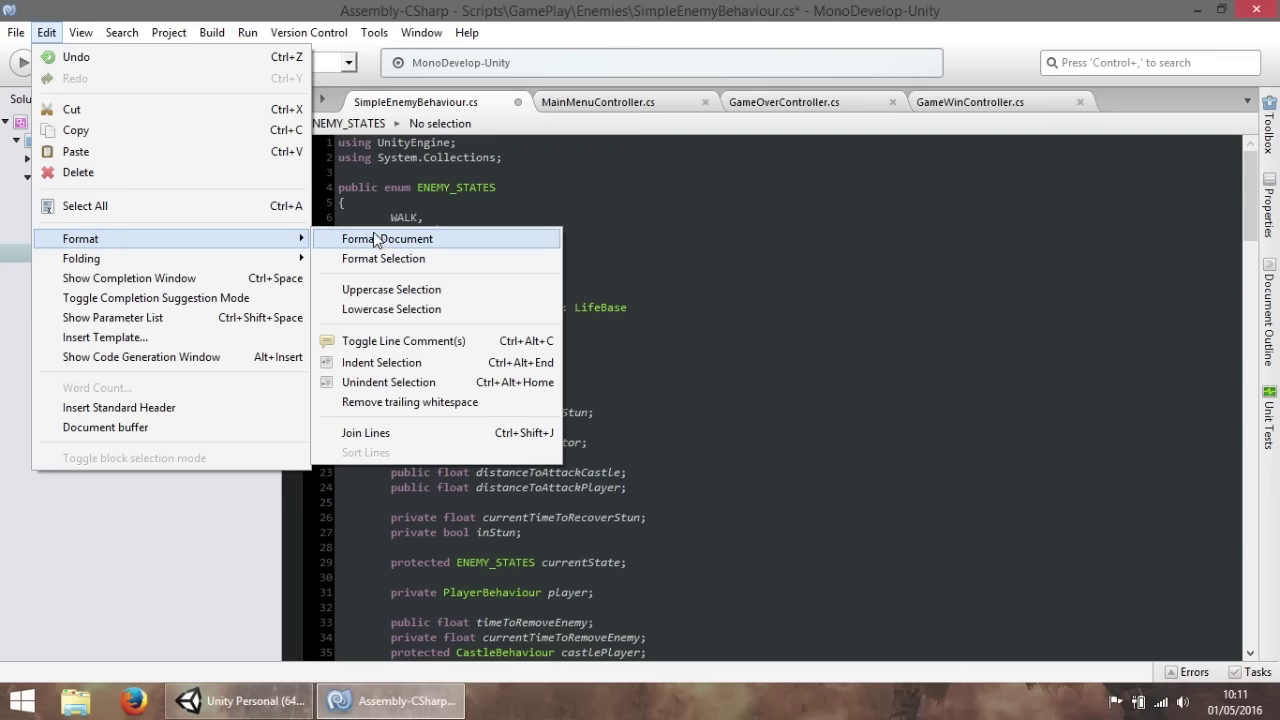
left_click(380, 240)
Read through the fields, Update switch and OnDamage methods, ending with the caret after DropItem.
key("Down")
key("Page_Down")
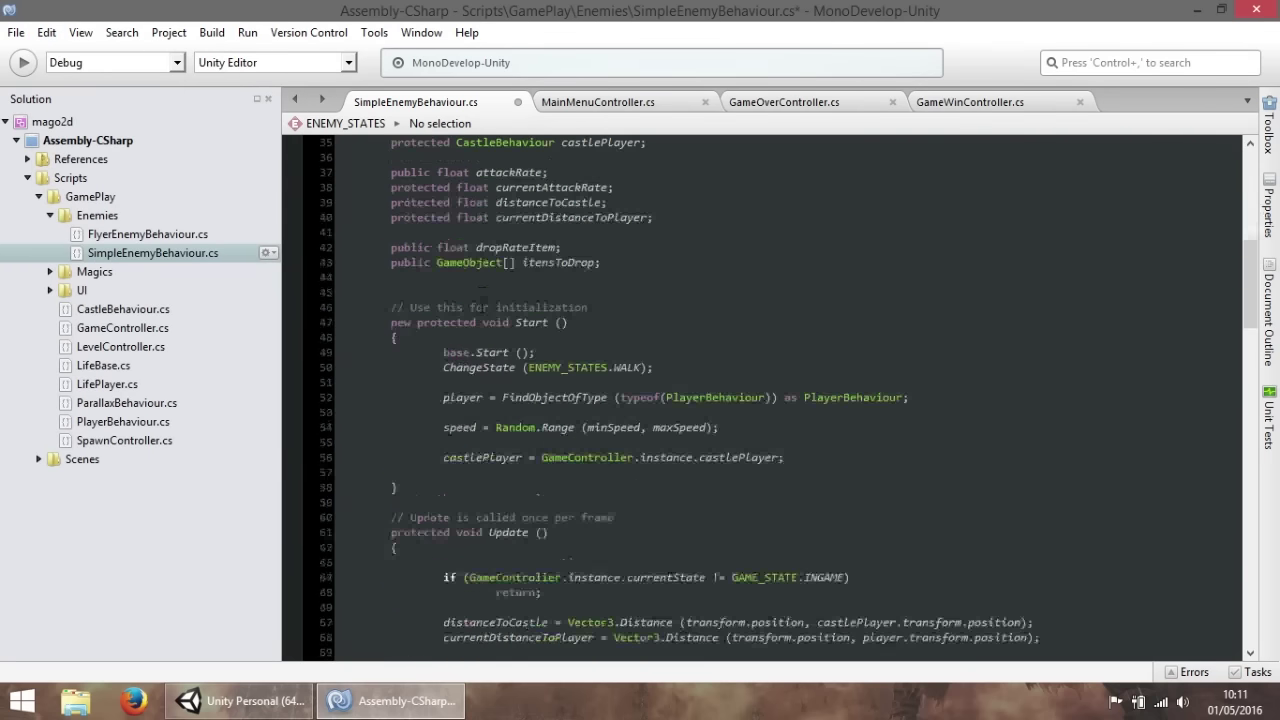
key("Page_Down")
key("Page_Up")
key("Page_Up")
left_click(505, 278)
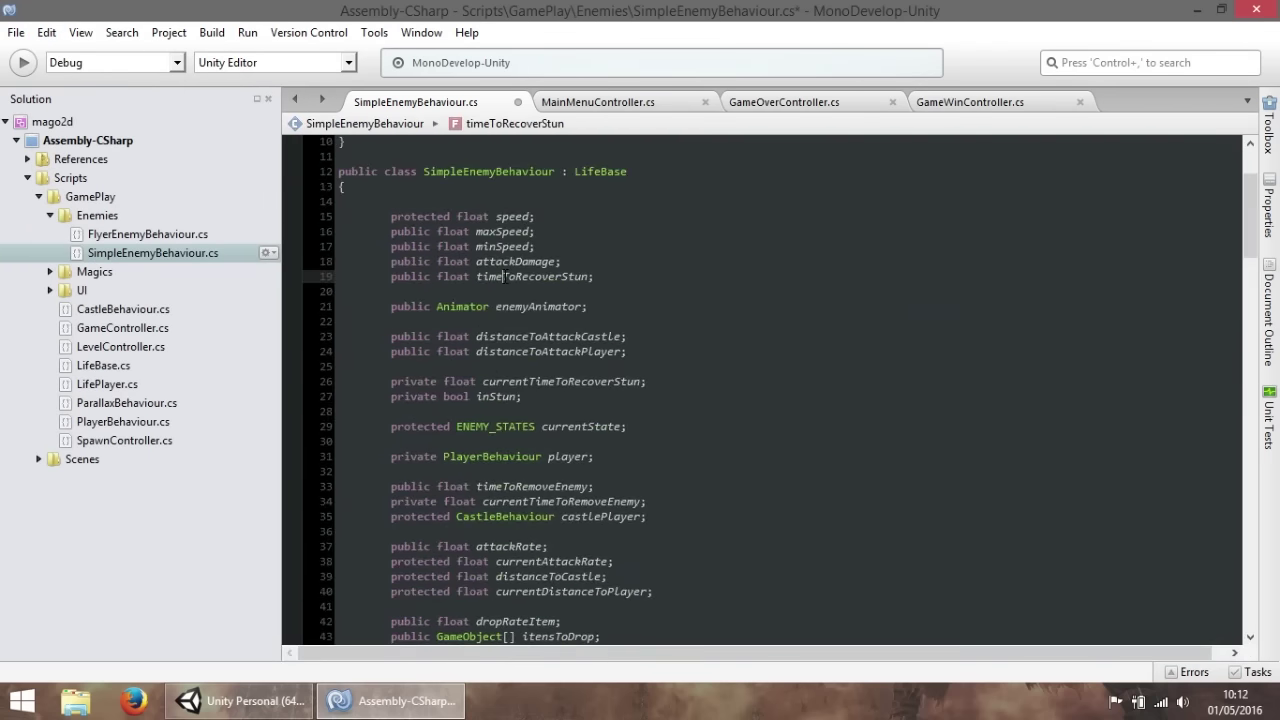
scroll(505, 278, "down", 4)
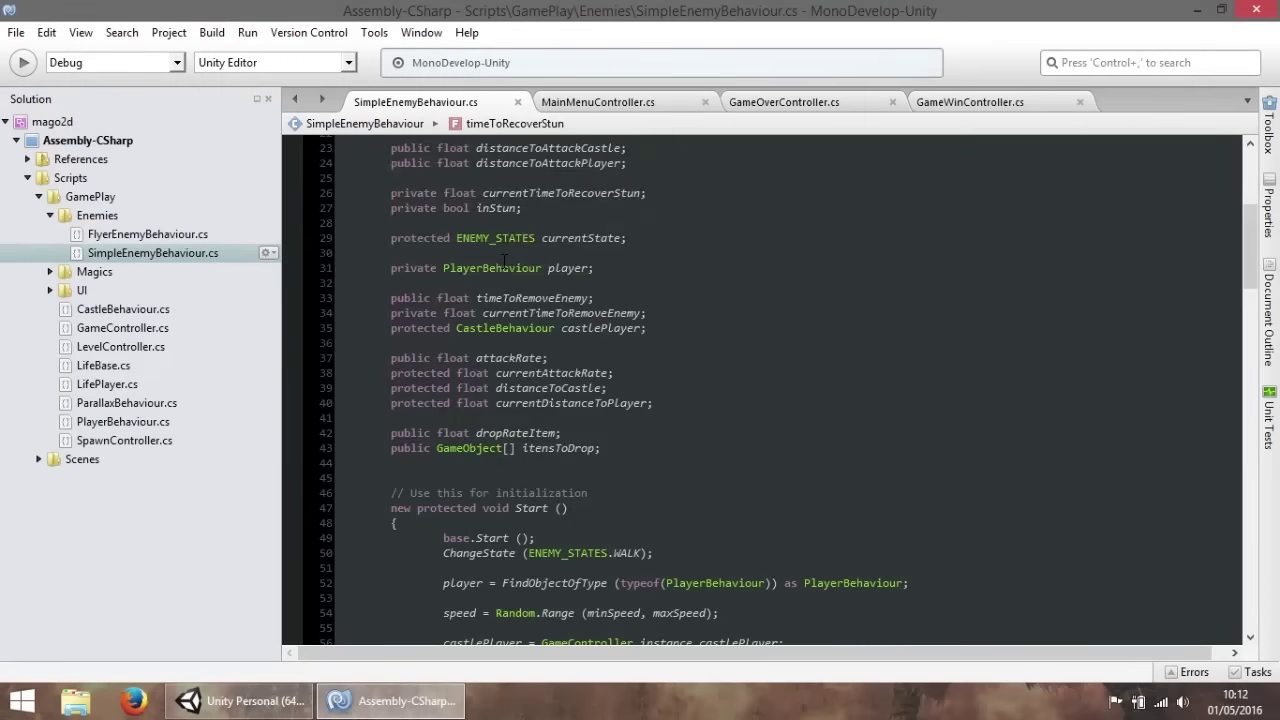
scroll(517, 289, "down", 7)
scroll(489, 298, "down", 8)
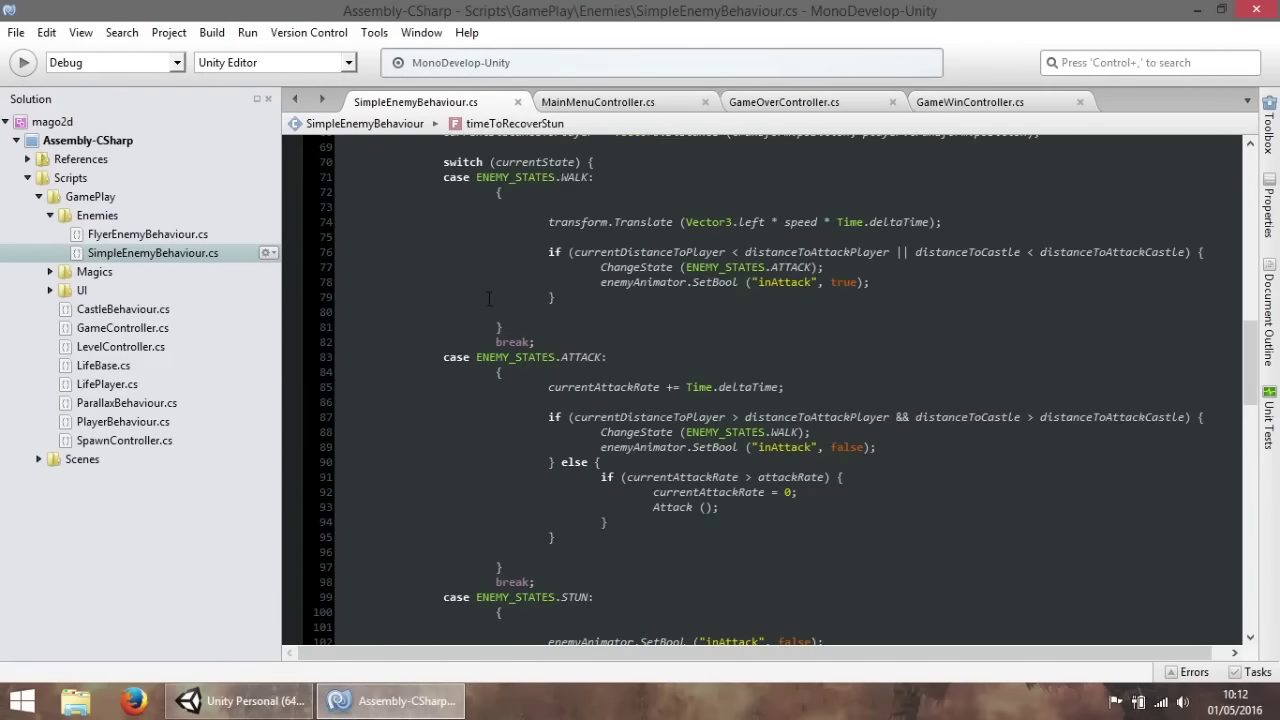
scroll(489, 298, "up", 6)
scroll(489, 298, "down", 10)
scroll(489, 298, "down", 9)
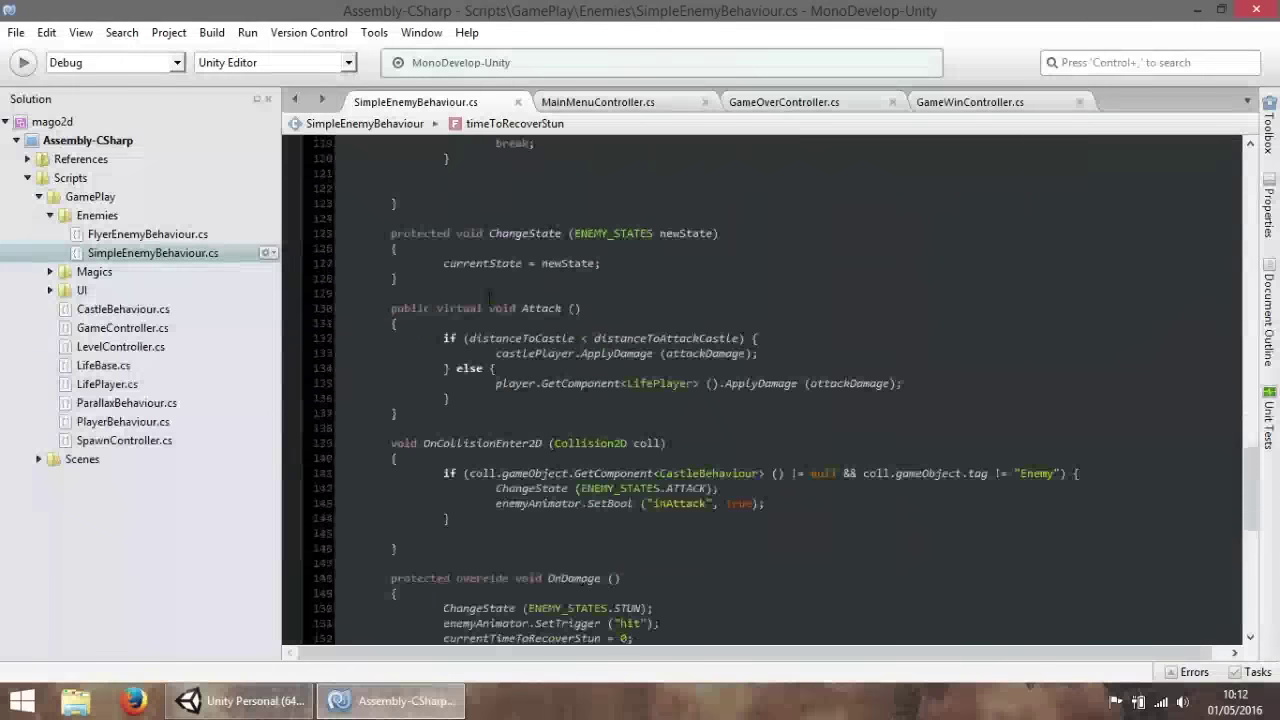
scroll(487, 299, "down", 16)
scroll(484, 300, "up", 1)
scroll(484, 300, "up", 6)
scroll(520, 310, "up", 4)
scroll(549, 322, "down", 5)
scroll(549, 322, "down", 6)
left_click(408, 369)
Type `public void ApplyColdStatus(){` after DropItem's closing brace, then save SimpleEnemyBehaviour.cs.
key("Return")
key("Return")
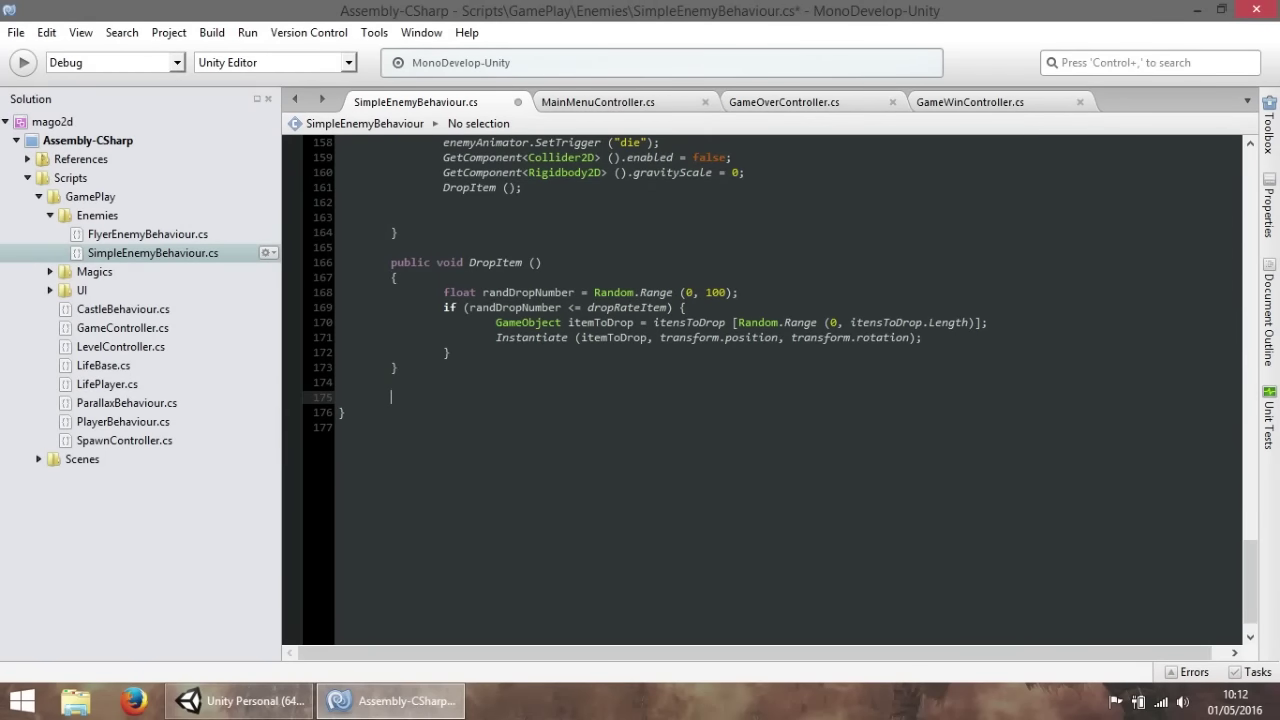
type("public void ApplyColdStatus")
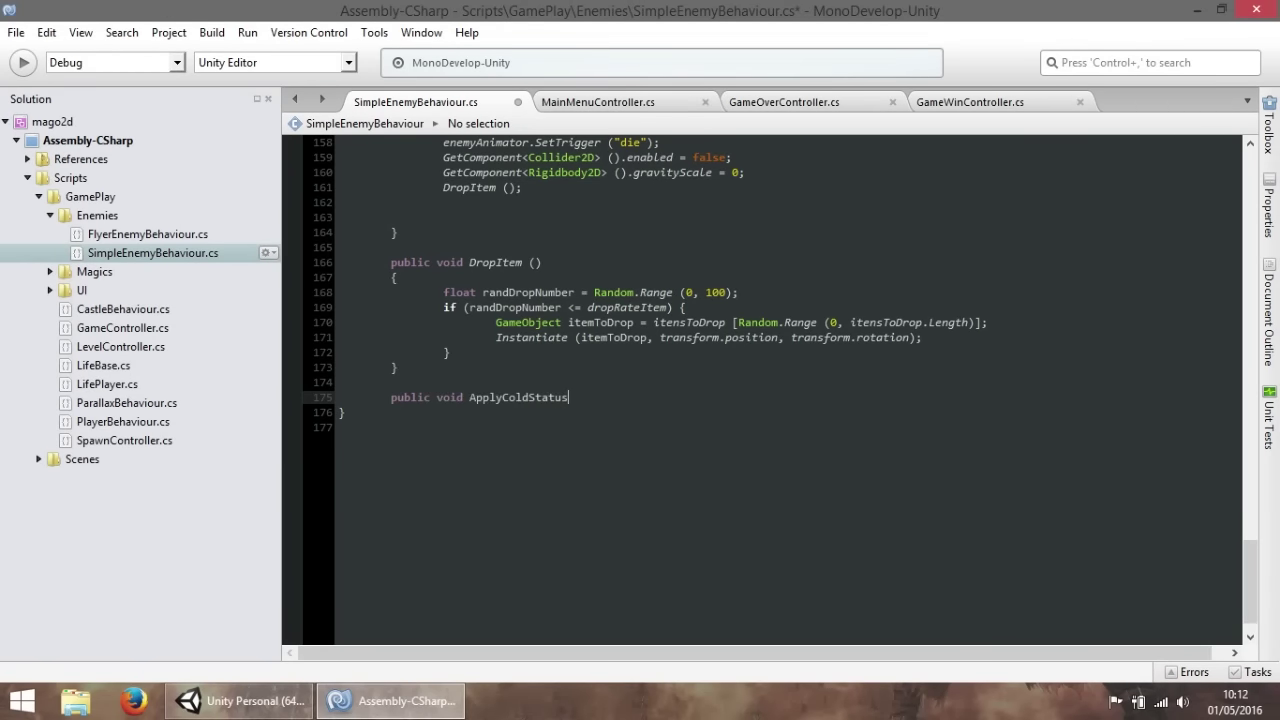
type("(){")
key("Return")
key("Up")
key("ctrl+s")
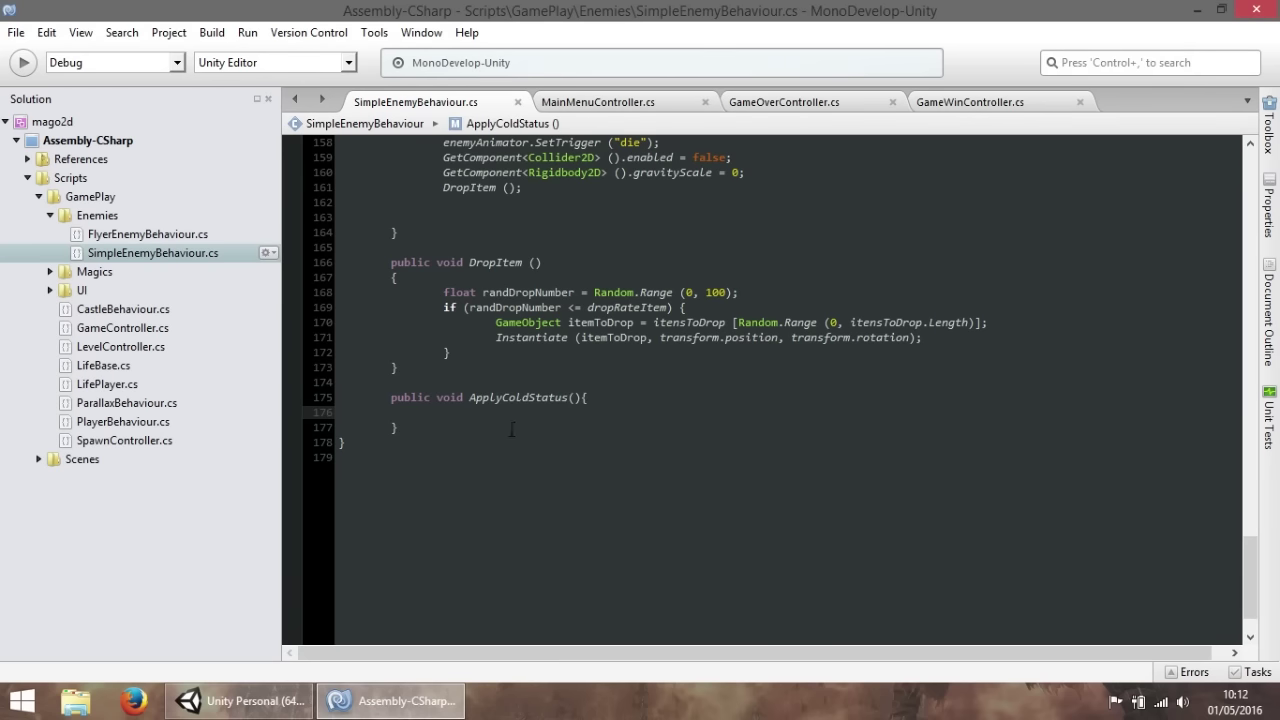
mouse_move(1249, 570)
left_mouse_down()
mouse_move(1244, 264)
mouse_move(1217, 271)
left_mouse_up()
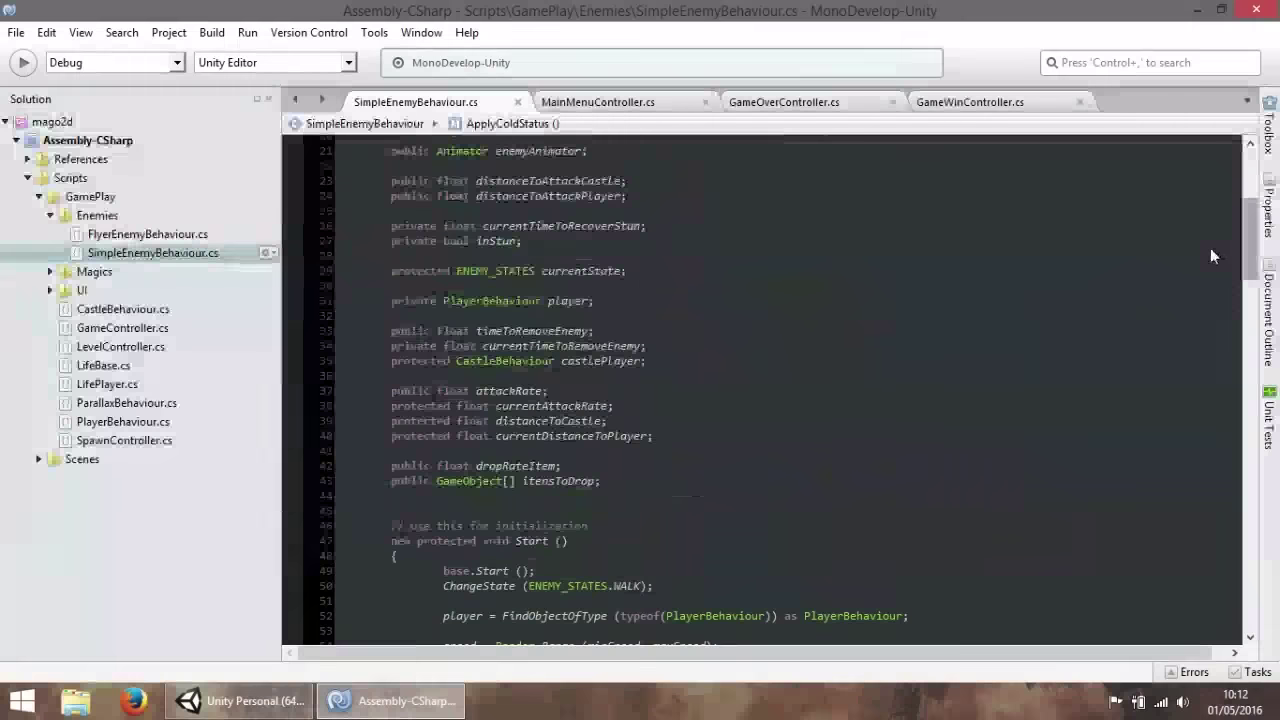
Declare 'private bool isFrozed' below itensToDrop and save the script.
left_click(679, 487)
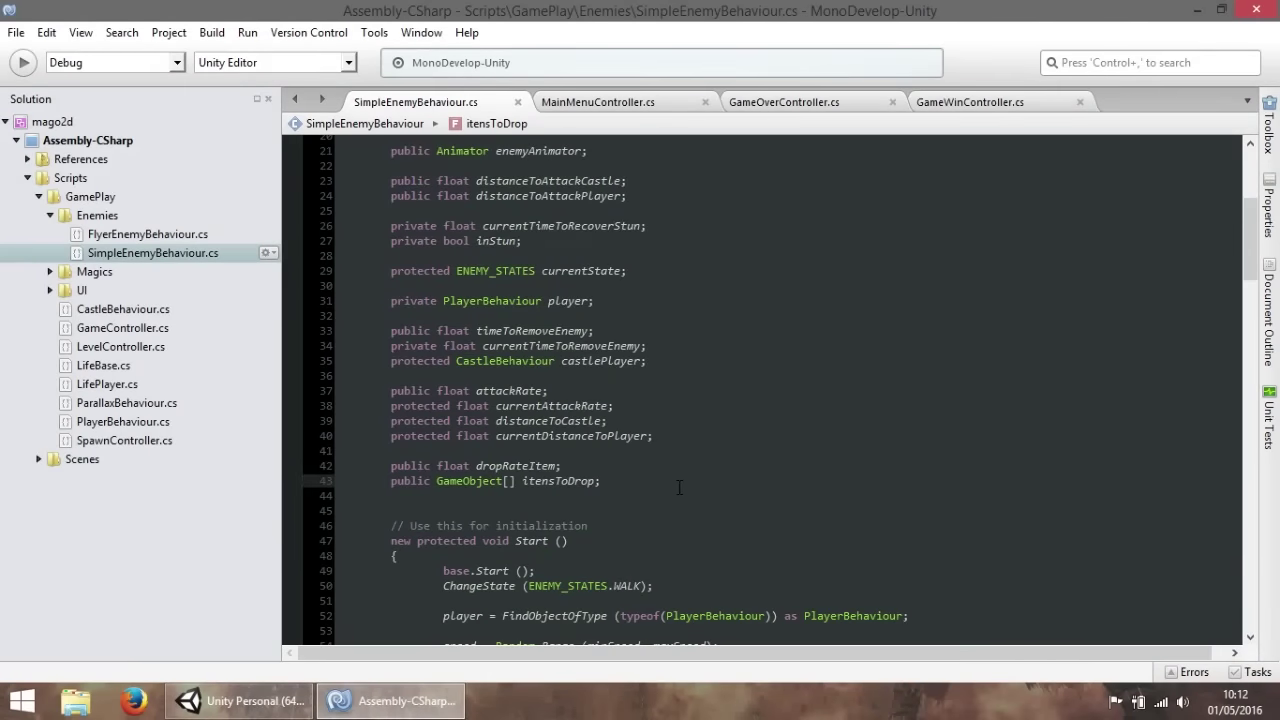
key("Return")
key("Return")
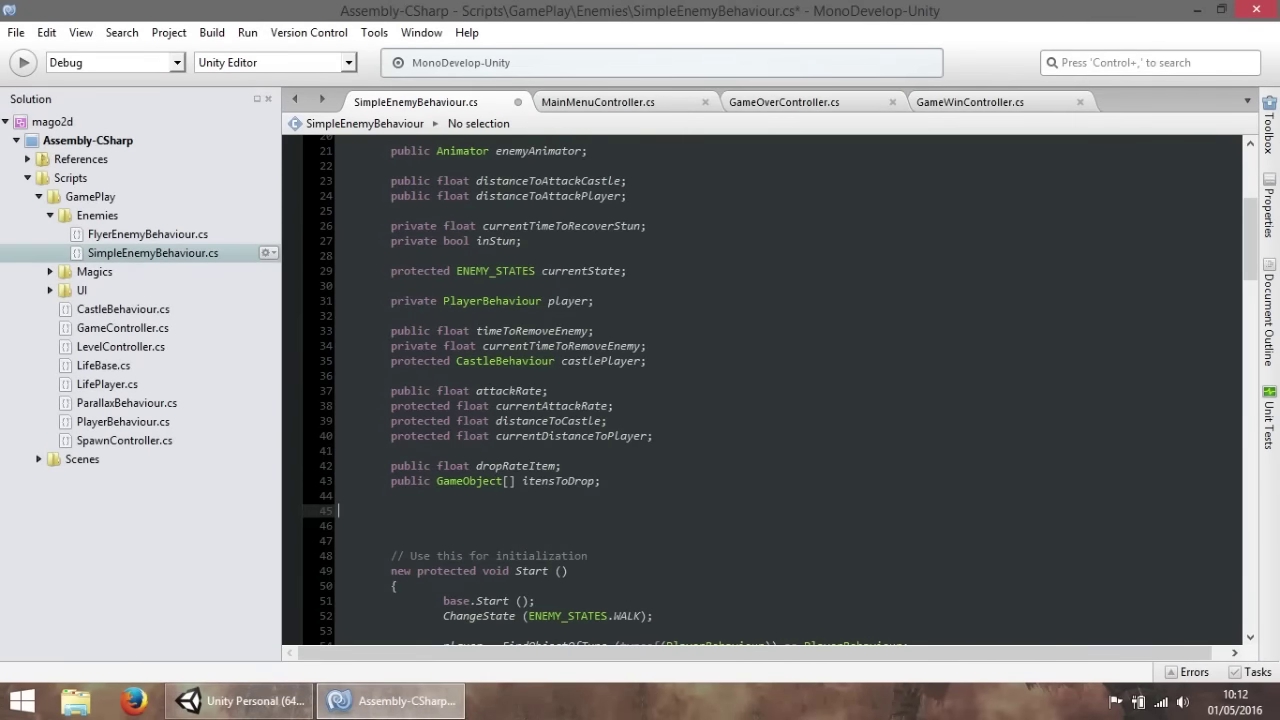
key("BackSpace")
type("pri")
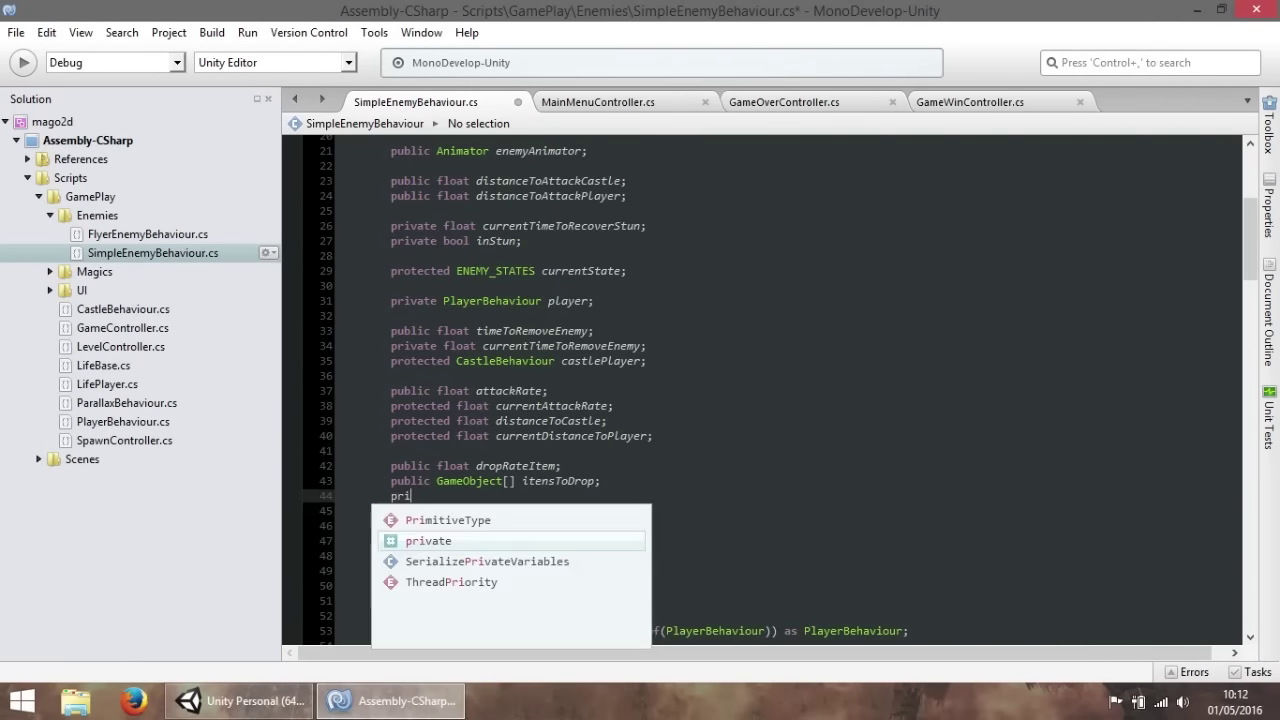
type("vaet")
key("BackSpace")
key("BackSpace")
type("te")
key("Escape")
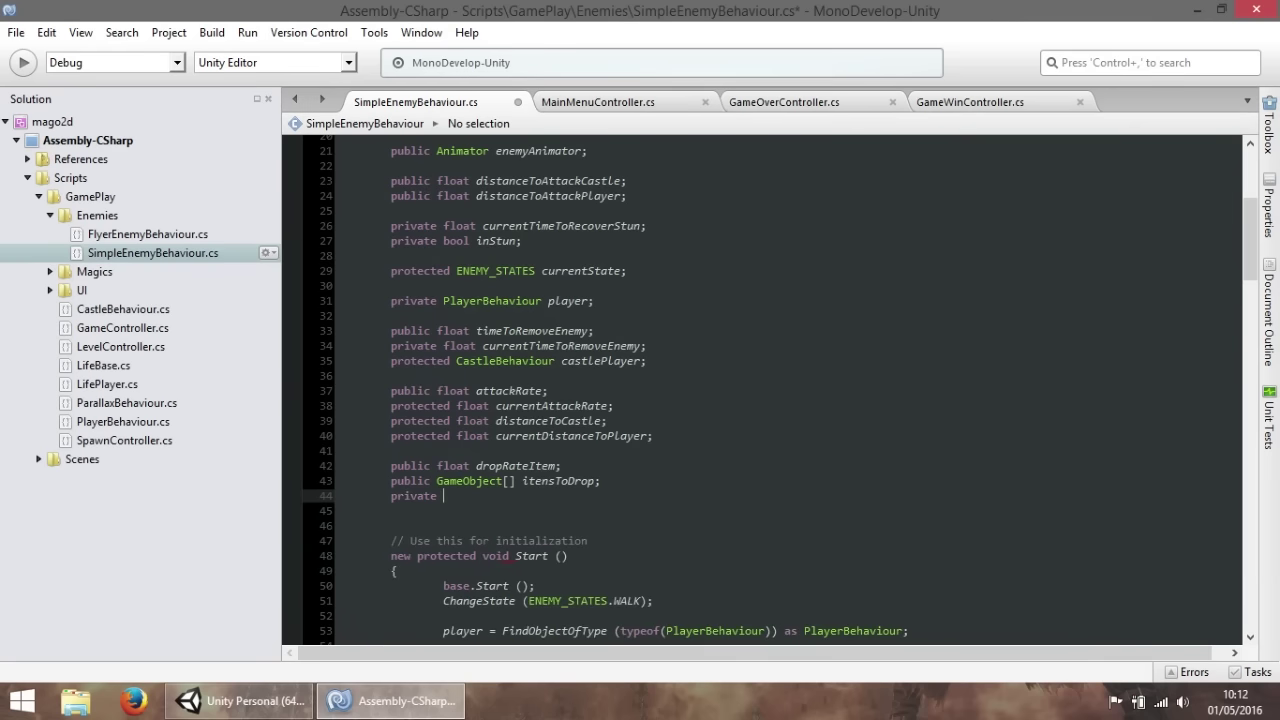
type("bool ")
type("isFro")
type("zed;")
key("ctrl+s")
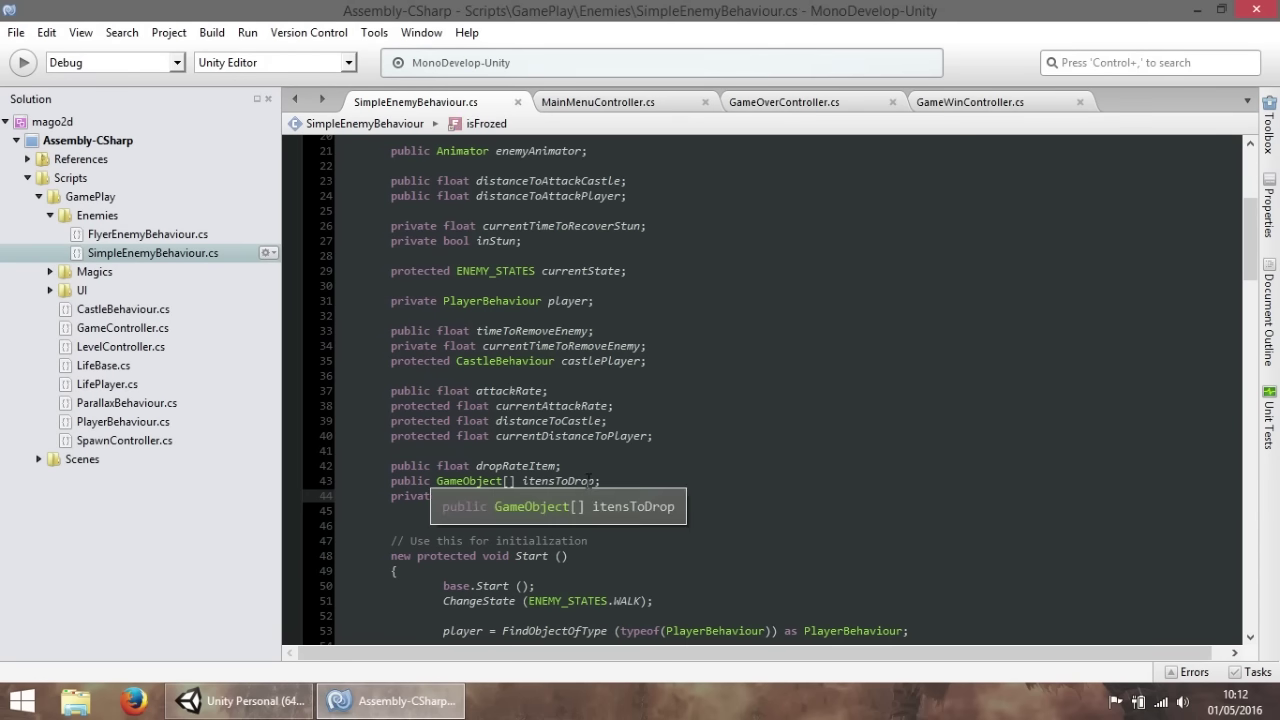
Add a 'public float timeToBeFrozed;' field on the line below isFrozed.
left_click(573, 487)
left_click(547, 515)
left_click(560, 498)
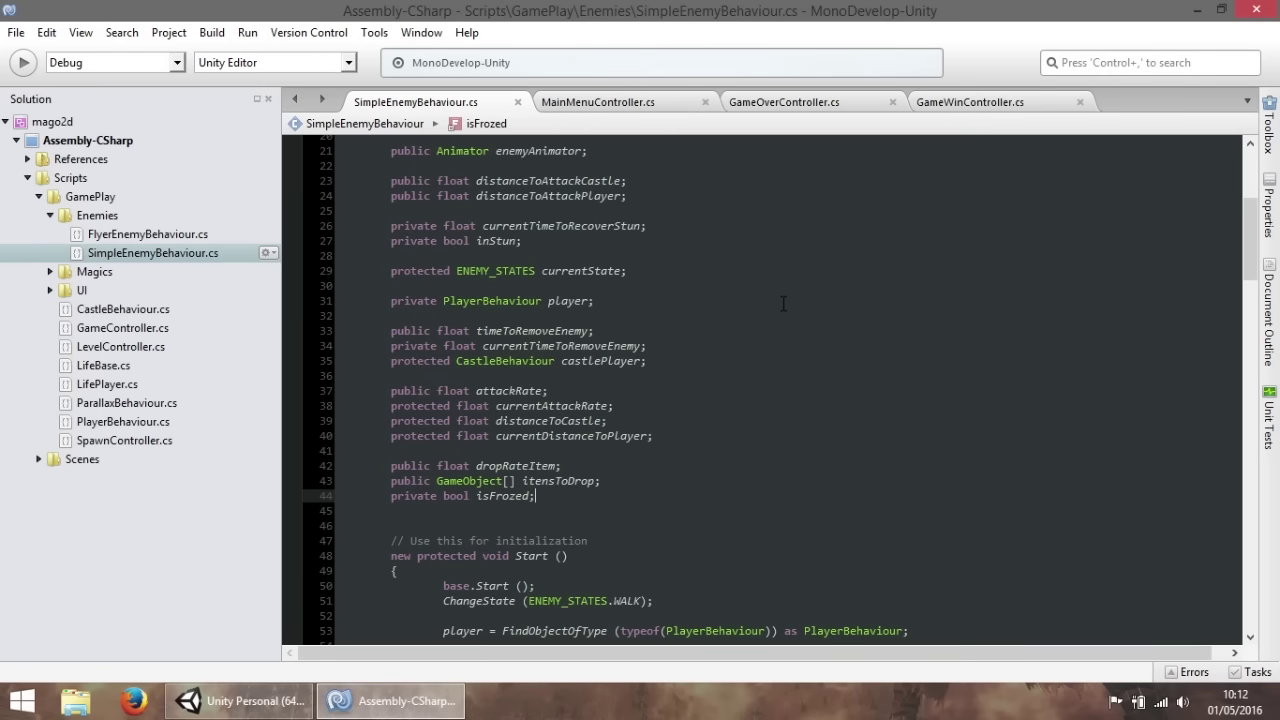
key("Return")
key("Return")
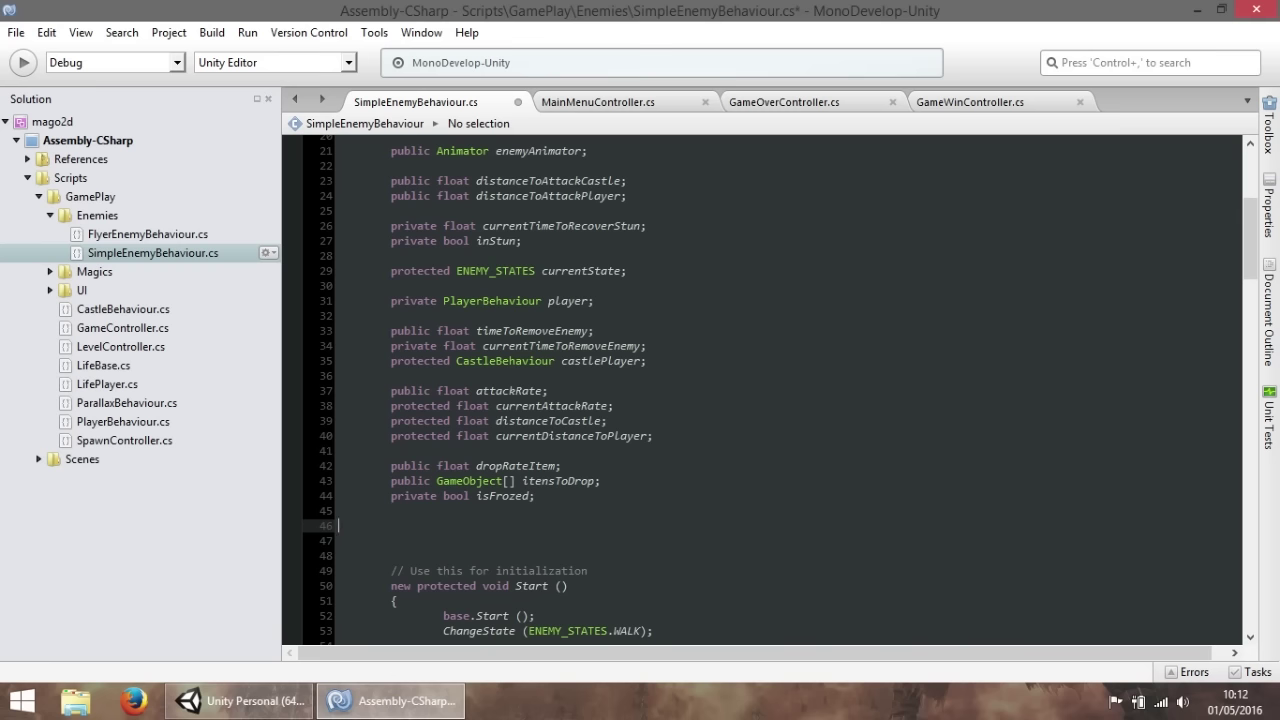
key("BackSpace")
type("public")
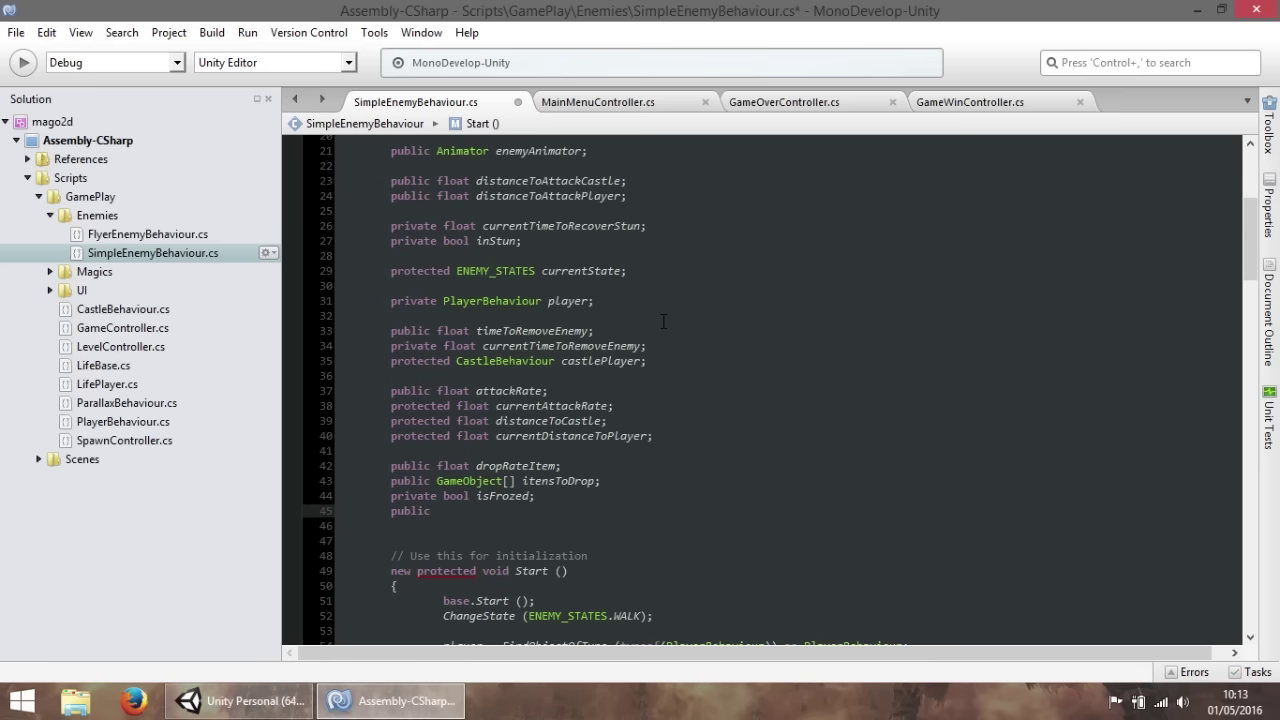
type("public")
key("BackSpace")
key("BackSpace")
key("BackSpace")
key("BackSpace")
key("BackSpace")
key("BackSpace")
type("float Time")
key("BackSpace")
key("BackSpace")
key("BackSpace")
key("BackSpace")
type("timeToBeCol")
key("BackSpace")
key("BackSpace")
key("BackSpace")
type("Frozed;")
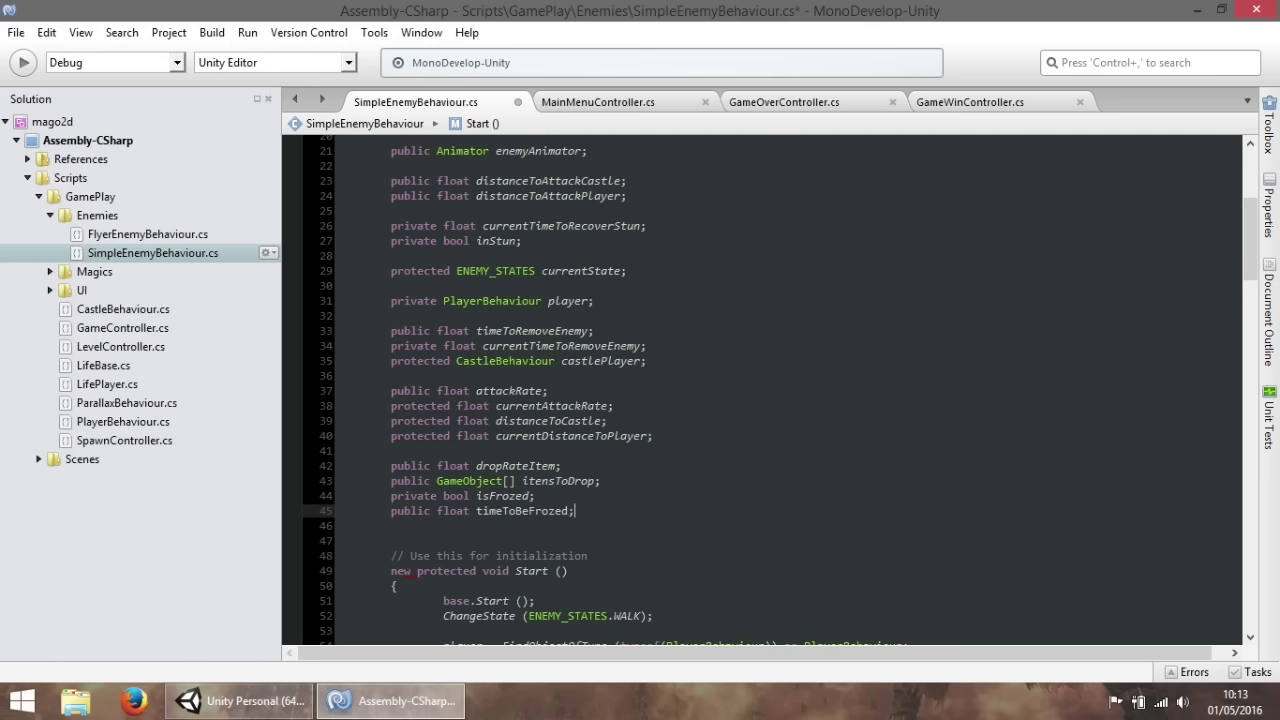
Change the timeToBeFrozed declaration from public to private.
left_click(614, 450)
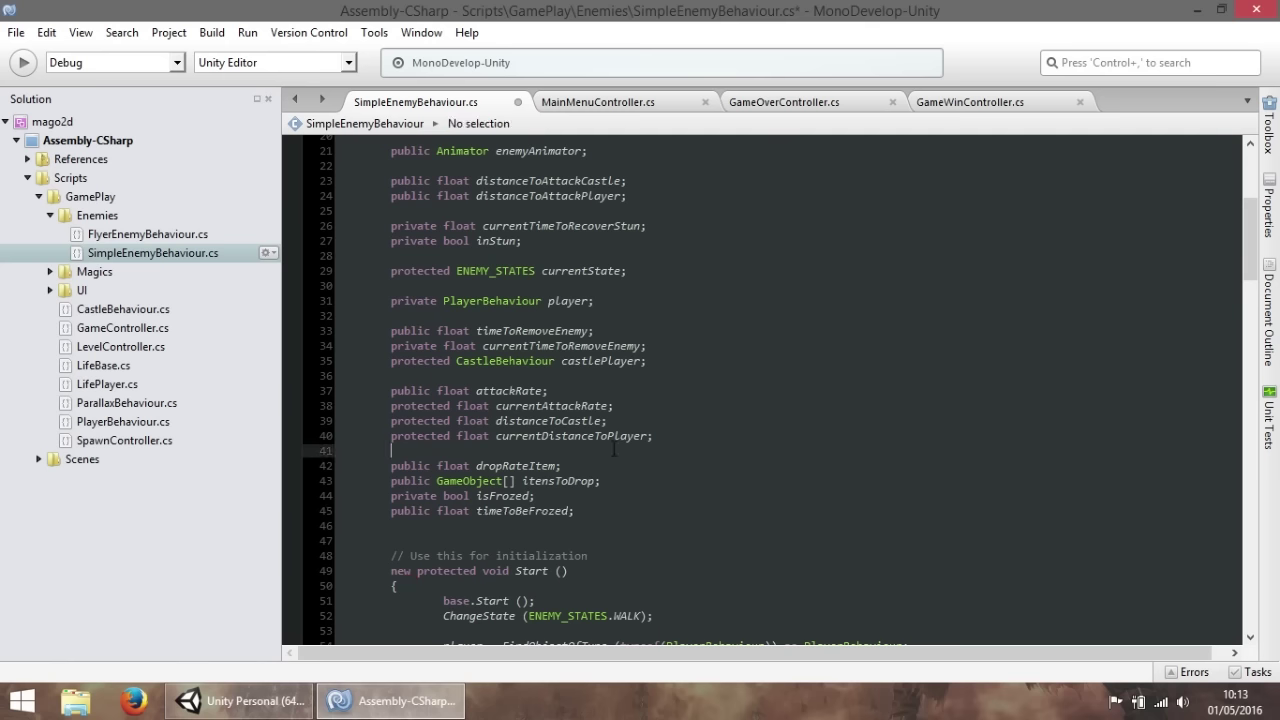
double_click(400, 516)
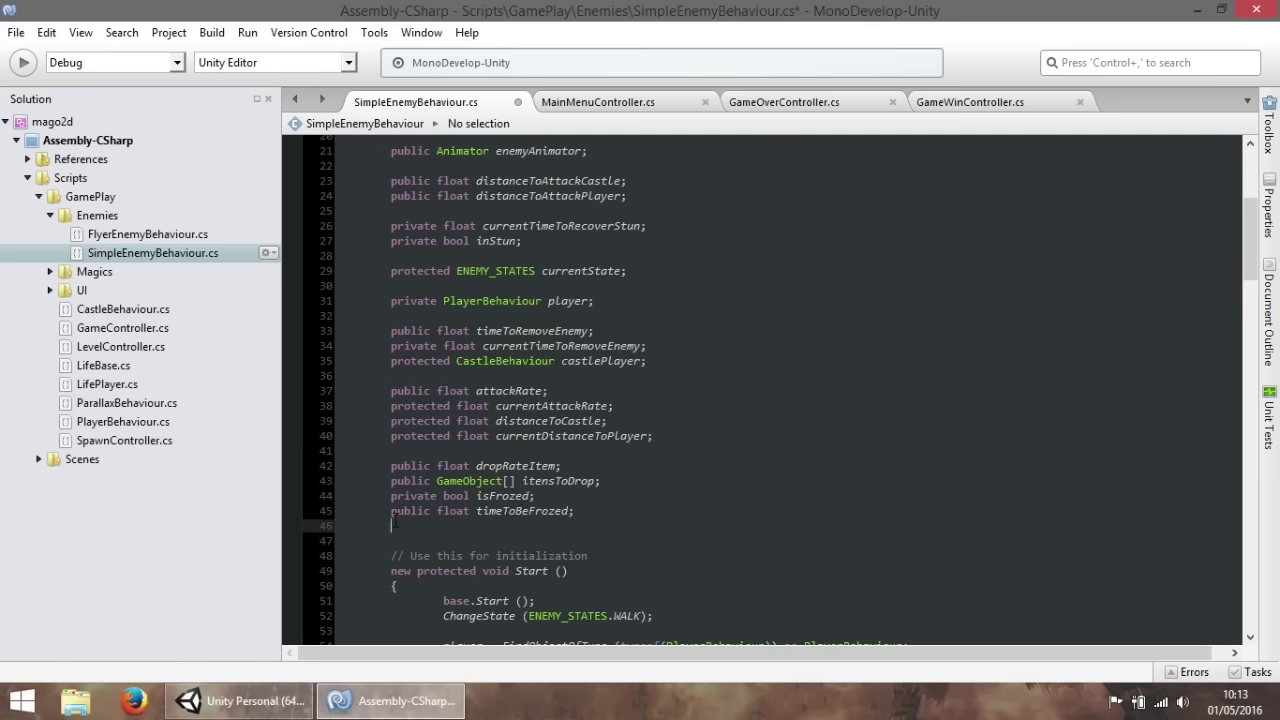
key("ctrl+d")
type("private")
key("Home")
type("p")
left_click(566, 511)
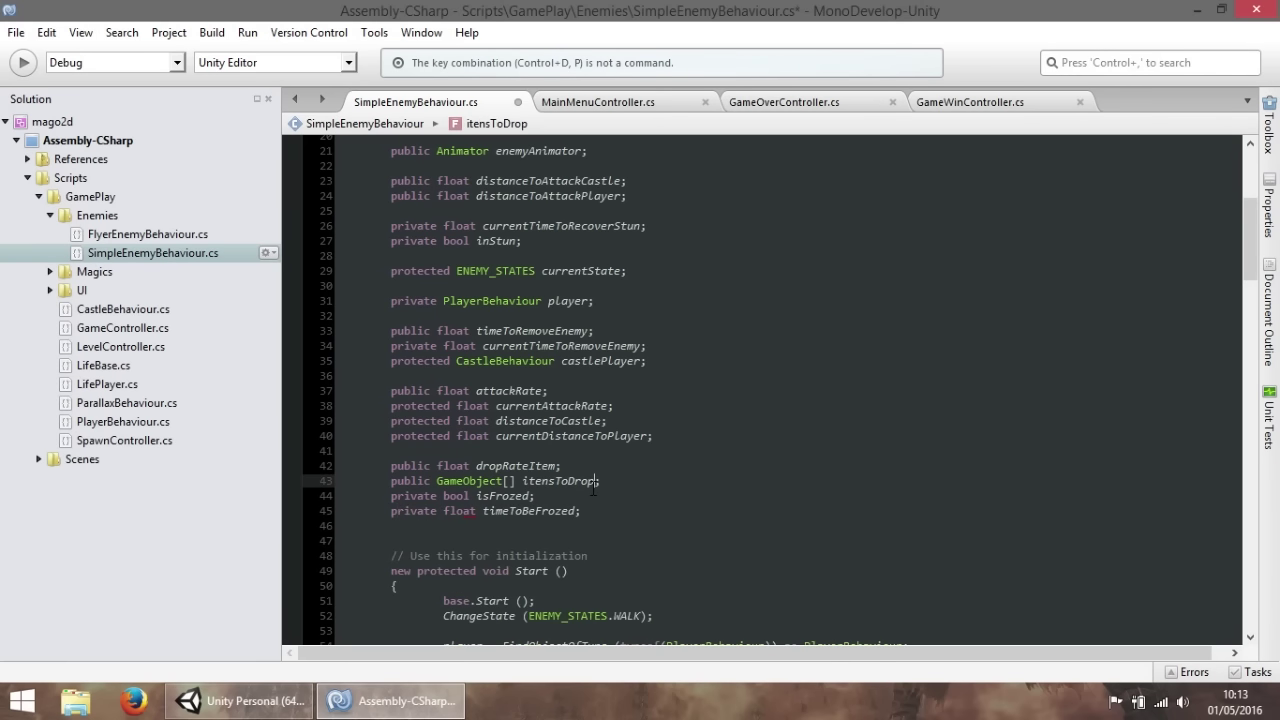
Duplicate the 'private float timeToBeFrozed;' declaration onto the line below.
key("End")
key("shift+Home")
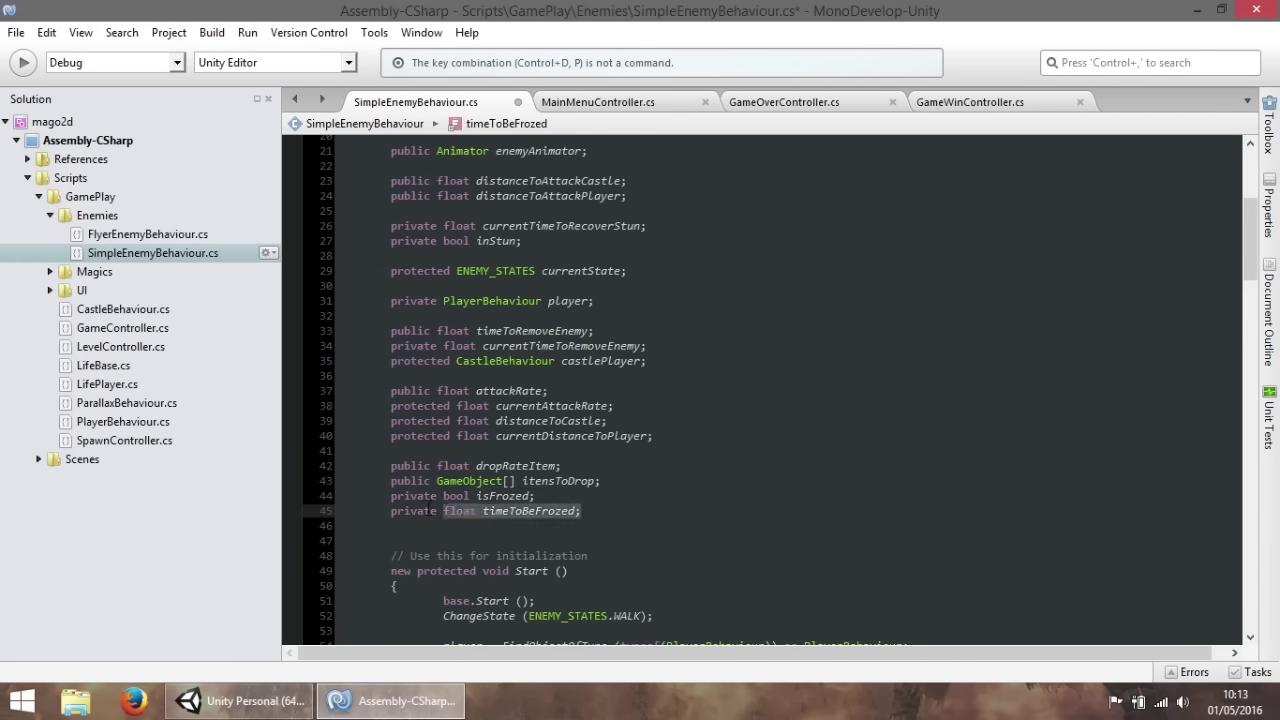
key("ctrl+d")
key("ctrl+c")
key("End")
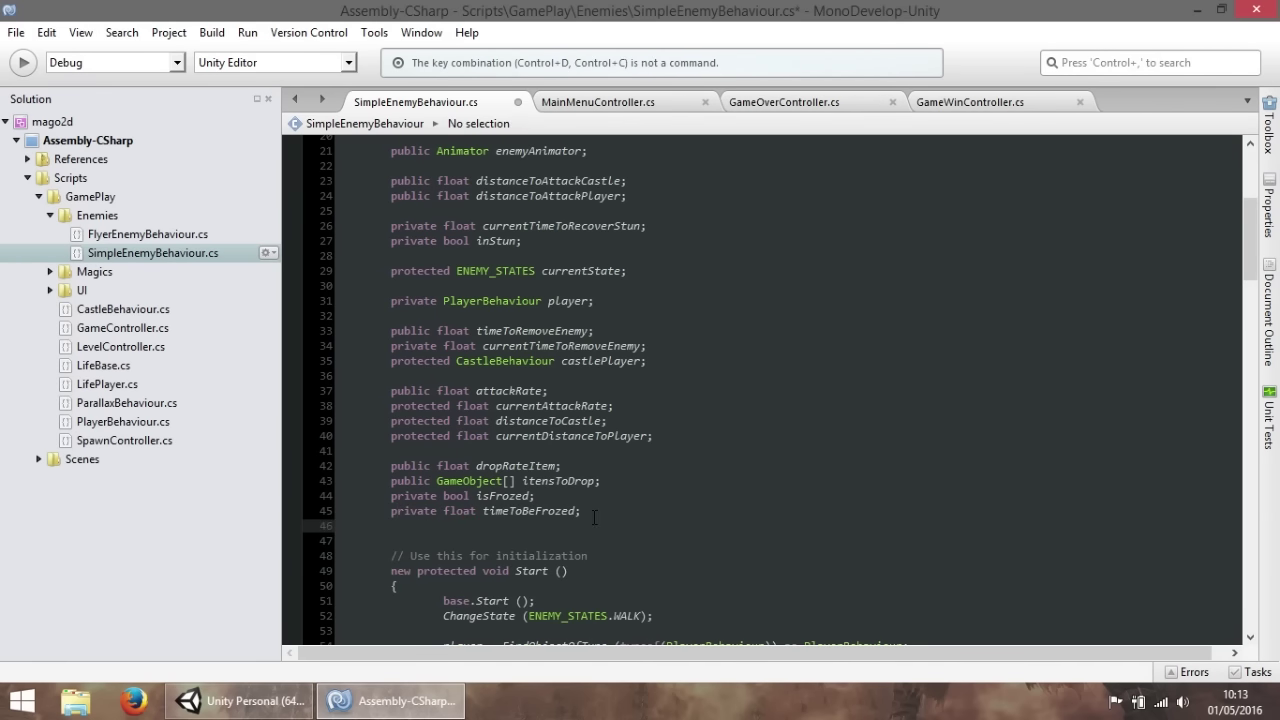
key("Return")
key("ctrl+v")
key("ctrl+z")
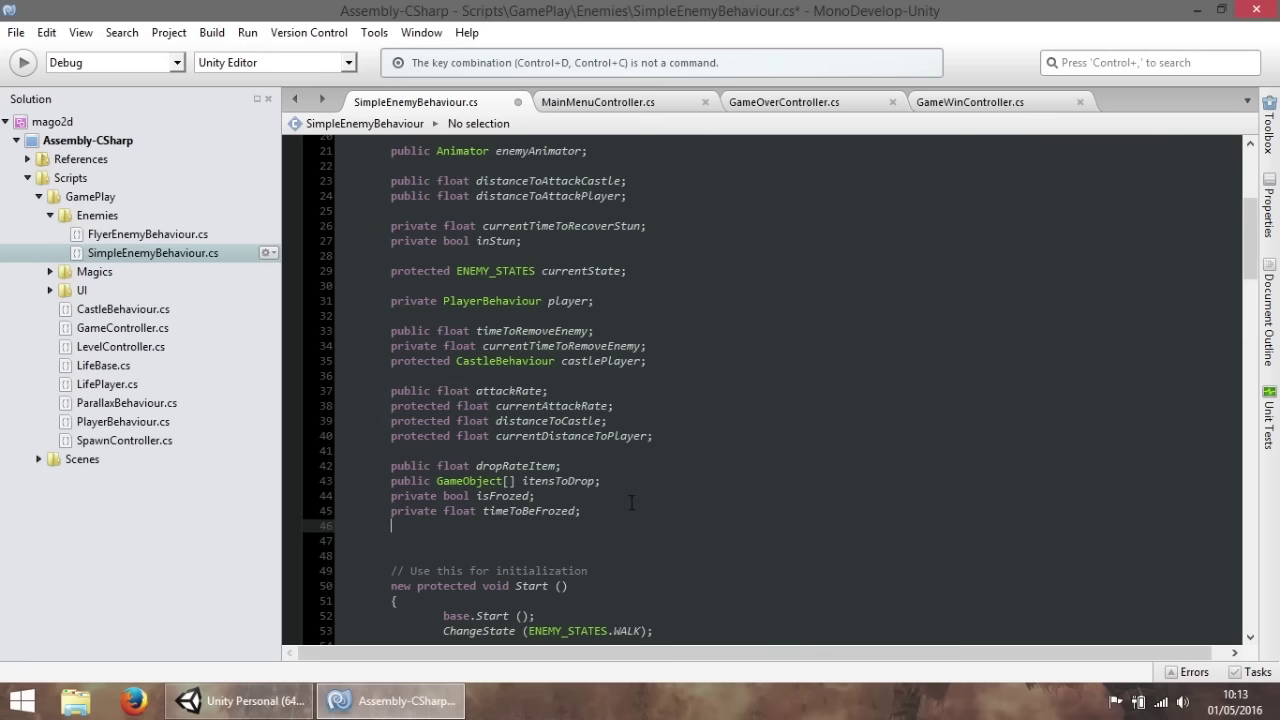
left_click_drag(611, 516, 392, 513)
left_click(393, 526)
key("ctrl+v")
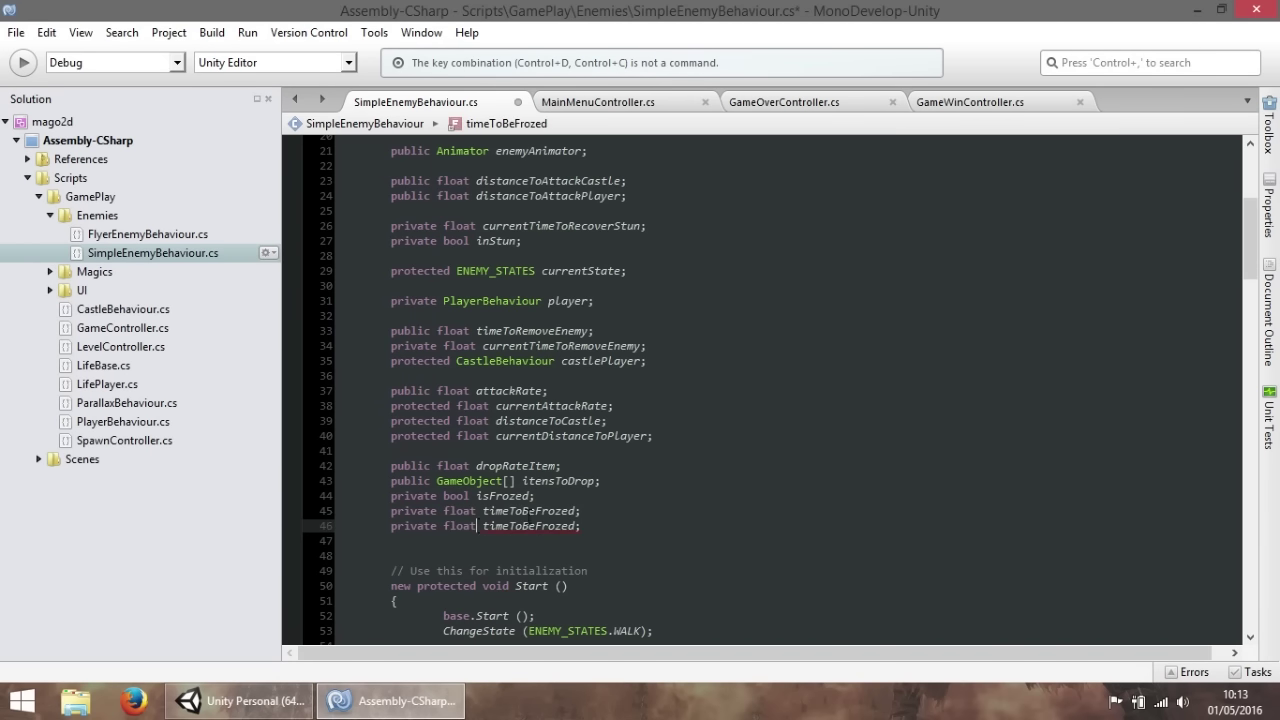
Rename the copied field to curretTimeToBeFrozed and save the script.
left_click(483, 526)
type("curretT")
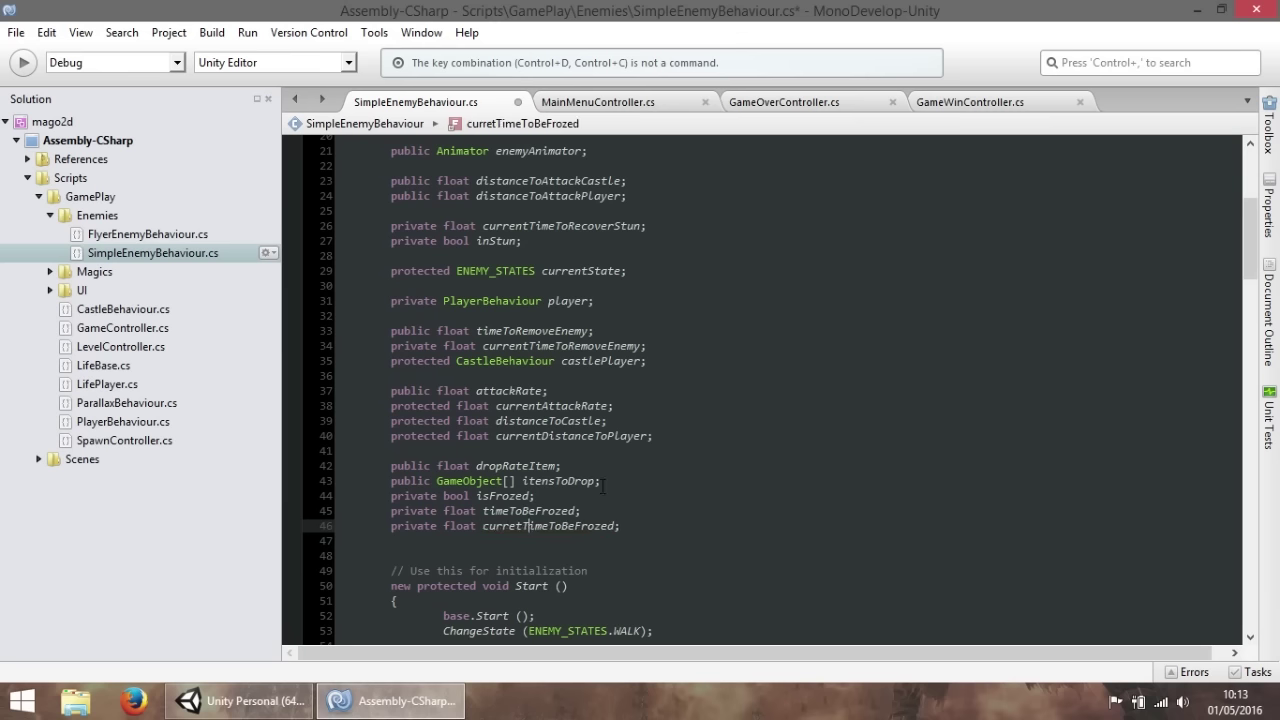
left_click(615, 481)
key("ctrl+s")
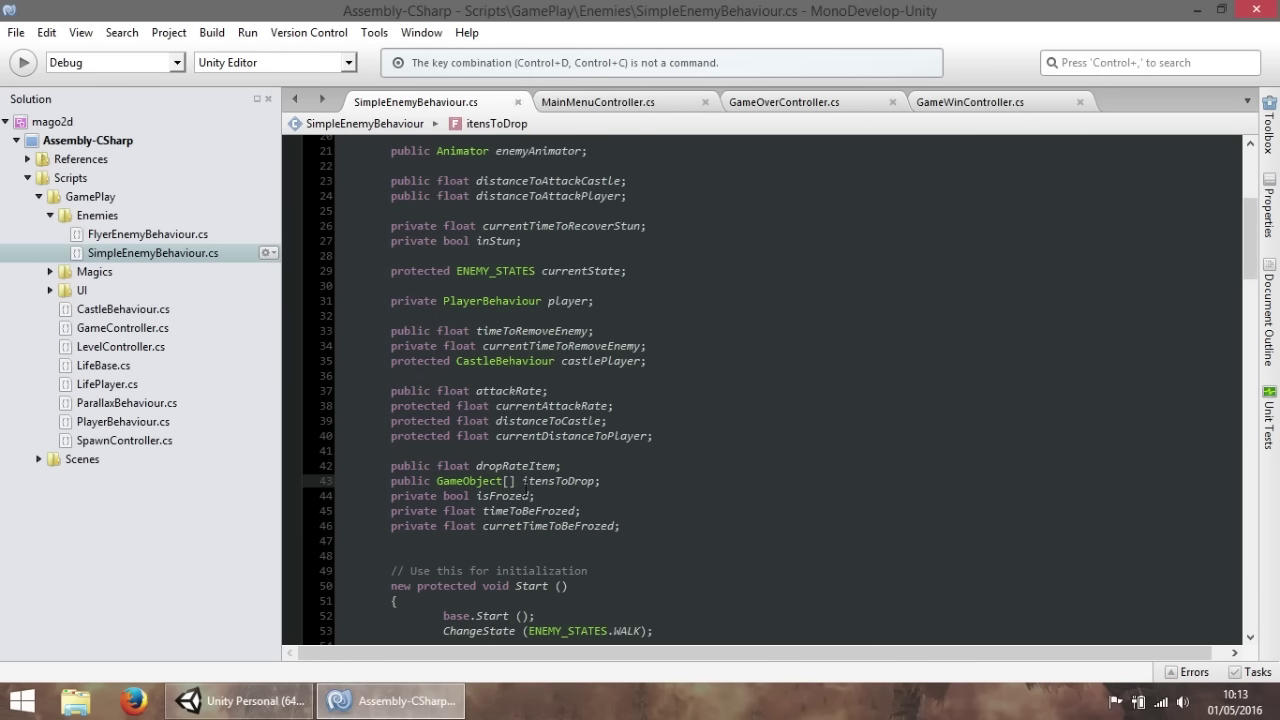
scroll(568, 530, "down", 10)
Give ApplyColdStatus a 'float timeToBeFrozed' parameter.
scroll(568, 530, "down", 15)
scroll(567, 529, "down", 13)
scroll(566, 528, "down", 10)
left_click(572, 337)
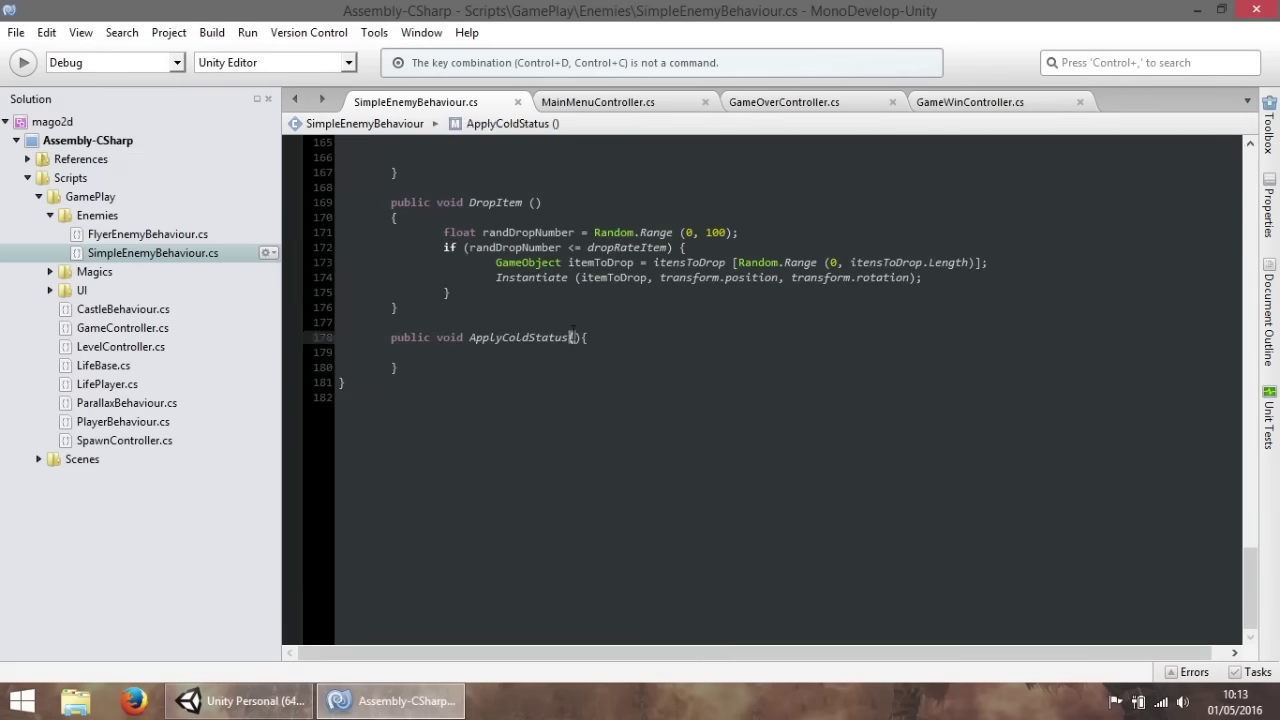
type("float timeToBeFrozed")
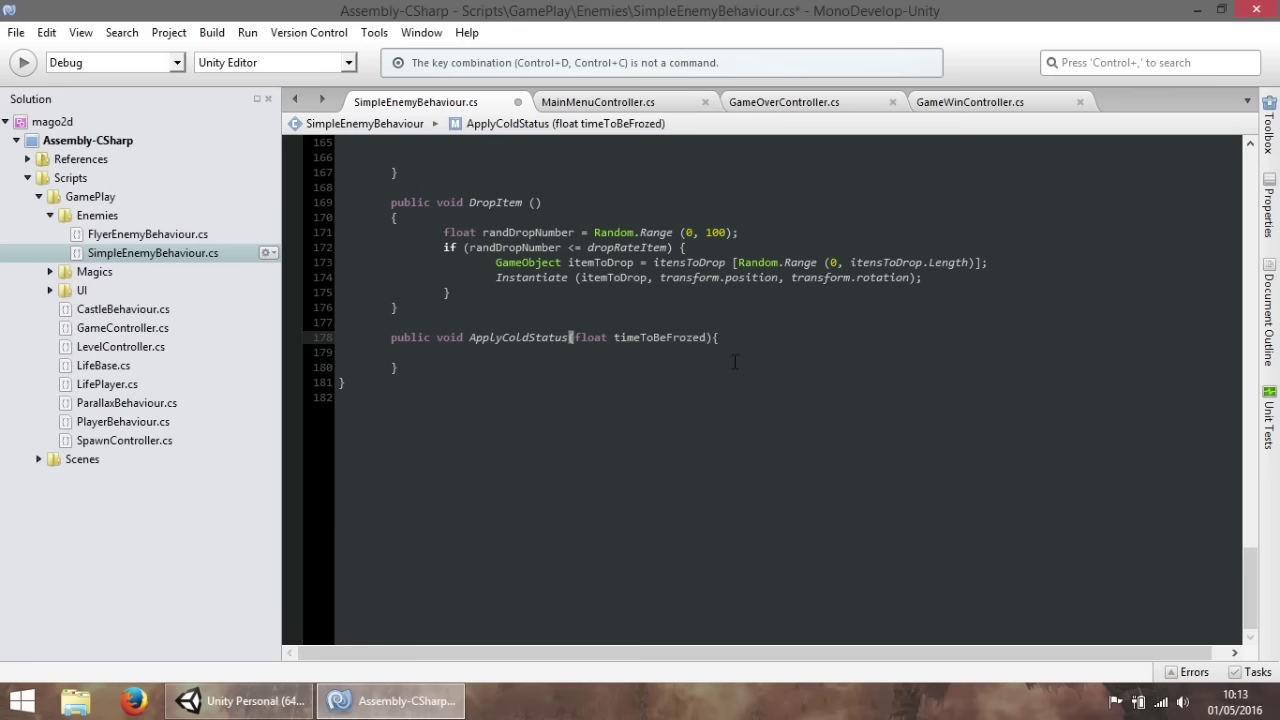
Assign 'this.timeToBeFrozed = timeToBeFrozed;' inside the ApplyColdStatus body.
left_click(732, 346)
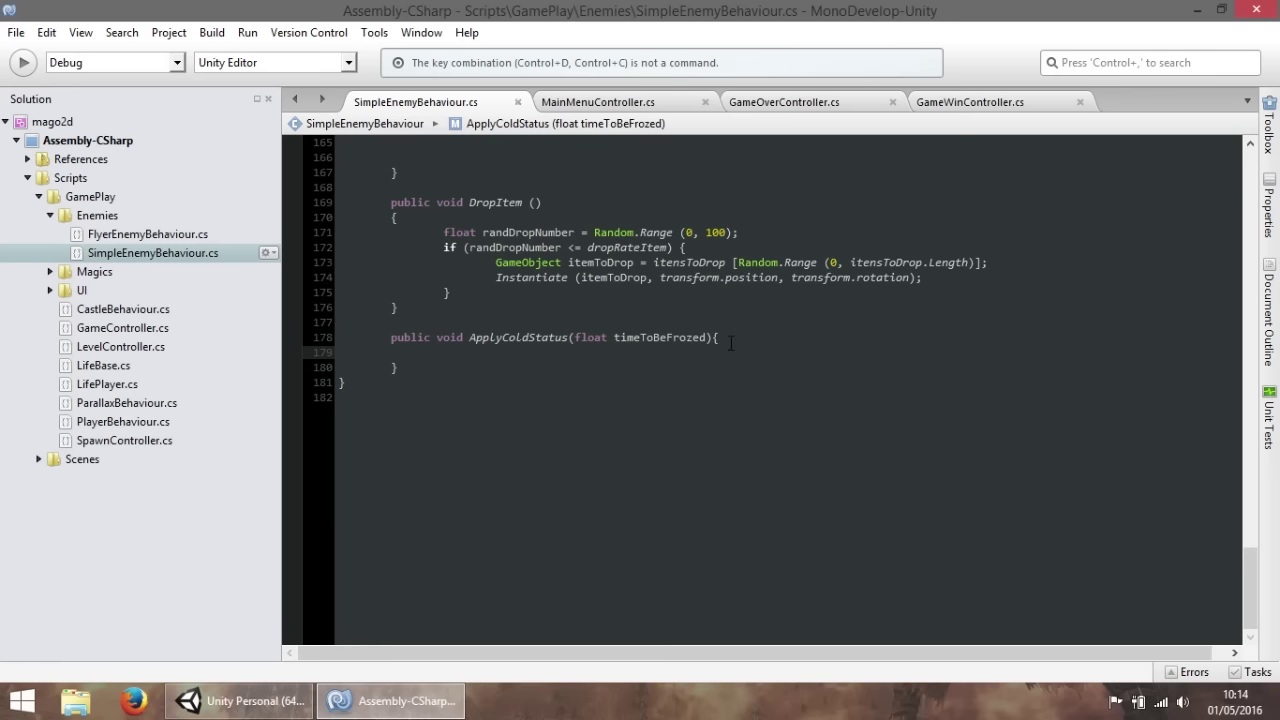
type("this.tim")
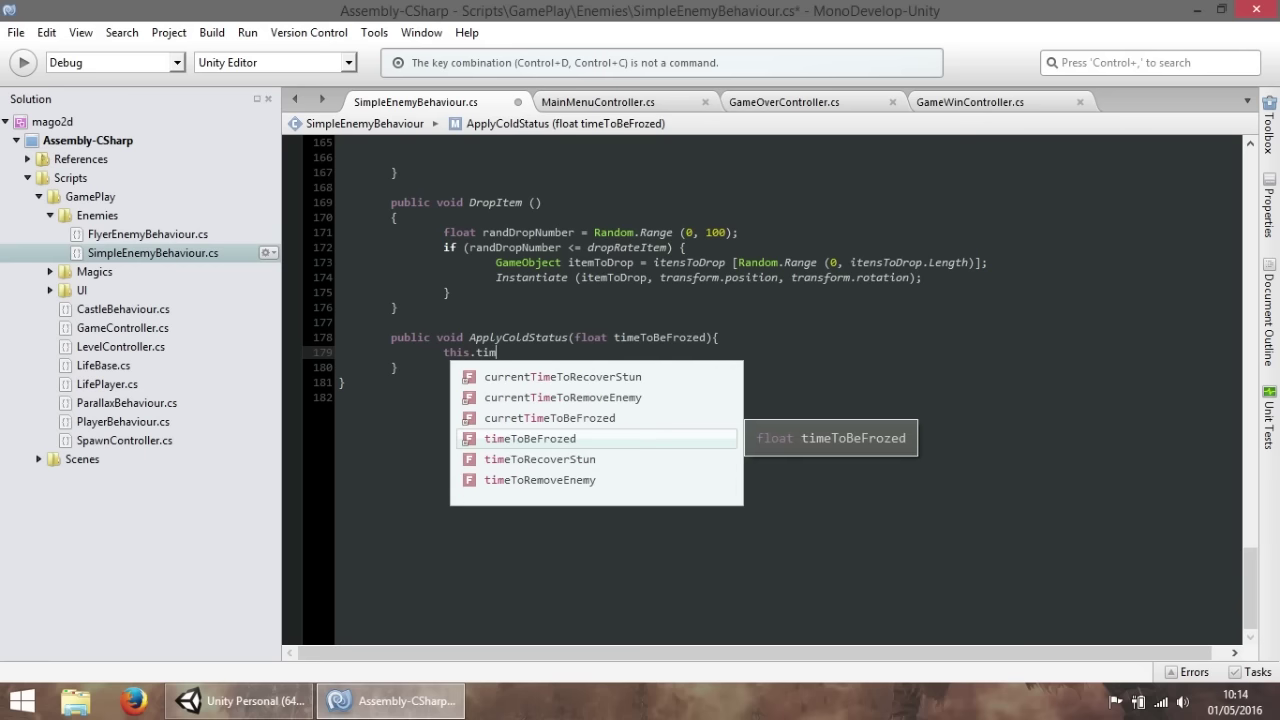
key("Return")
type("=")
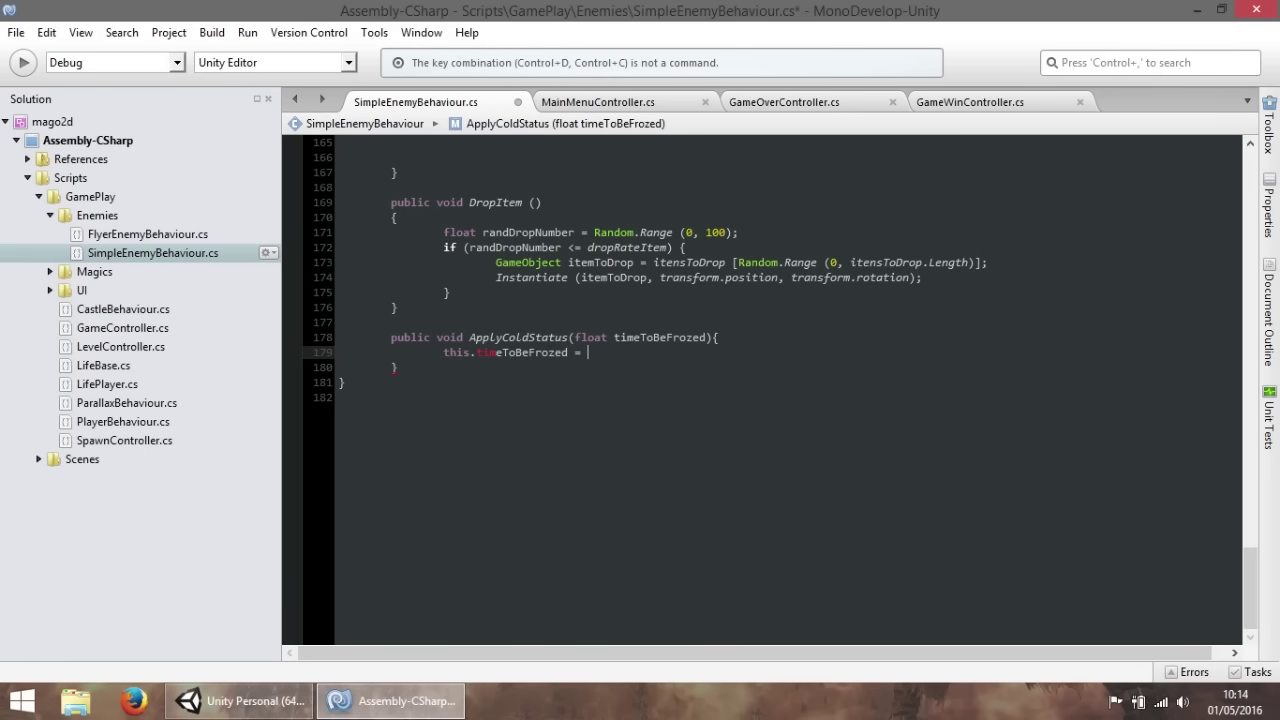
left_click(664, 337)
key("End")
left_click(629, 357)
type("timeToBeFrozed;")
Review the assignment on line 179 and start a new line below it.
double_click(456, 352)
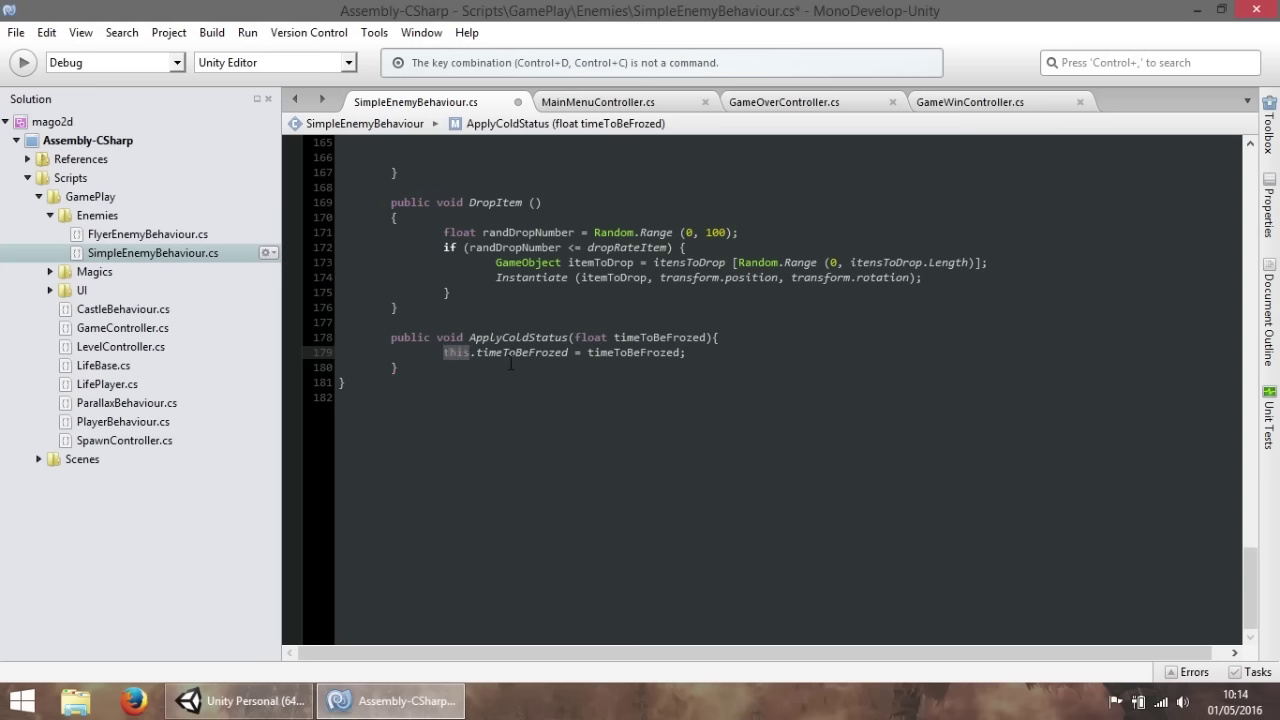
left_click(477, 352)
scroll(549, 353, "up", 2)
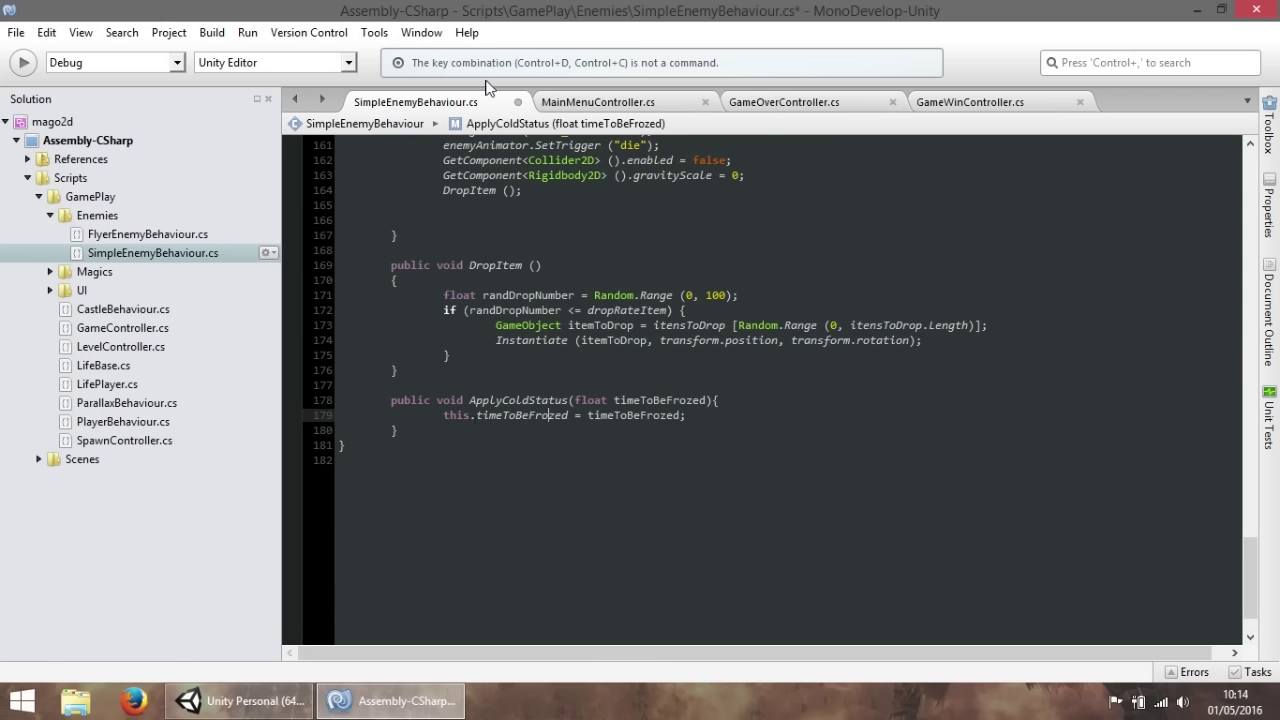
left_click_drag(477, 415, 562, 415)
left_click(587, 415)
left_click(471, 415)
left_click(727, 420)
key("Return")
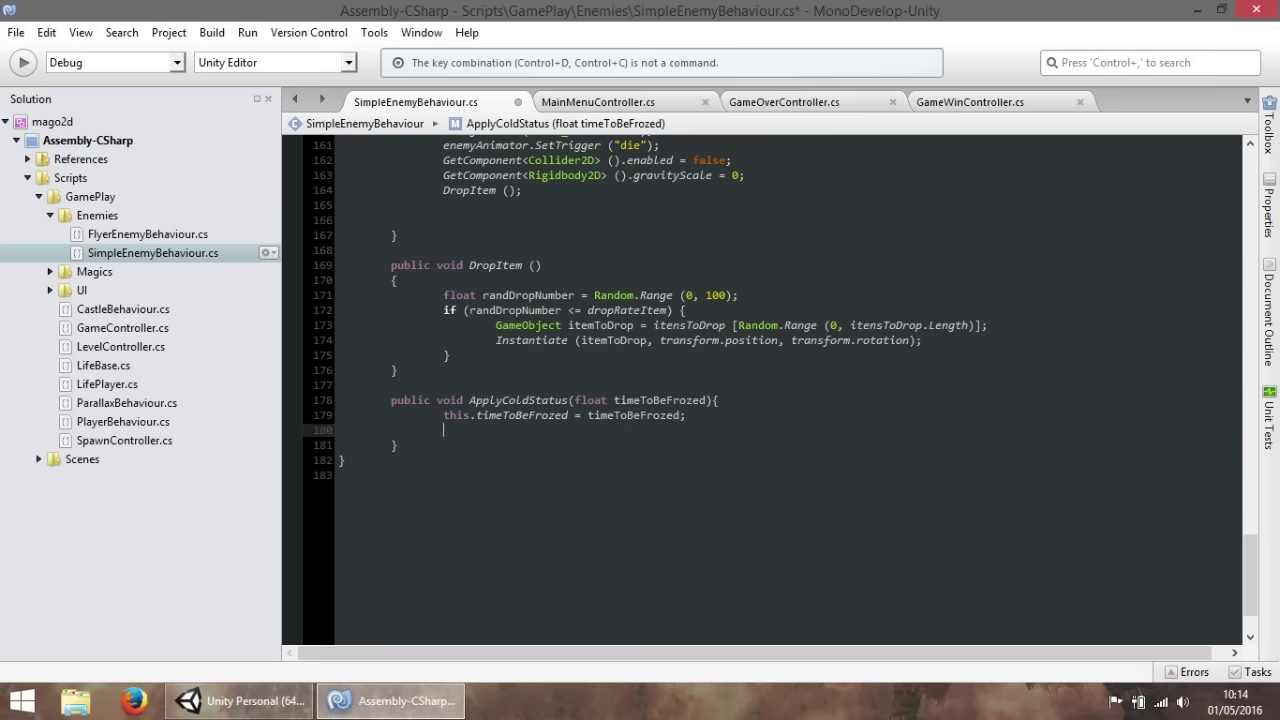
Add 'isFrozed = true;' to ApplyColdStatus and save SimpleEnemyBehaviour.cs.
type("isF")
key("Return")
type("= true;")
key("Return")
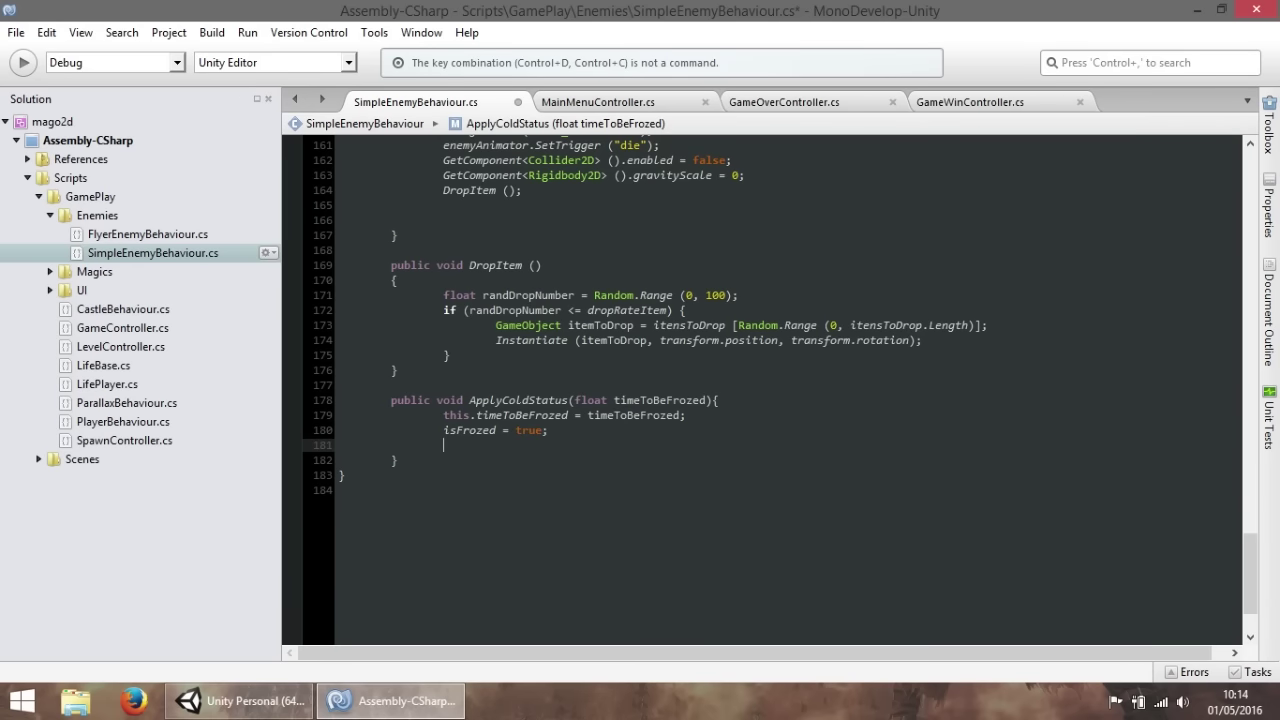
type("curreti")
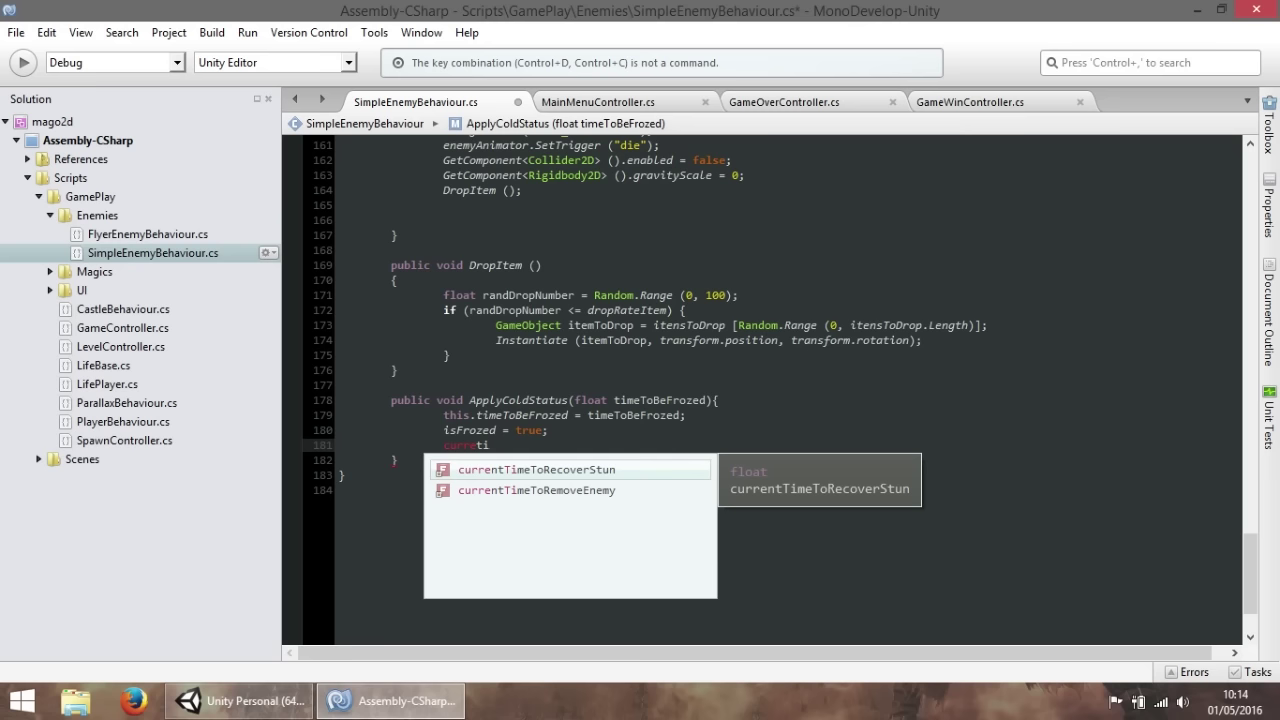
key("BackSpace")
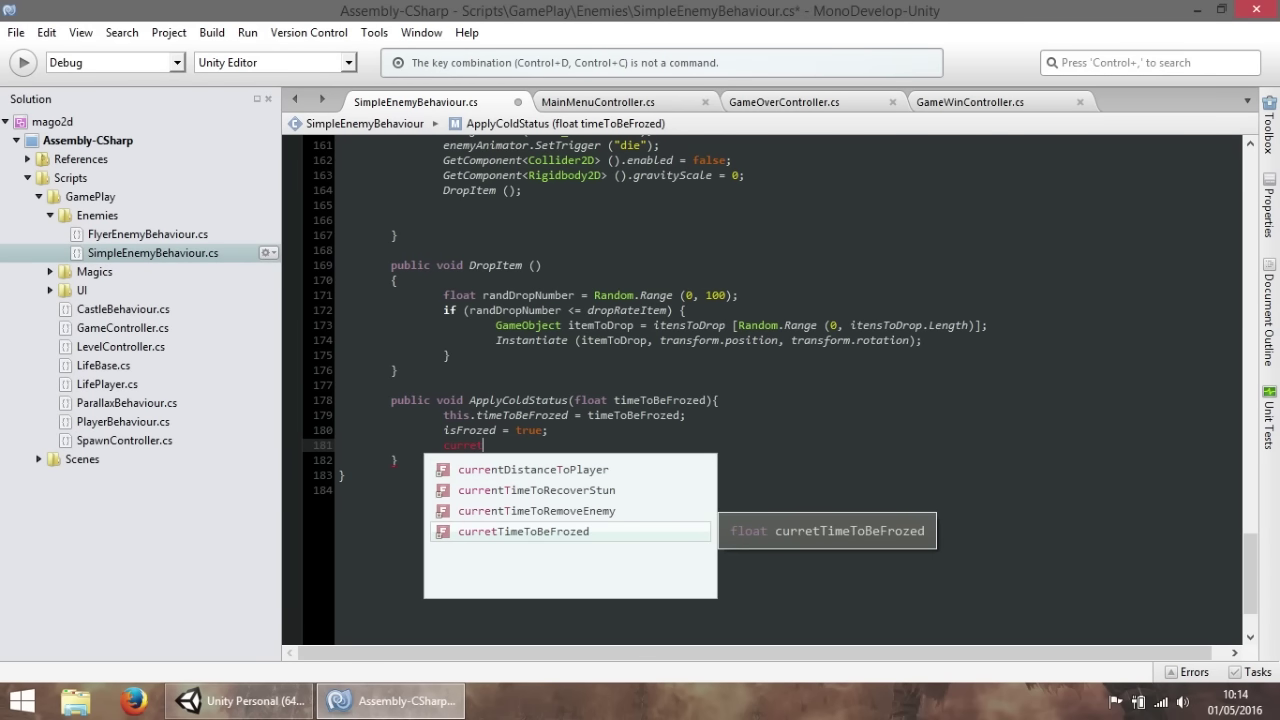
key("Return")
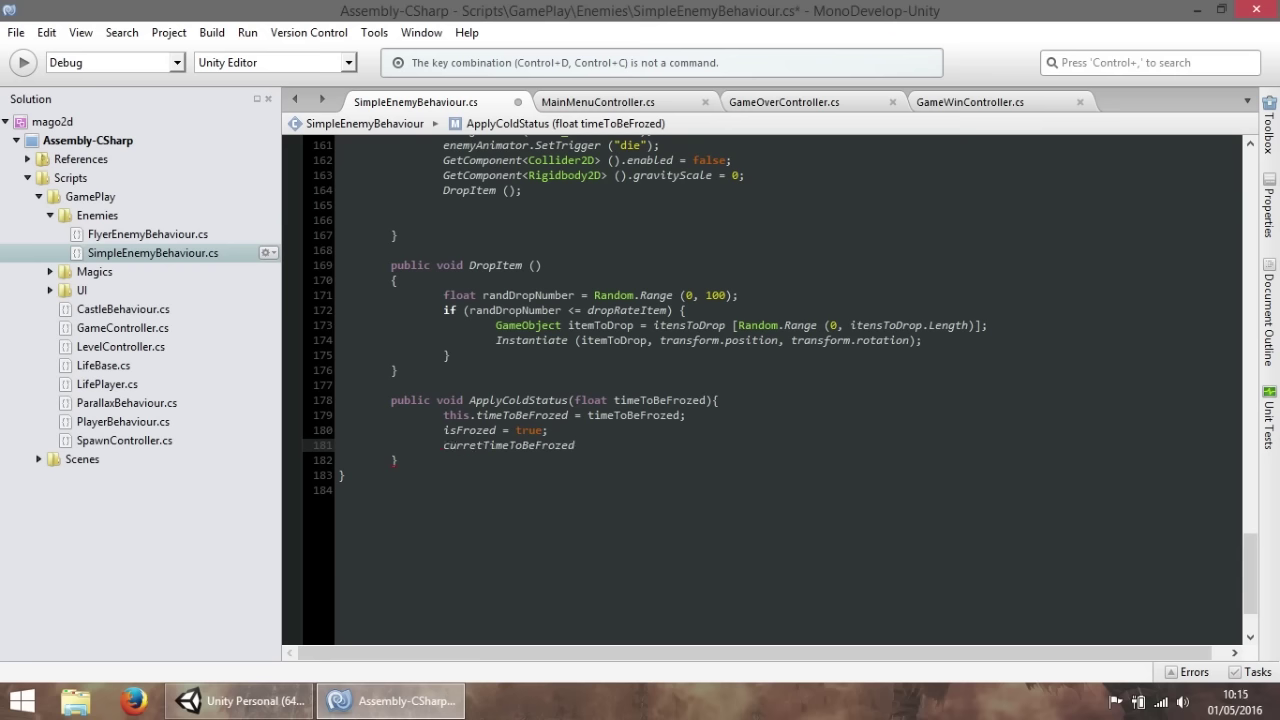
key("BackSpace")
key("BackSpace")
key("BackSpace")
key("BackSpace")
key("BackSpace")
key("BackSpace")
key("BackSpace")
key("BackSpace")
key("BackSpace")
key("ctrl+s")
Review the script, then open IceMagicBehaviour.cs from Unity's ApplyColdStatus console error.
scroll(605, 382, "down", 2)
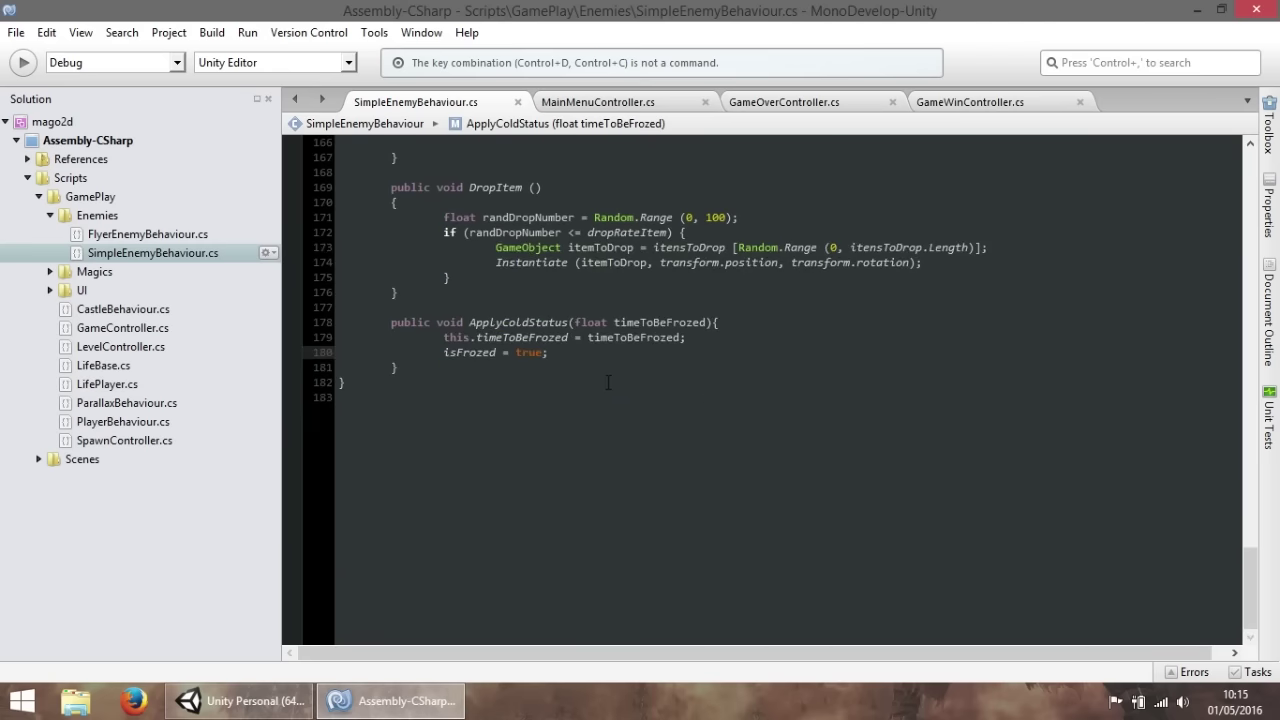
scroll(615, 380, "up", 5)
scroll(620, 378, "up", 10)
scroll(640, 410, "up", 10)
scroll(660, 440, "up", 10)
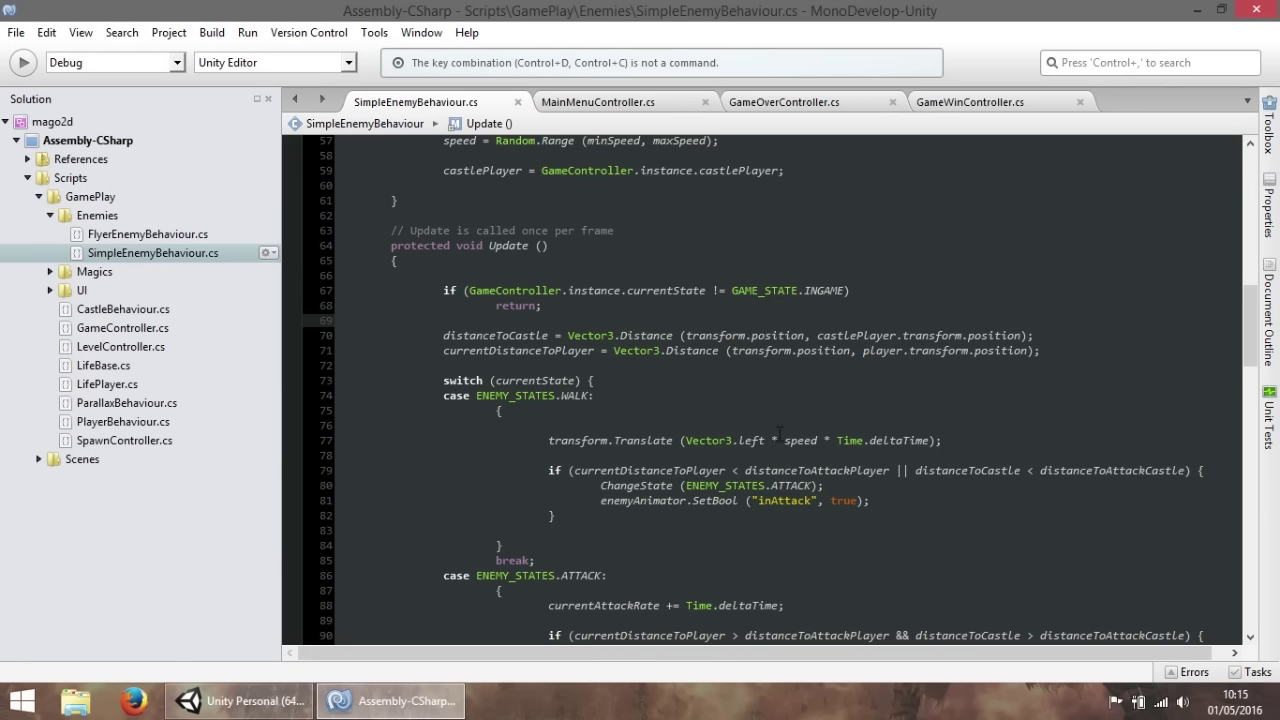
left_click(690, 376)
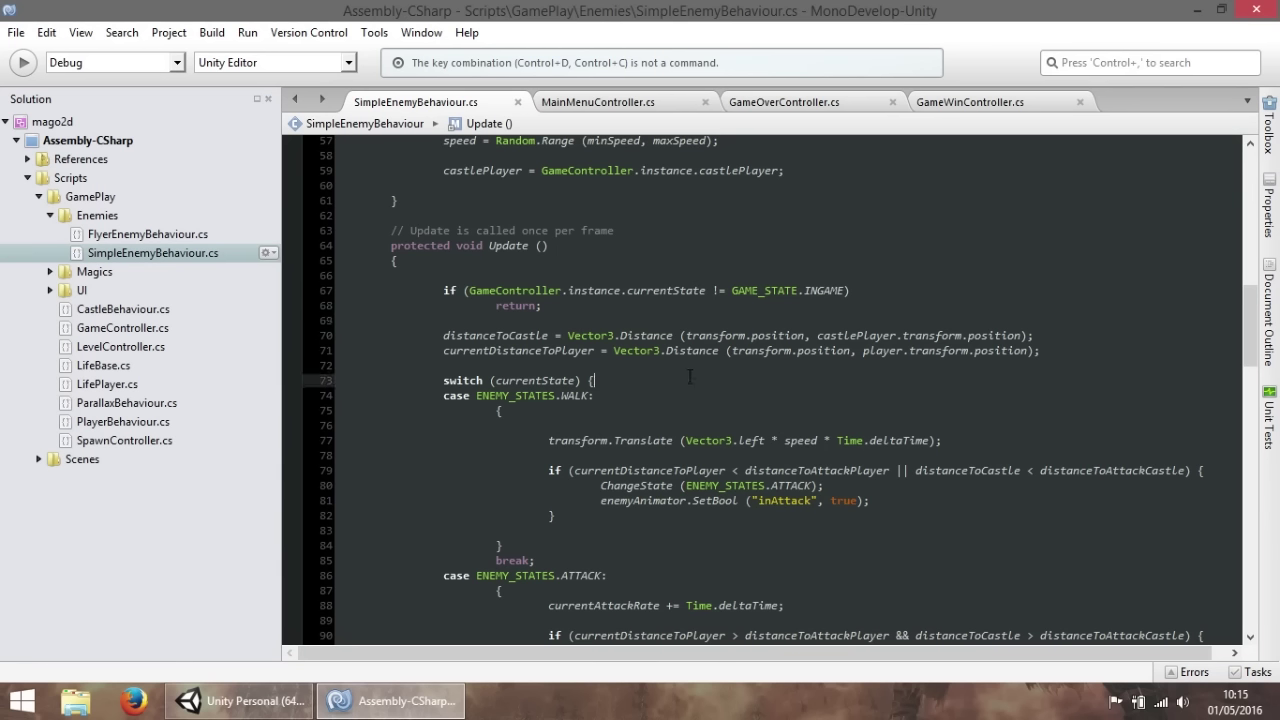
left_click(800, 440)
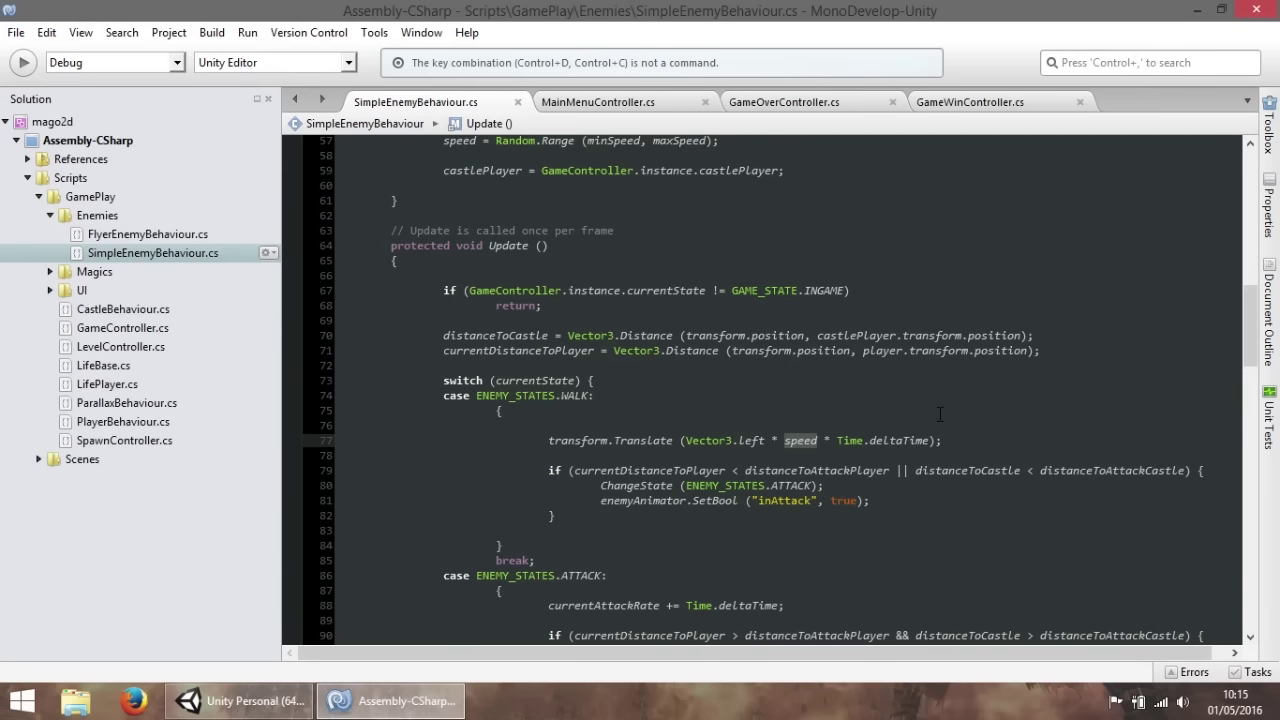
scroll(940, 413, "down", 10)
scroll(938, 413, "down", 10)
scroll(935, 413, "down", 7)
scroll(931, 413, "down", 8)
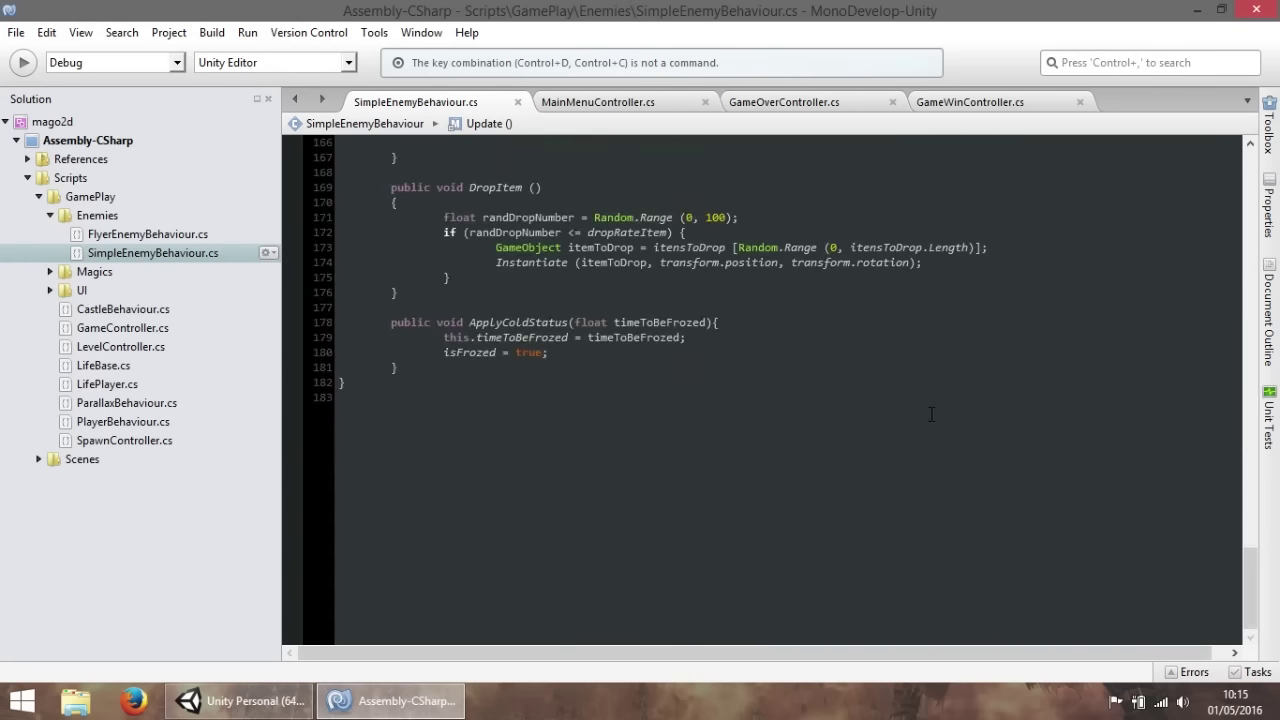
left_click(240, 700)
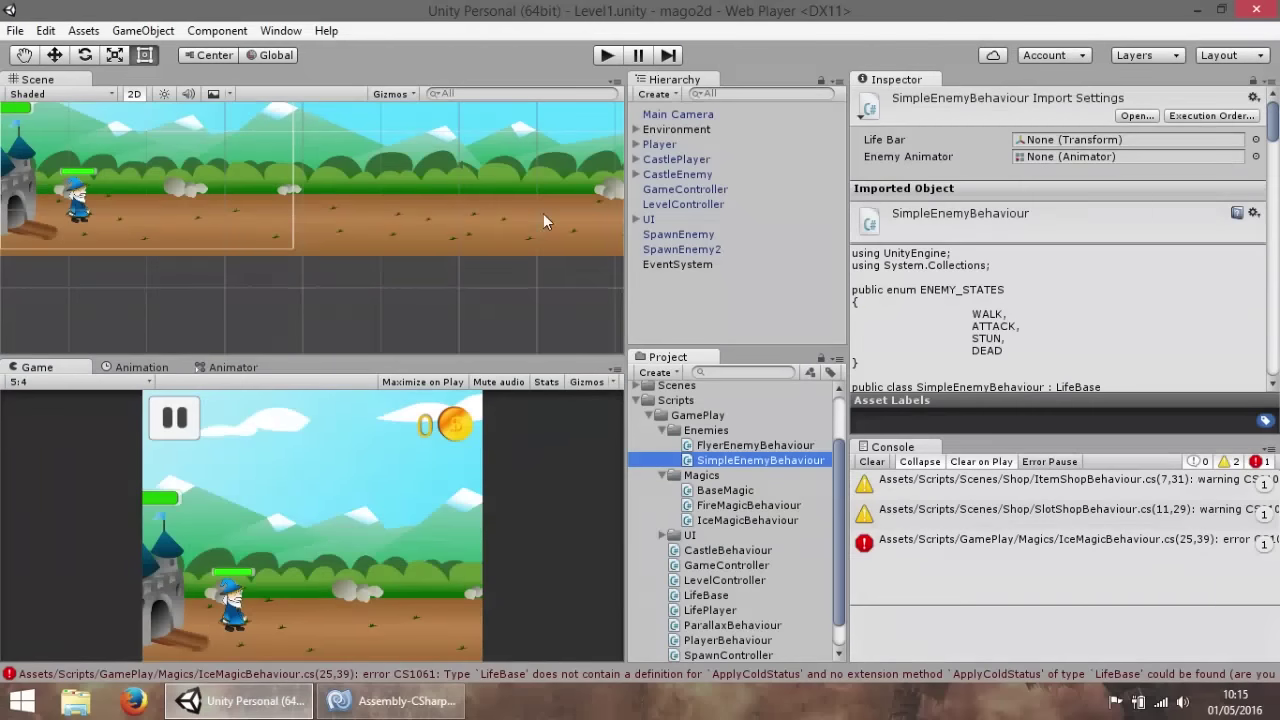
double_click(1013, 555)
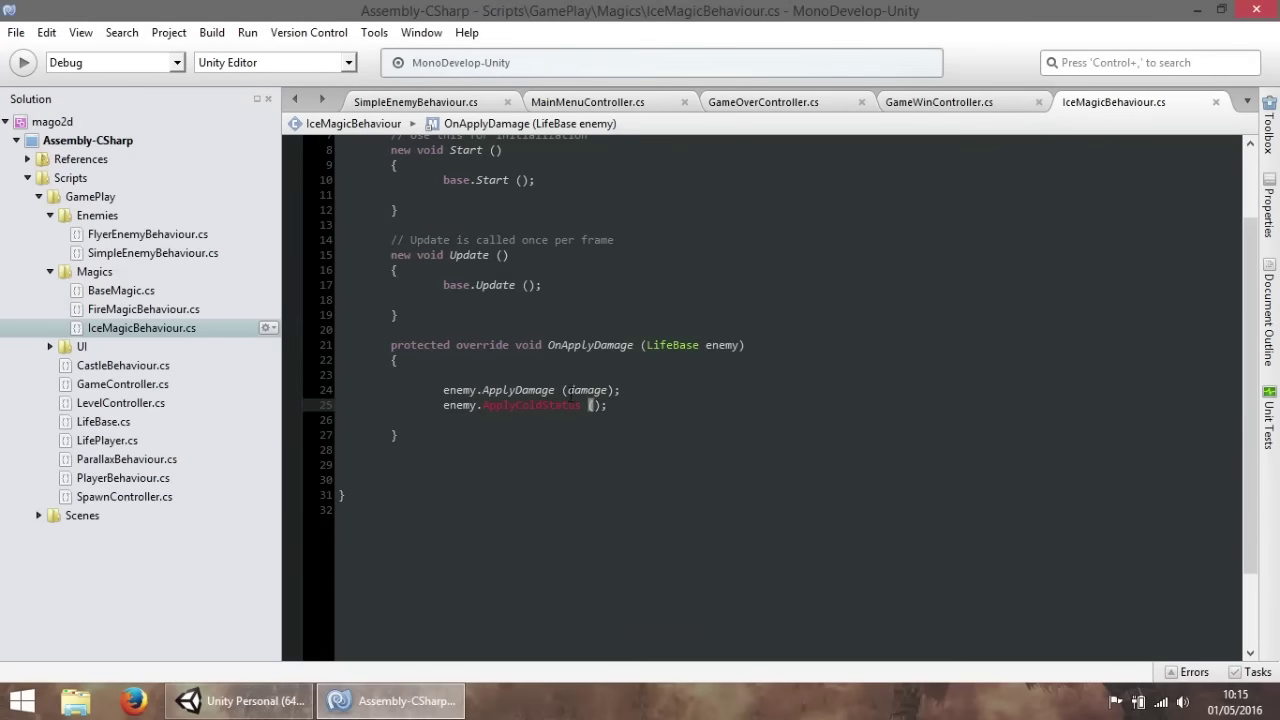
Rewrite the call as GetComponent<SimpleEnemyBehaviour>().ApplyColdStatus() and save.
mouse_move(525, 405)
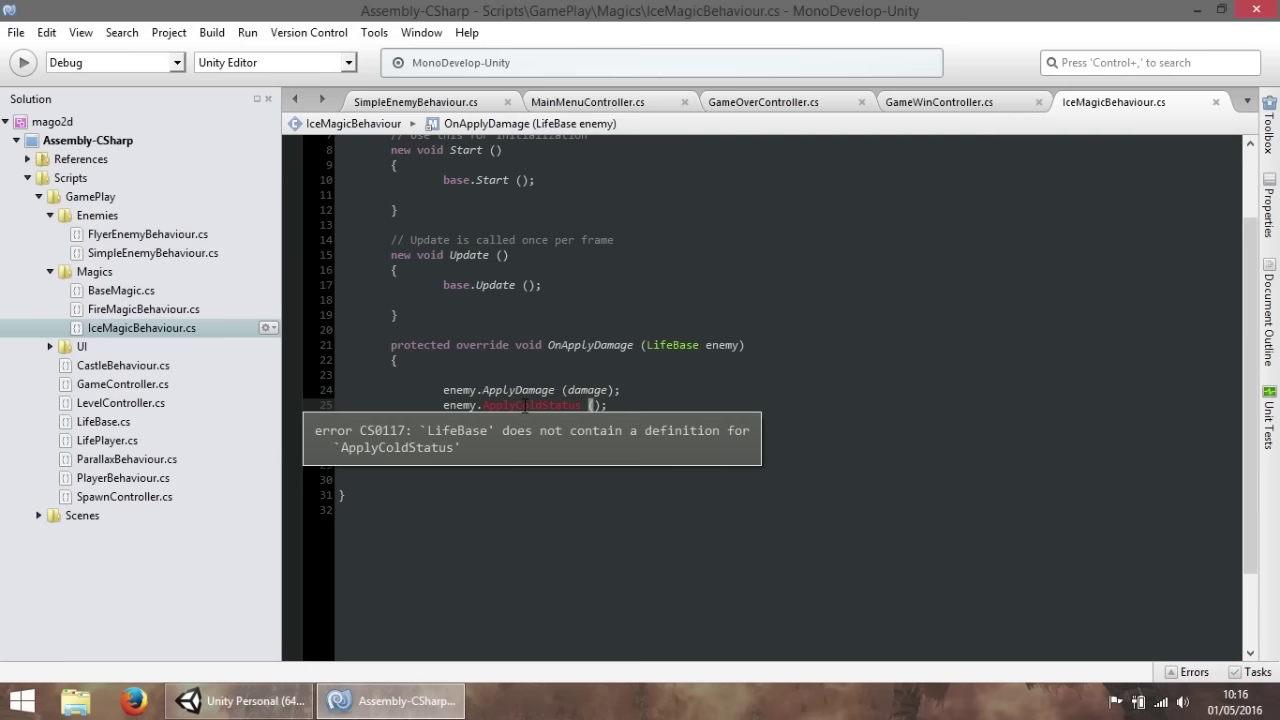
double_click(530, 405)
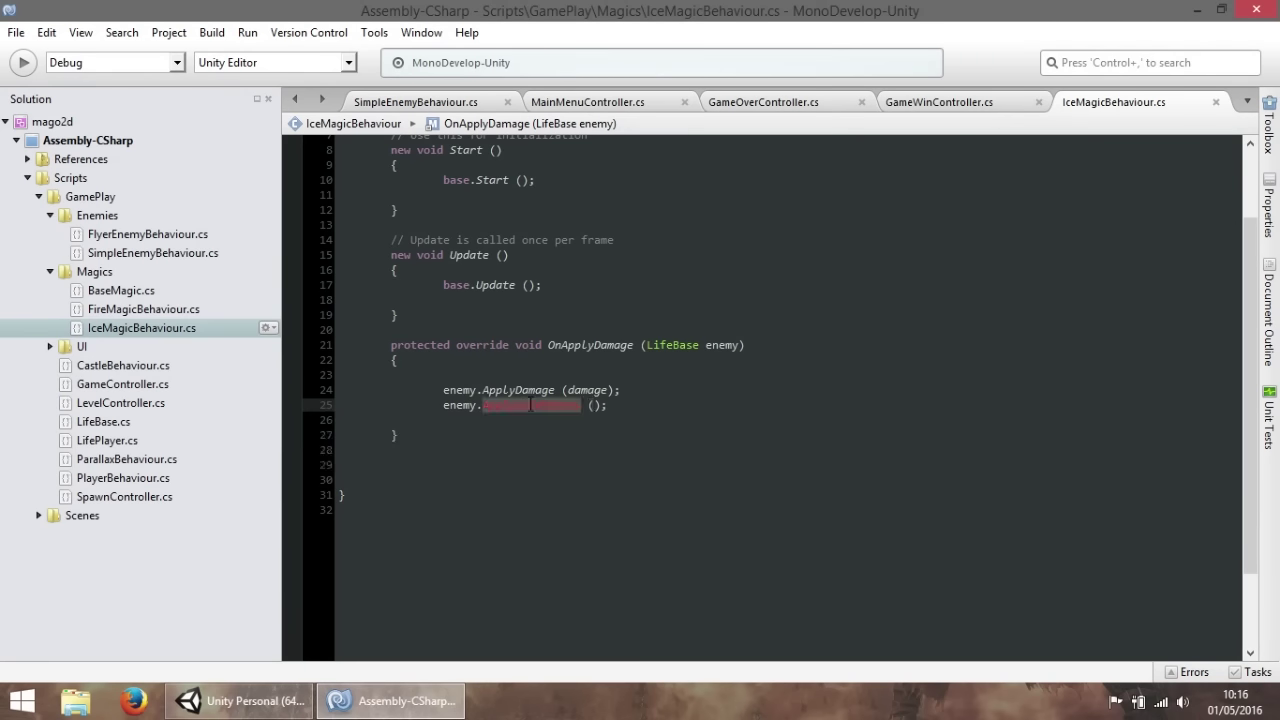
key("BackSpace")
type("GetCom")
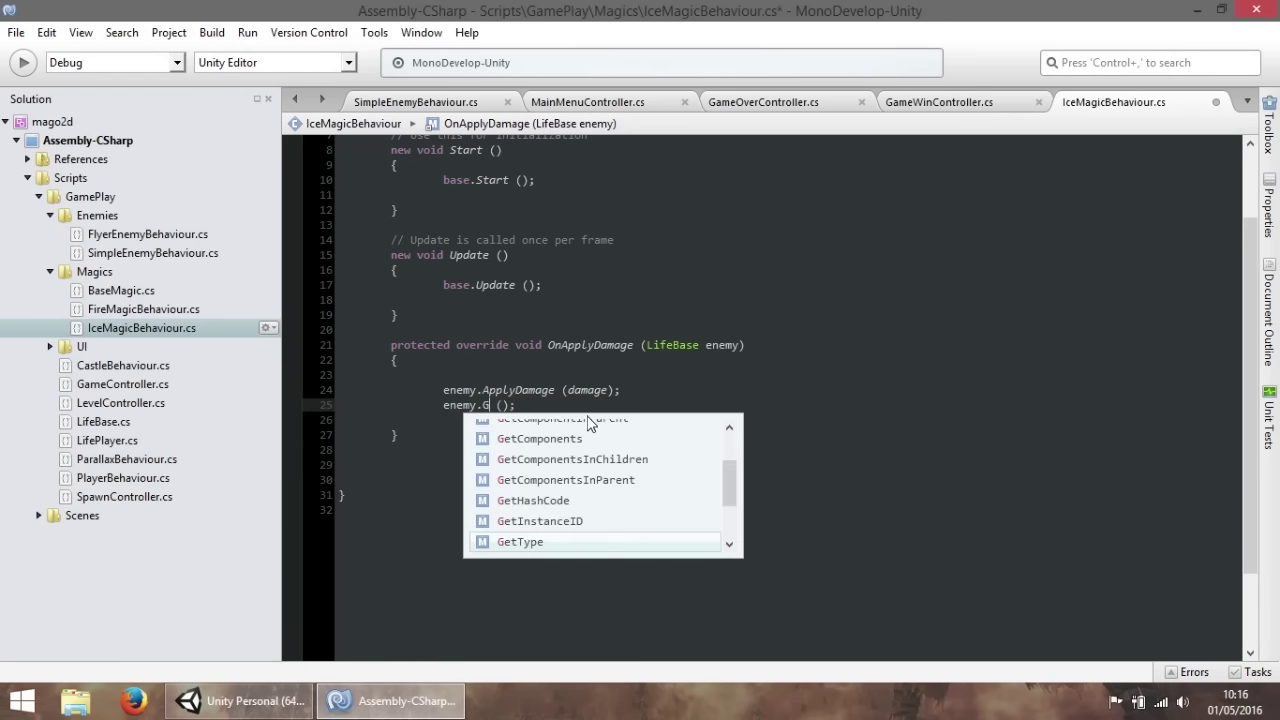
key("Return")
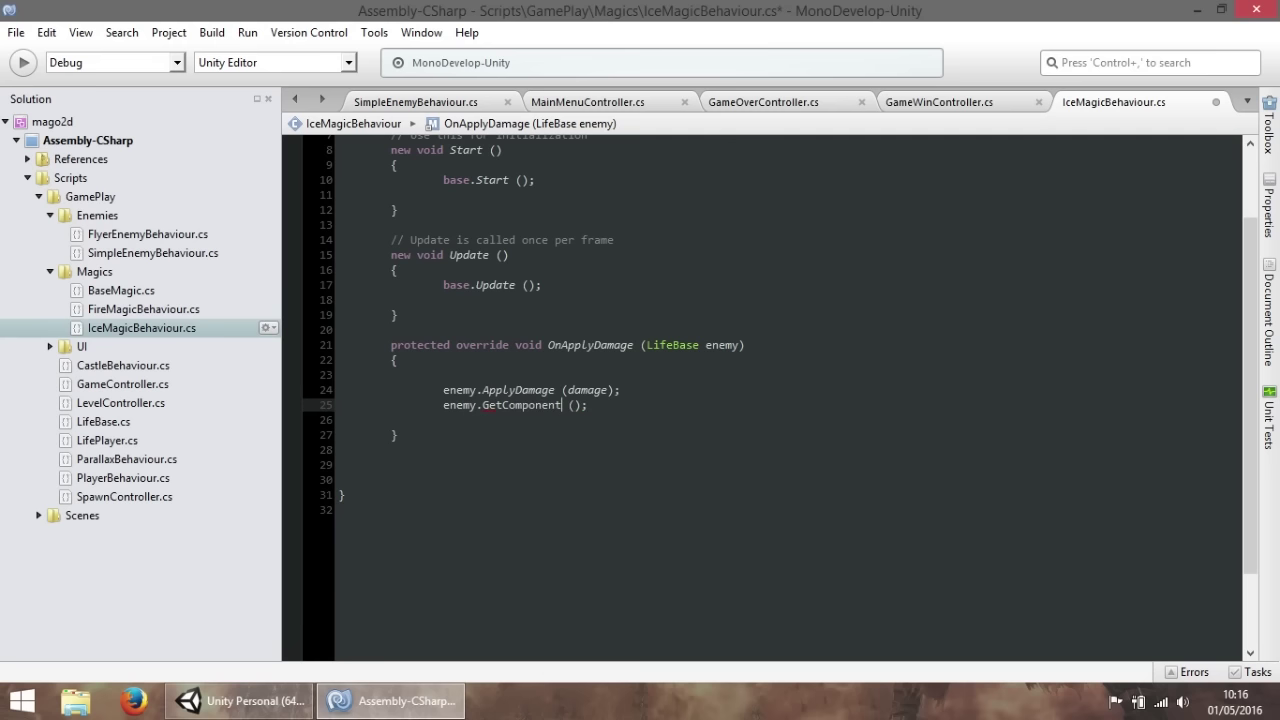
type("<s")
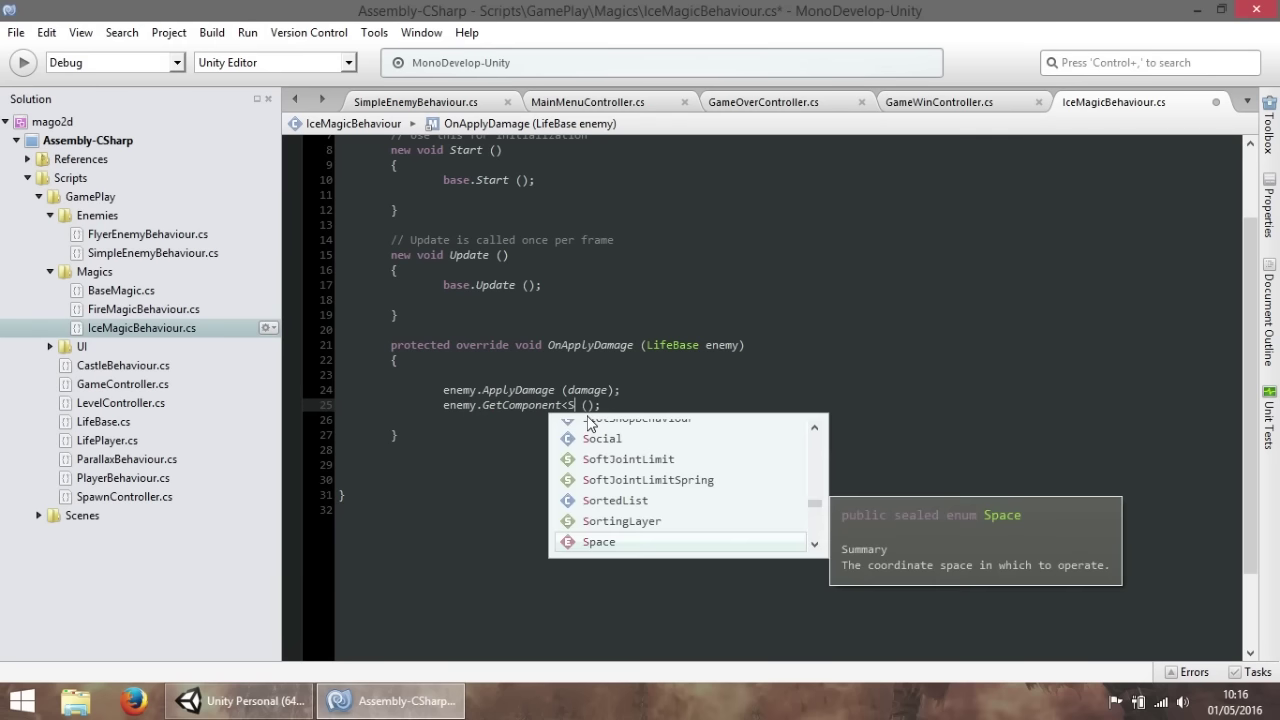
type("im")
key("Return")
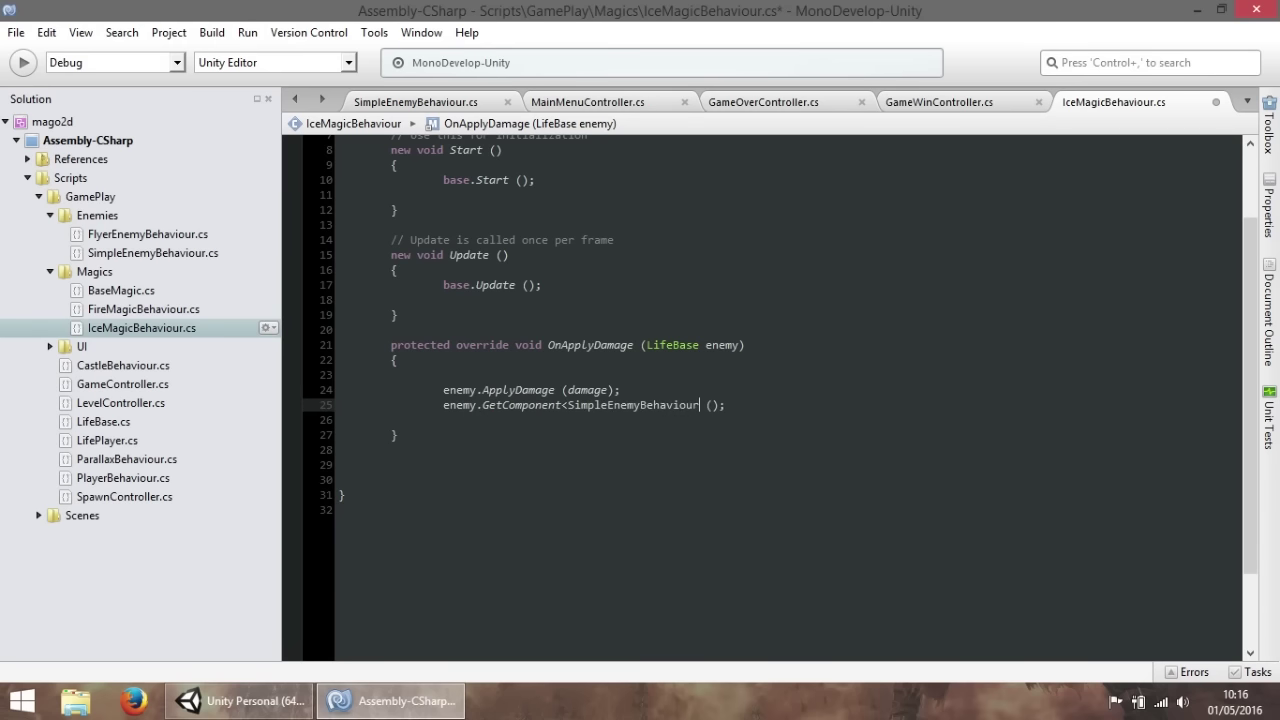
type(">()")
key("Right")
type(".")
key("Return")
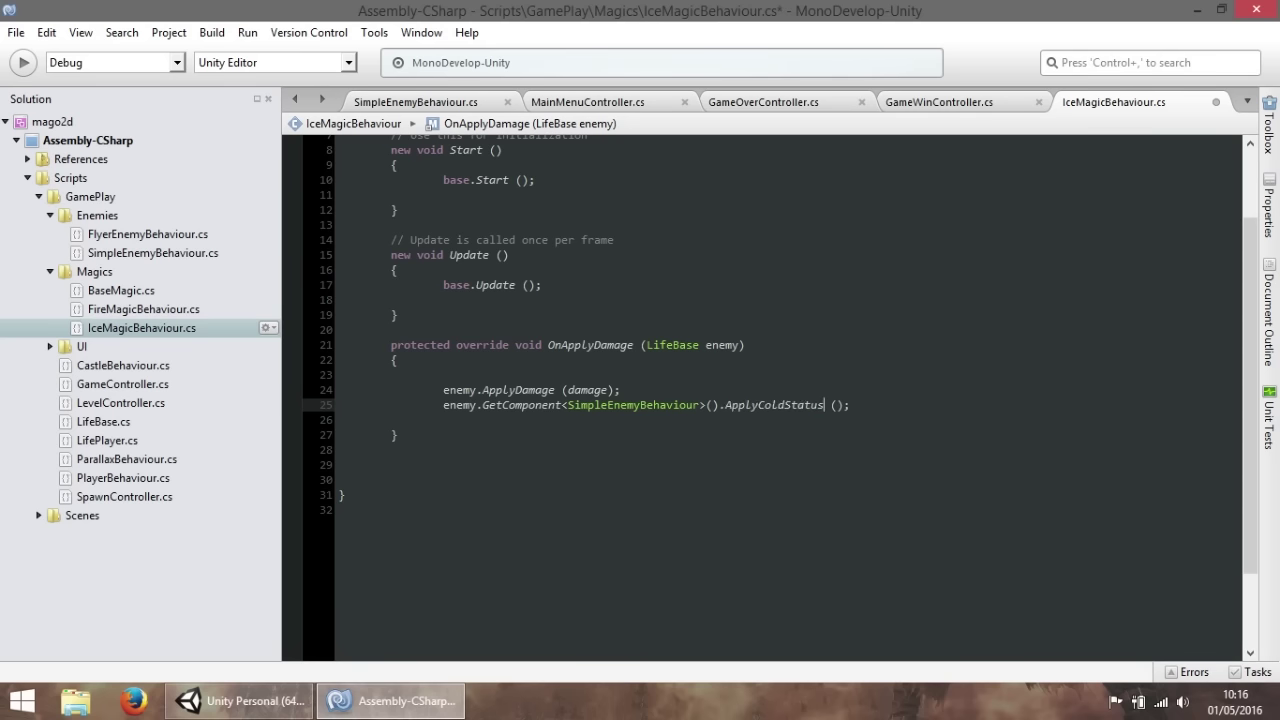
key("ctrl+s")
Declare a 'public float timeToFrozeEnemy;' field at the top of the class.
scroll(647, 362, "up", 3)
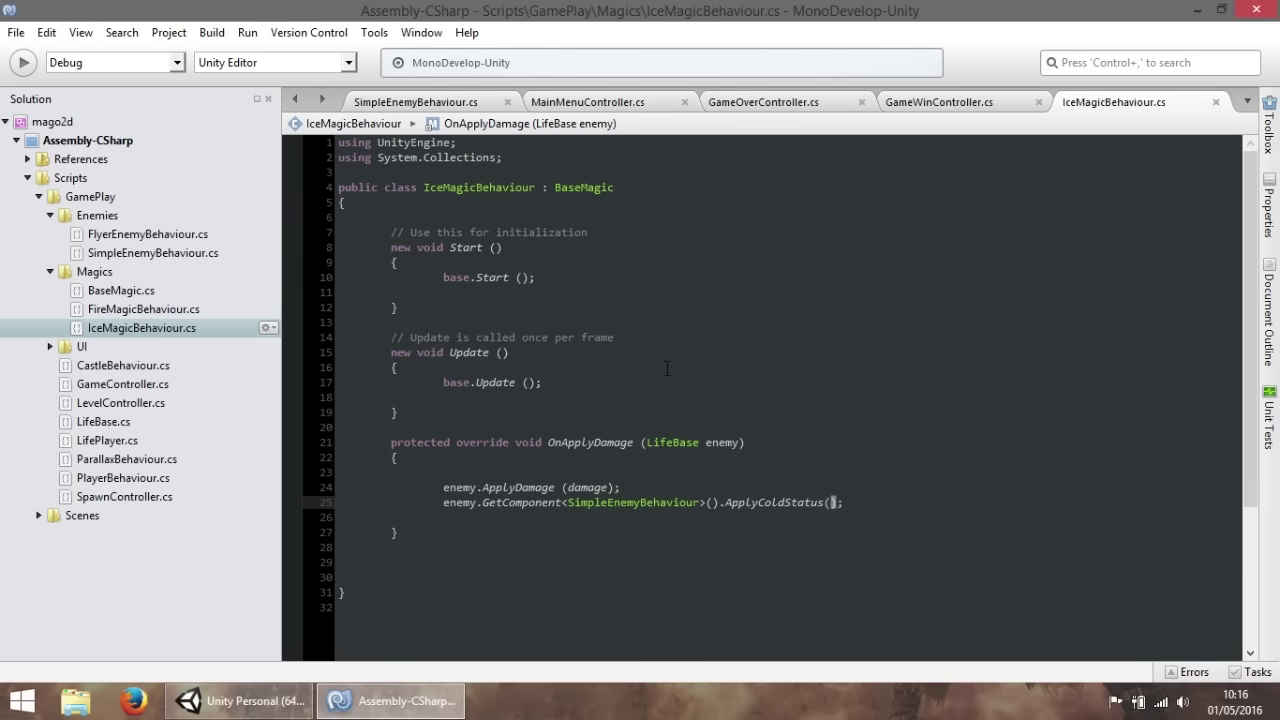
left_click(531, 290)
left_click(527, 205)
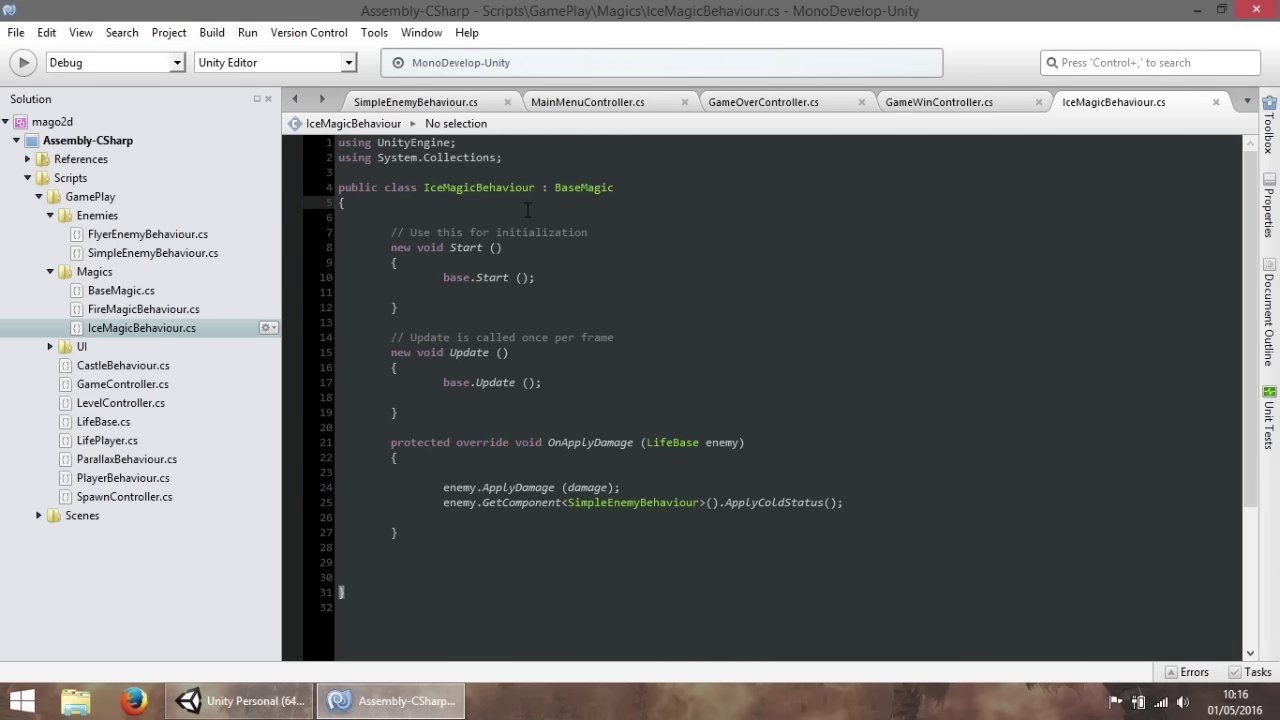
key("Return")
key("Return")
type("public flaot")
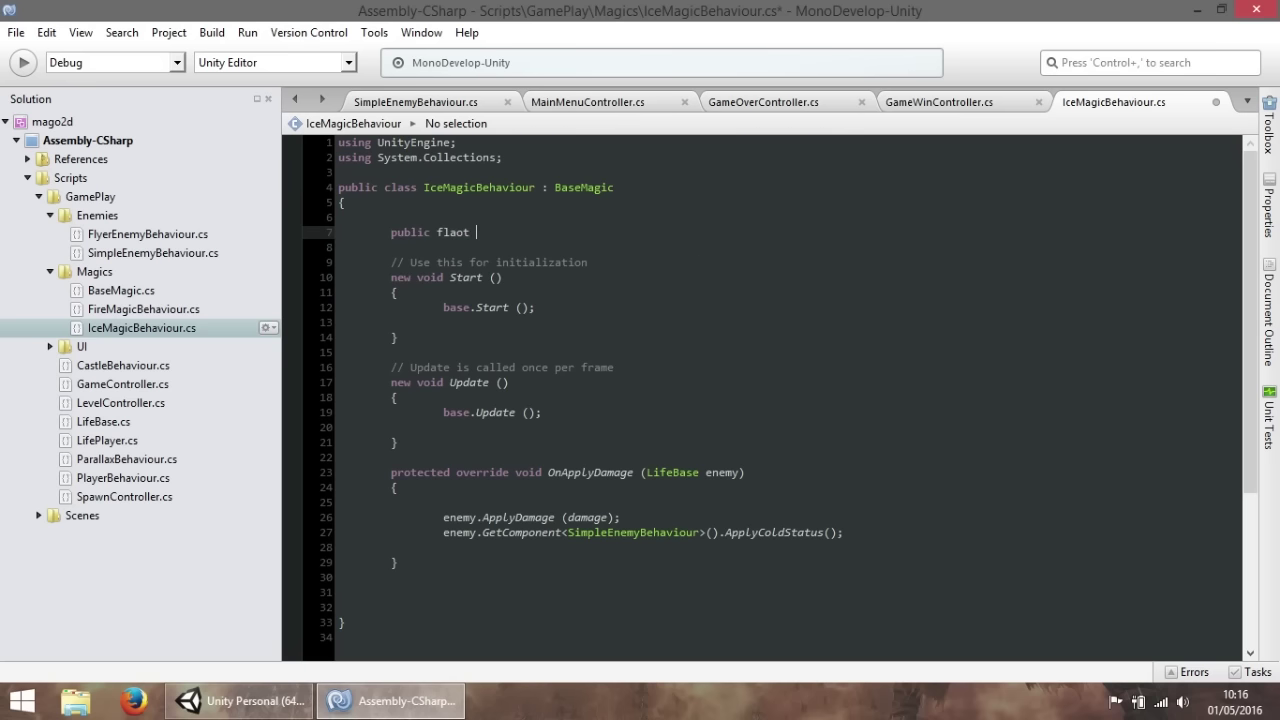
key("BackSpace")
key("BackSpace")
key("BackSpace")
key("BackSpace")
key("BackSpace")
type("loat timeToFrozeEnem")
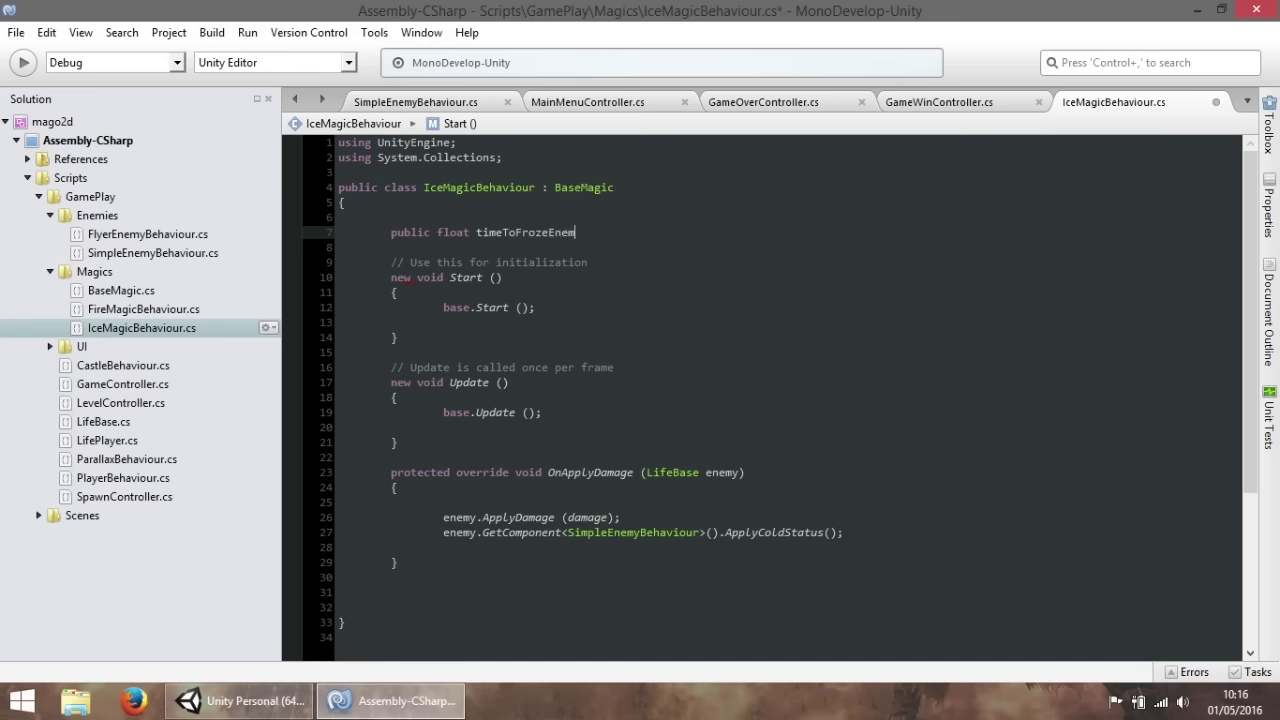
type("y;")
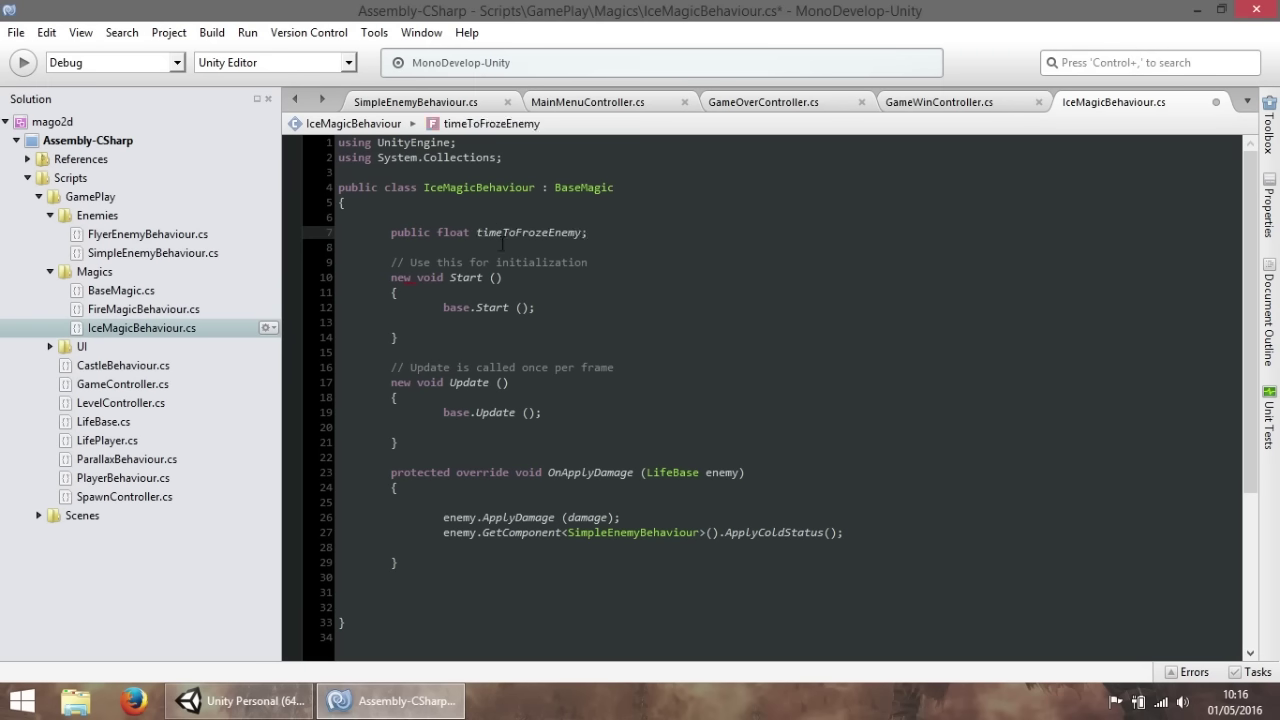
Pass timeToFrozeEnemy as the ApplyColdStatus argument and save IceMagicBehaviour.cs.
left_click(507, 231)
key("ctrl+c")
left_click(827, 532)
key("ctrl+v")
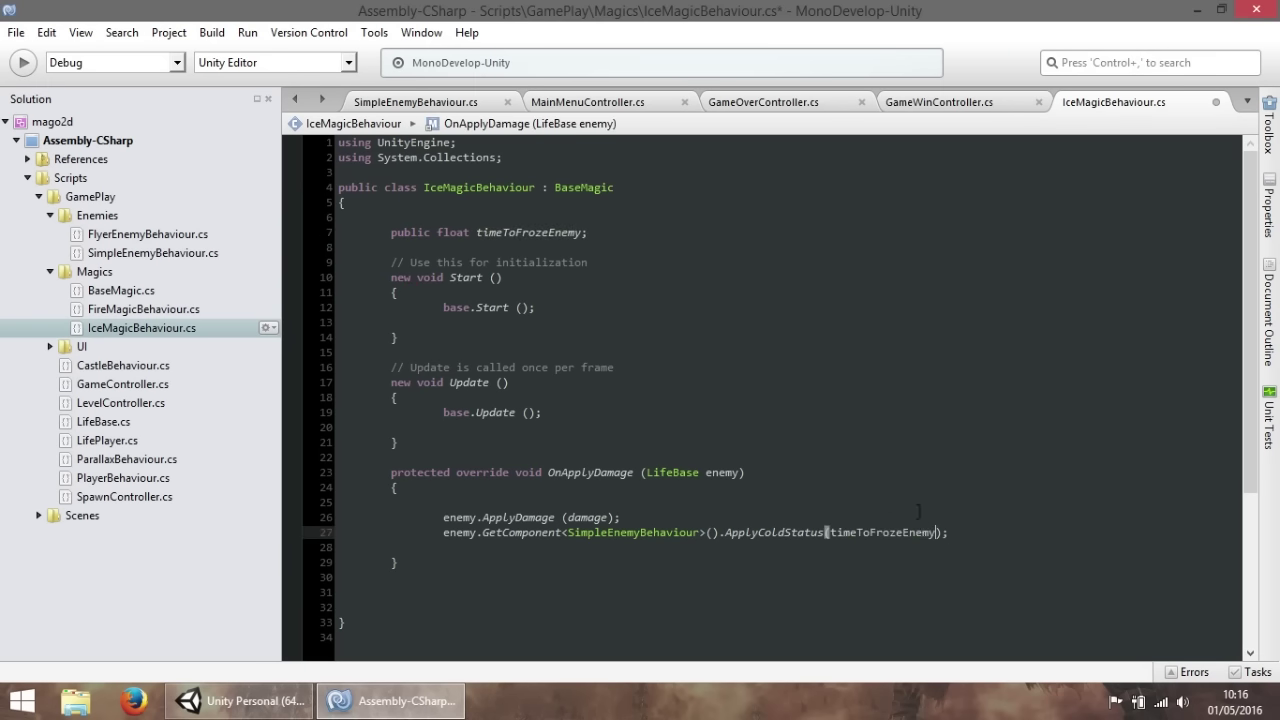
key("ctrl+s")
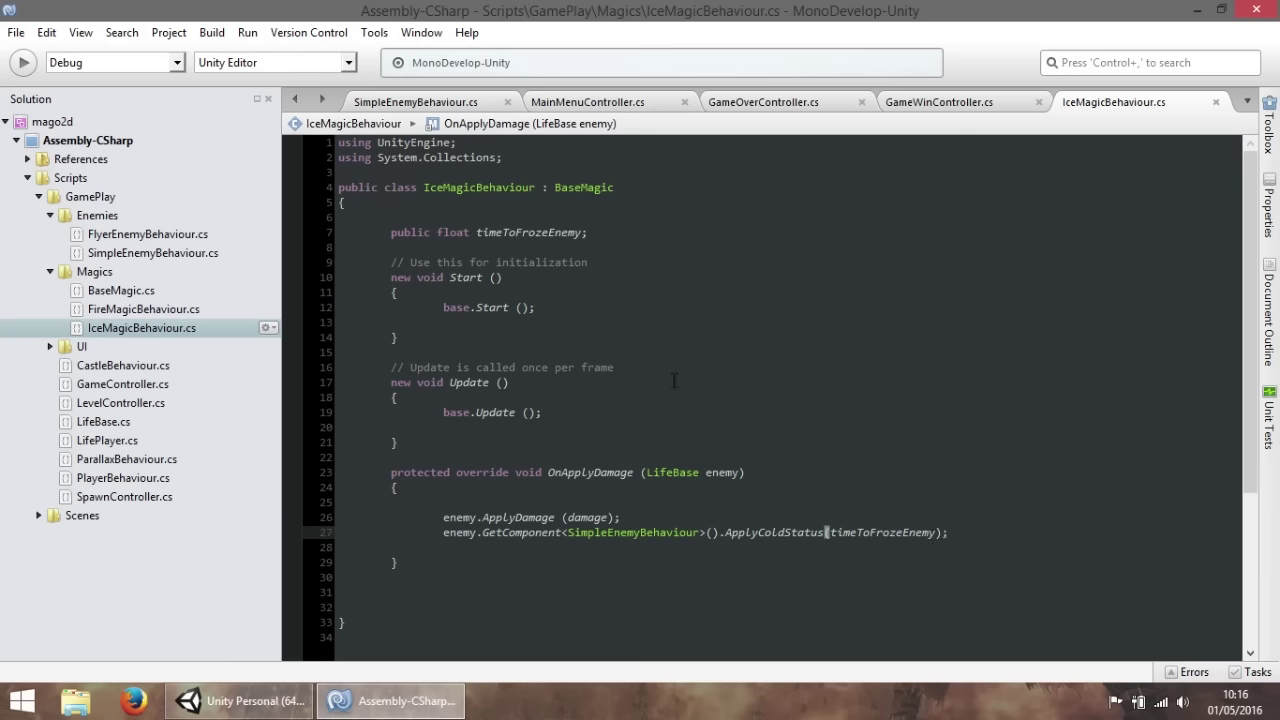
left_click(581, 476)
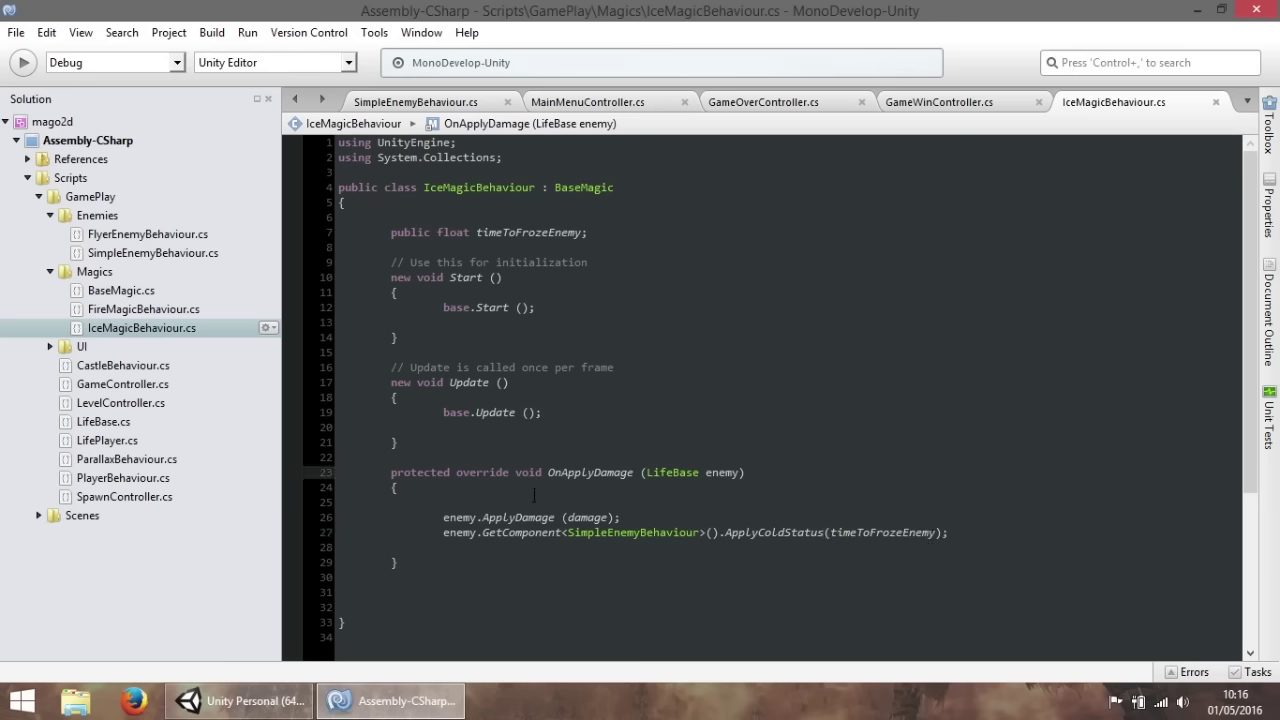
Return to SimpleEnemyBehaviour.cs and insert blank lines after line 71 in Update.
left_click(451, 101)
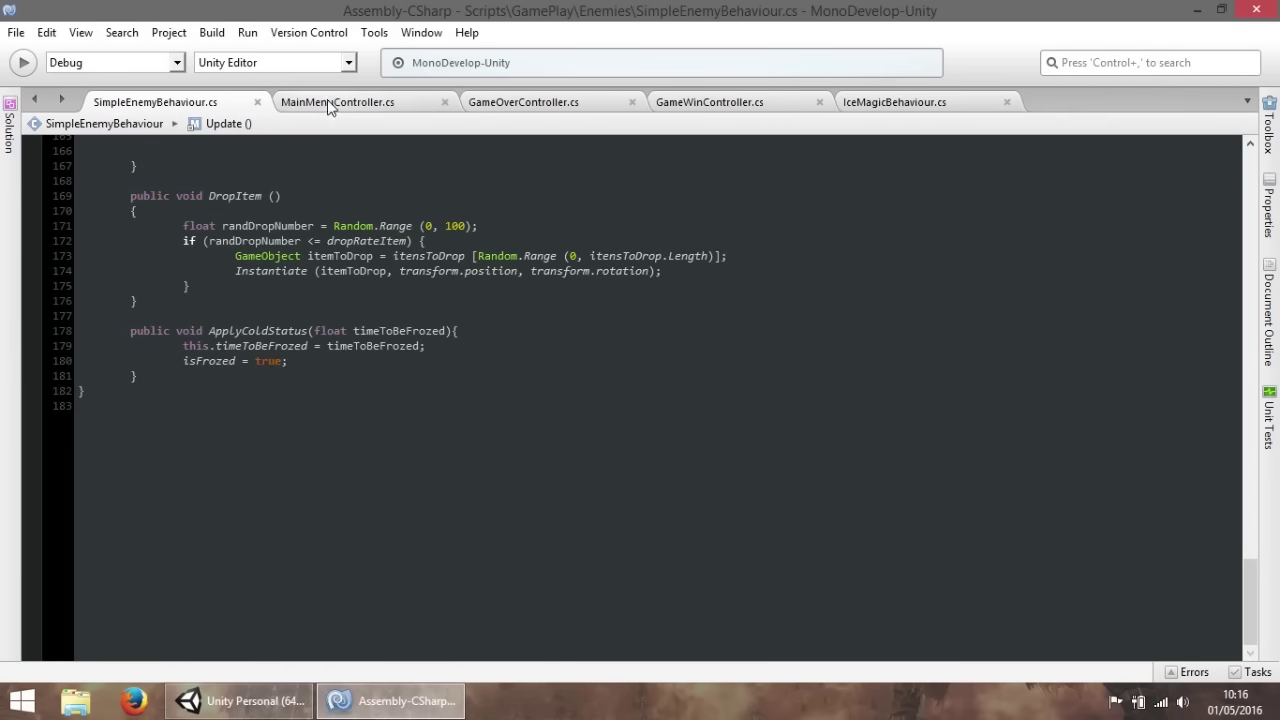
scroll(650, 400, "up", 20)
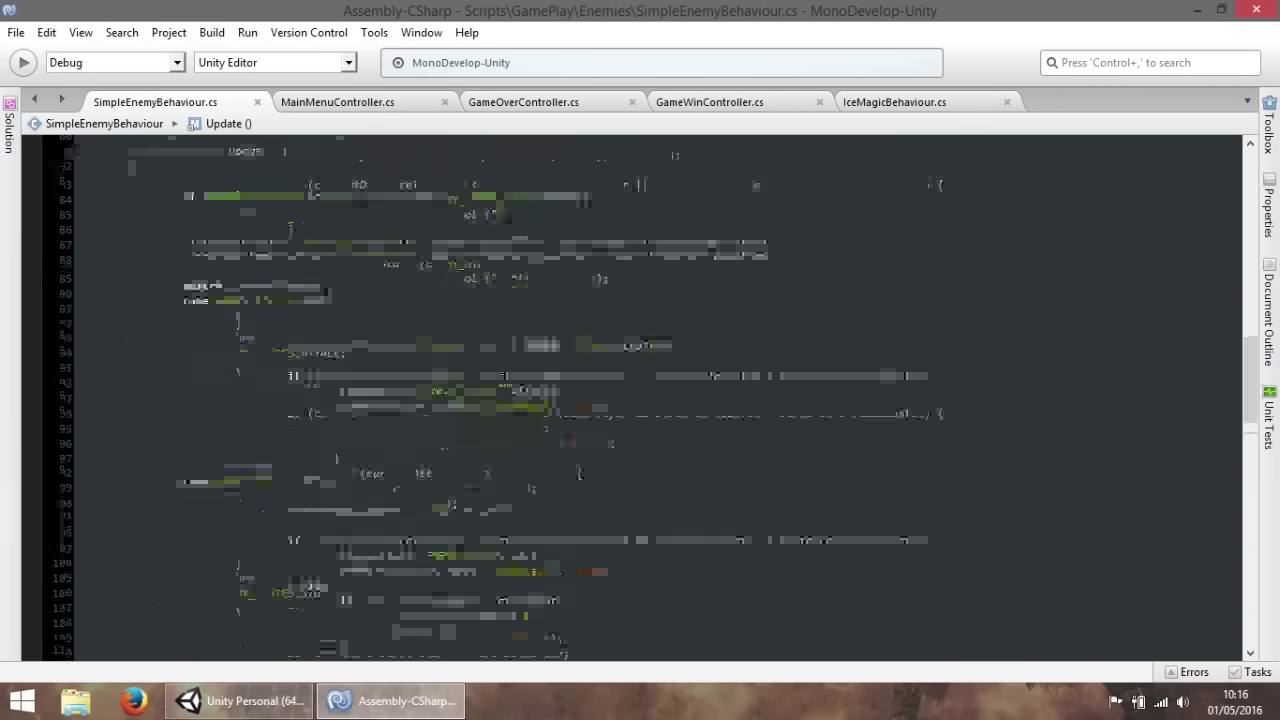
scroll(405, 283, "up", 6)
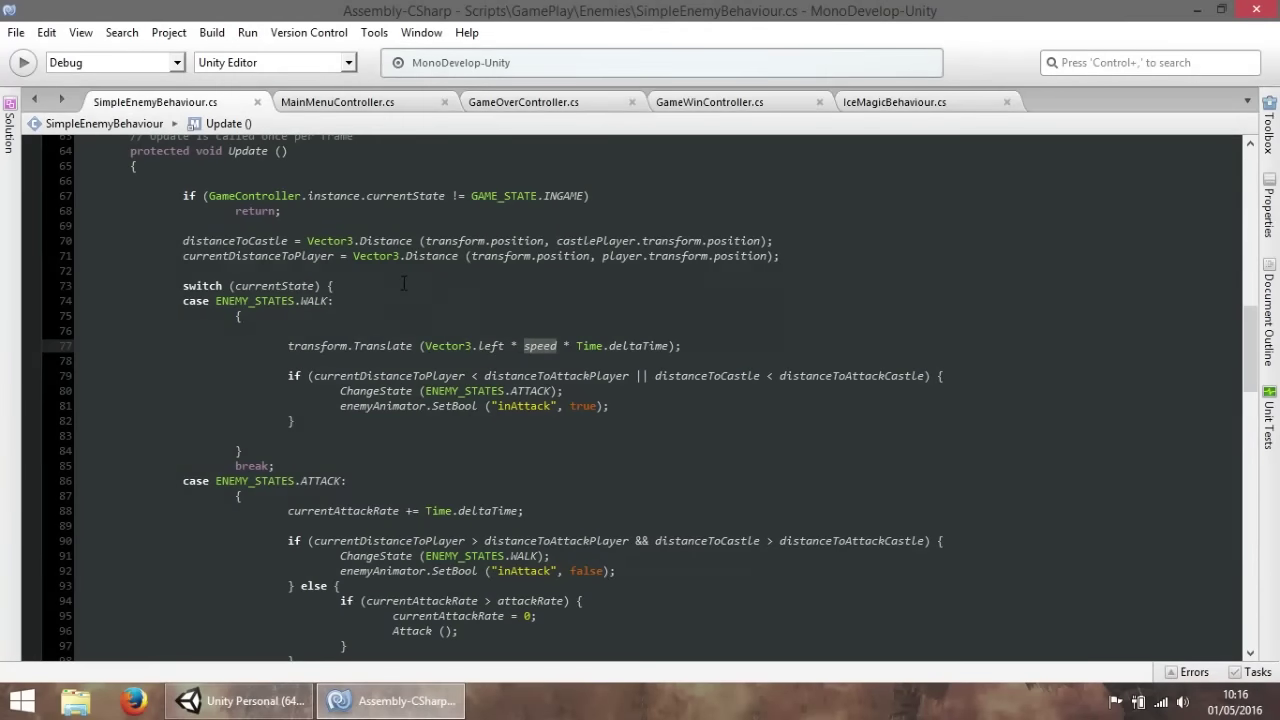
left_click(794, 256)
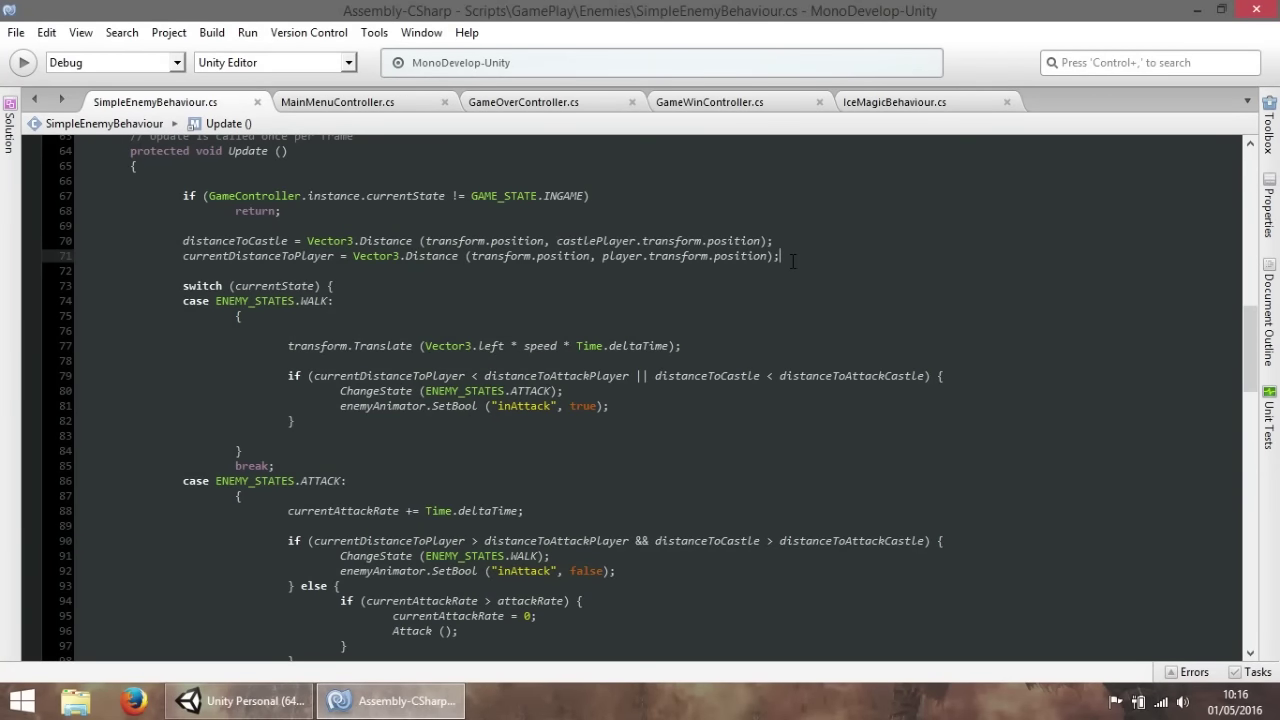
key("Return")
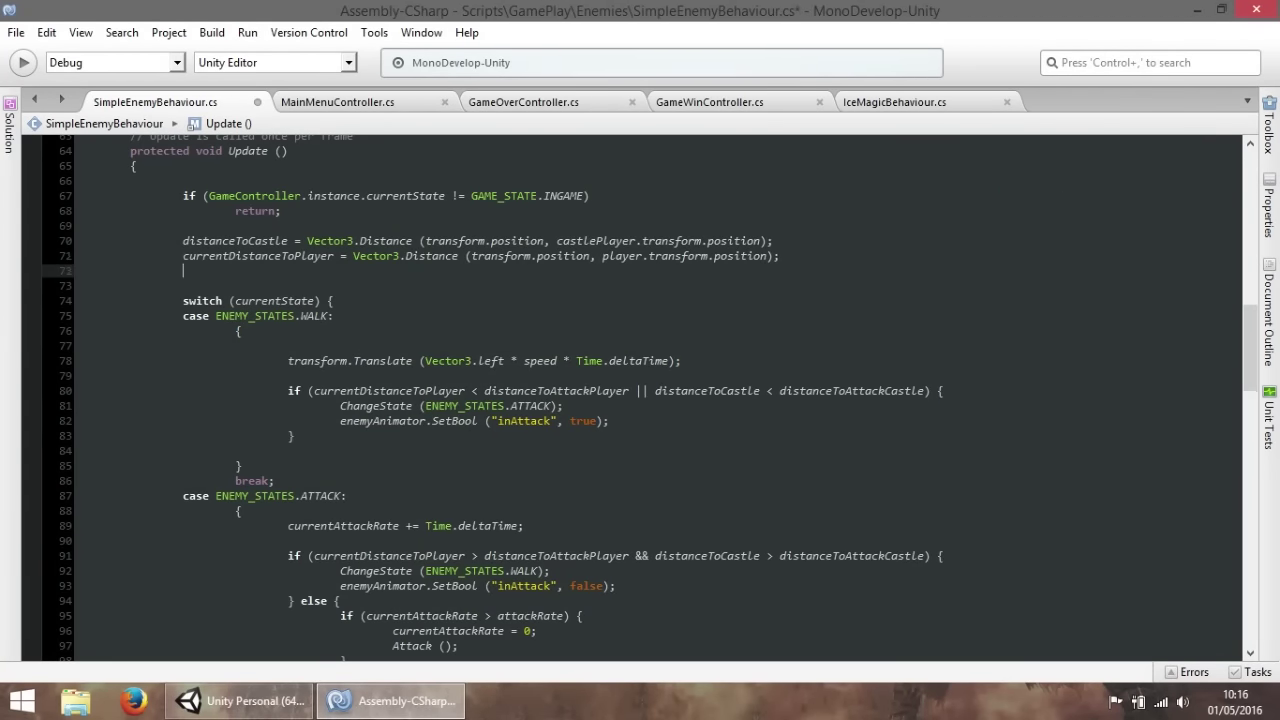
key("Return")
Write an 'if (isFrozed) { }' block whose body begins with 'speed'.
type("if (isF")
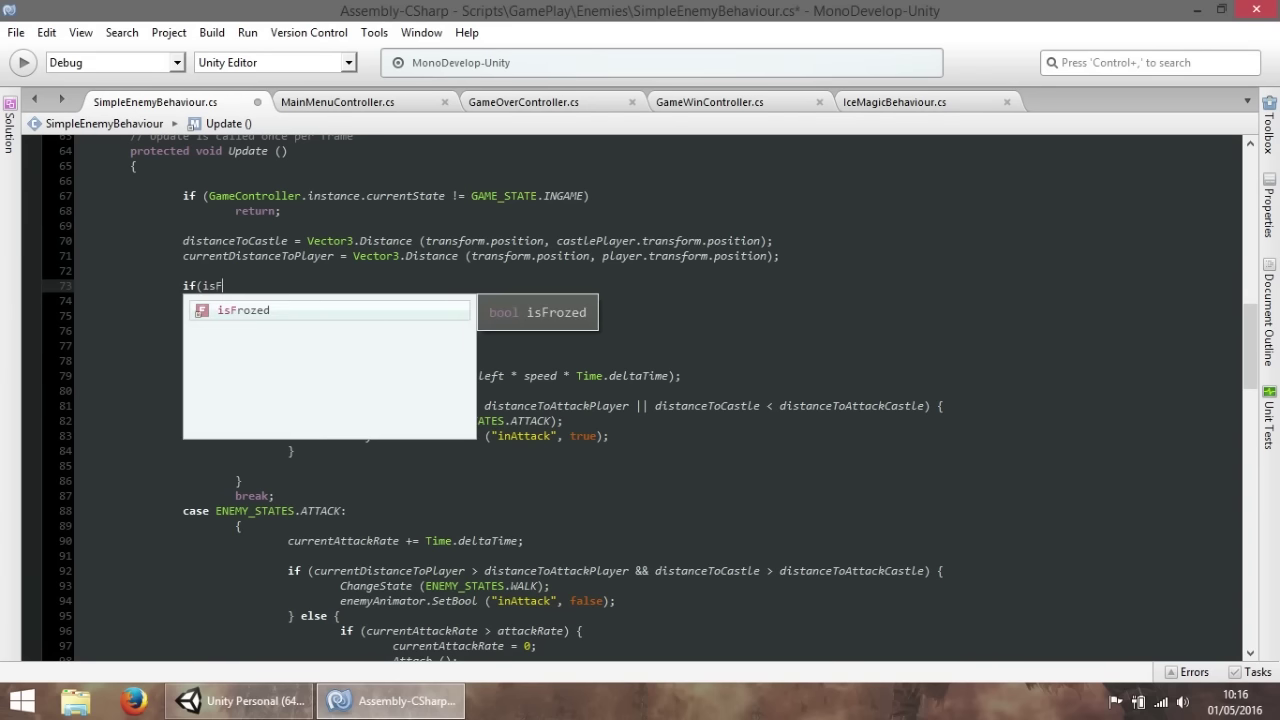
type("rozed) {")
key("Return")
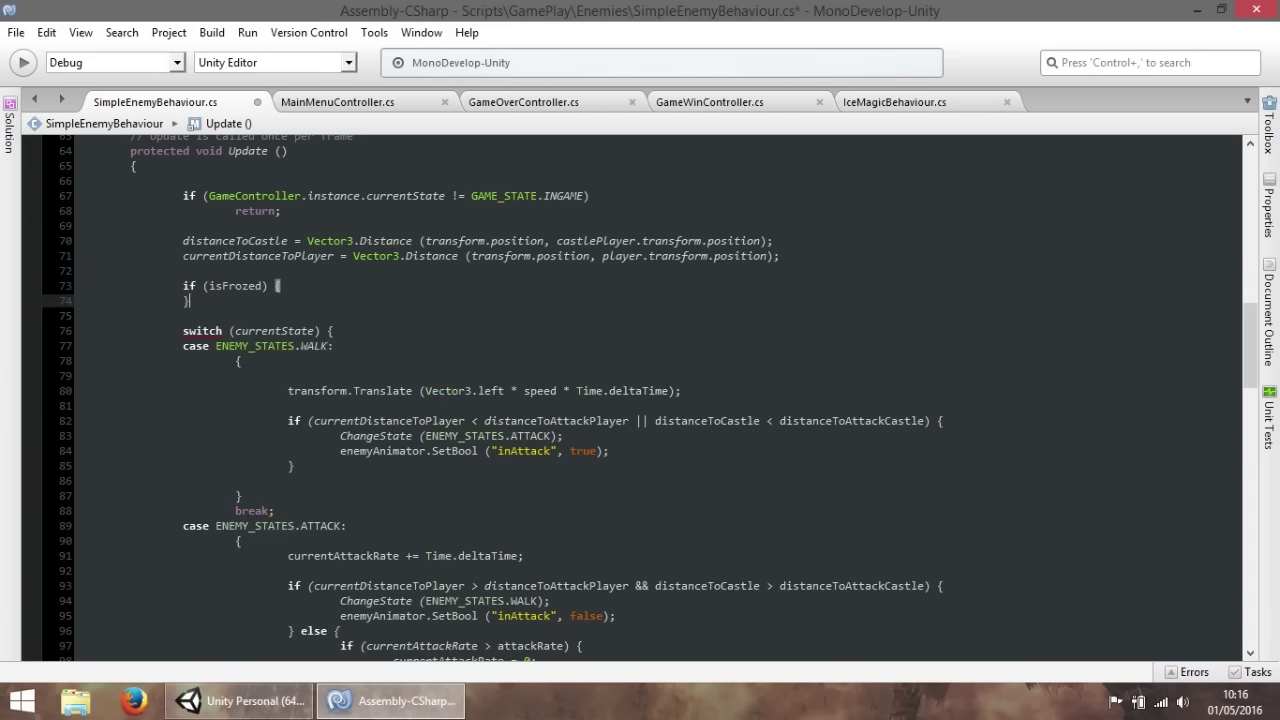
key("Return")
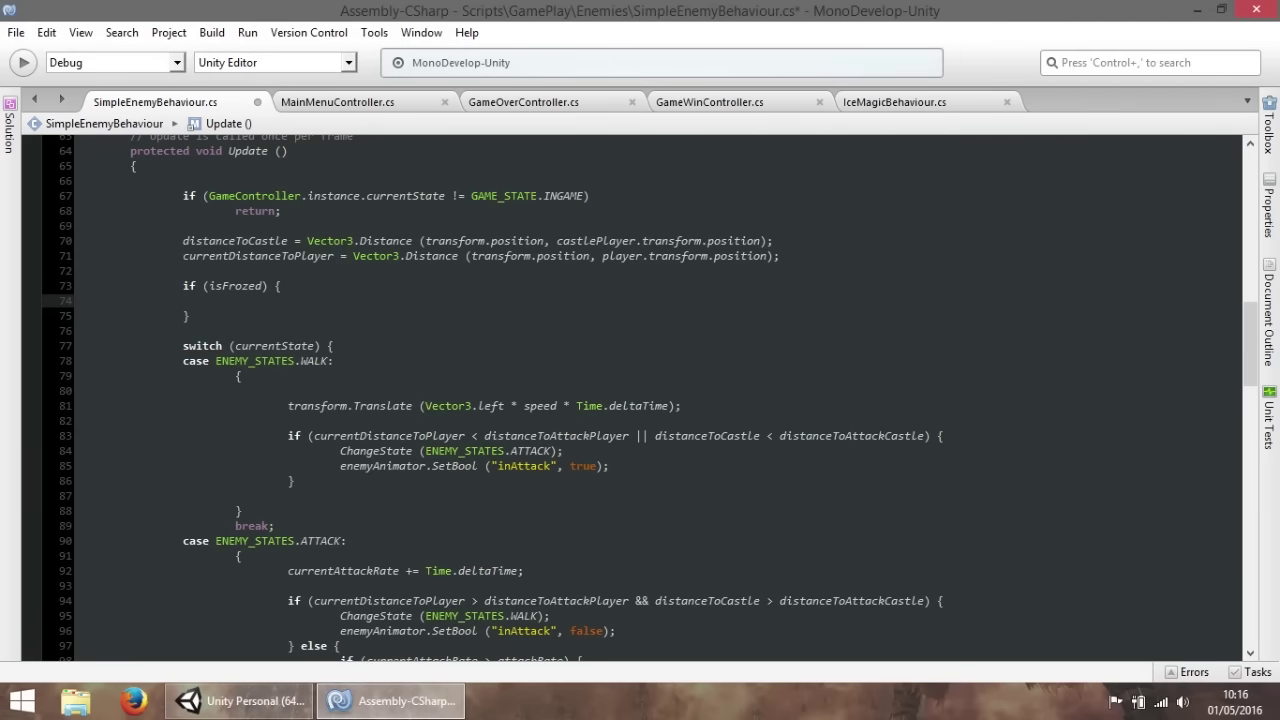
type("sp")
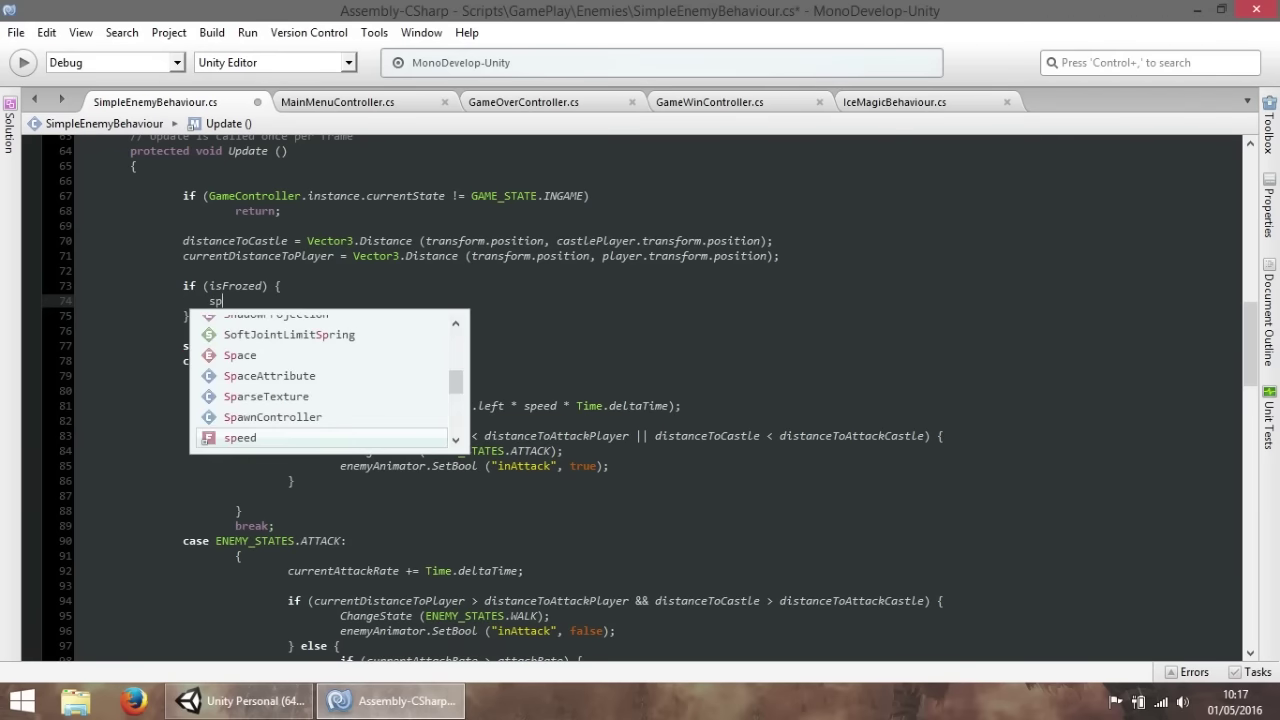
type("ee")
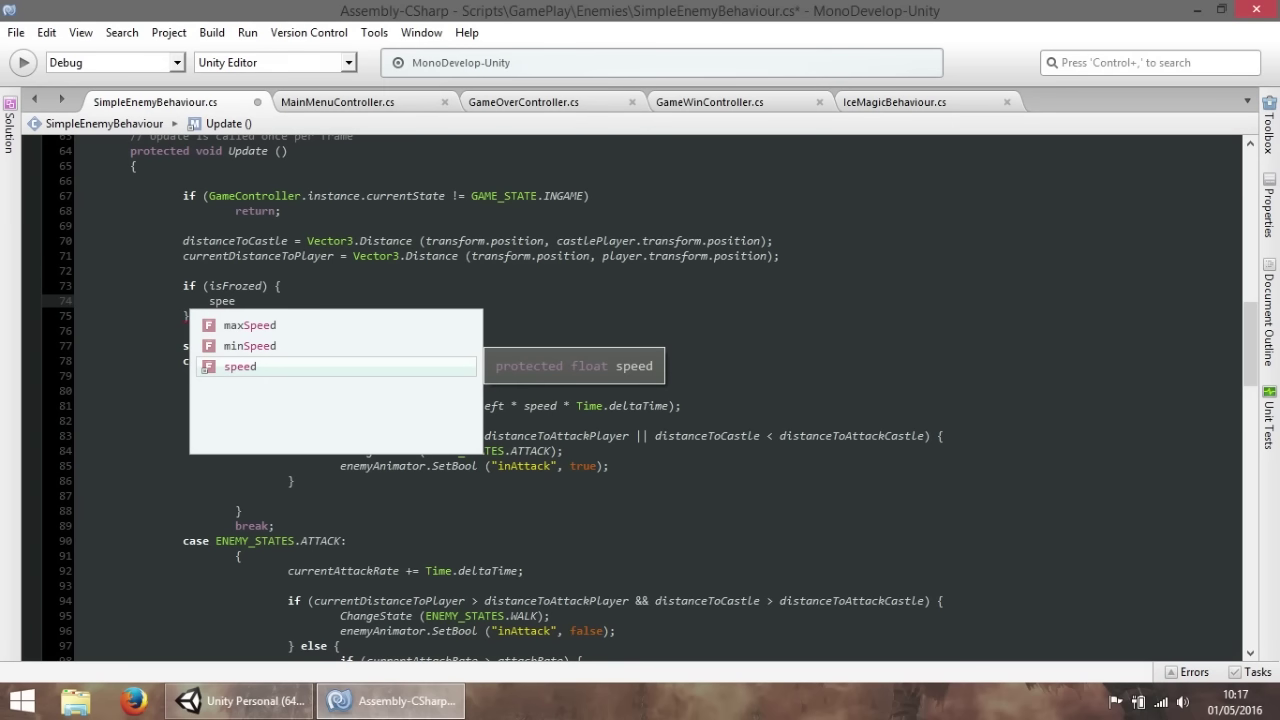
key("Return")
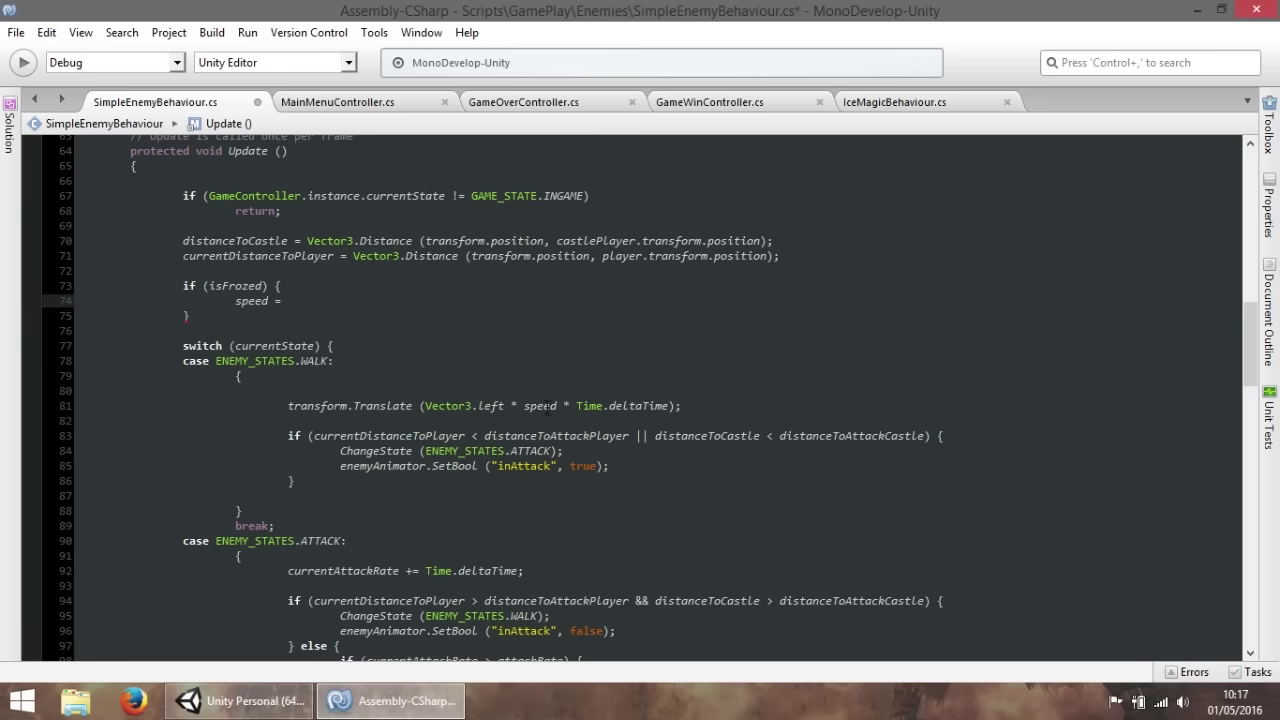
scroll(540, 411, "up", 7)
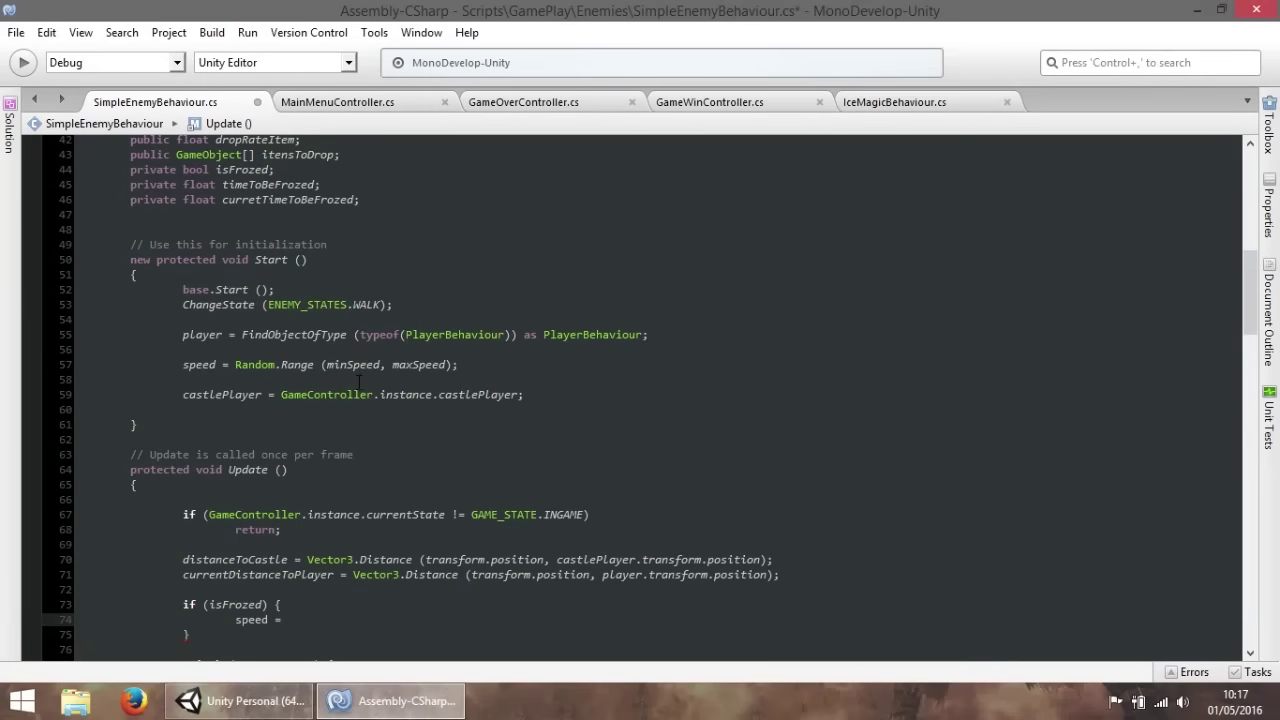
scroll(362, 370, "up", 3)
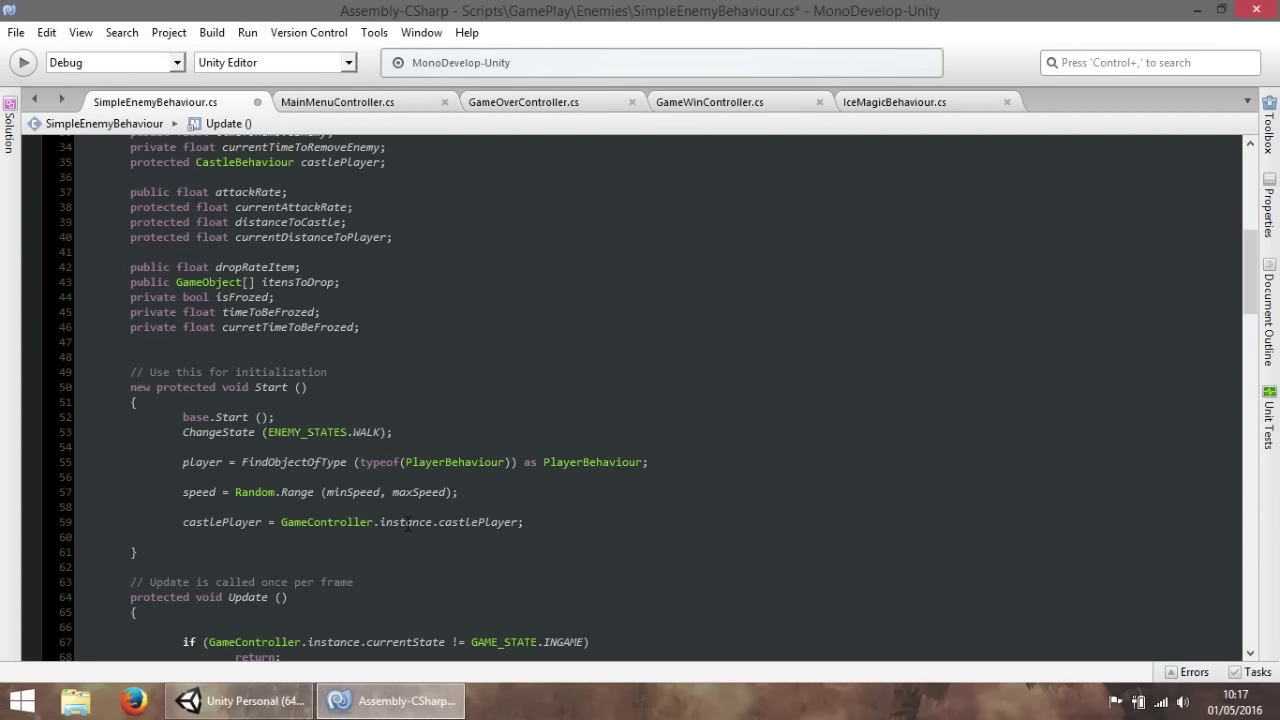
scroll(381, 352, "up", 3)
Declare 'private float initSpeed;' below the speed field and save.
scroll(381, 352, "up", 3)
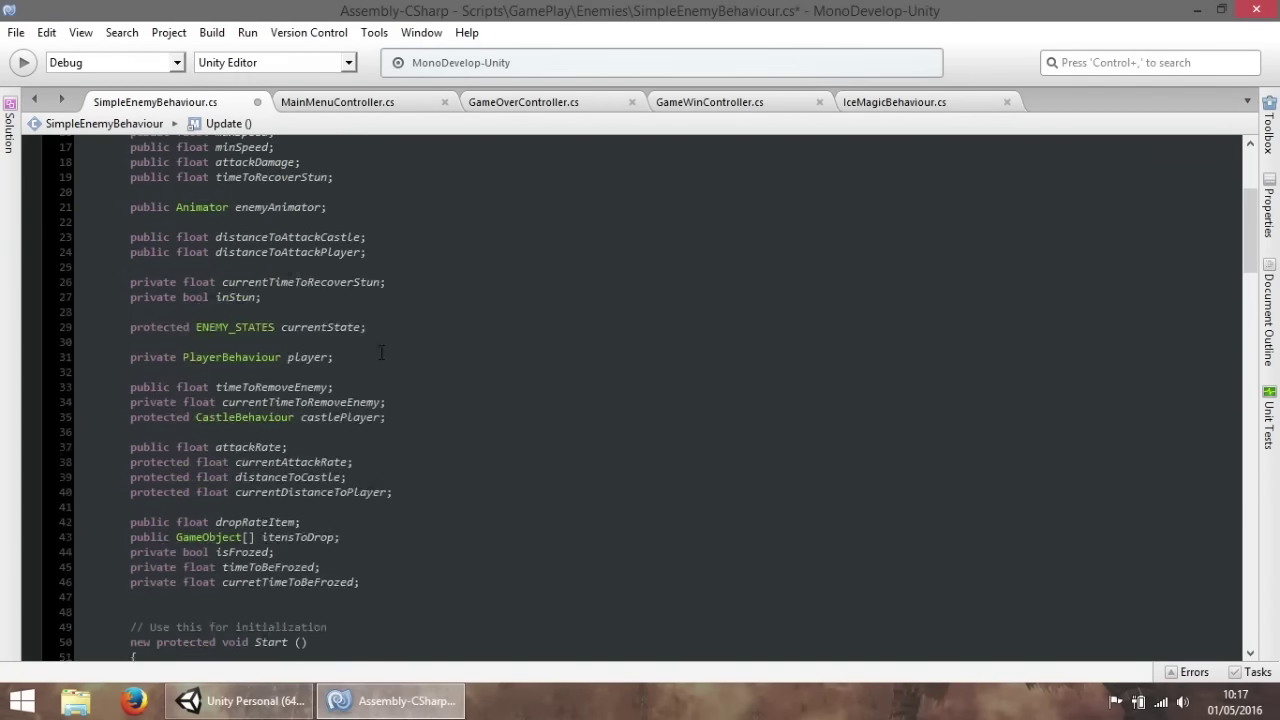
scroll(381, 352, "up", 3)
left_click(277, 246)
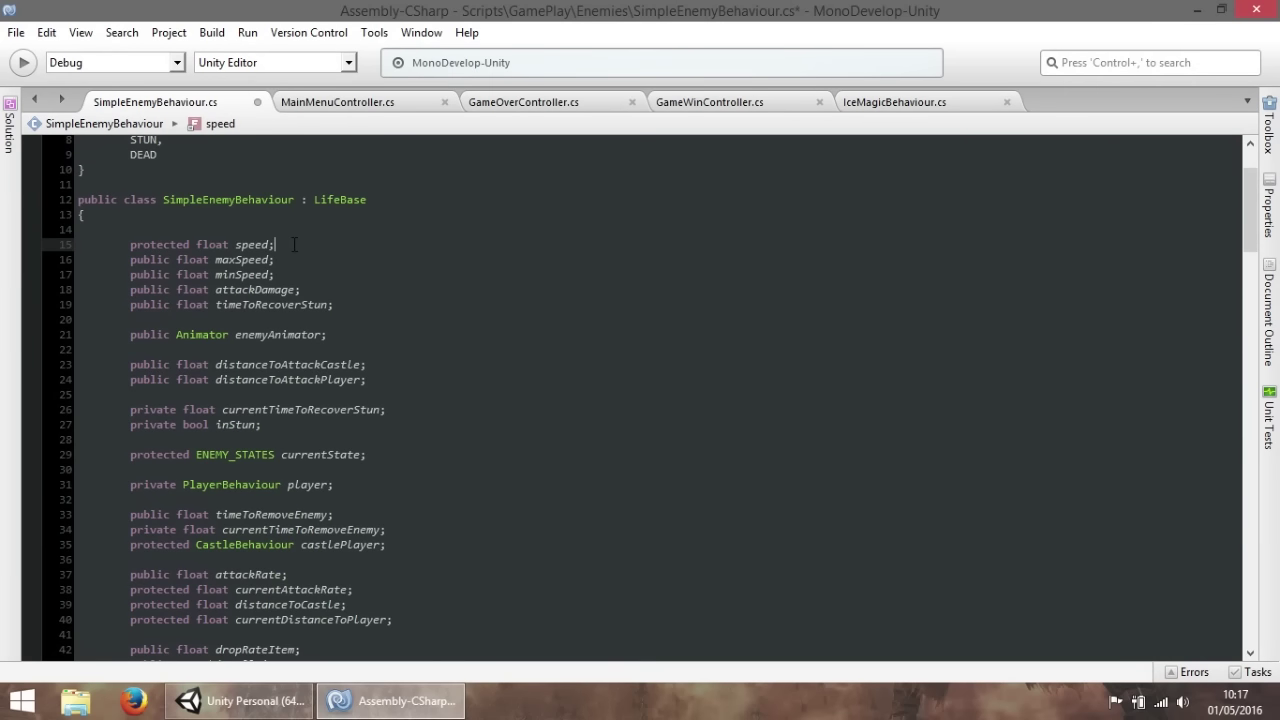
key("Return")
type("private")
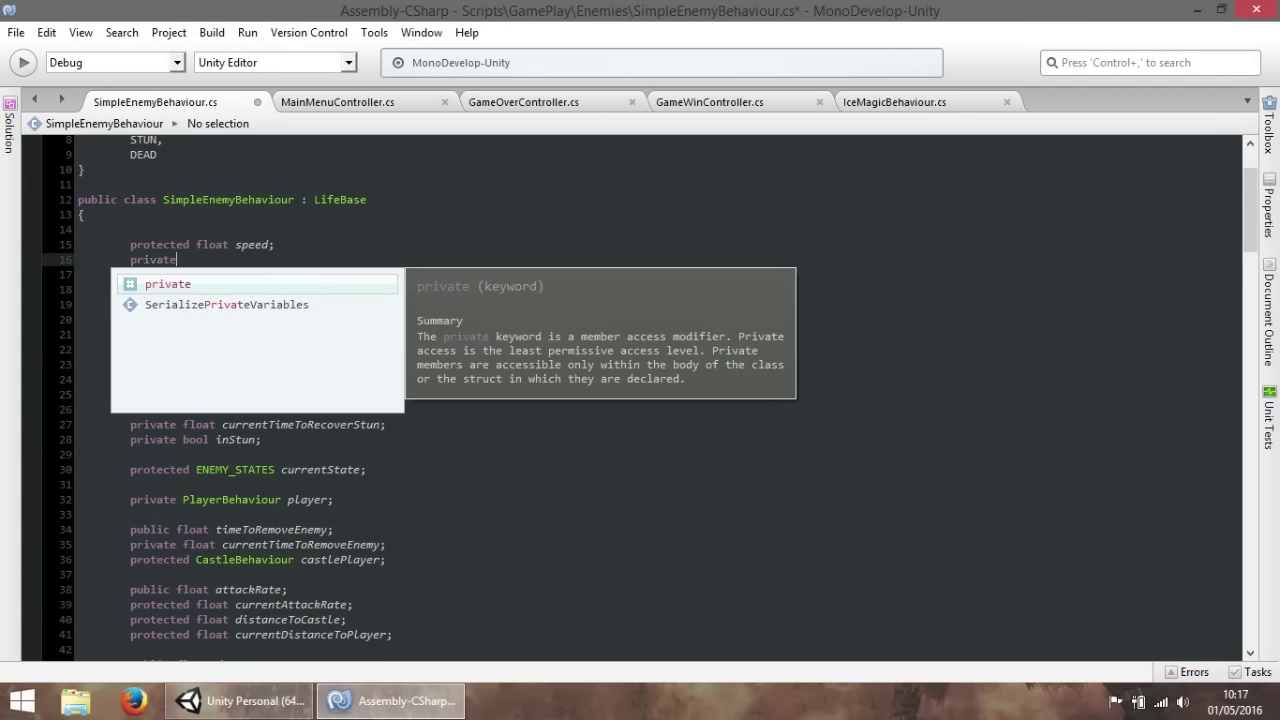
type(" float ")
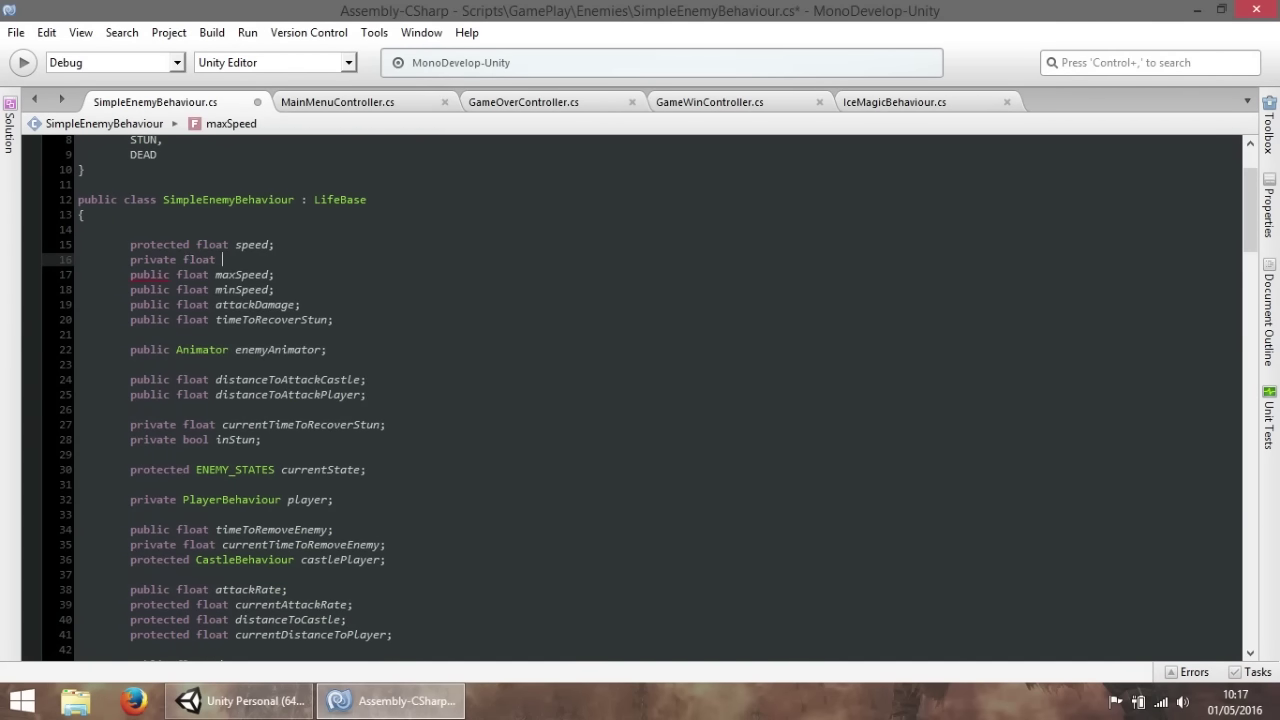
type("initS")
type("peed;")
key("ctrl+s")
In Start, add 'initSpeed = speed;' after the random speed line and save.
scroll(464, 377, "down", 6)
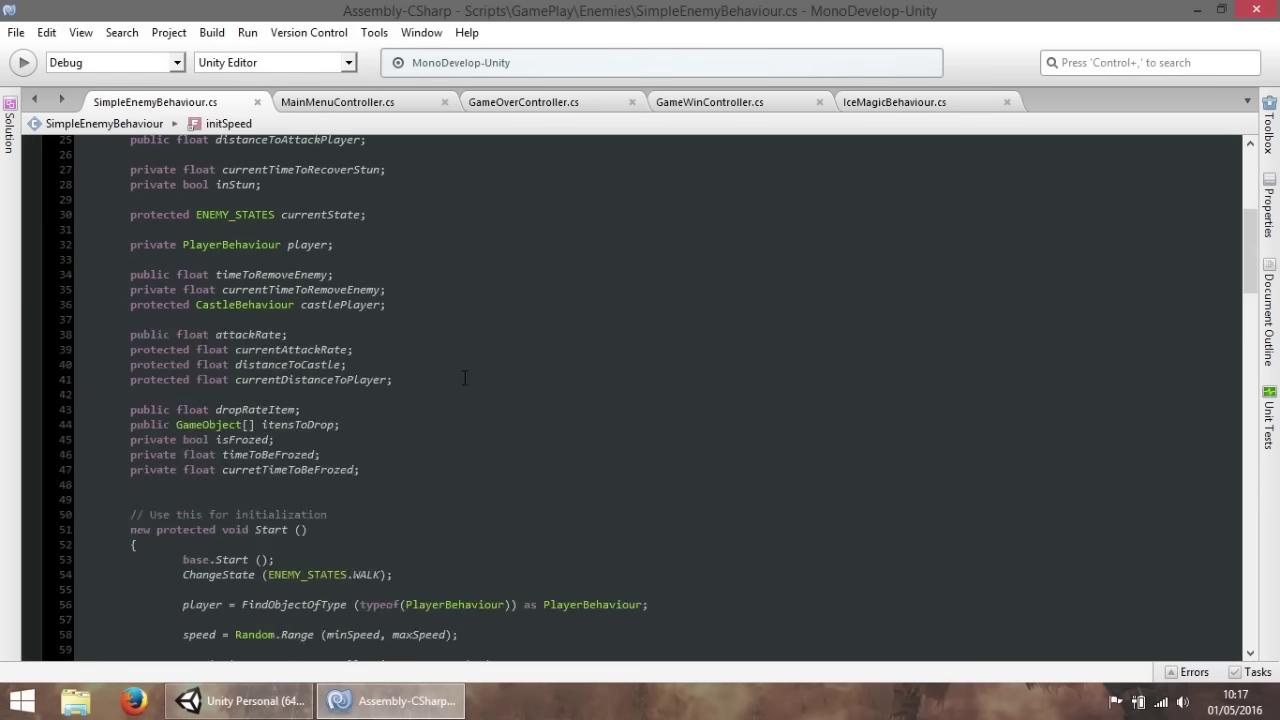
scroll(464, 377, "down", 4)
left_click(240, 462)
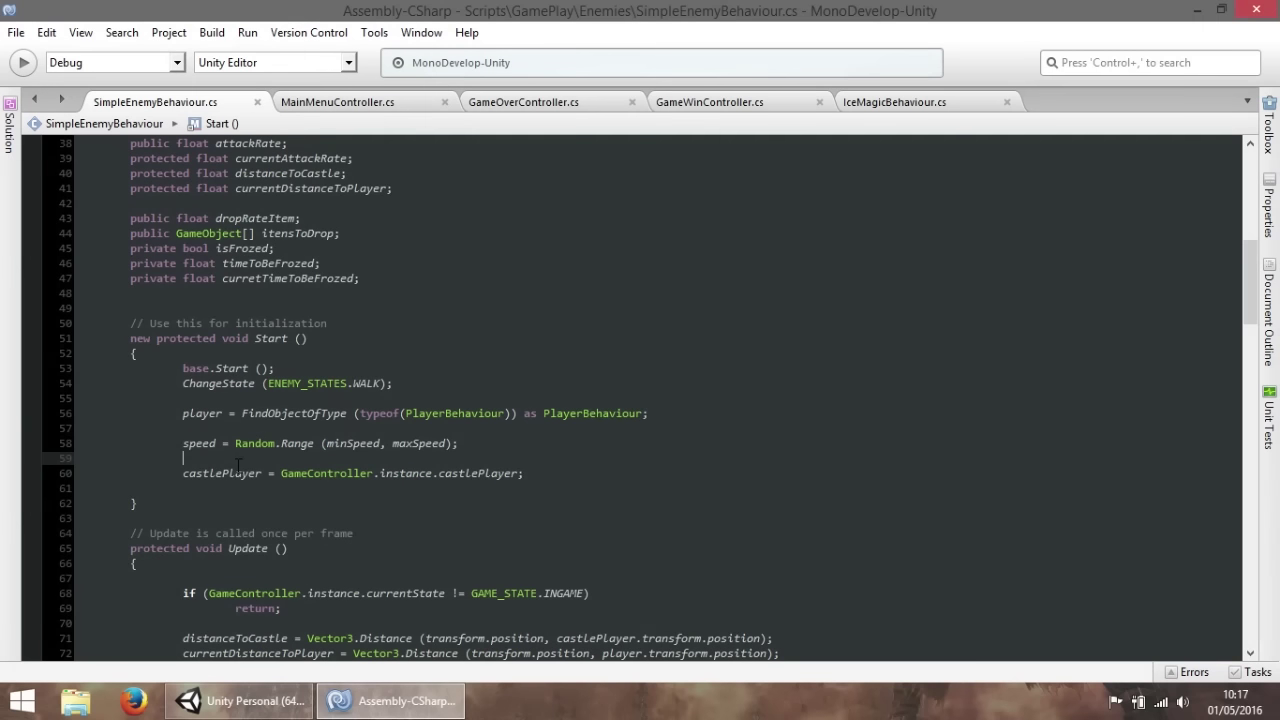
left_click(202, 446)
key("End")
key("Return")
type("initSpeed = speed;")
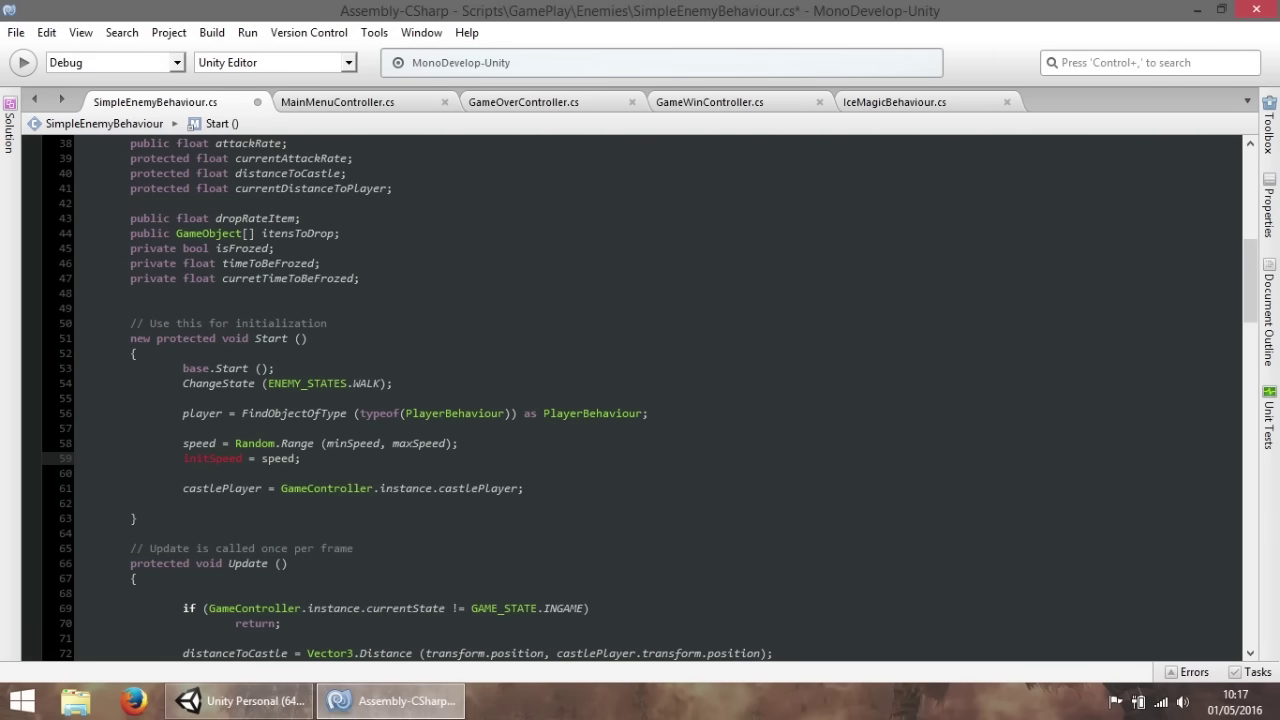
key("ctrl+s")
Scroll down to the unfinished speed assignment in Update.
scroll(372, 455, "up", 12)
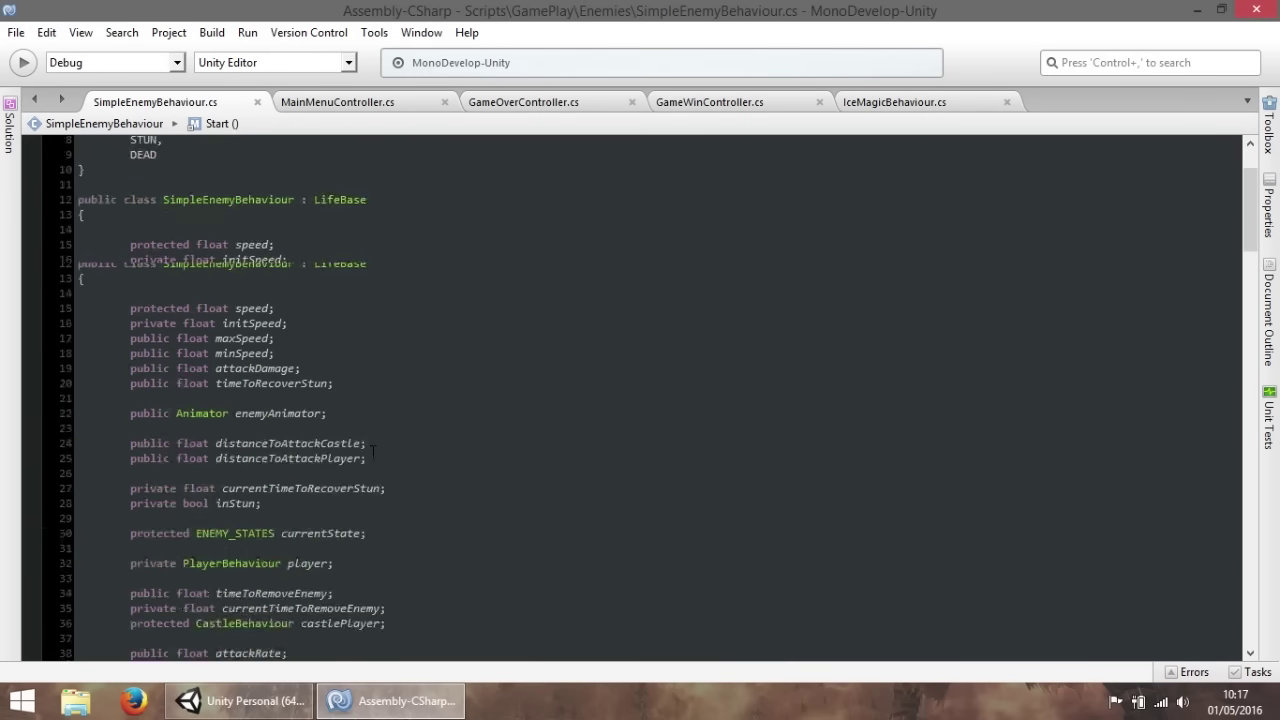
scroll(367, 449, "down", 10)
scroll(367, 449, "down", 2)
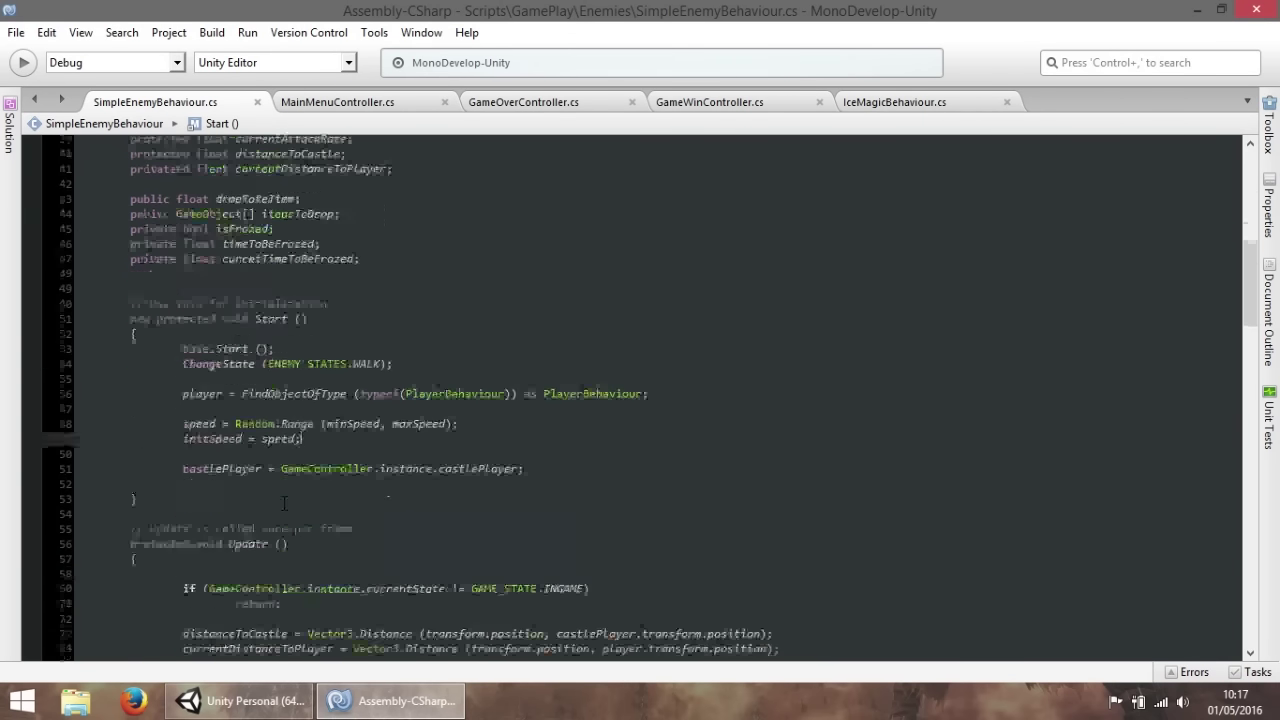
scroll(367, 449, "down", 2)
scroll(343, 455, "down", 6)
left_click(290, 376)
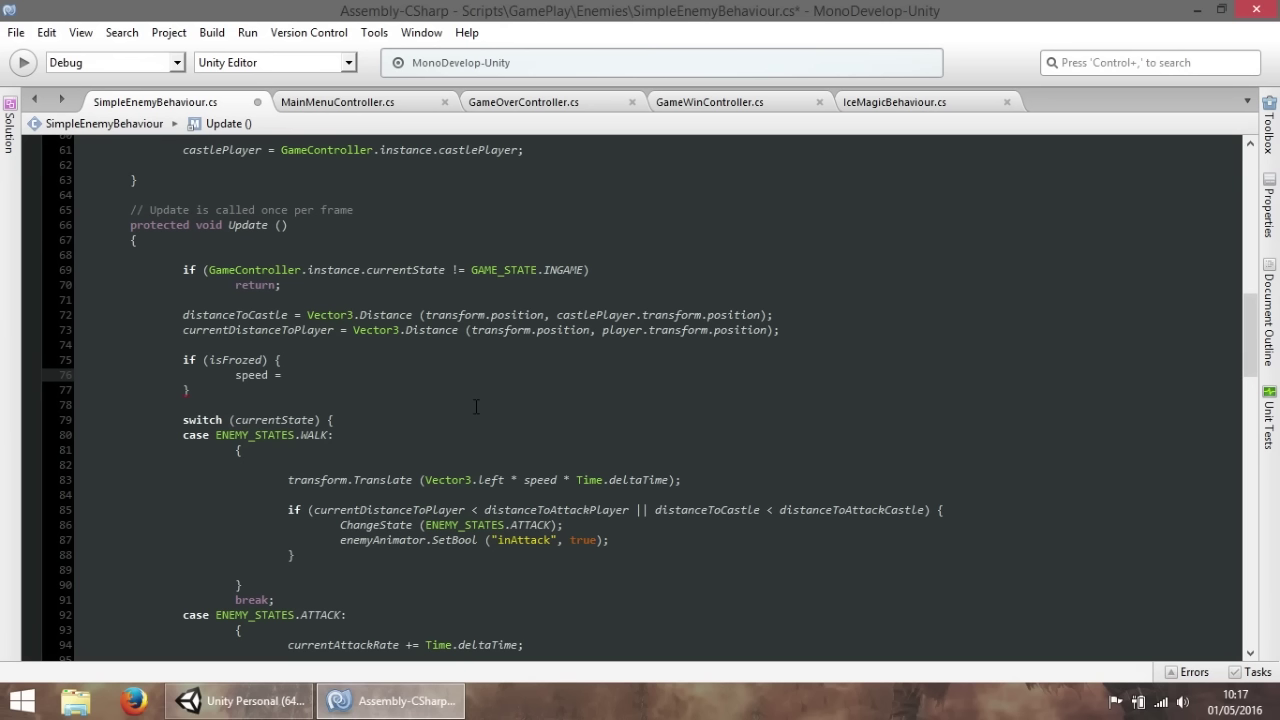
Finish the frozen slowdown line as speed = initSpeed / 3;.
type("initSpeed")
type("/3.")
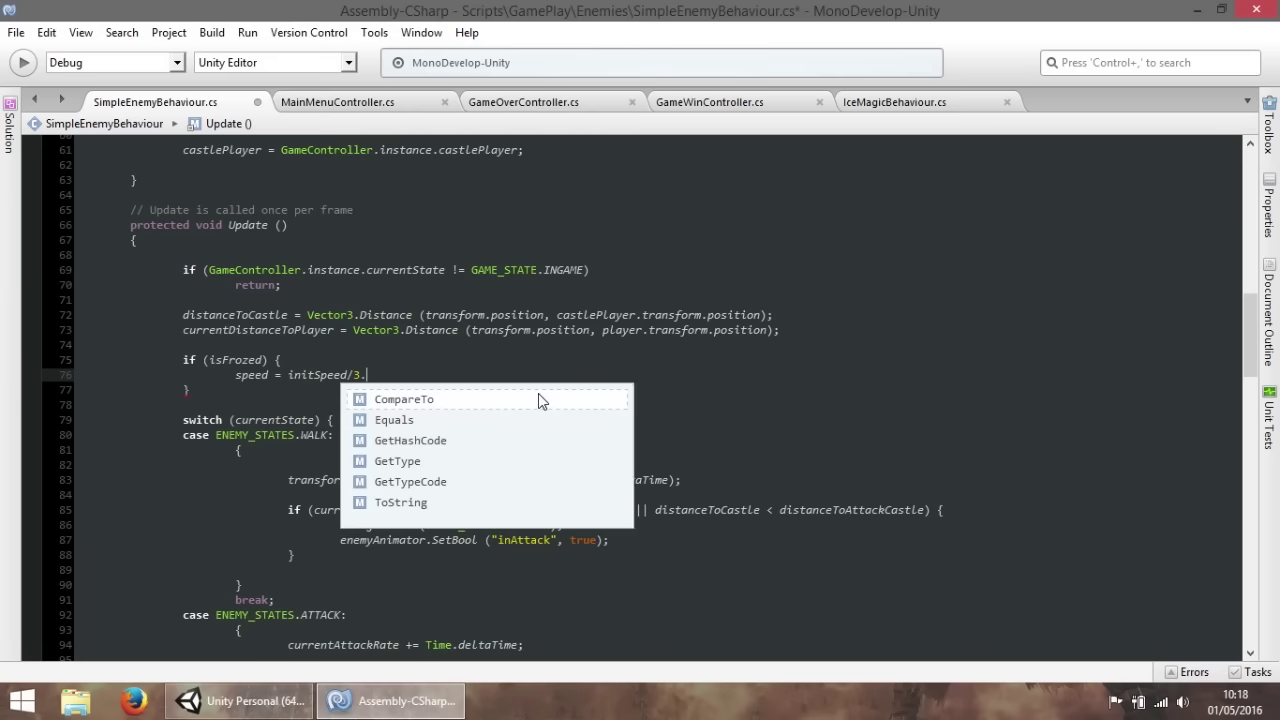
key("BackSpace")
type(";")
key("Down")
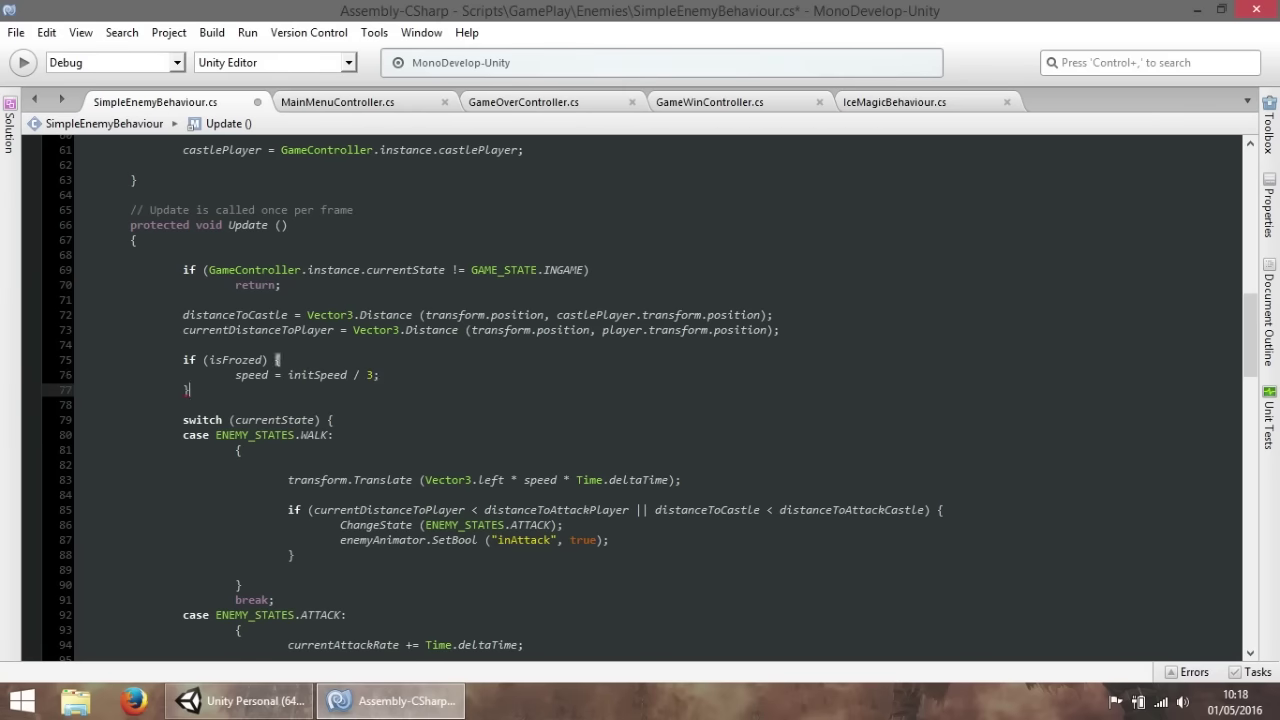
key("Return")
Add an else block below the isFrozed block and paste speed into it.
type("else {")
key("Return")
type("}")
key("Return")
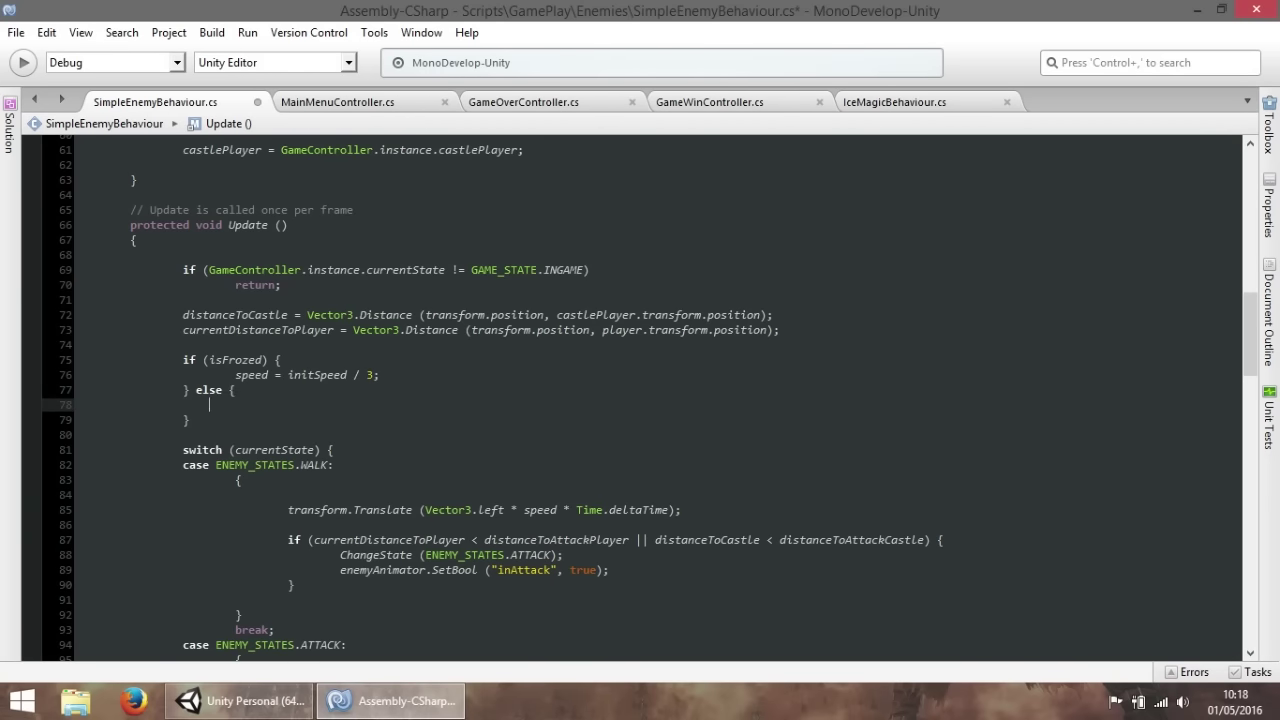
left_click(236, 374)
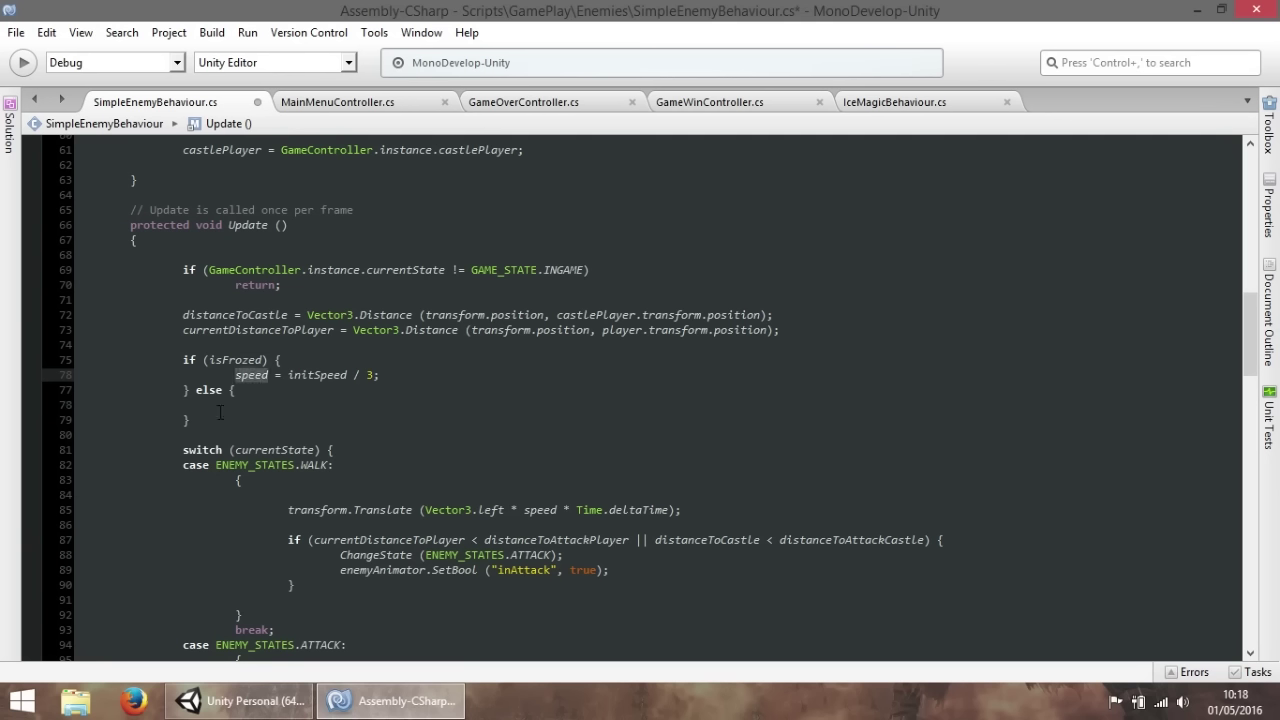
left_click(238, 401)
type("speed")
Complete the else line as 'speed = initSpeed;' and save the script.
double_click(314, 376)
key("ctrl+c")
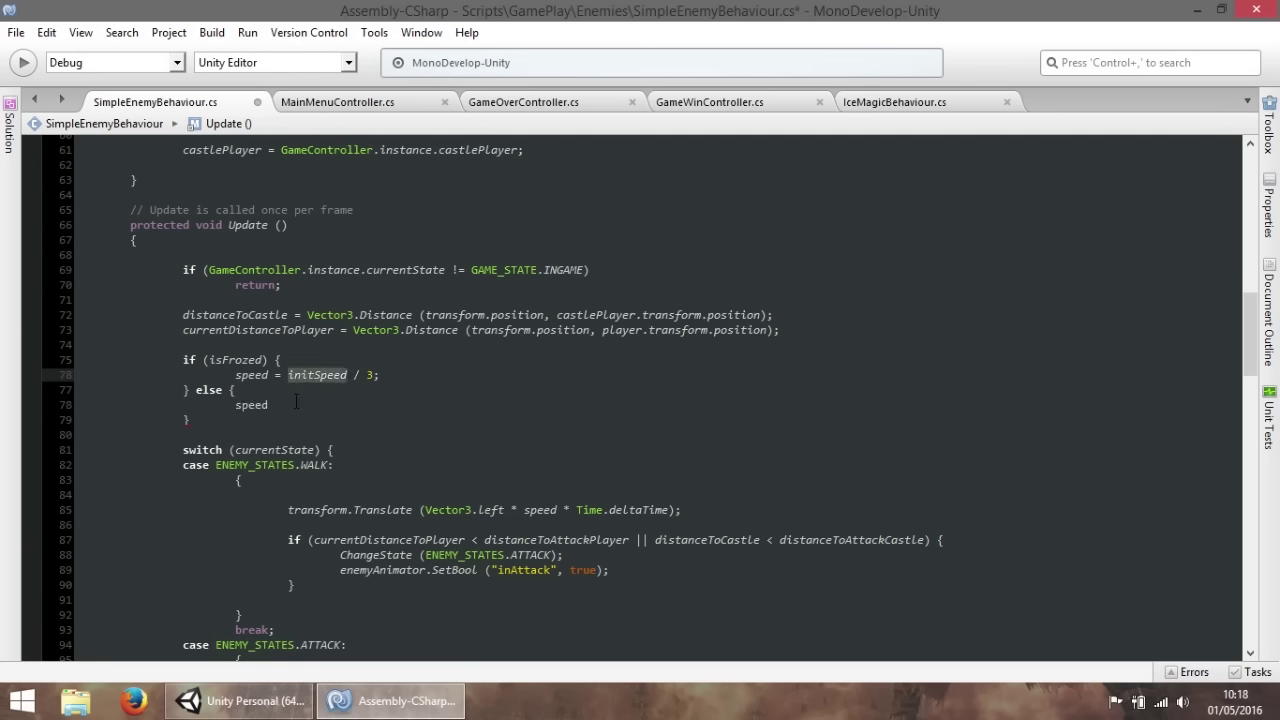
left_click(331, 378)
left_click(300, 405)
type("=")
key("ctrl+v")
left_click(270, 405)
left_click(382, 400)
key("BackSpace")
type(";")
key("ctrl+s")
Start a new currentTimeToBeFrozed statement after the slowdown line in the frozen branch.
left_click(410, 374)
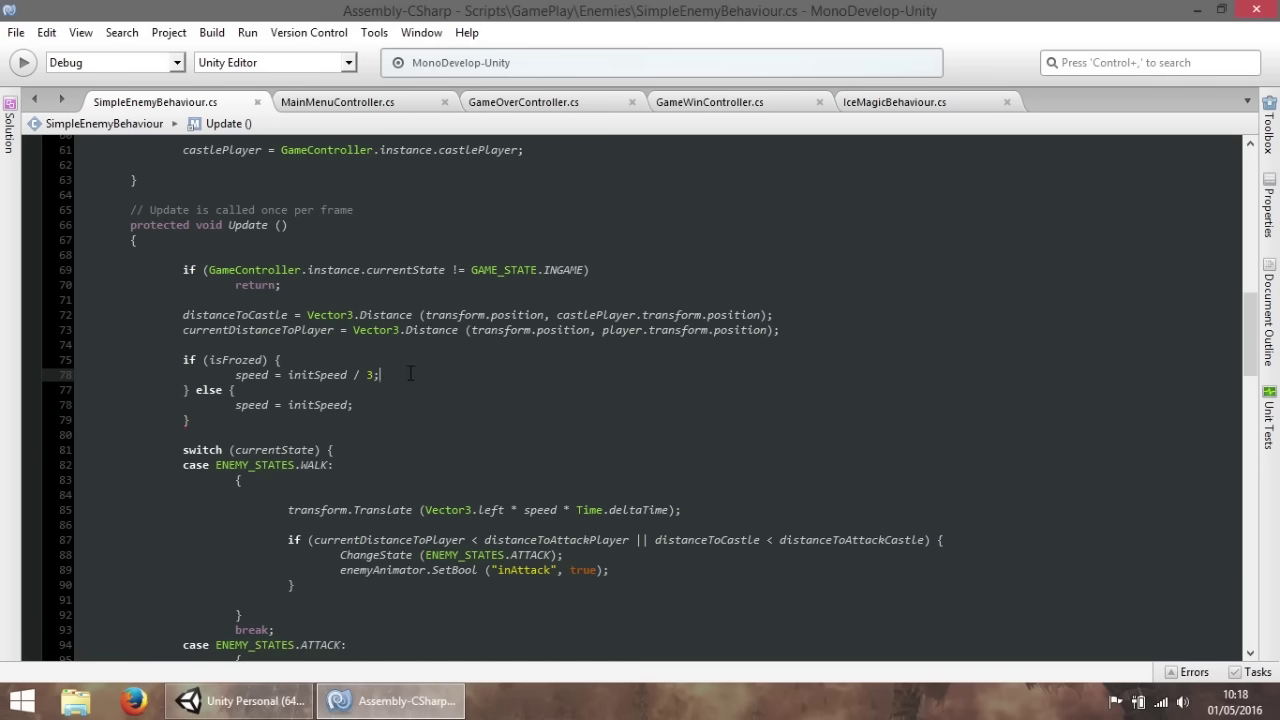
key("Return")
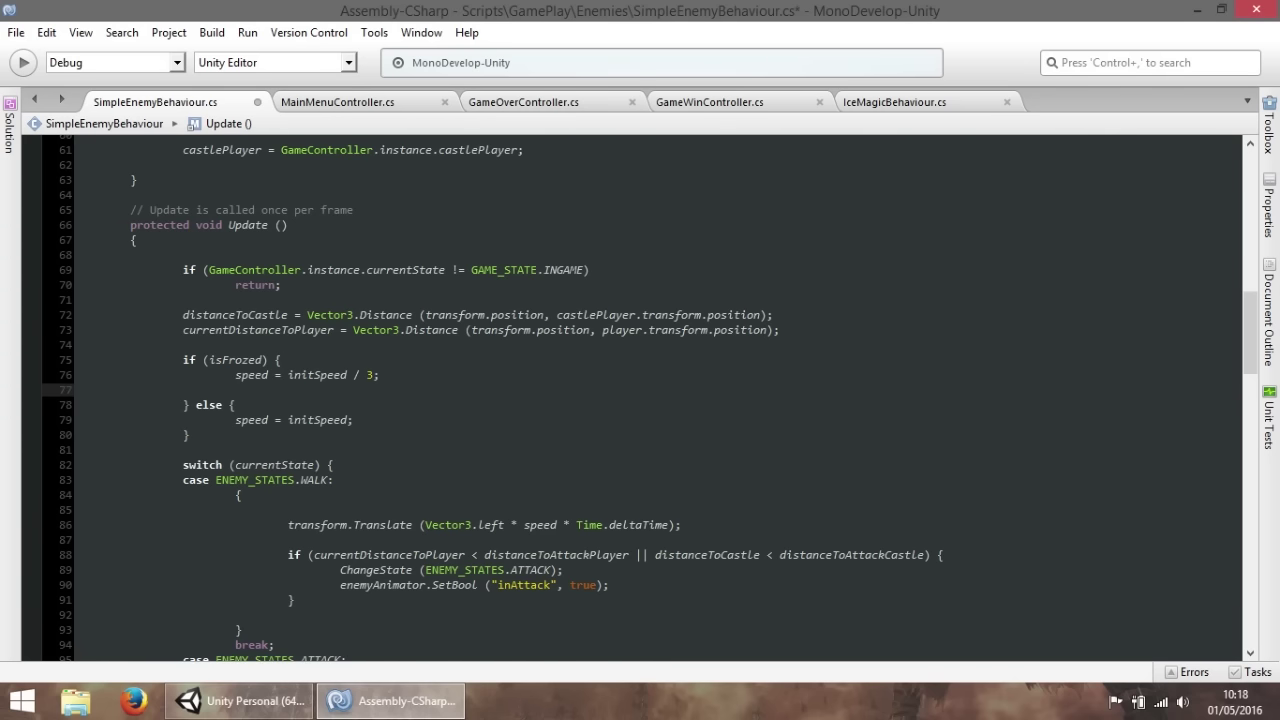
type("curretim")
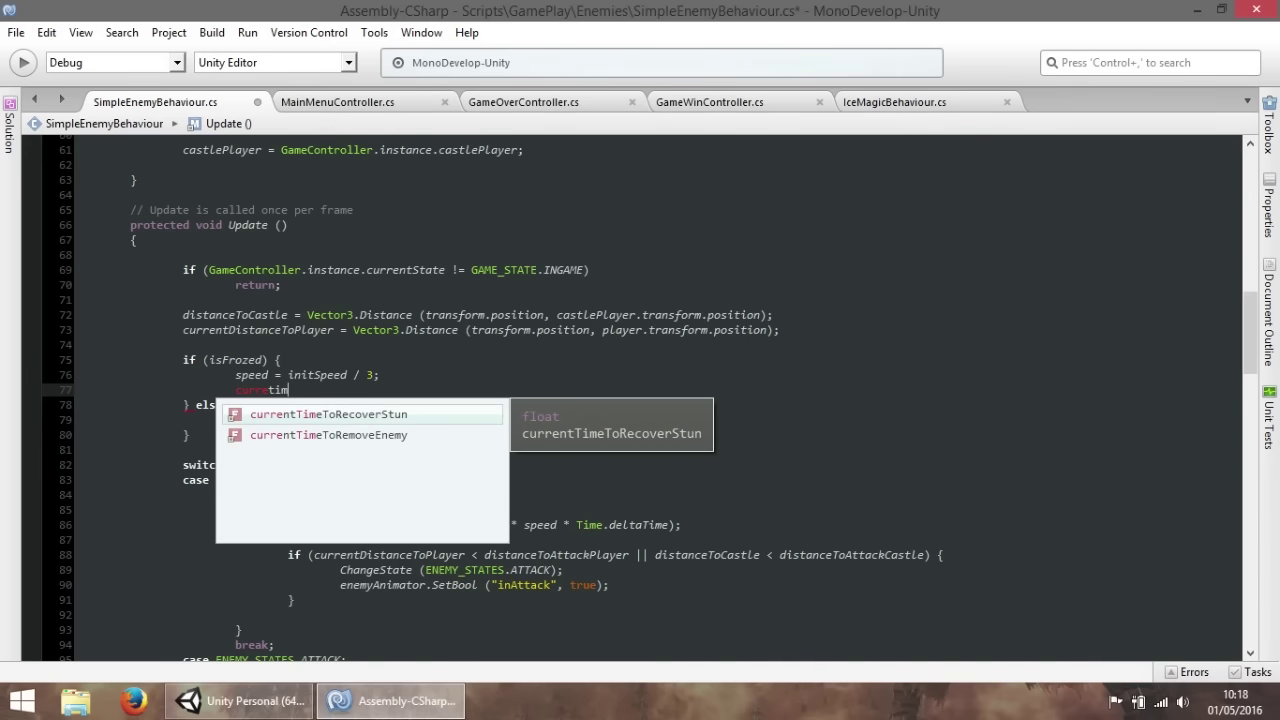
key("BackSpace")
key("BackSpace")
key("BackSpace")
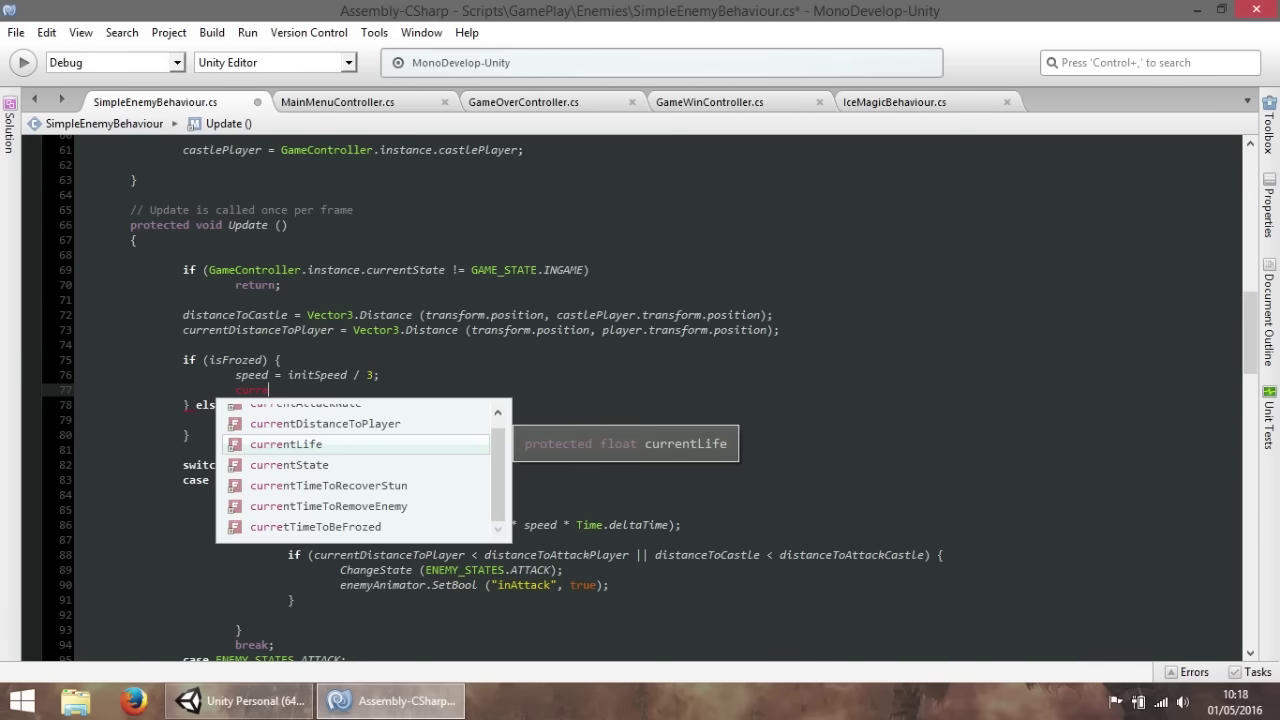
type("ntT")
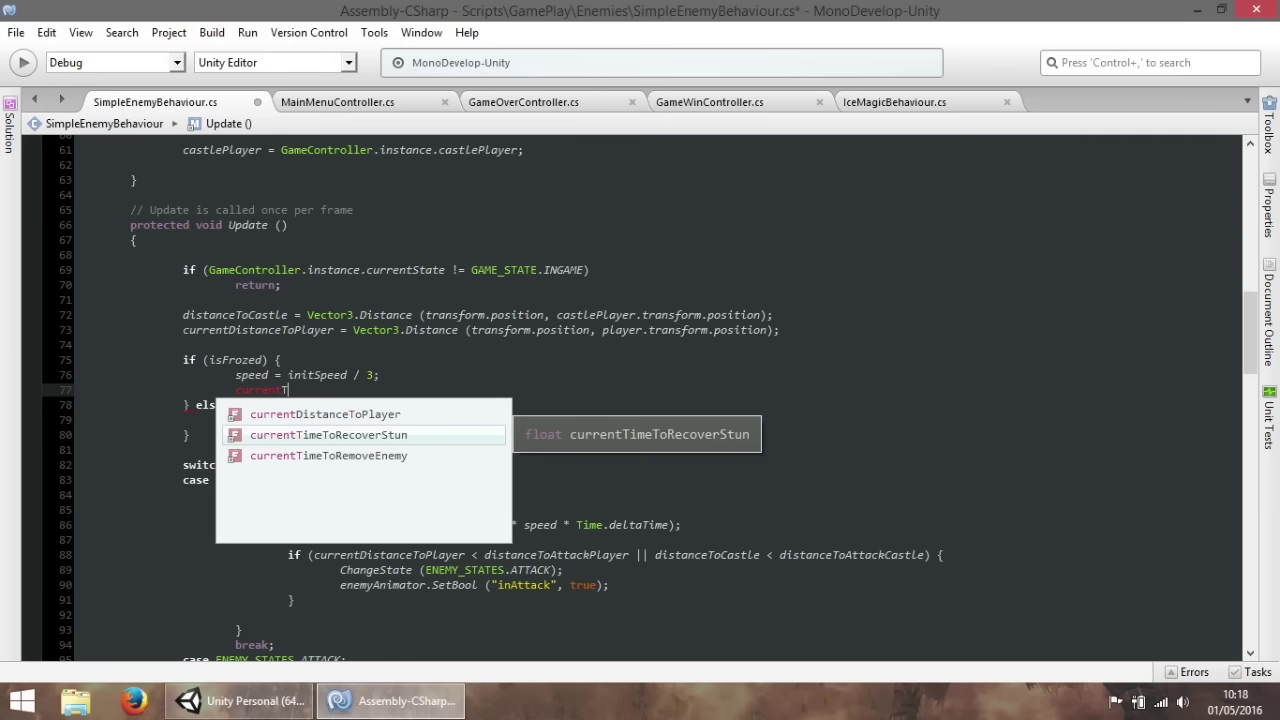
key("BackSpace")
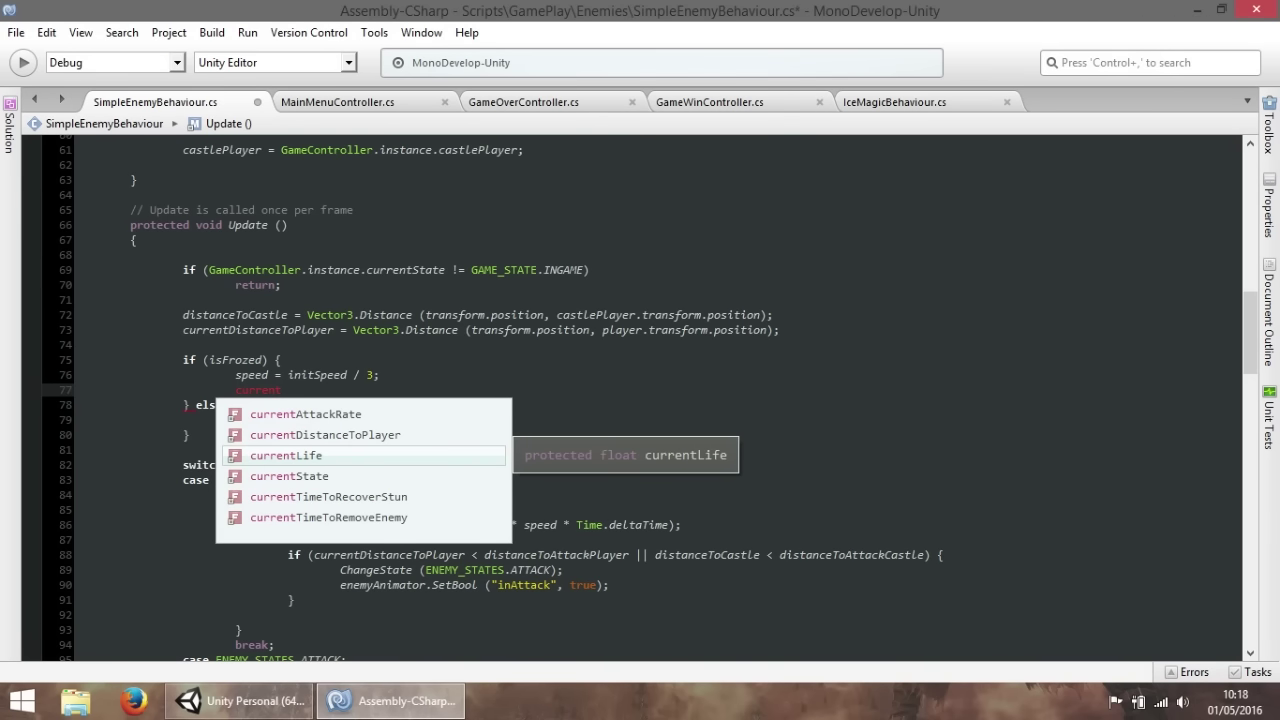
Fix the declaration's spelling from curretTimeToBeFrozed to currentTimeToBeFrozed.
scroll(436, 362, "up", 9)
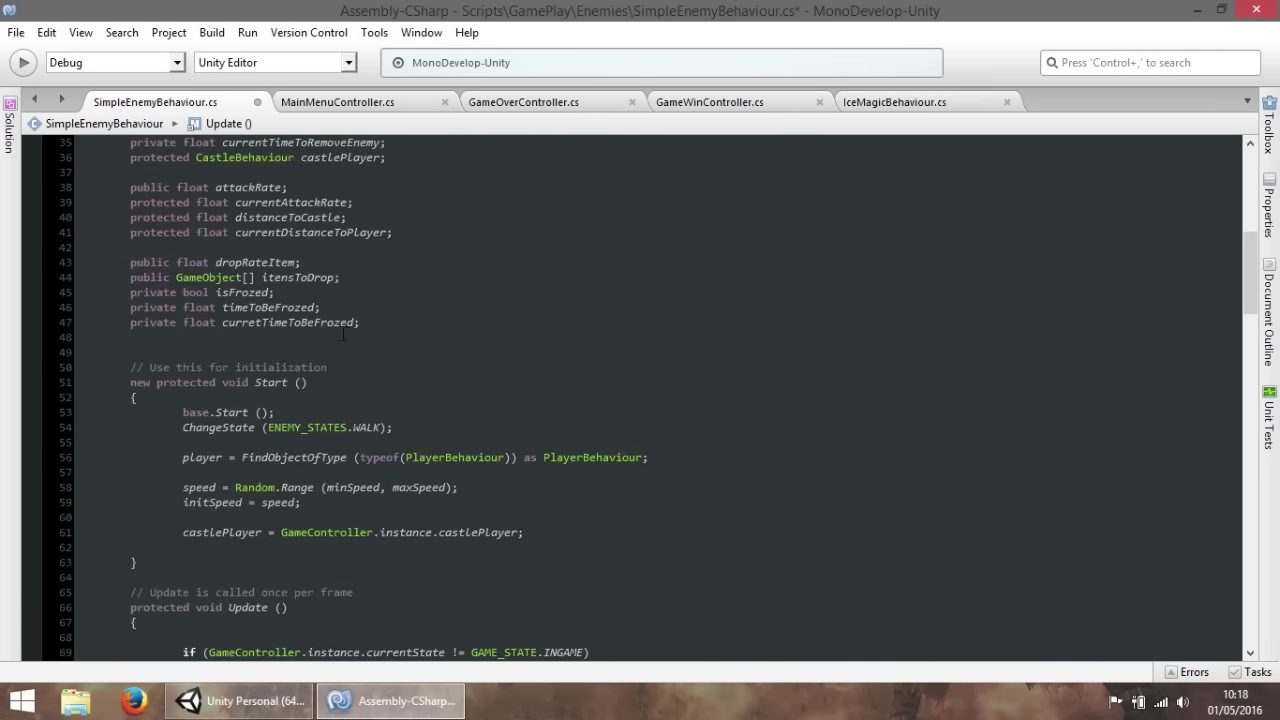
left_click(343, 330)
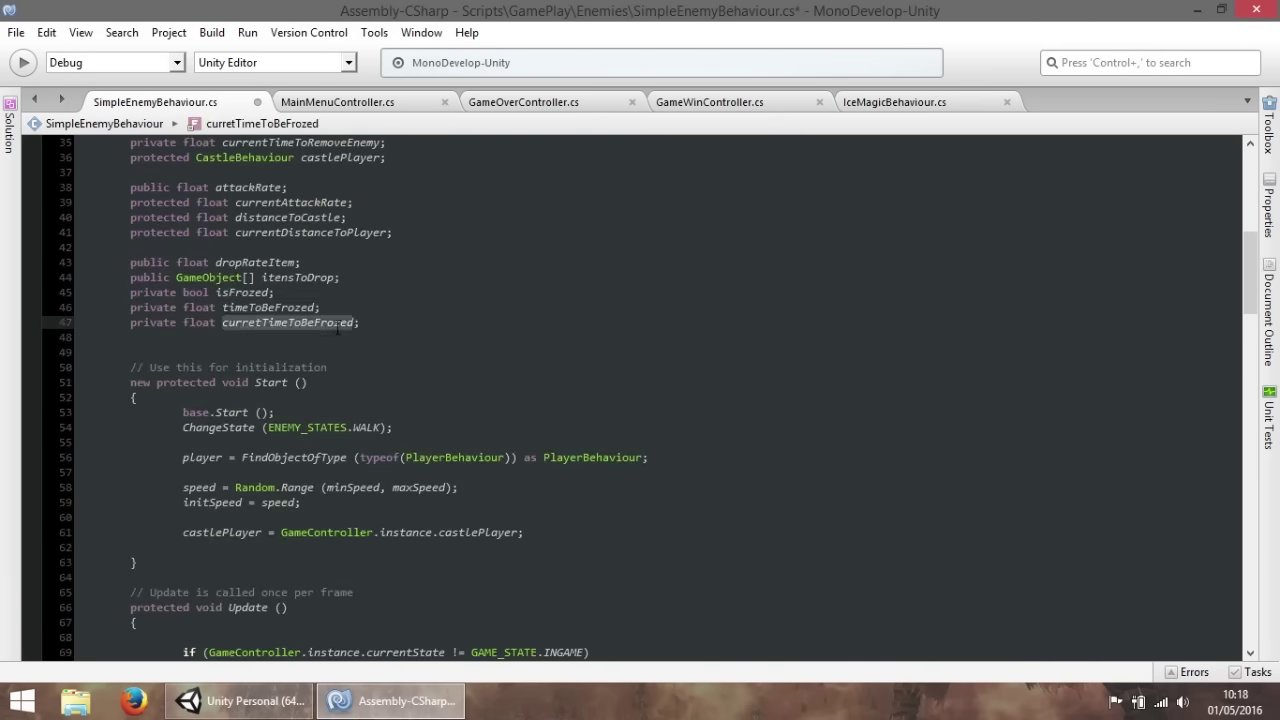
left_click(257, 322)
type("n")
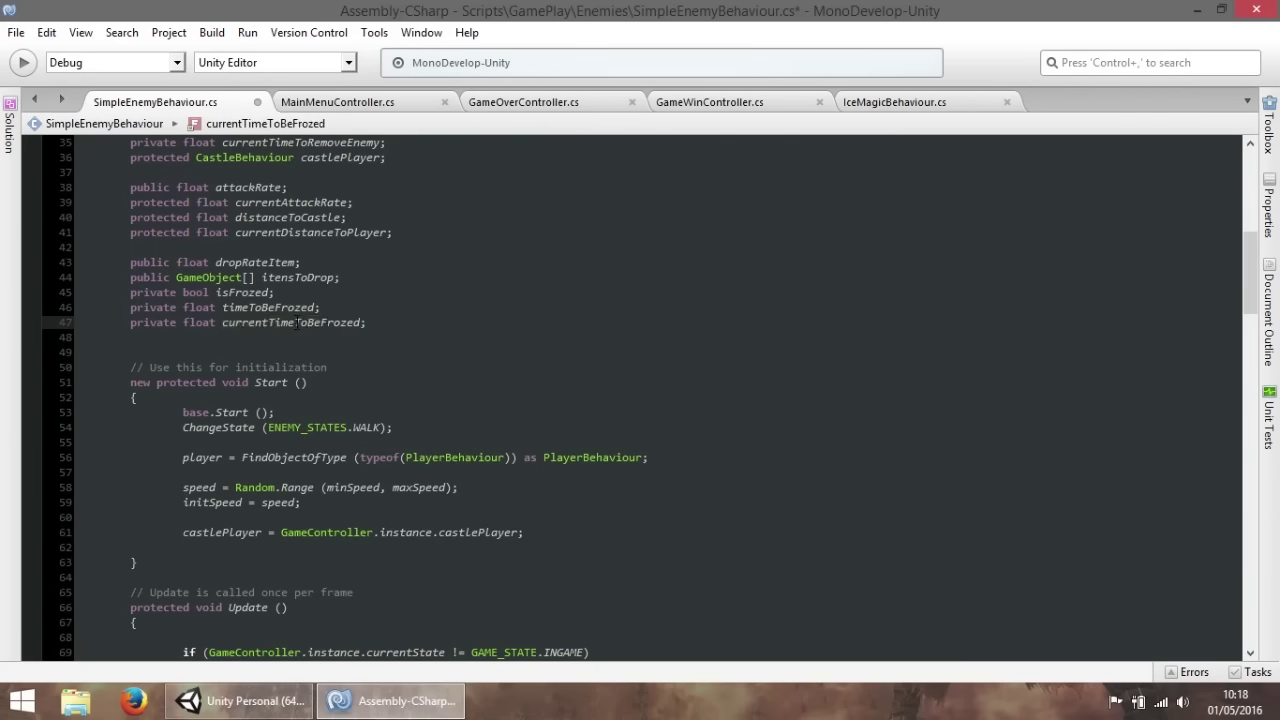
Add 'currentTimeToBeFrozed += Time.deltaTime' to the frozen branch.
scroll(490, 387, "down", 12)
scroll(480, 350, "up", 3)
left_click(473, 311)
key("Return")
type("currentTimeToBeFrozed")
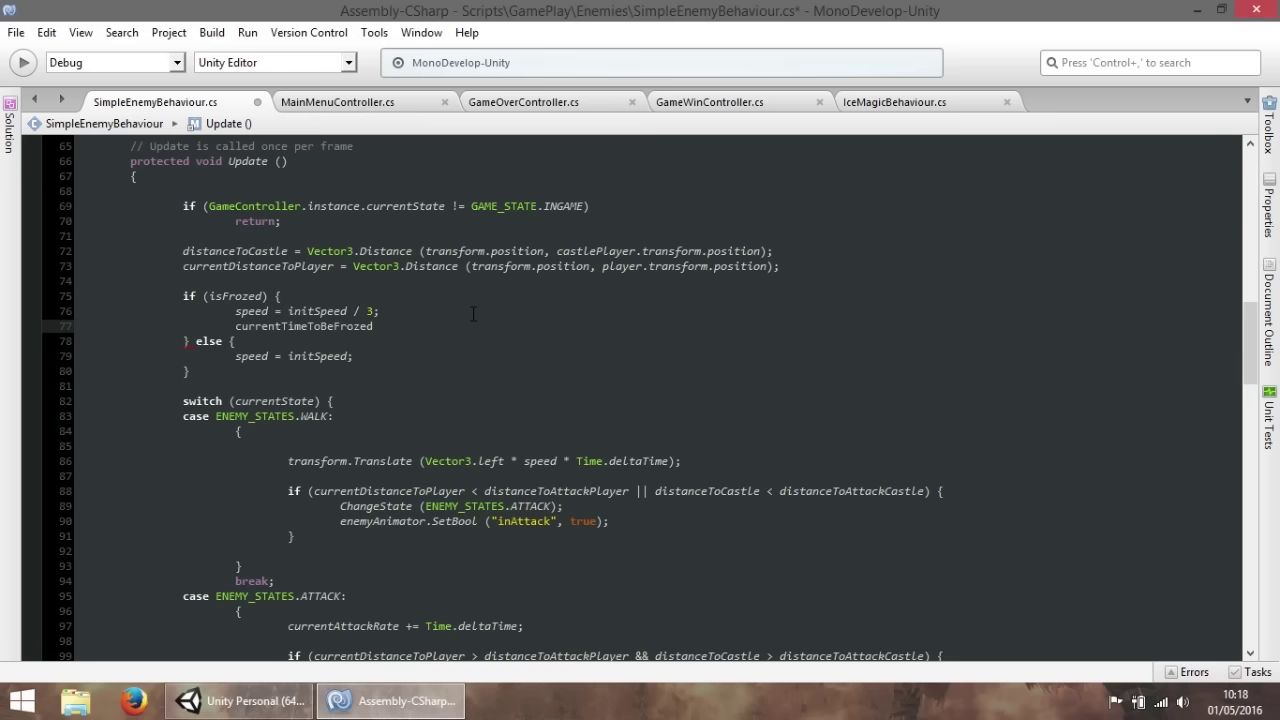
type(" += ")
type("Time.de")
key("Return")
type(".")
key("Return")
key("Return")
Add an if (currentTimeToBeFrozed >= timeToBeFrozed) block below the timer line.
type("if(curre")
key("Down")
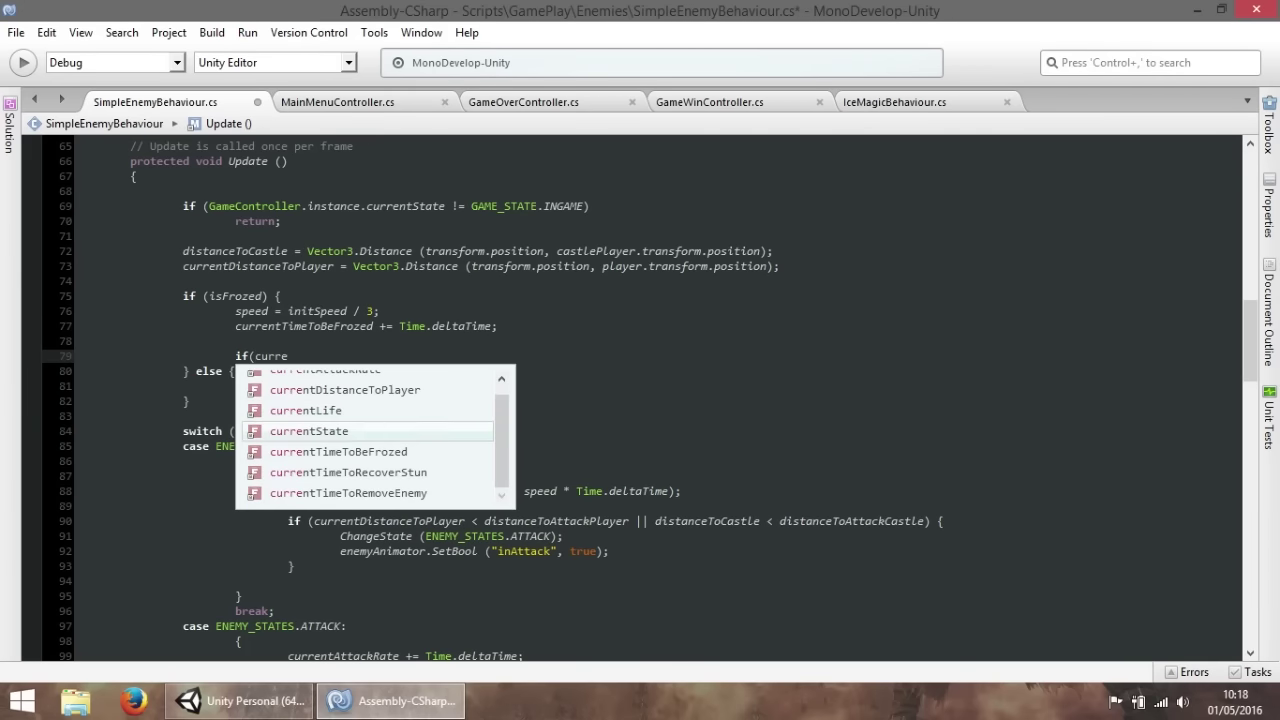
key("Down")
key("Return")
type(">= ")
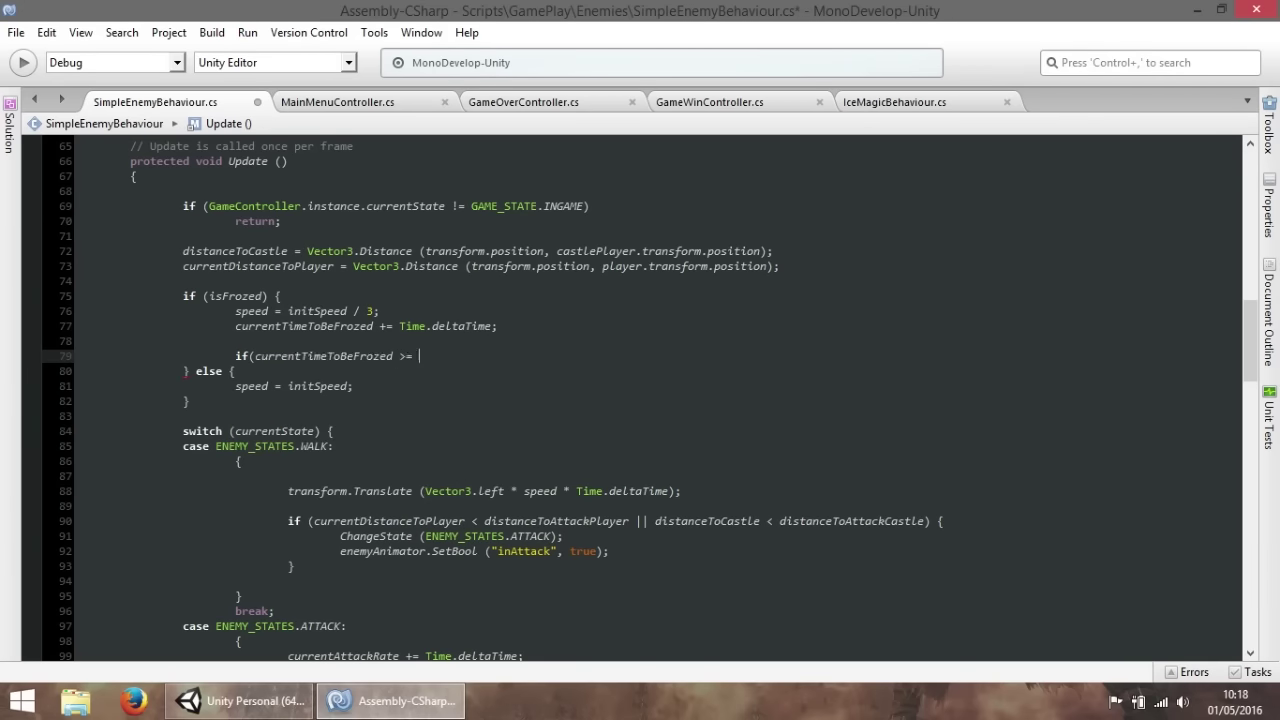
type("time")
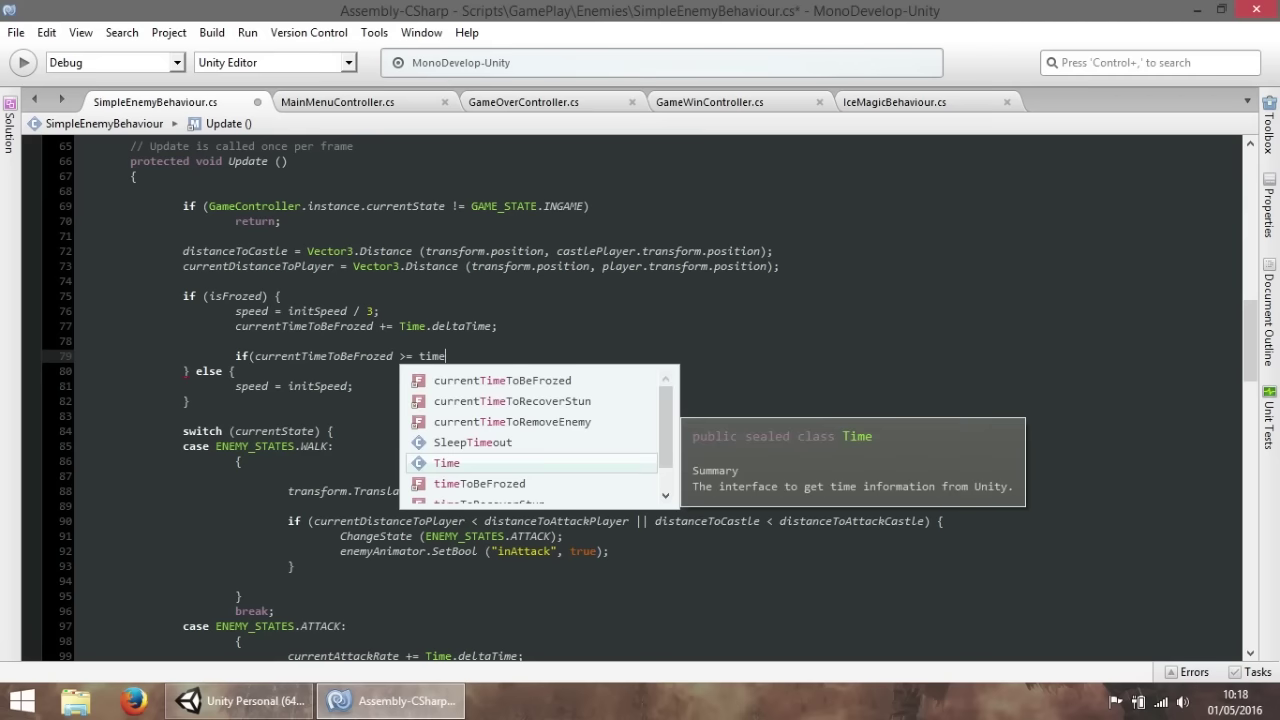
key("Down")
key("Return")
type(")")
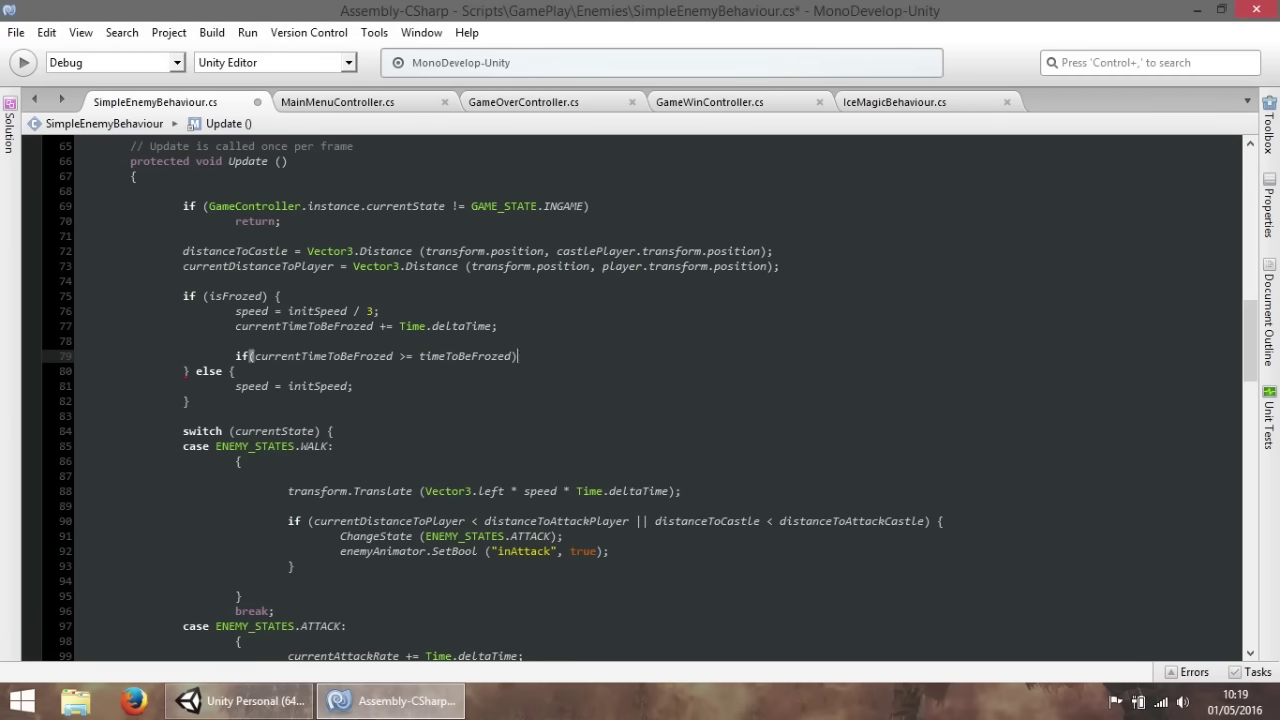
type(" {")
key("Return")
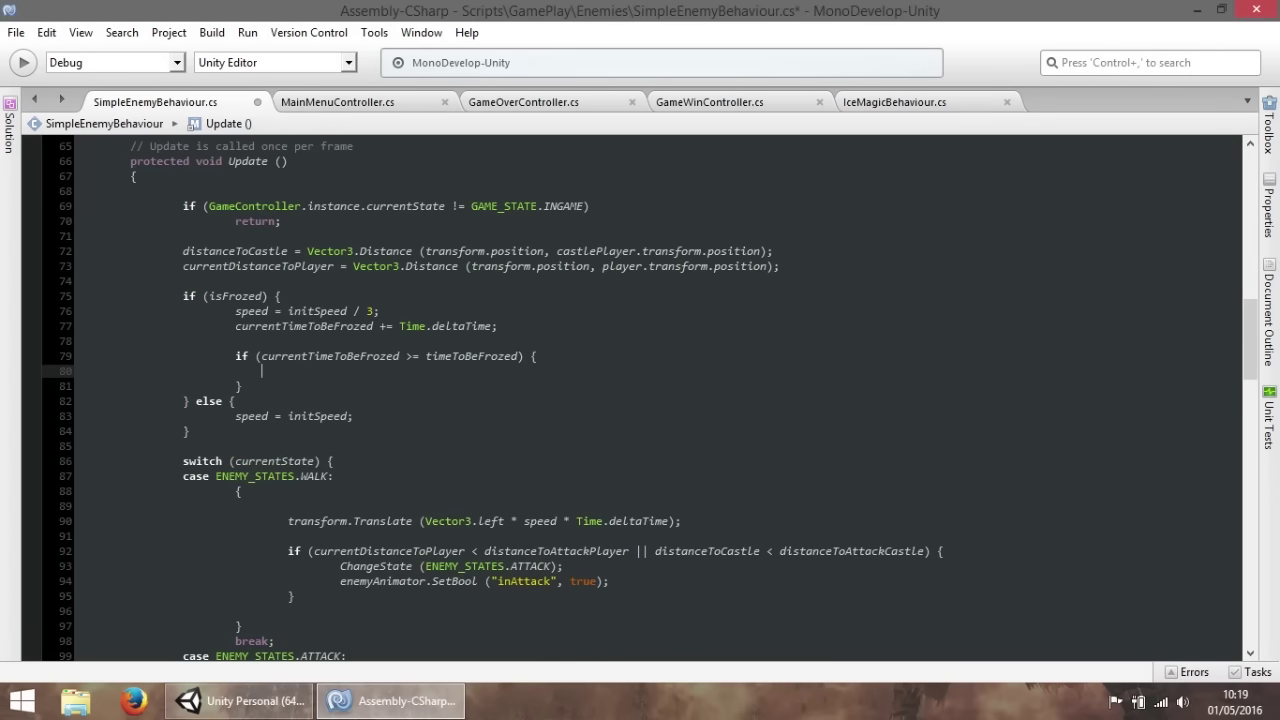
Set 'isFrozed = false;' inside the timer check and save.
double_click(221, 296)
key("ctrl+c")
left_click(431, 366)
key("ctrl+v")
type("= fa")
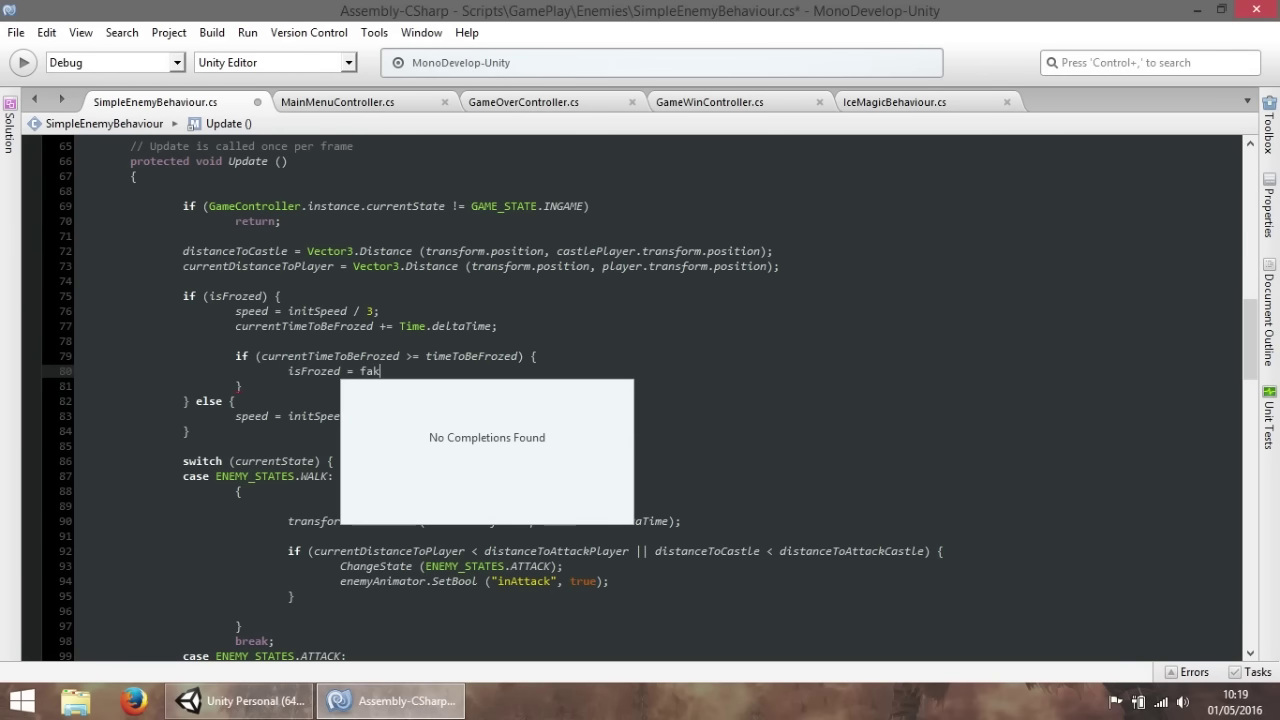
type("lse;")
key("ctrl+s")
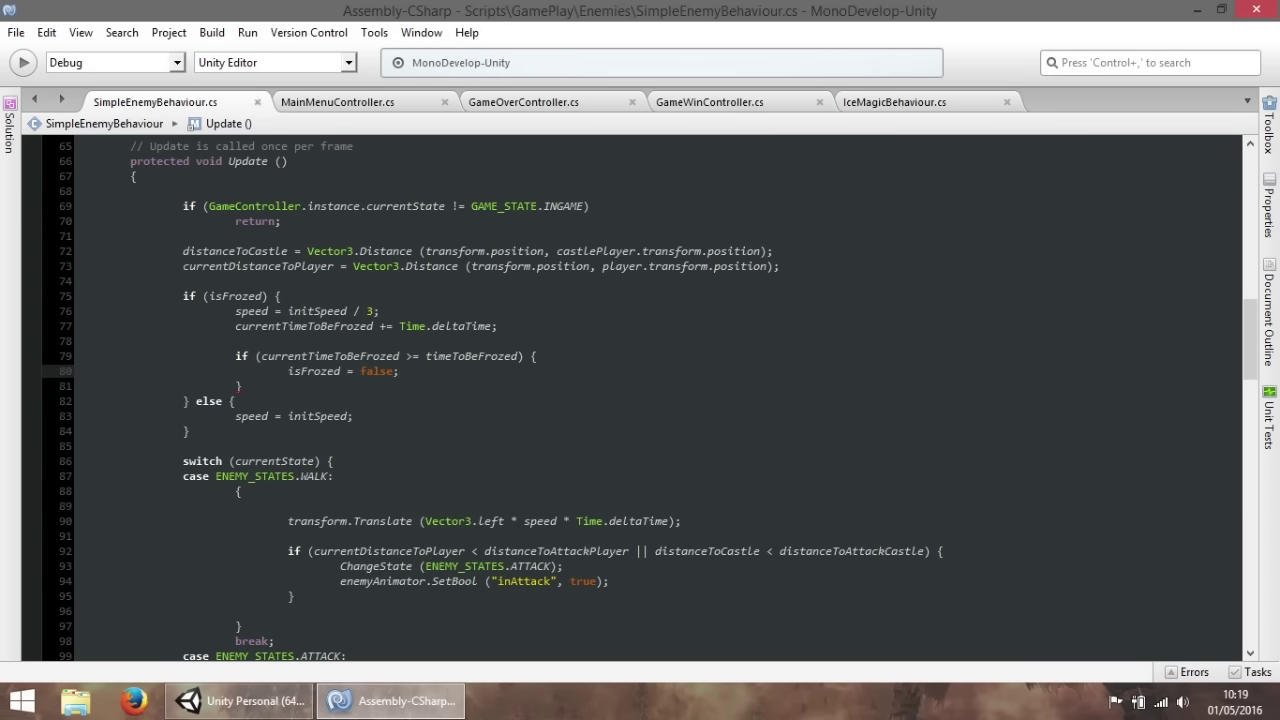
Reset the timer with 'currentTimeToBeFrozed = 0;' in the check and save.
key("Up")
key("Up")
key("Down")
left_click(412, 373)
key("Return")
type("currentTimeToBeFrozed = 0;")
left_click(412, 268)
key("ctrl+s")
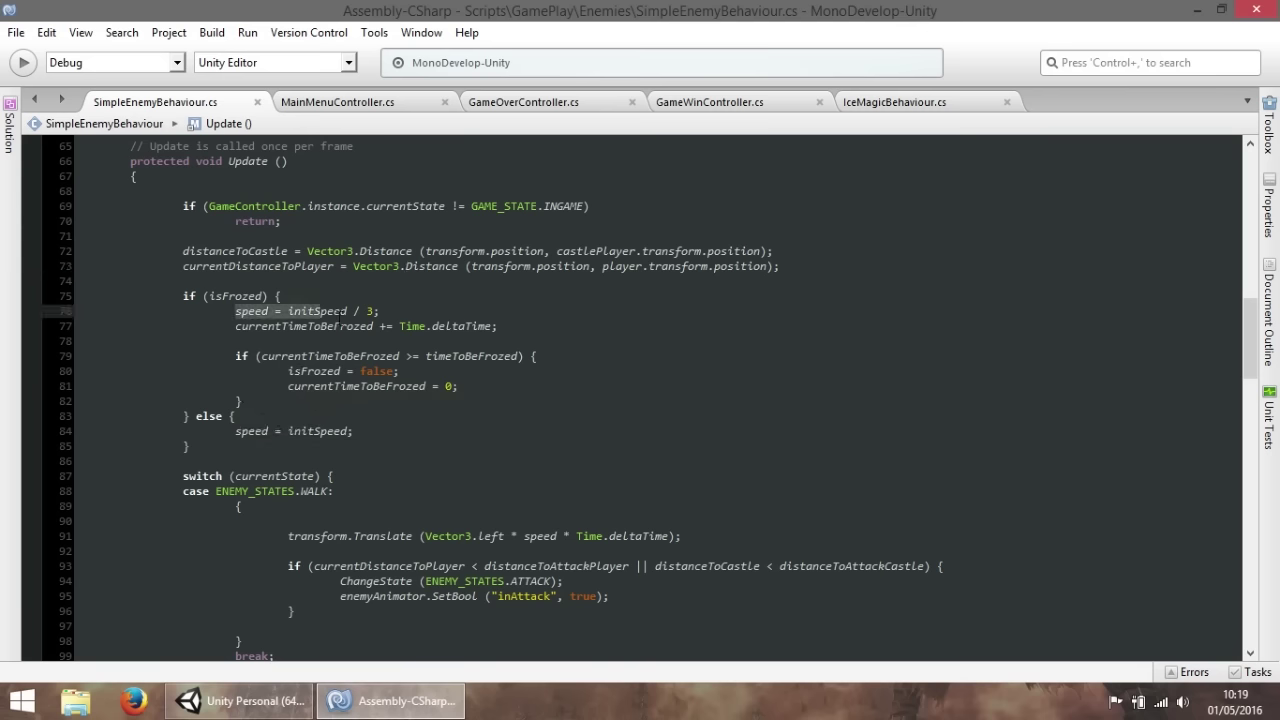
left_click_drag(208, 326, 516, 334)
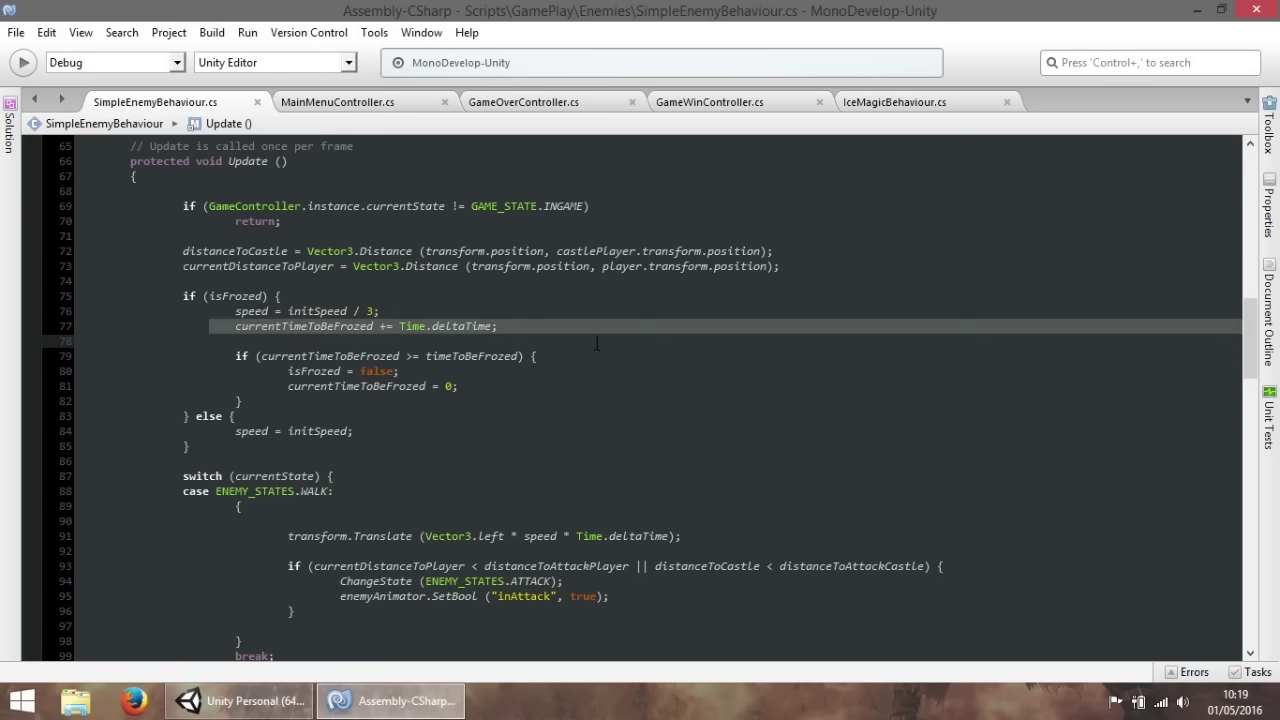
left_click(575, 345)
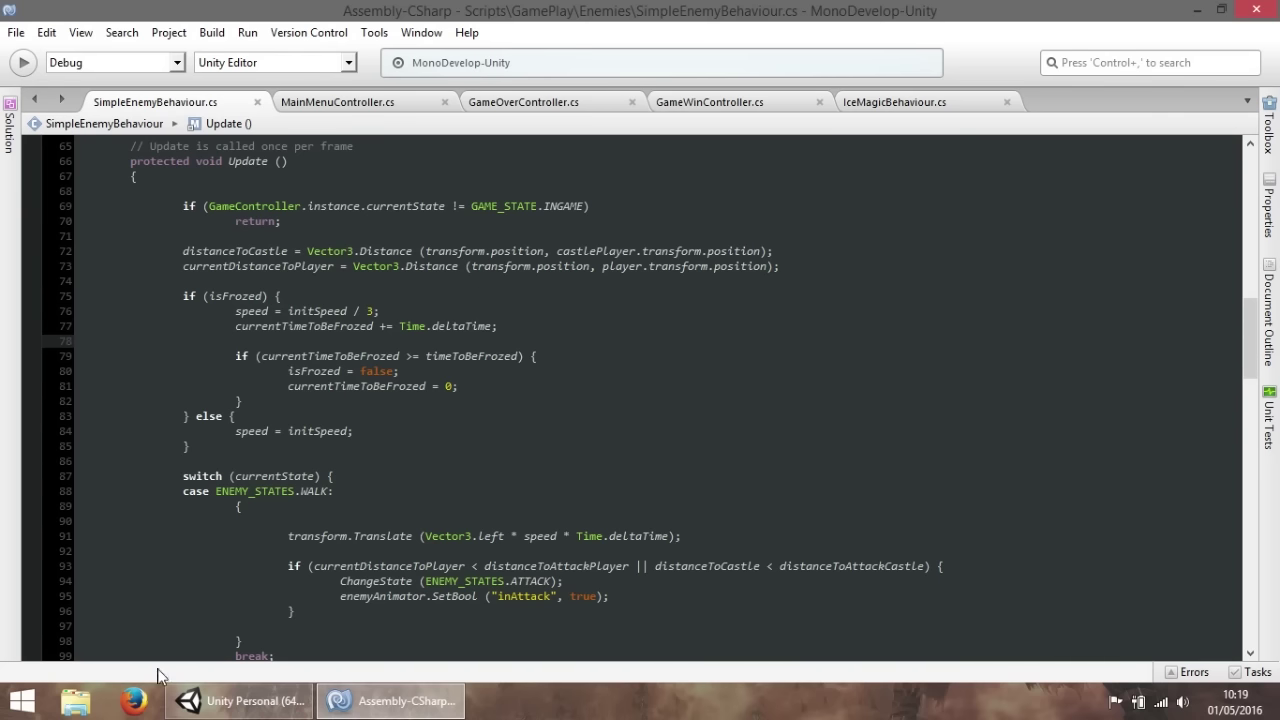
Switch to Unity, play the level with the updated enemy script, then stop it.
left_click(185, 700)
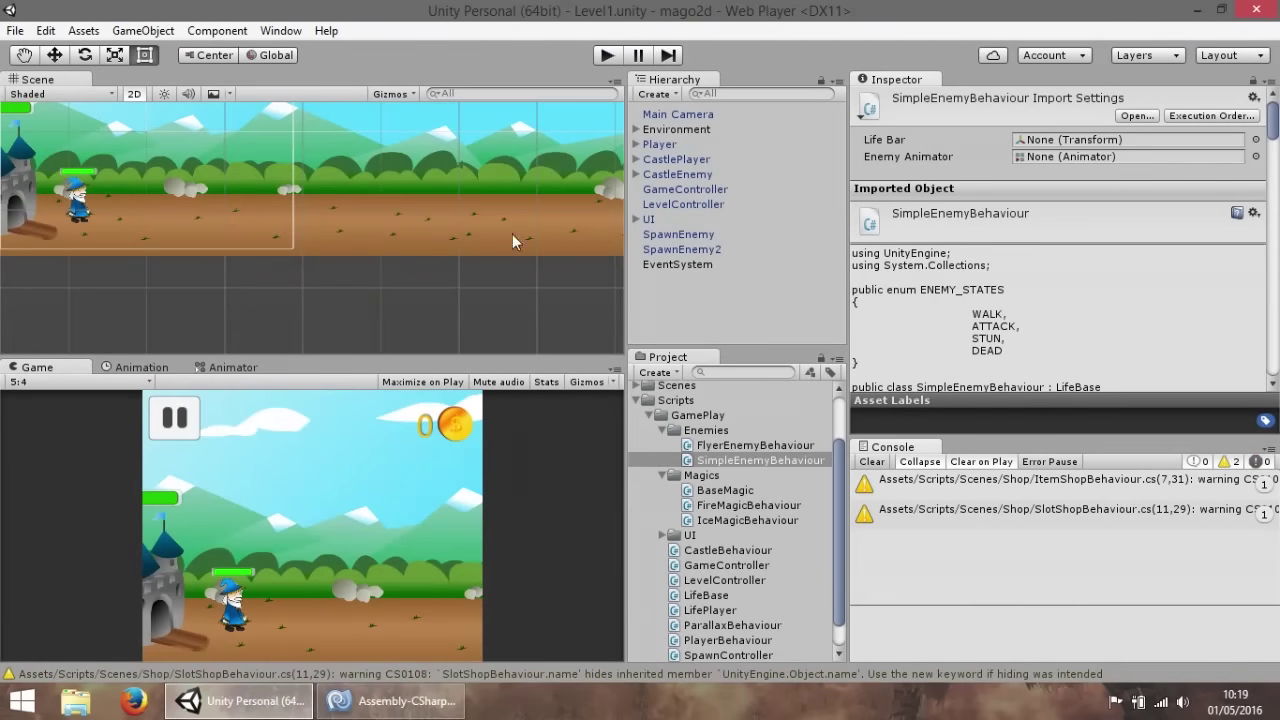
left_click(607, 55)
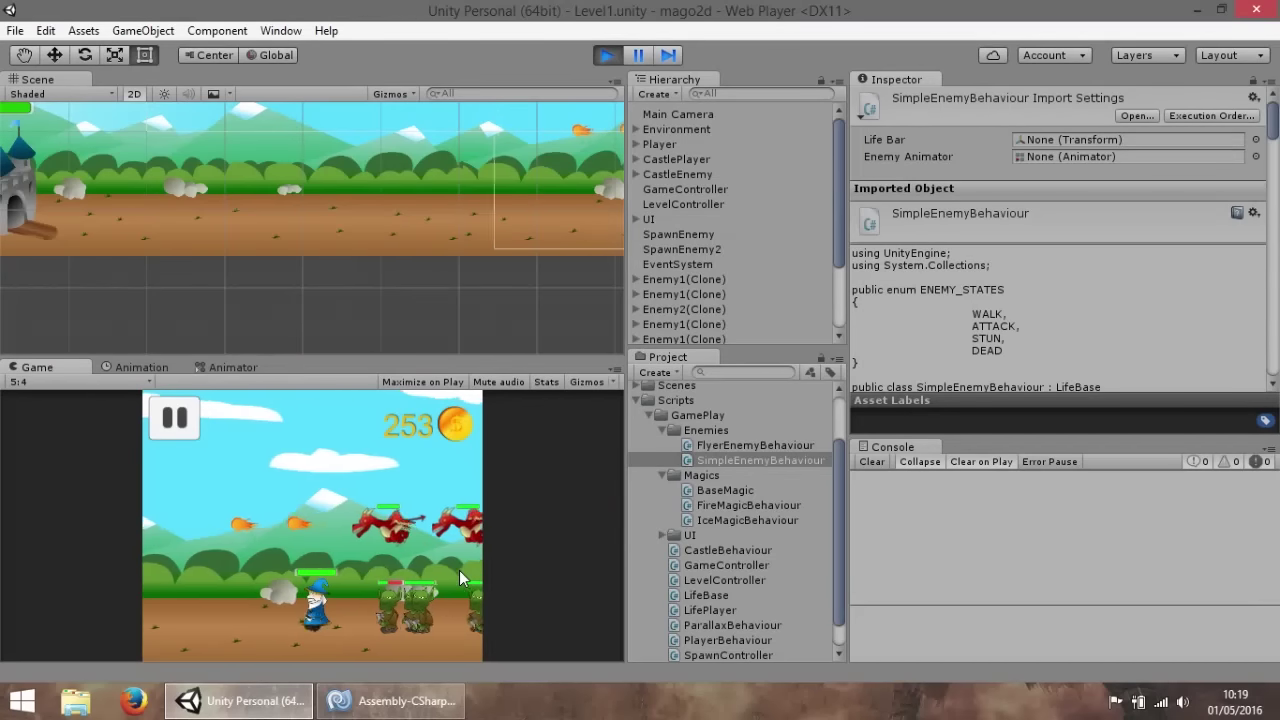
left_click(606, 56)
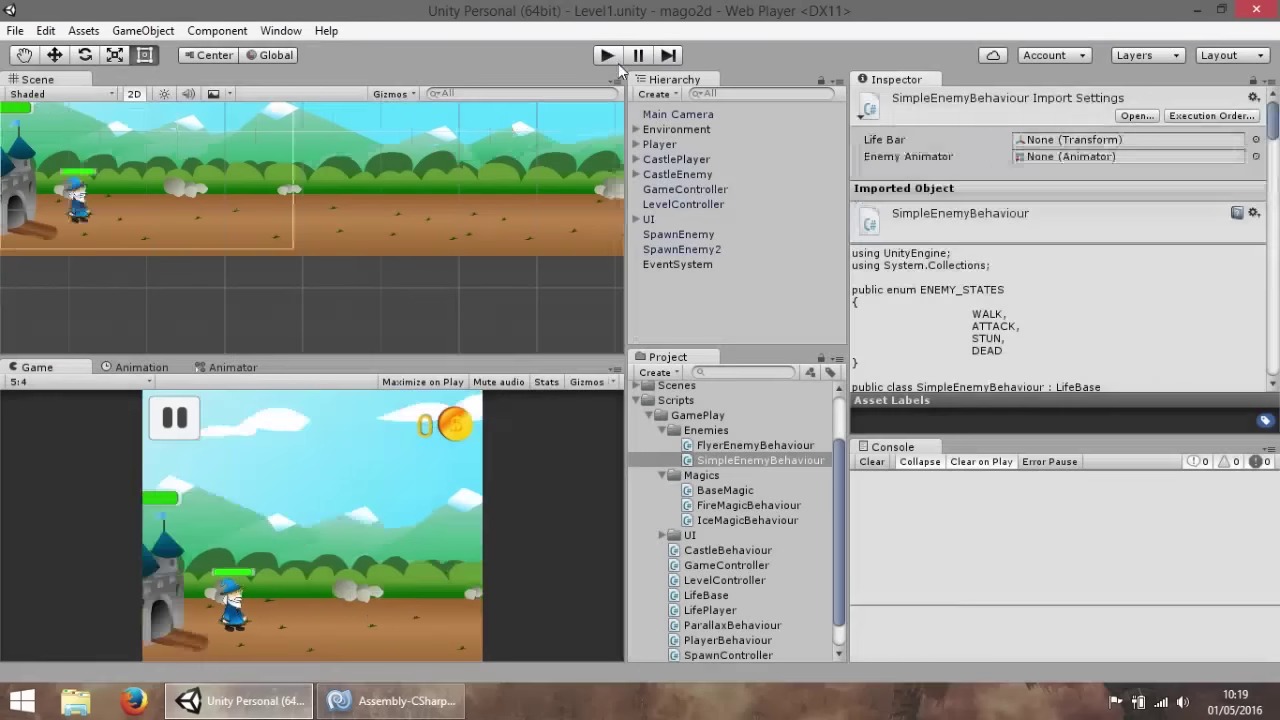
scroll(740, 543, "down", 2)
scroll(740, 543, "up", 5)
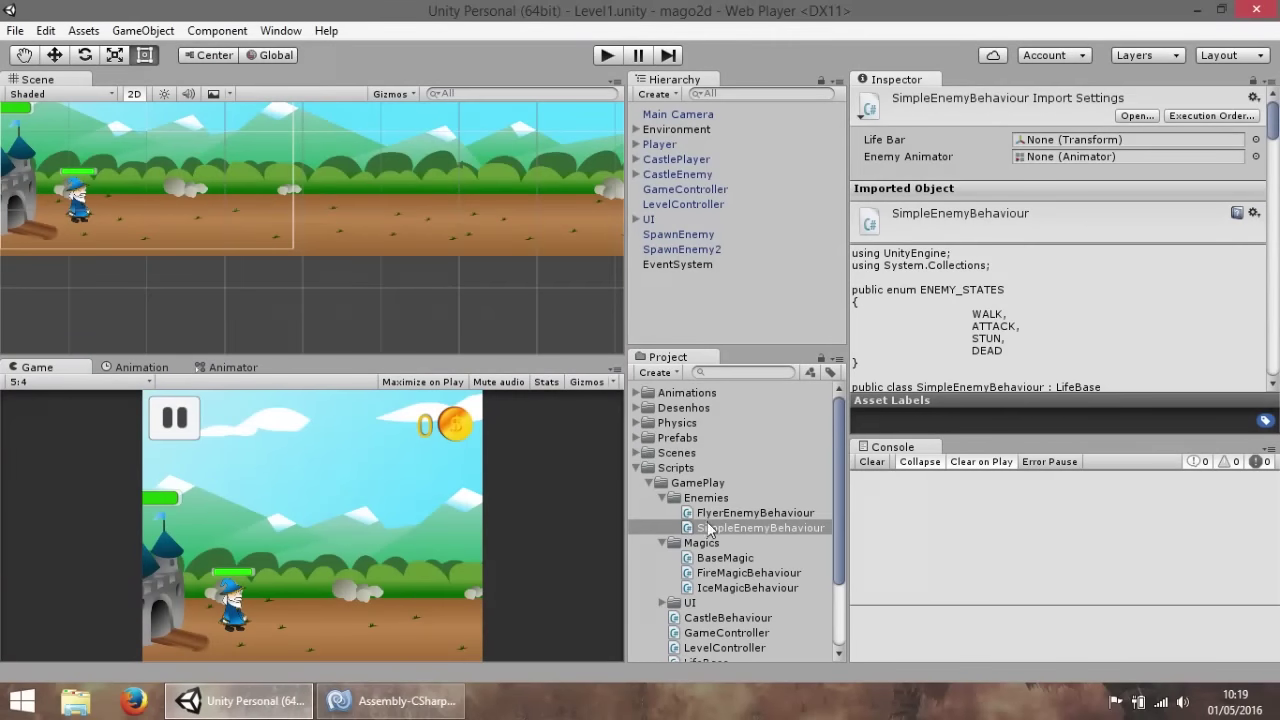
Set the IceShot prefab's Time To Froze Enemy to 3.
left_click(652, 438)
left_click(637, 438)
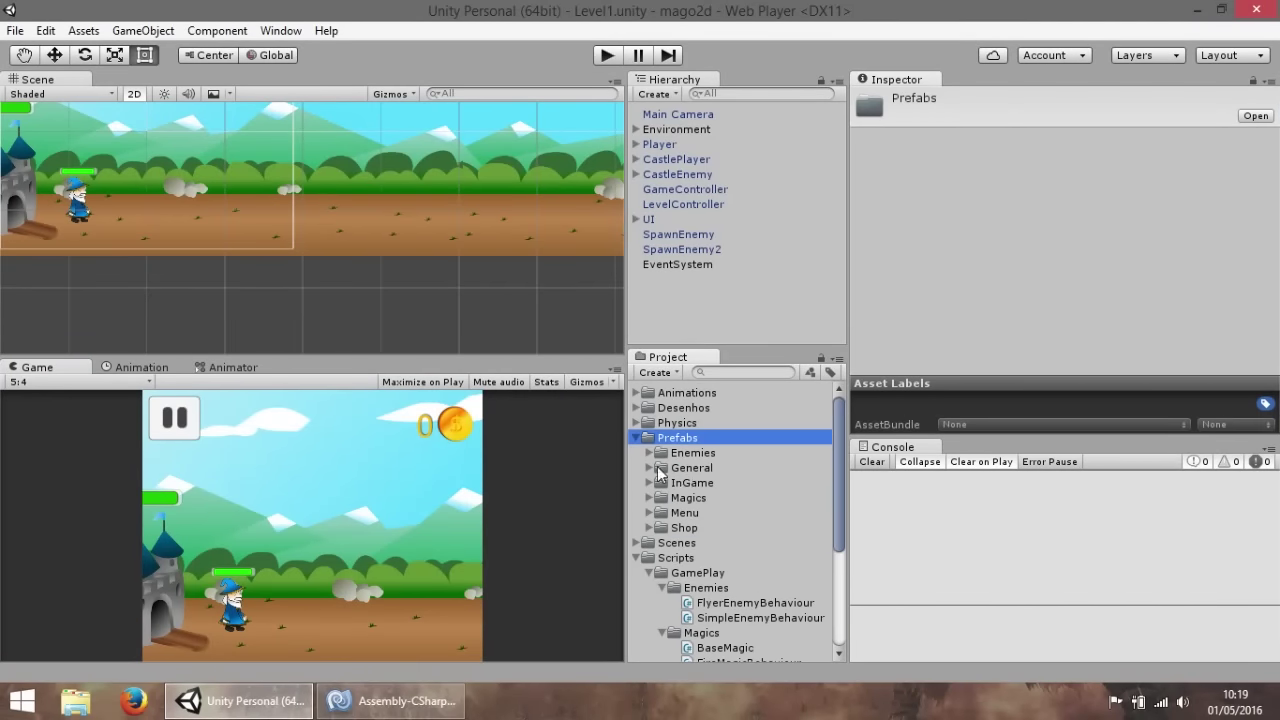
left_click(650, 497)
left_click(705, 527)
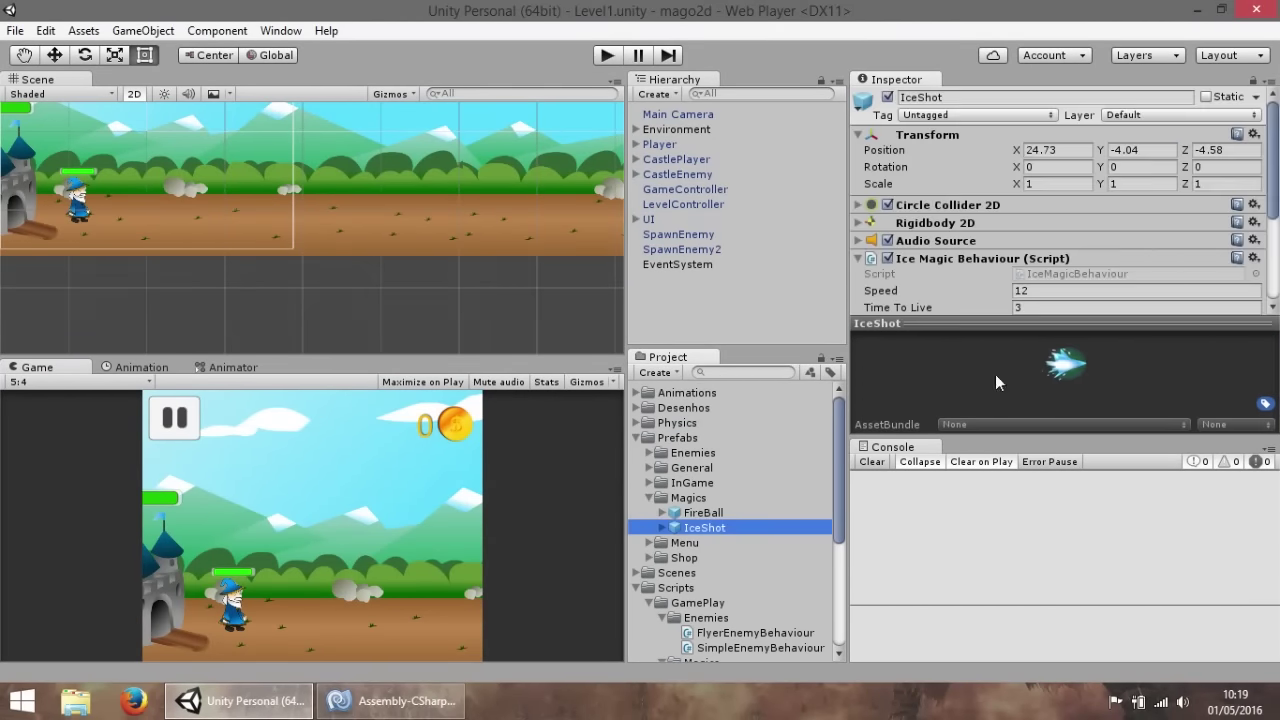
scroll(1137, 245, "down", 5)
left_click(1038, 274)
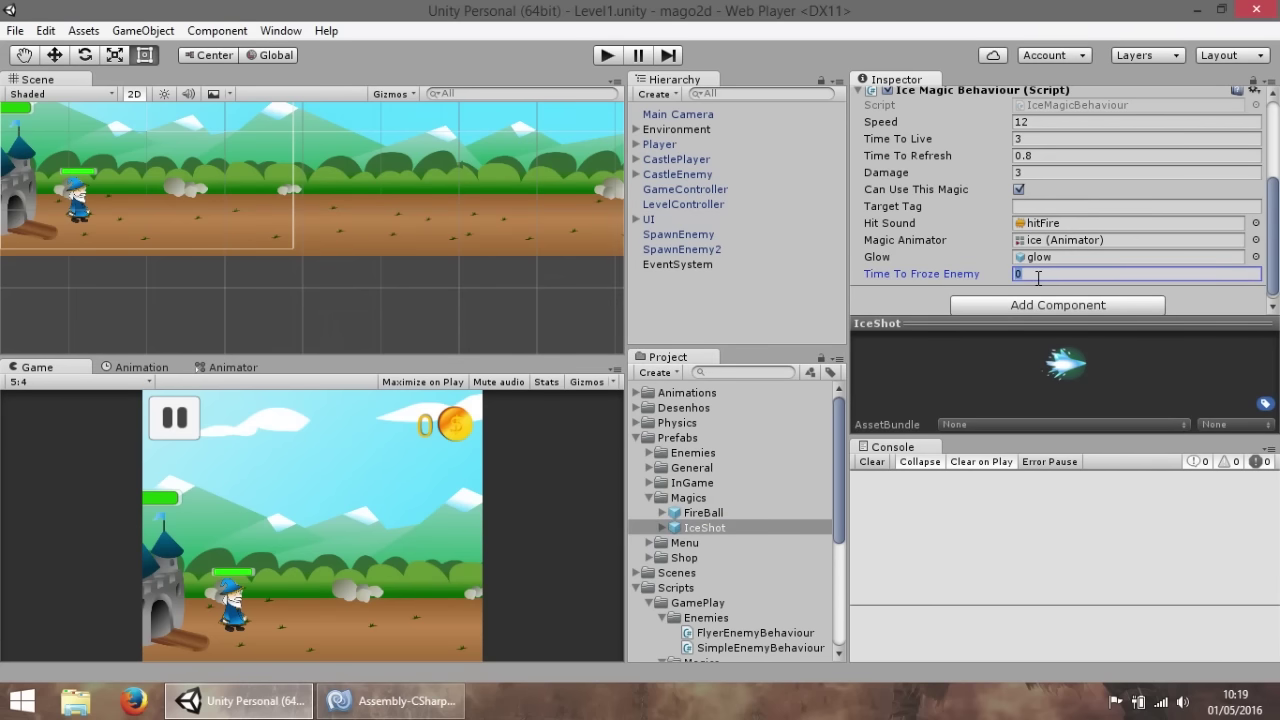
type("3")
Play the game to test the 3-second freeze, then stop it.
left_click(607, 55)
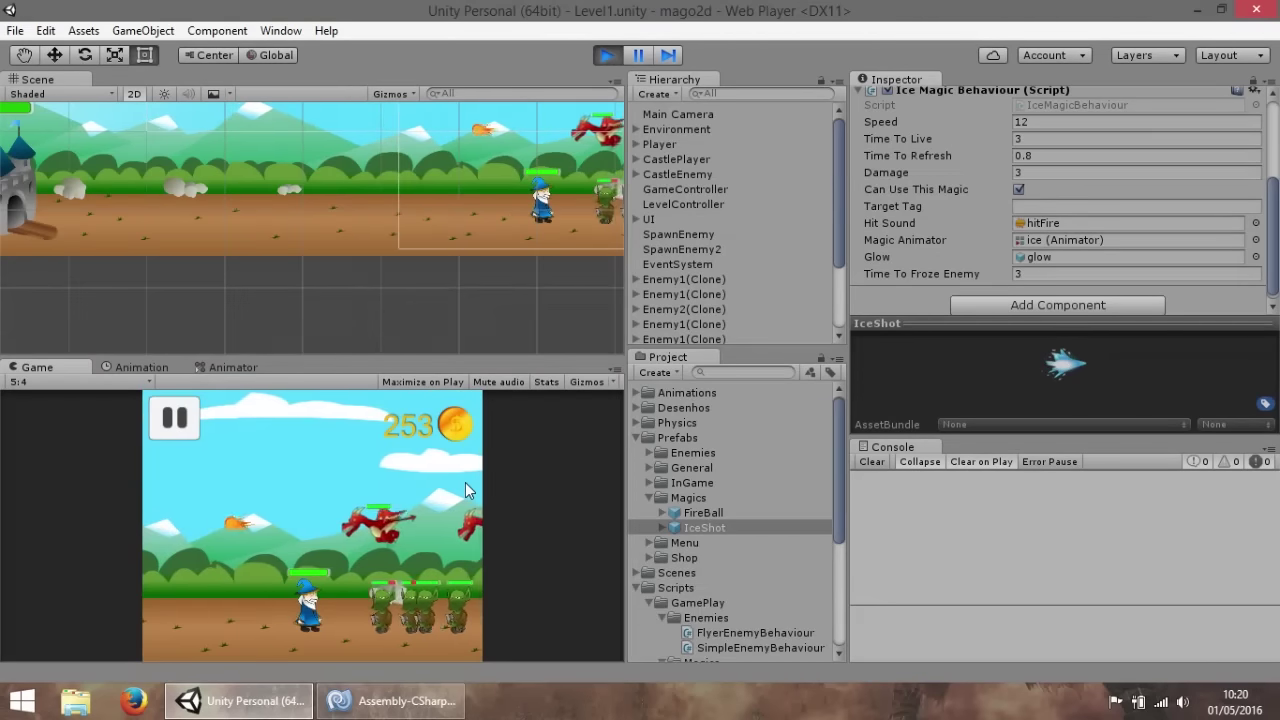
left_click(607, 55)
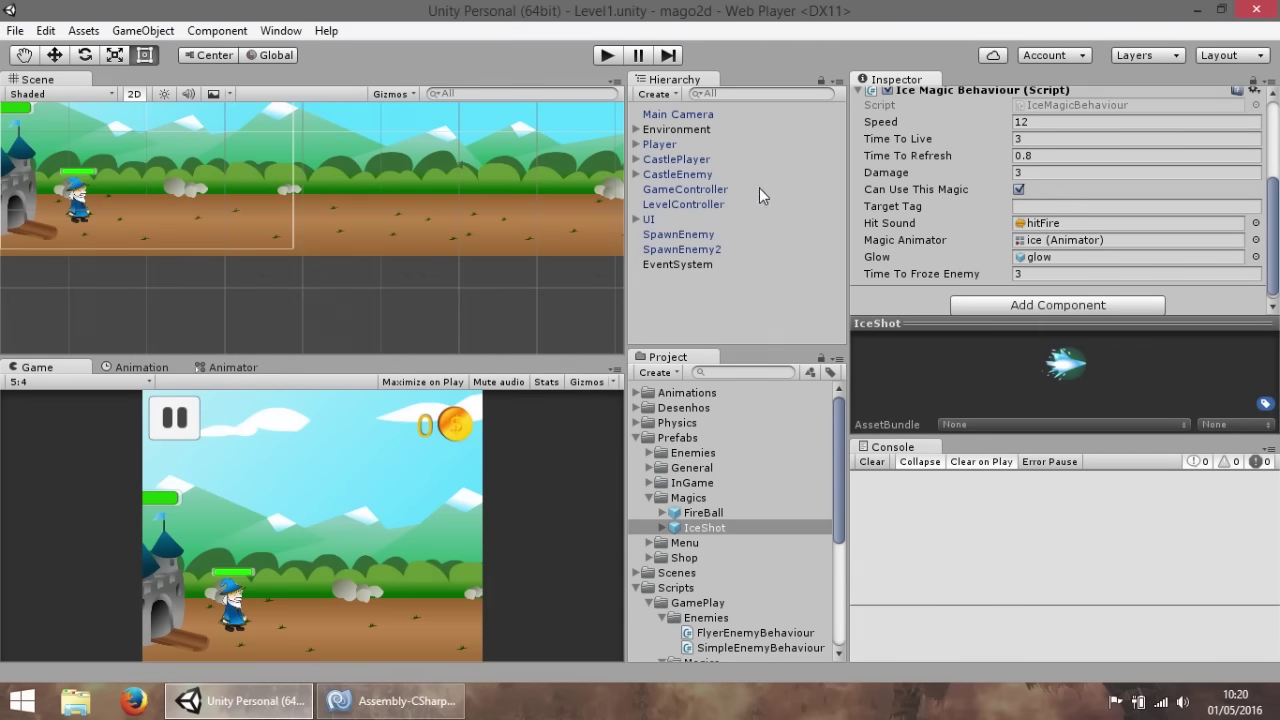
scroll(727, 538, "down", 5)
scroll(726, 536, "up", 5)
scroll(726, 536, "down", 5)
scroll(785, 485, "up", 5)
Select the Enemy1 prefab in the Prefabs enemies folder.
left_click(635, 588)
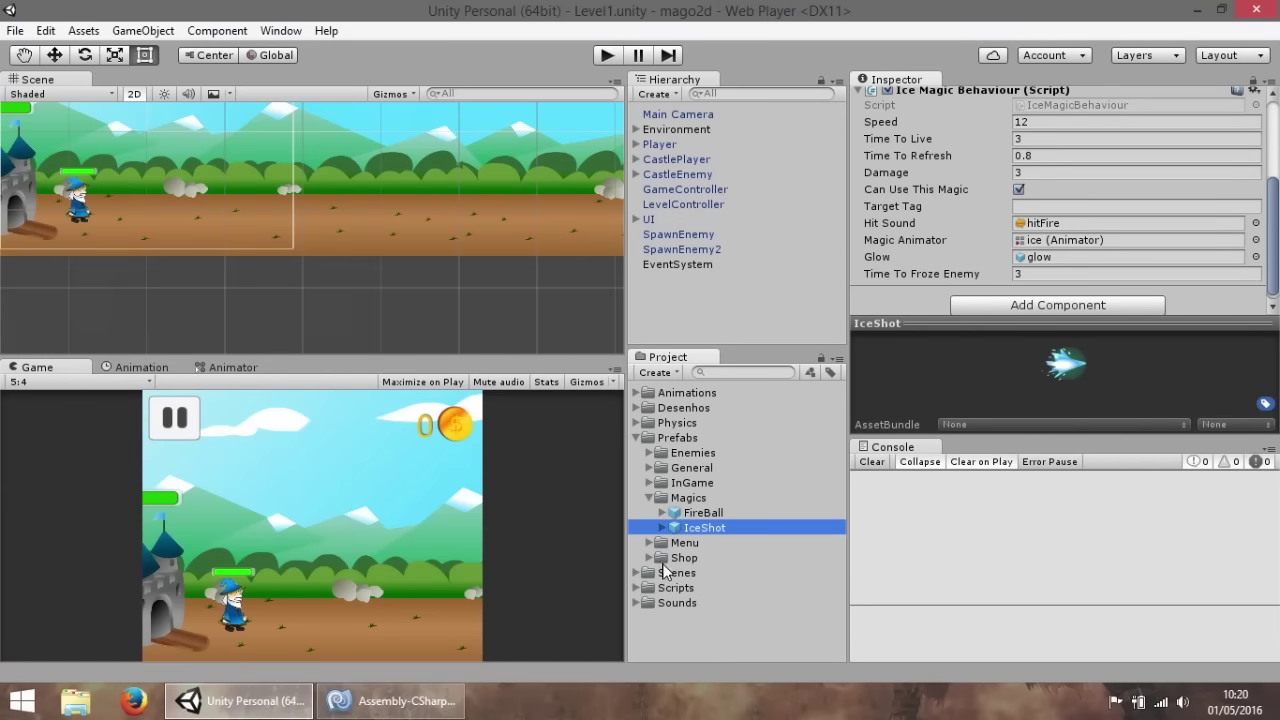
left_click(649, 453)
left_click(712, 468)
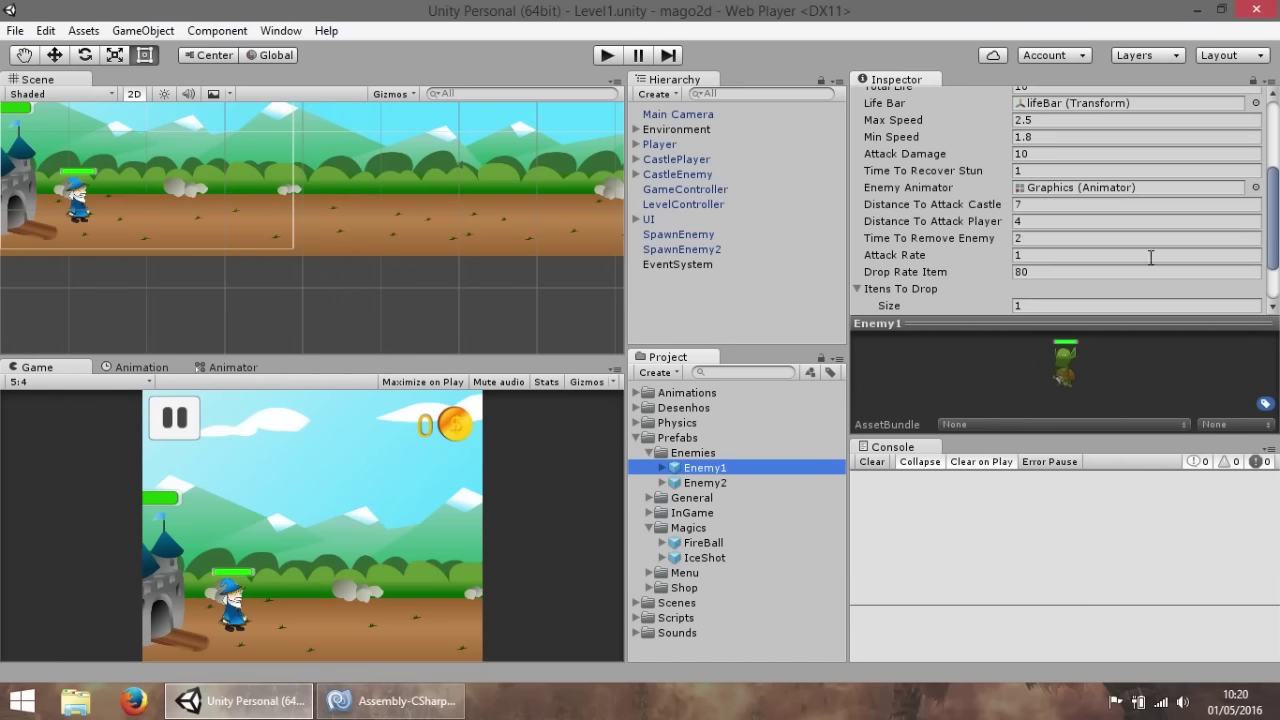
scroll(1150, 258, "down", 3)
Place an Enemy1 instance in the scene and select its Graphics child.
left_click_drag(714, 474, 680, 295)
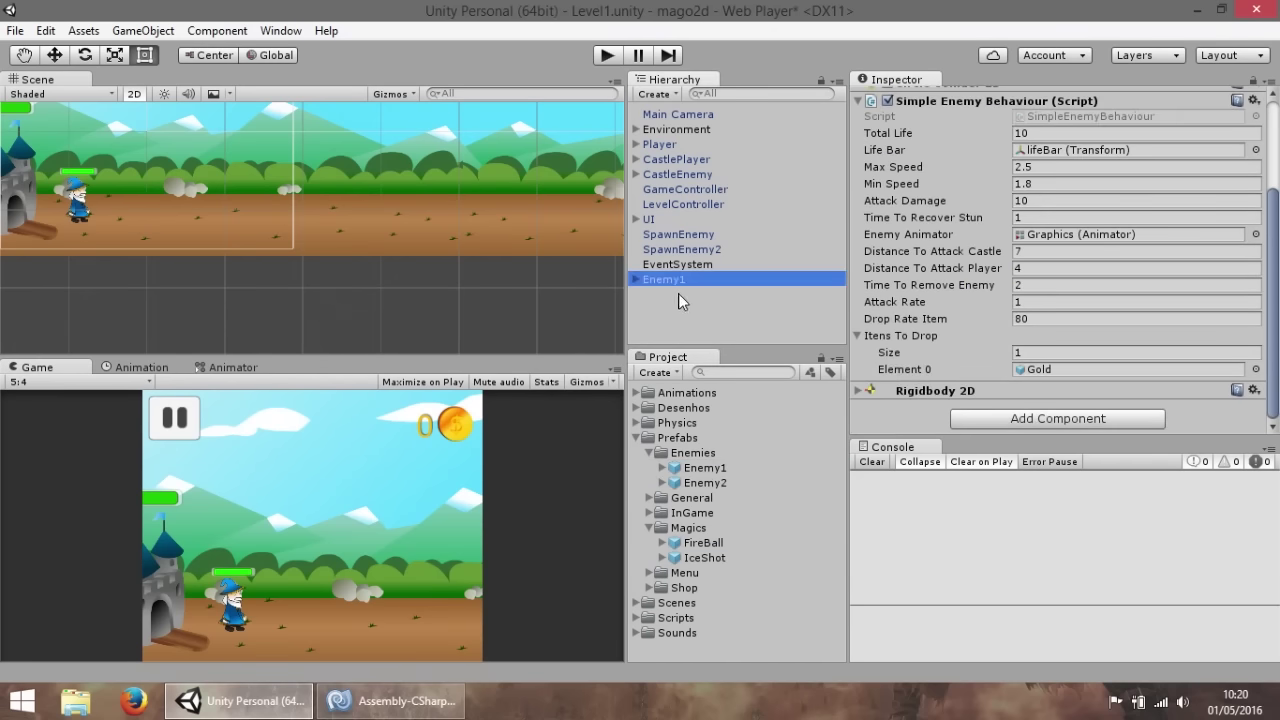
left_click(163, 372)
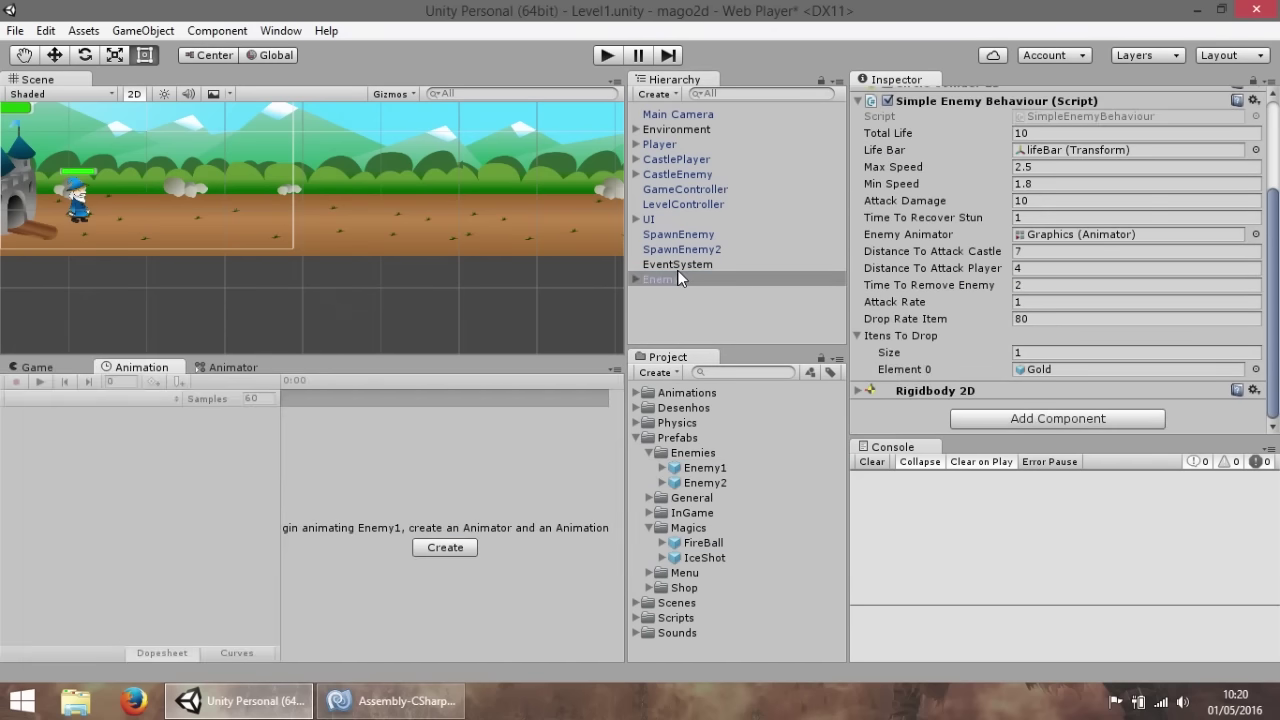
left_click(637, 279)
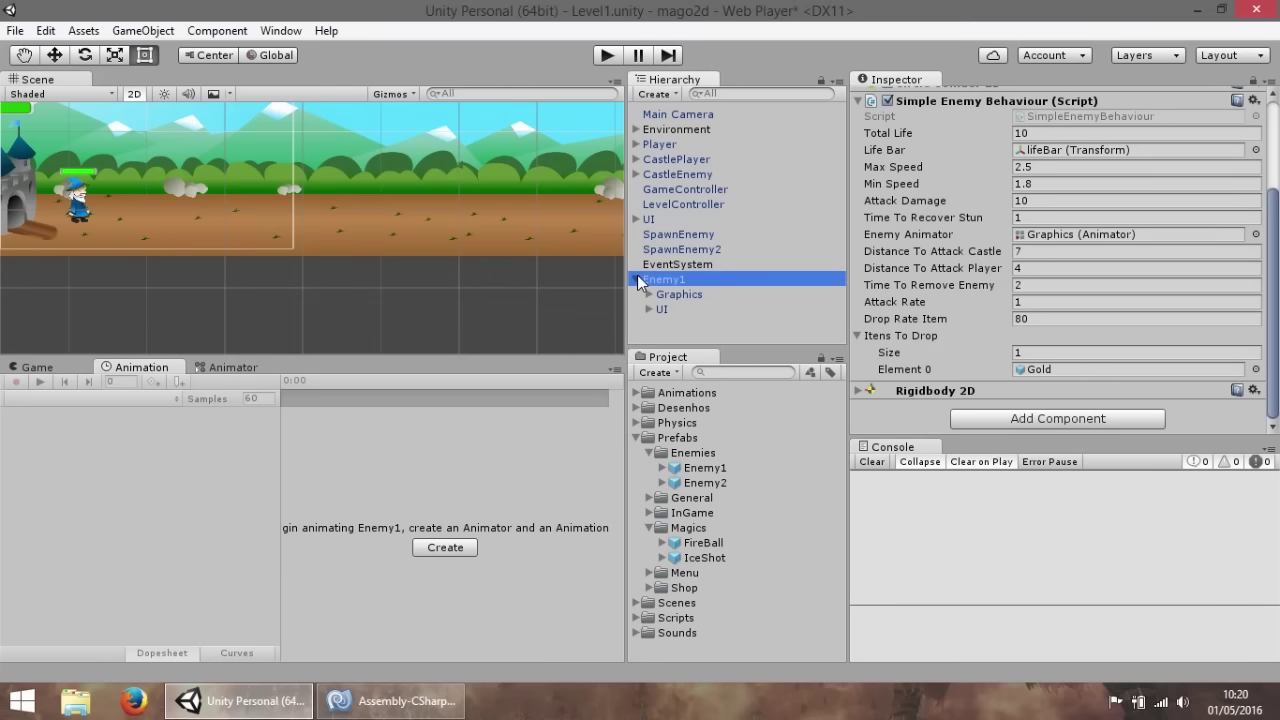
left_click(707, 295)
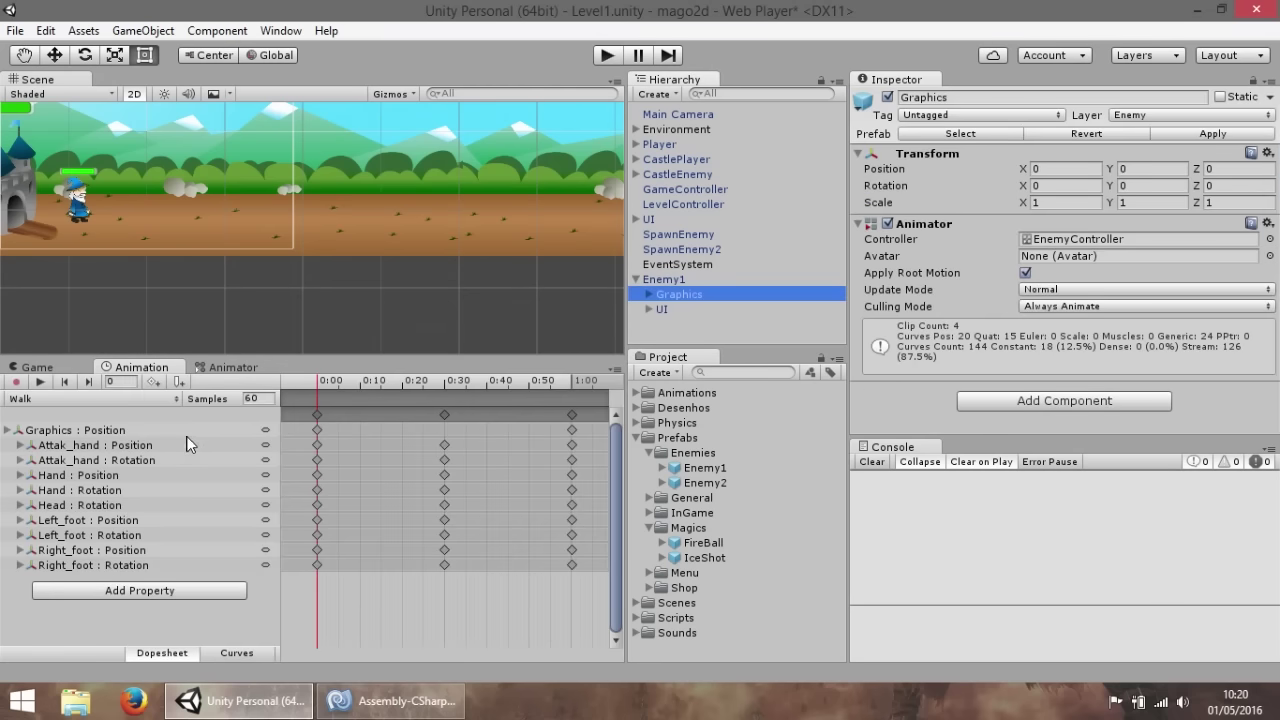
left_click(222, 367)
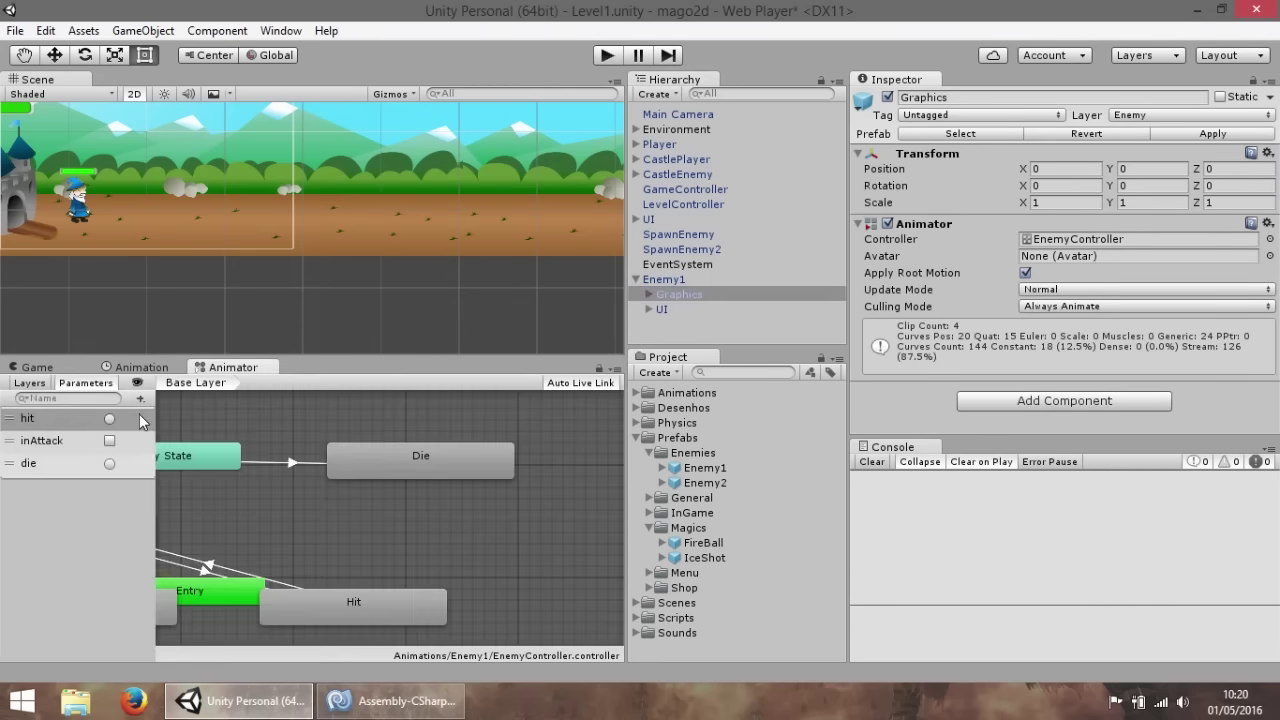
left_click(141, 370)
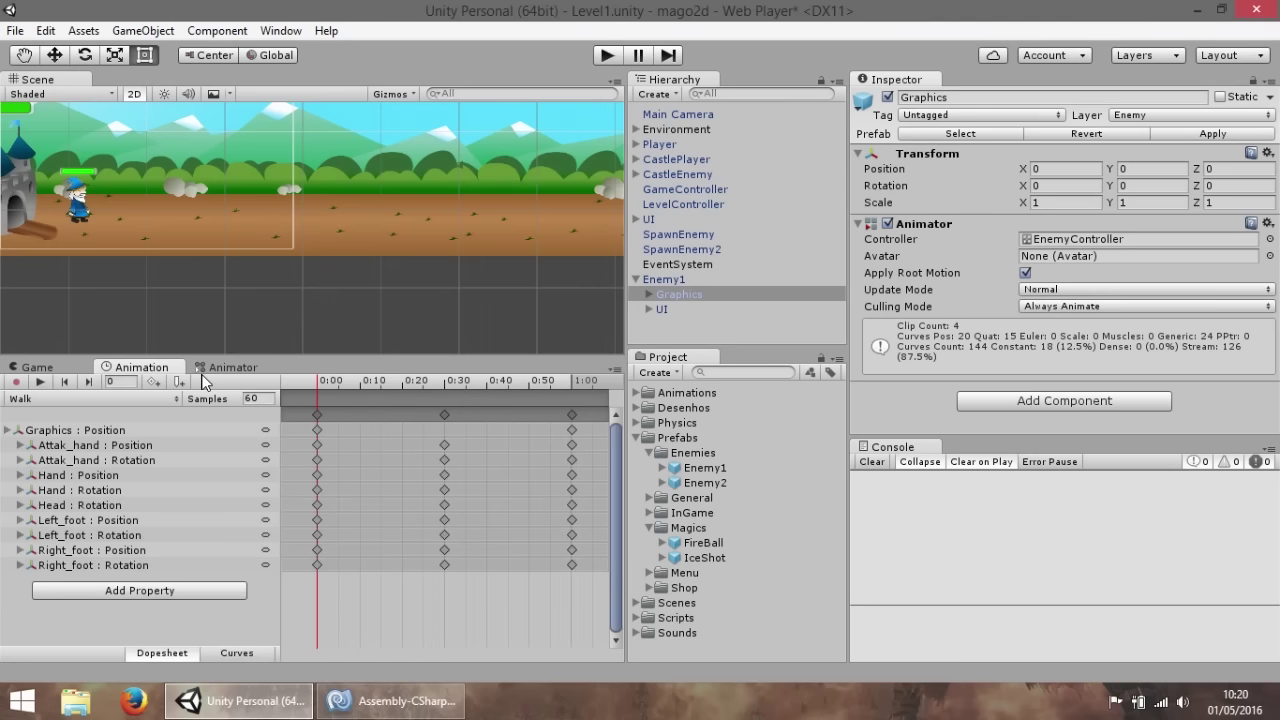
Create a new animation clip named Froze in Animations/Enemy1.
left_click(149, 398)
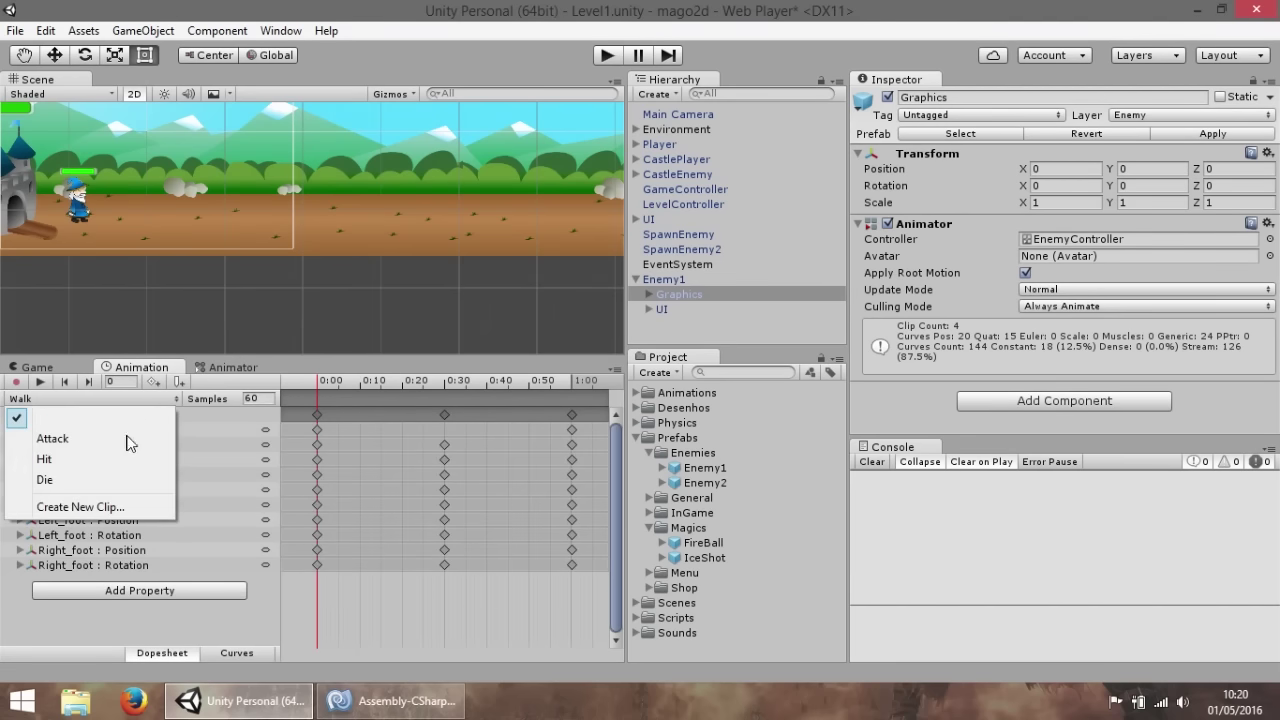
left_click(84, 509)
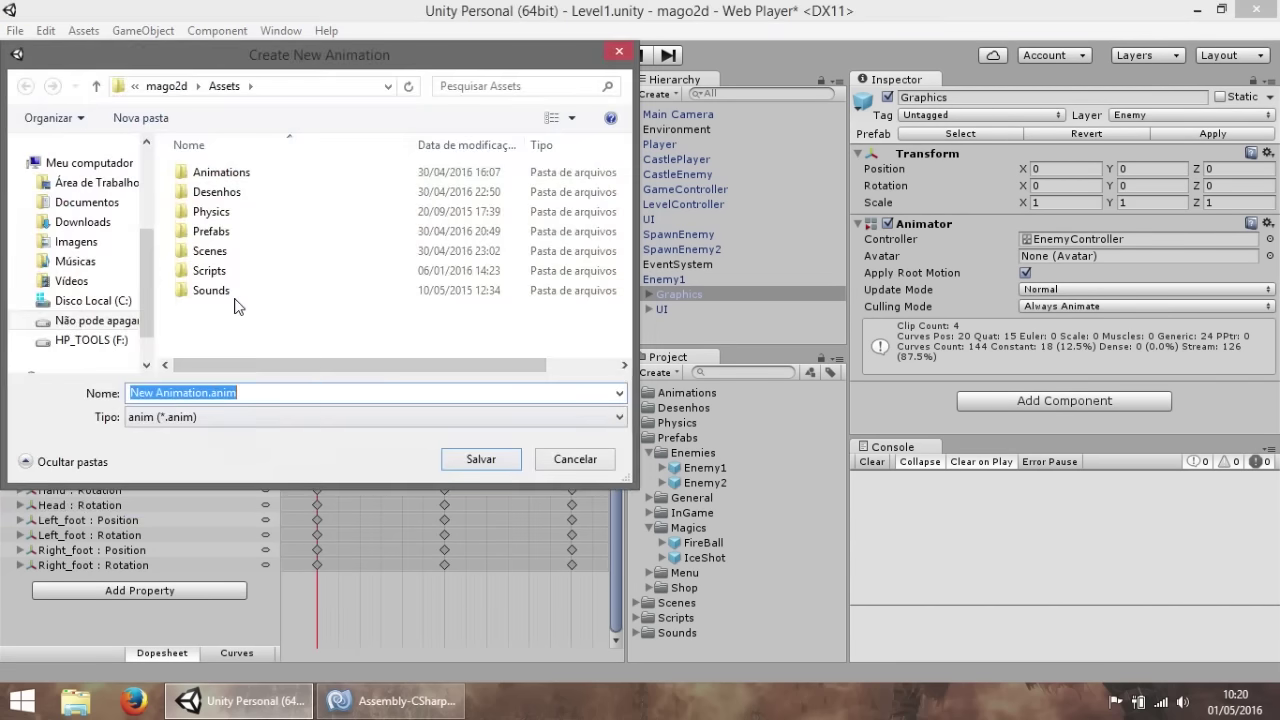
double_click(238, 172)
double_click(238, 172)
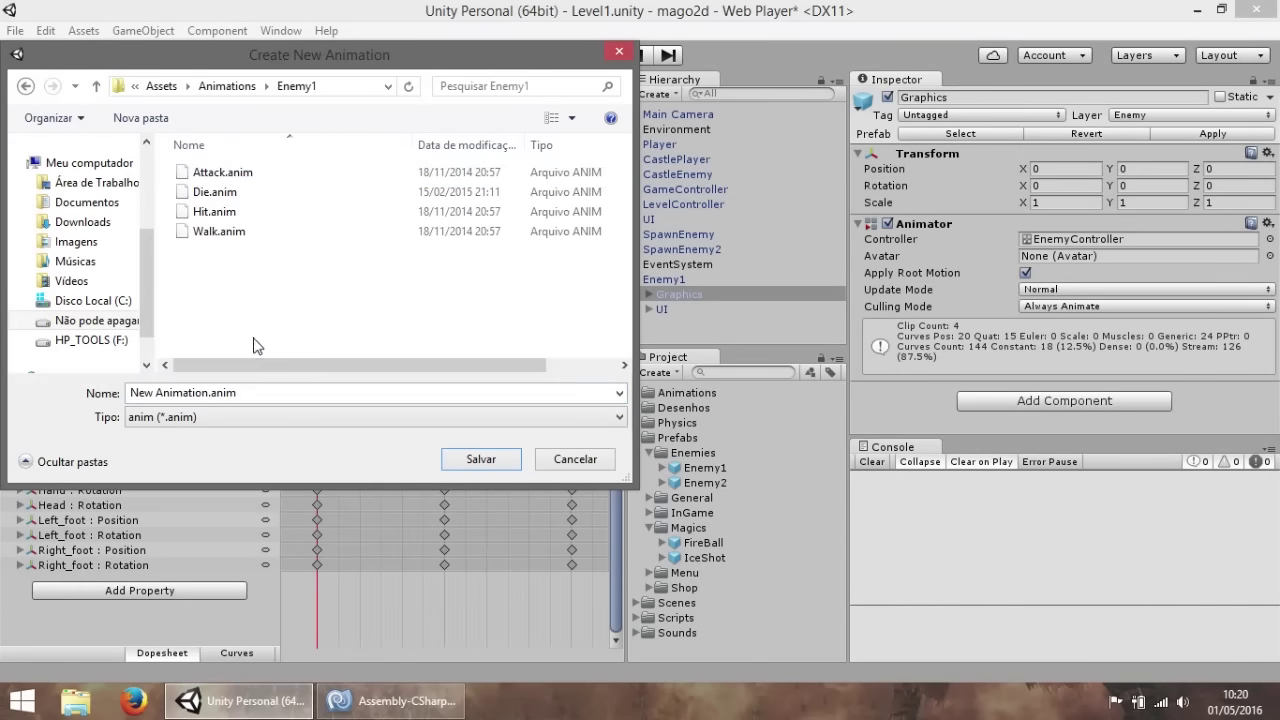
left_click(253, 392)
type("Froz")
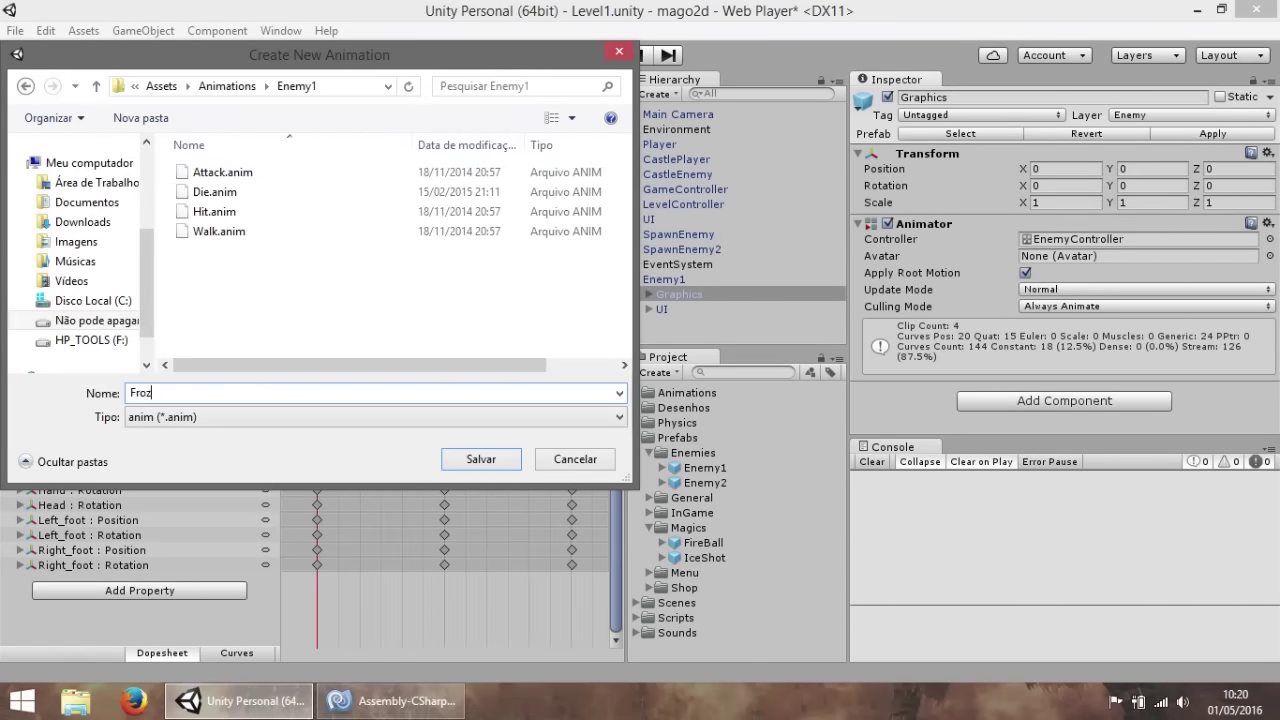
key("Return")
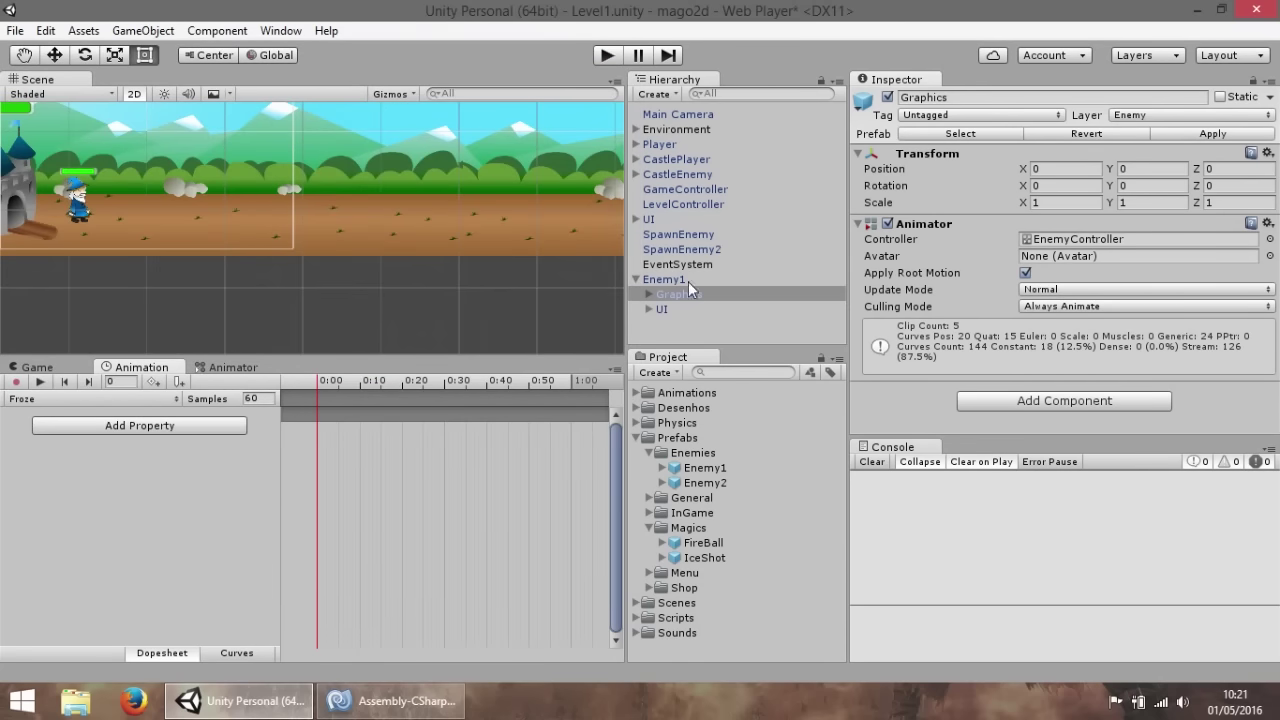
Expand Graphics and select Enemy1's body parts from Head through Right_foot.
left_click(649, 294)
scroll(706, 296, "down", 1)
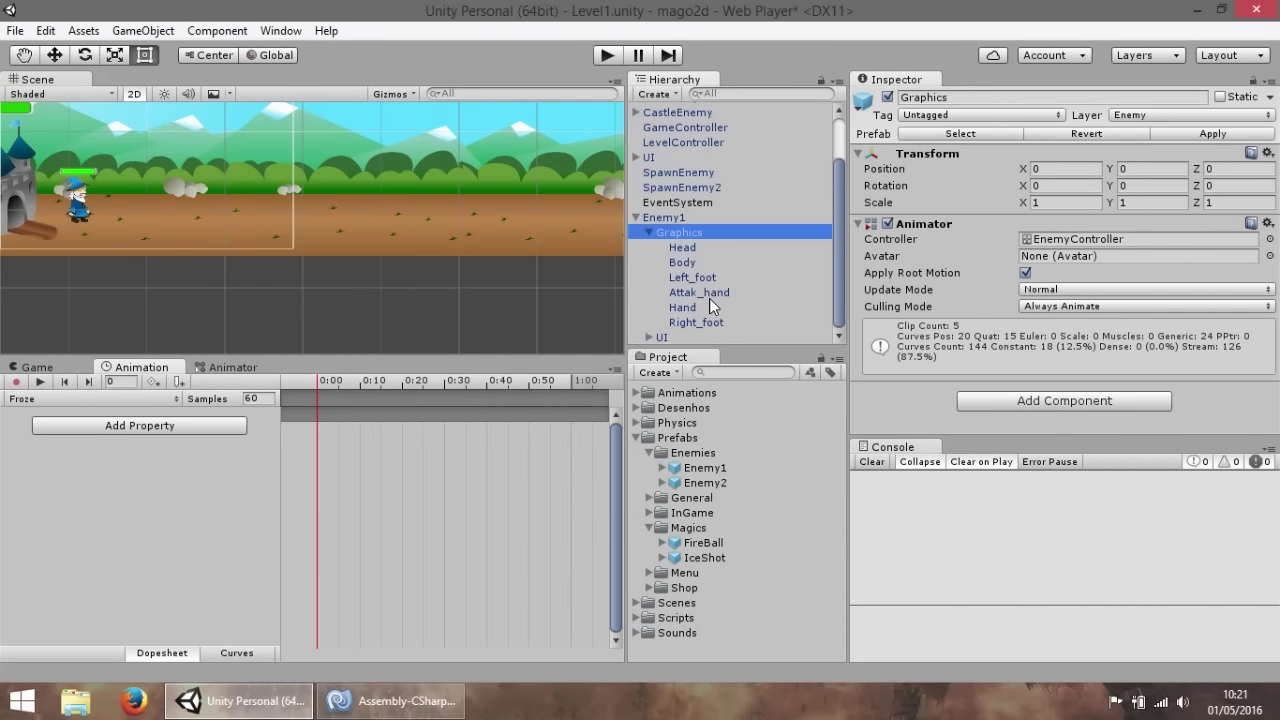
left_click(680, 248)
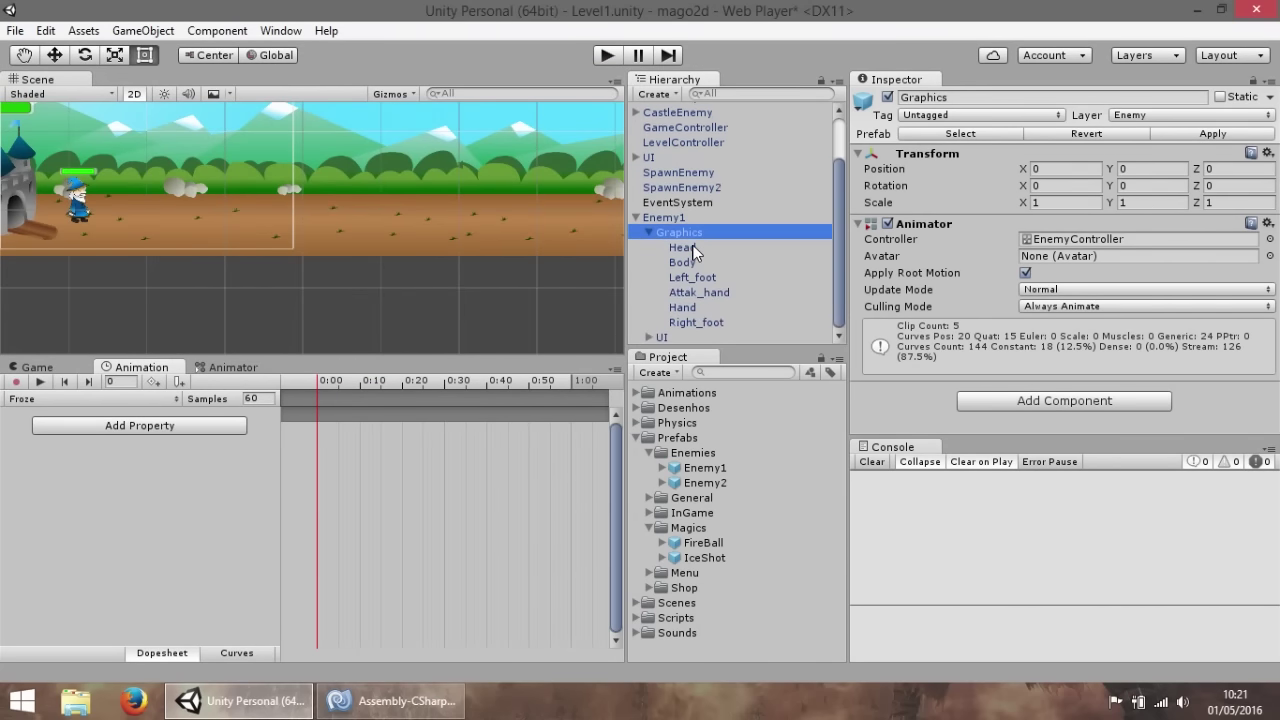
left_click(695, 320, "shift")
Try a cyan tint on the selected body parts, then undo it.
left_click(1135, 256)
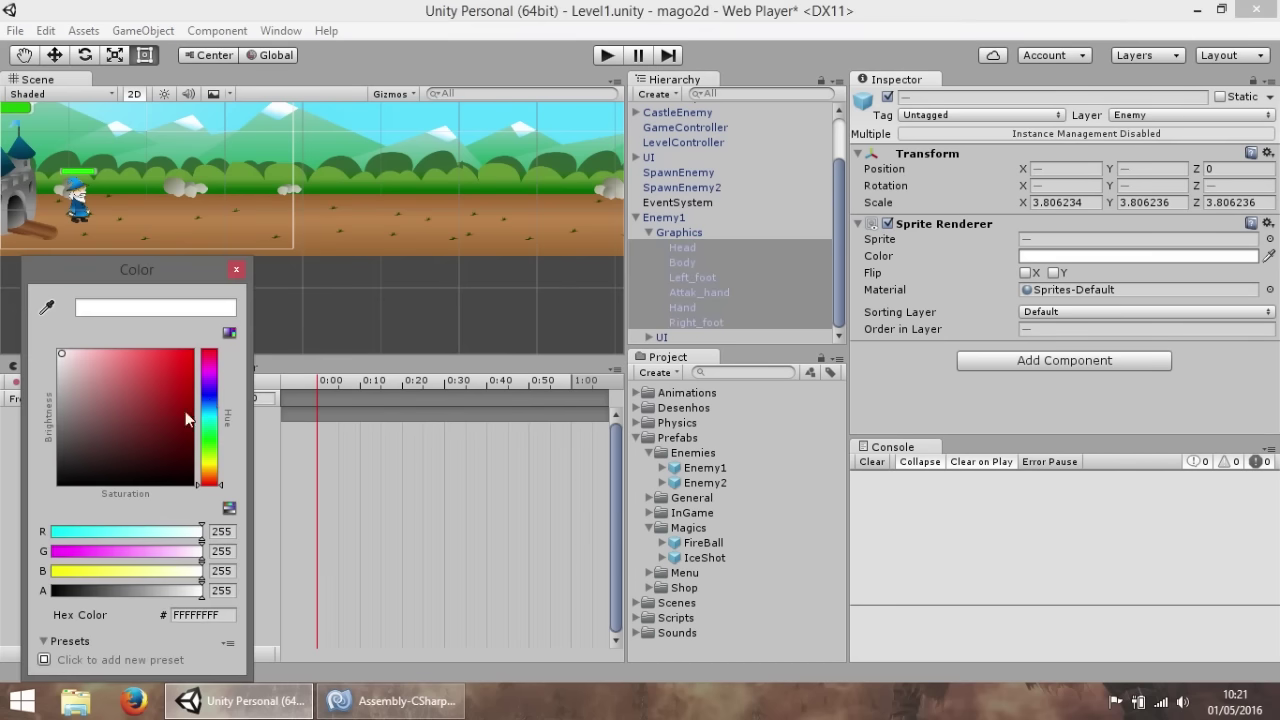
left_click(429, 488)
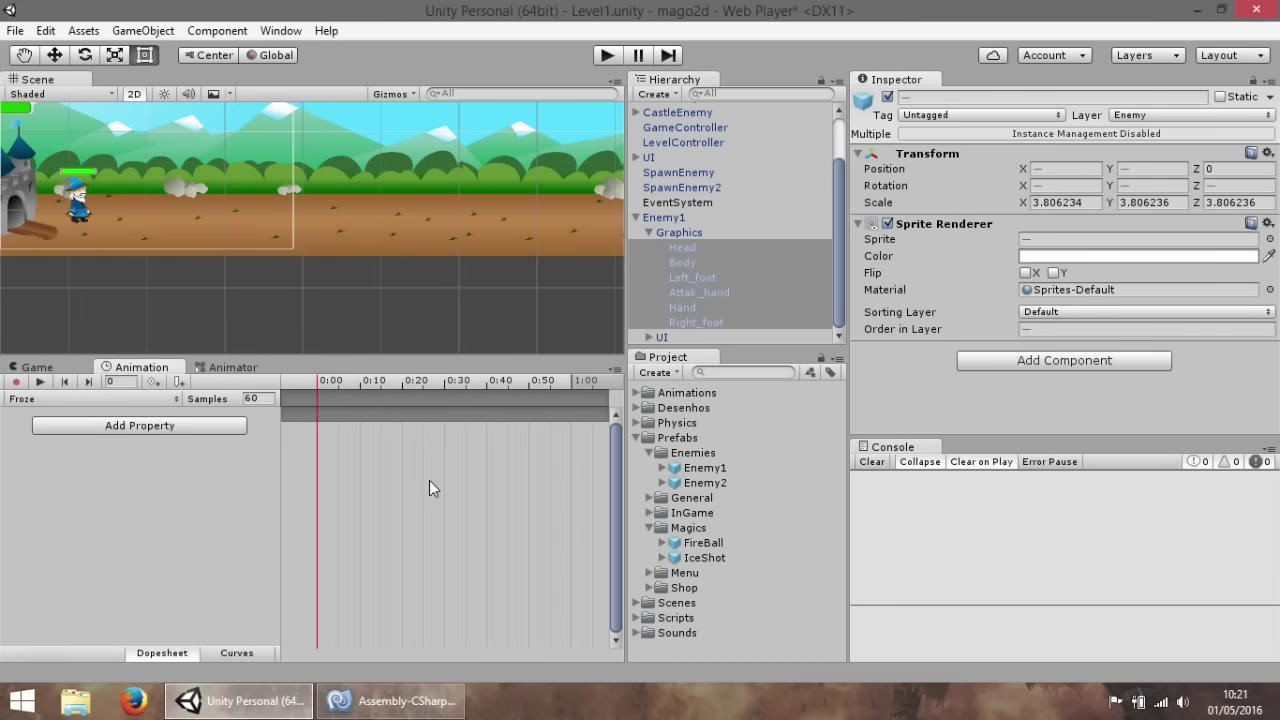
left_click(1070, 256)
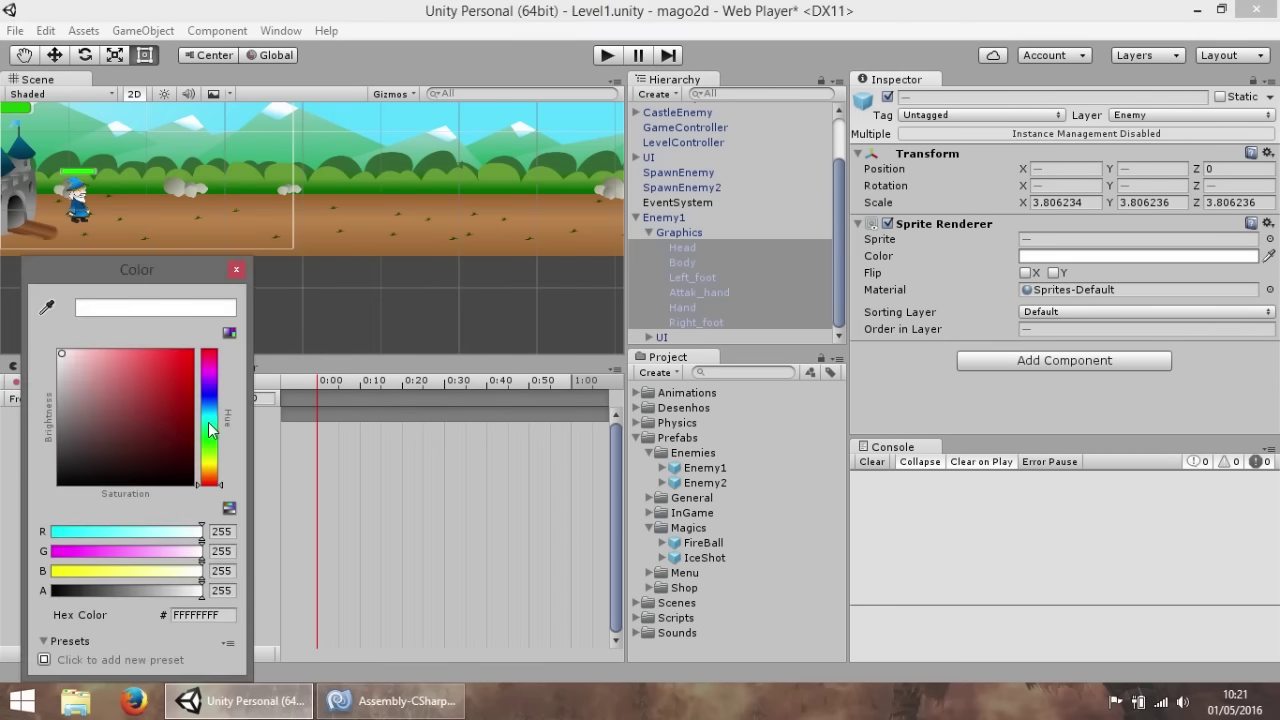
left_click(209, 421)
left_click(345, 516)
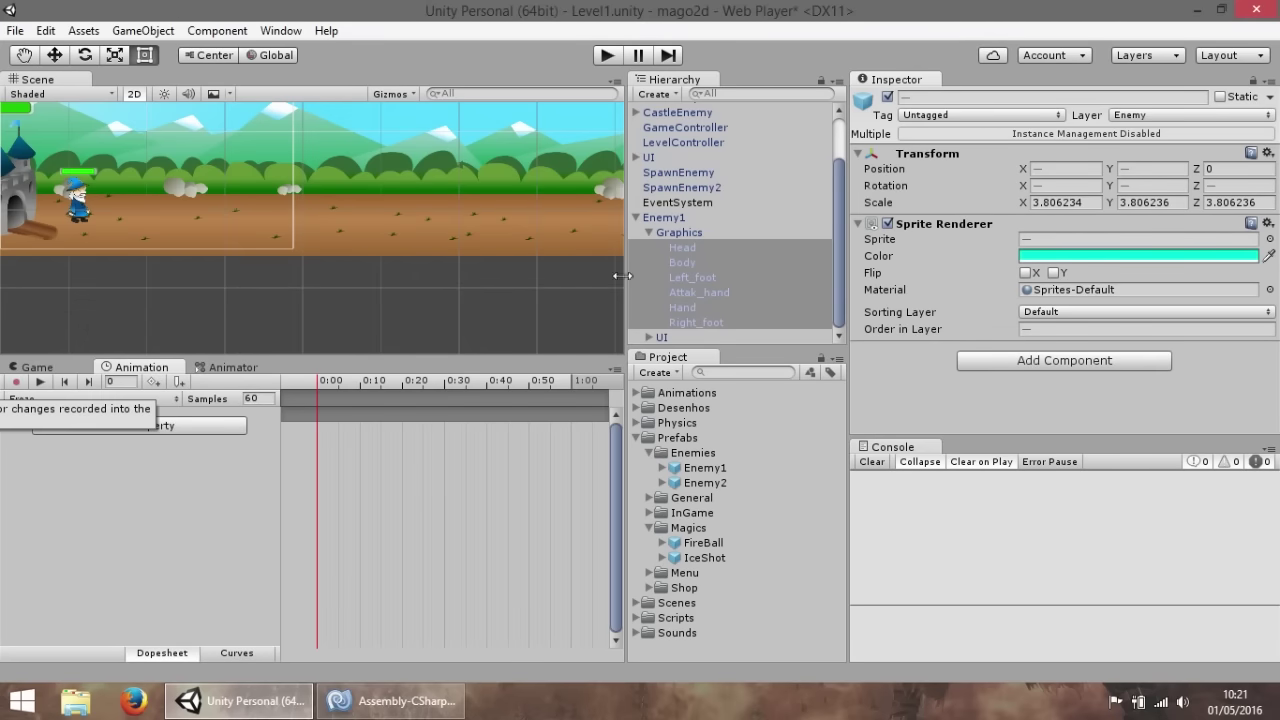
key("ctrl+z")
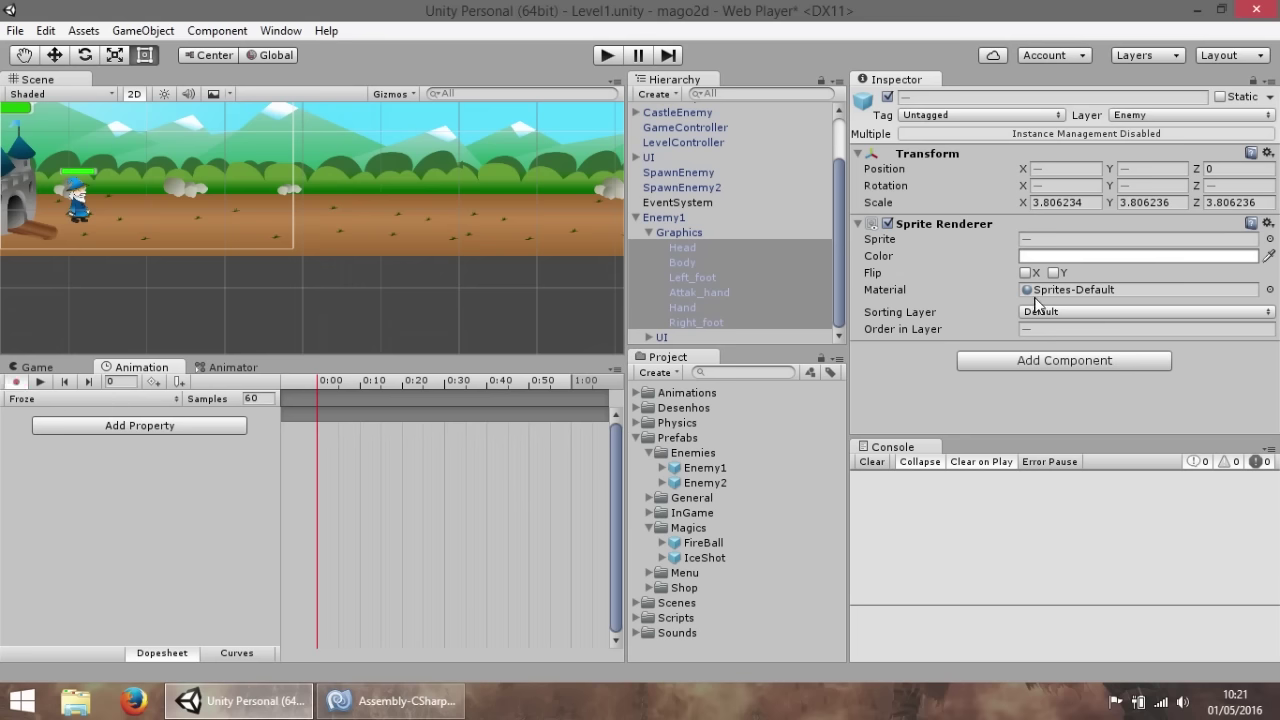
Key a bright cyan-green Sprite Renderer colour for all six parts at frame 0.
left_click(1100, 256)
left_click(209, 423)
left_click_drag(185, 360, 222, 317)
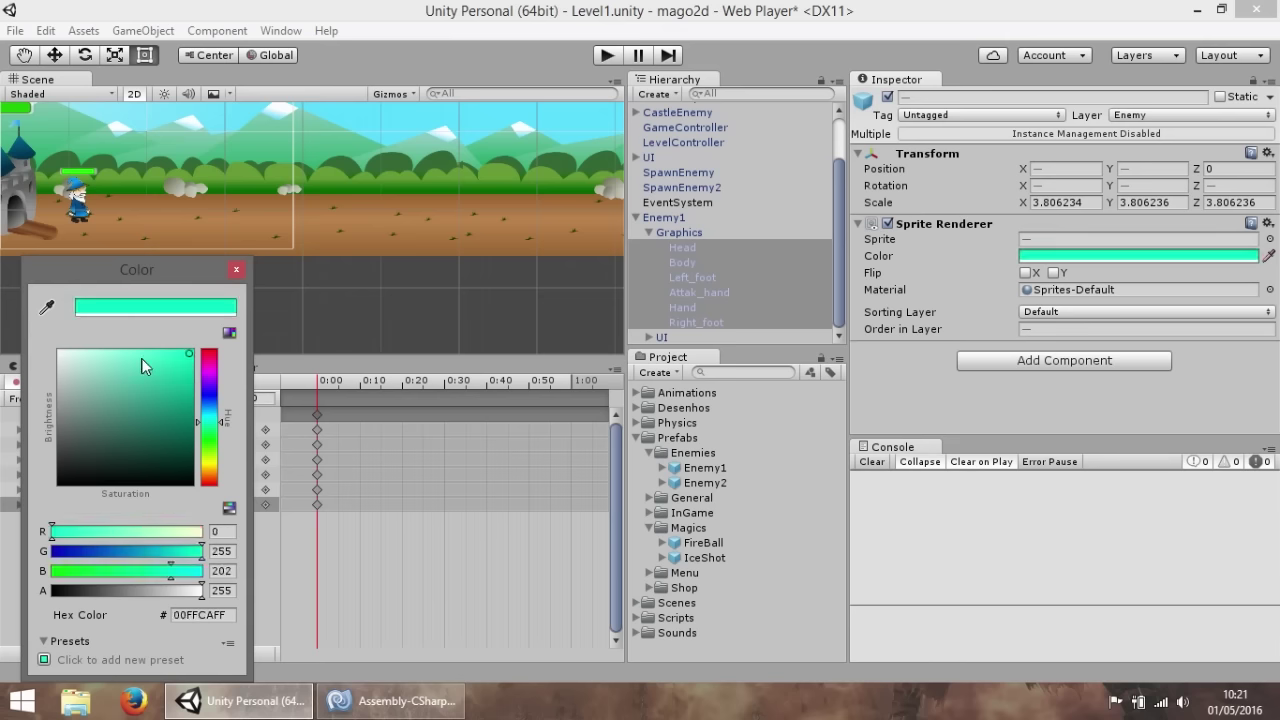
left_click(400, 463)
Key a paler cyan colour for the body parts at frame 8.
left_click_drag(353, 381, 350, 387)
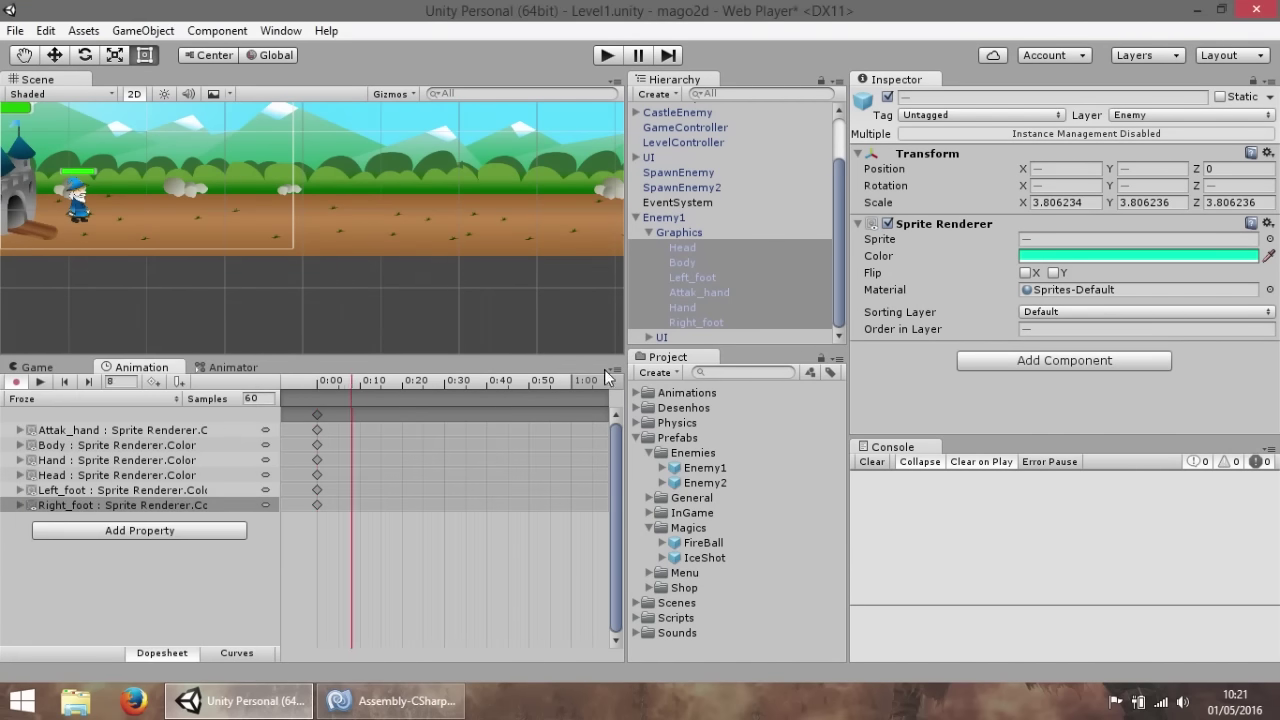
left_click(1091, 256)
mouse_move(140, 390)
left_mouse_down()
mouse_move(98, 362)
mouse_move(145, 366)
mouse_move(131, 356)
left_mouse_up()
left_click(449, 440)
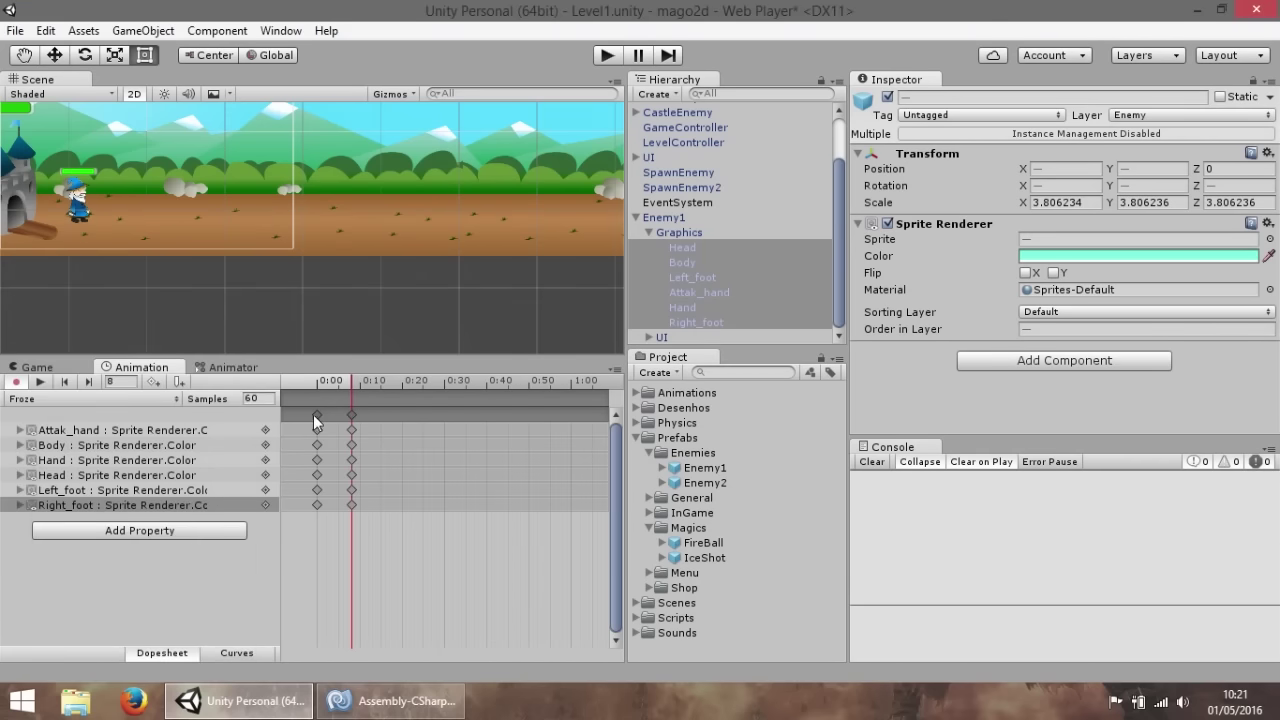
Add keyframes for every body part at a later frame, then scrub the timeline to preview the tint.
left_click(318, 414)
left_click_drag(401, 381, 393, 382)
key("k")
left_click(313, 379)
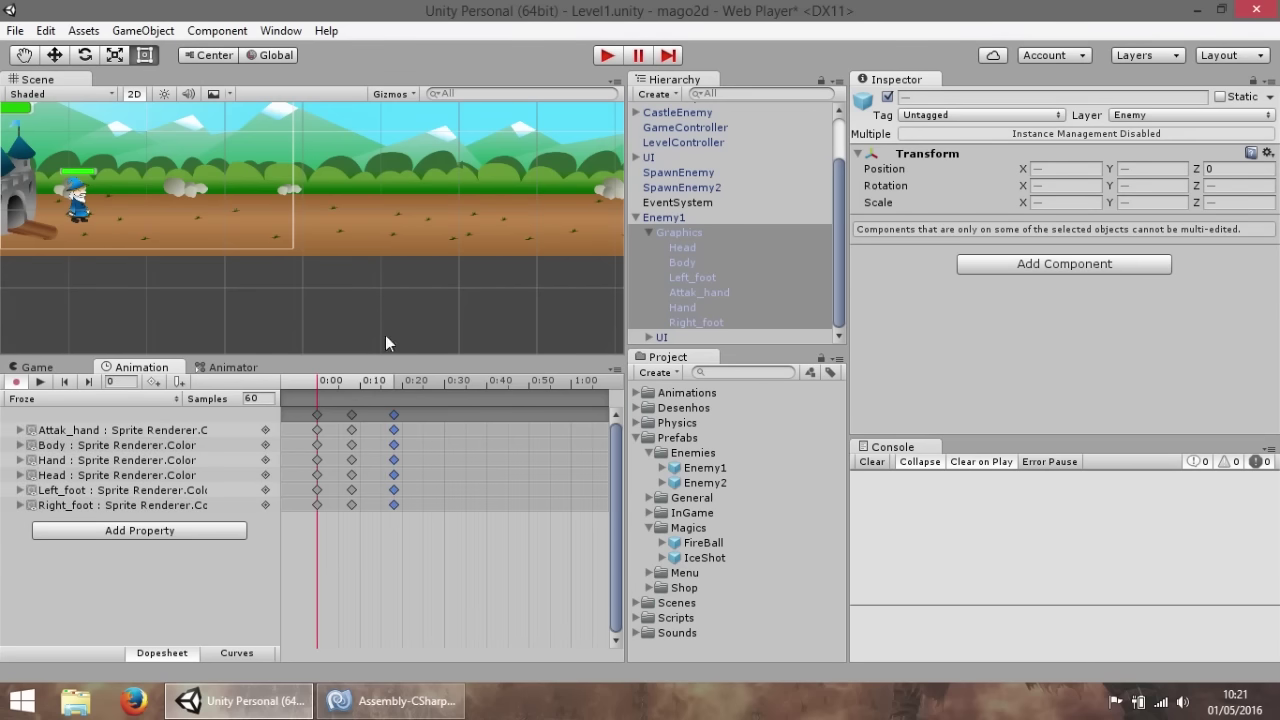
key("f")
mouse_move(310, 387)
left_mouse_down()
mouse_move(387, 385)
mouse_move(367, 406)
mouse_move(300, 407)
left_mouse_up()
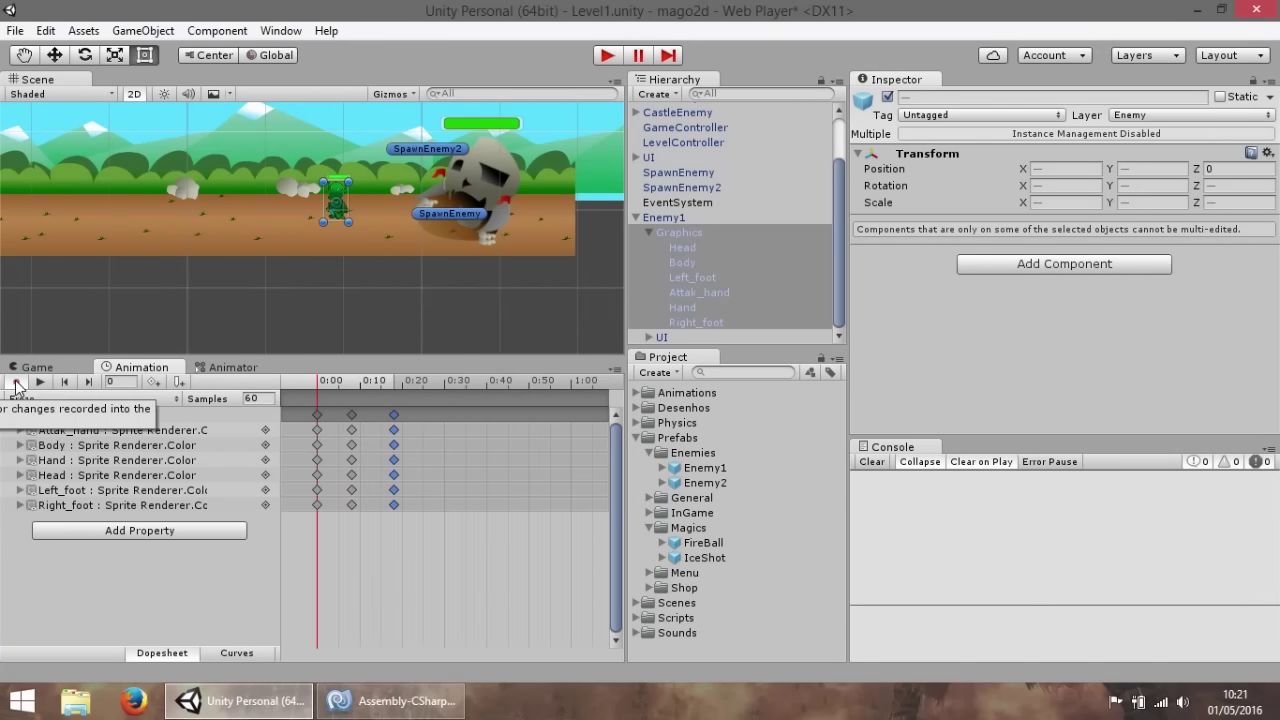
Add a new layer named Status to EnemyController's Animator and view its settings.
left_click(231, 370)
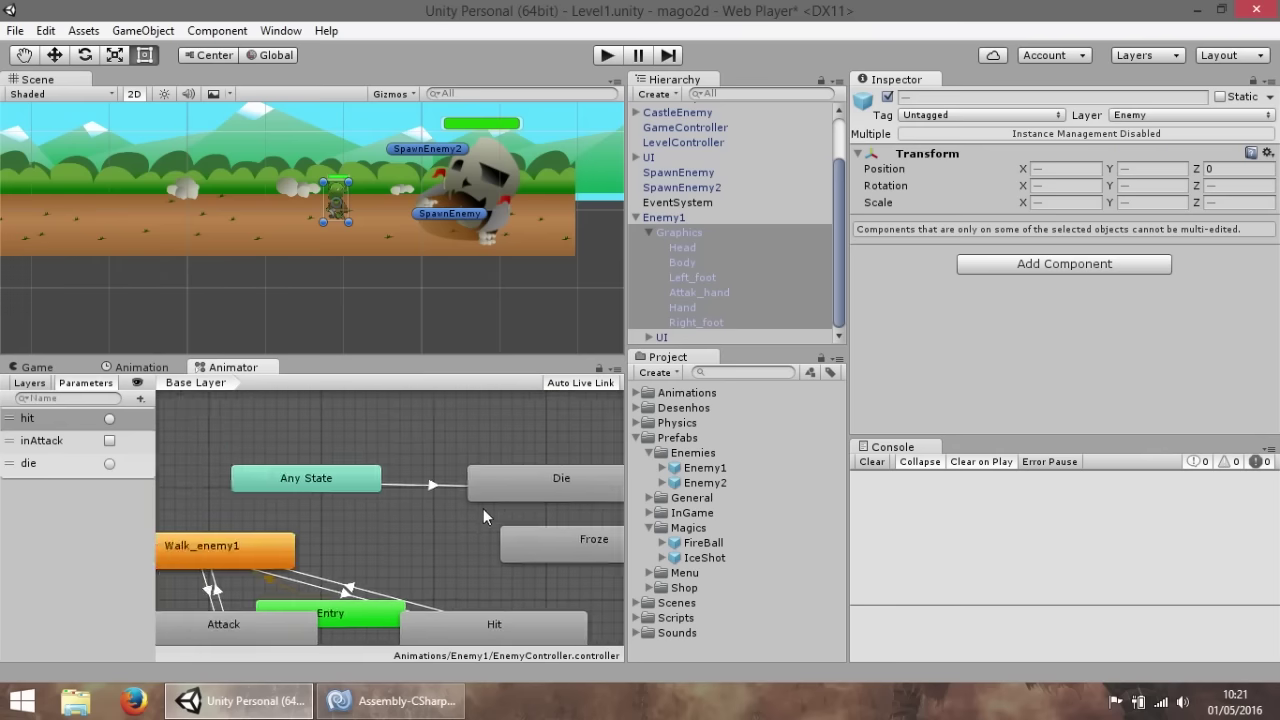
left_click(31, 388)
left_click(141, 400)
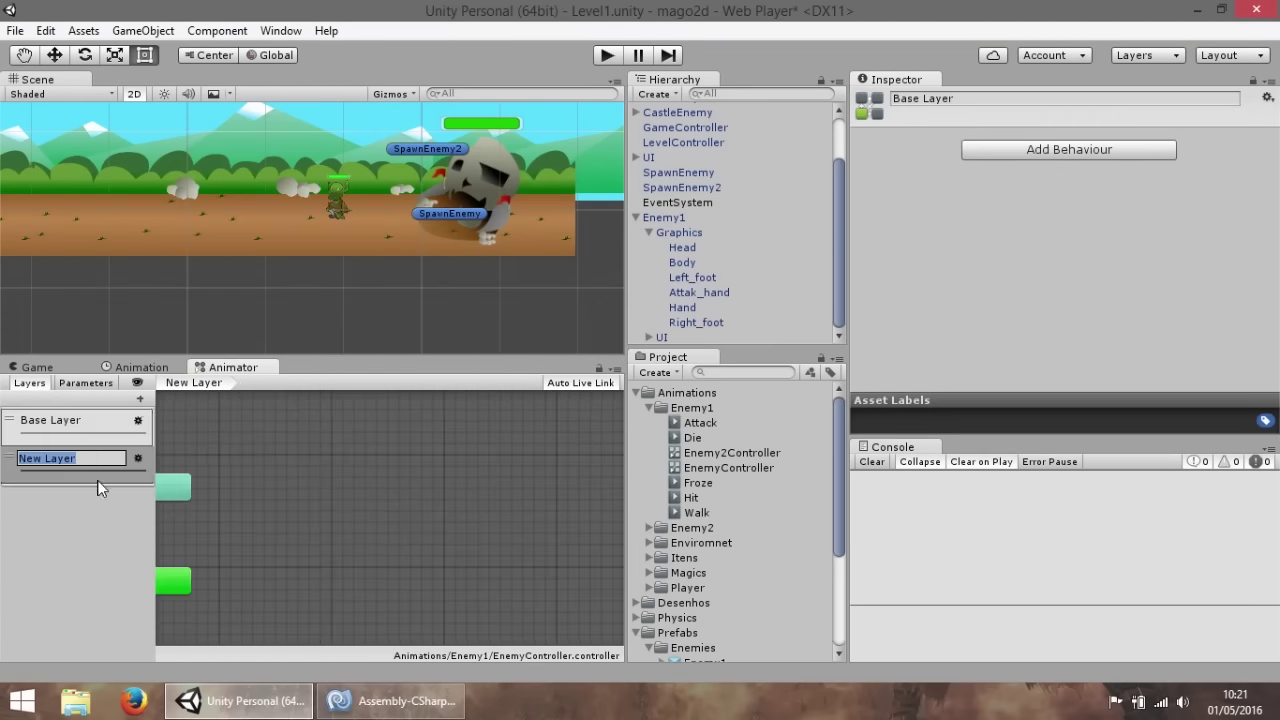
type("Froz")
key("BackSpace")
key("BackSpace")
key("BackSpace")
key("BackSpace")
type("Status")
key("Return")
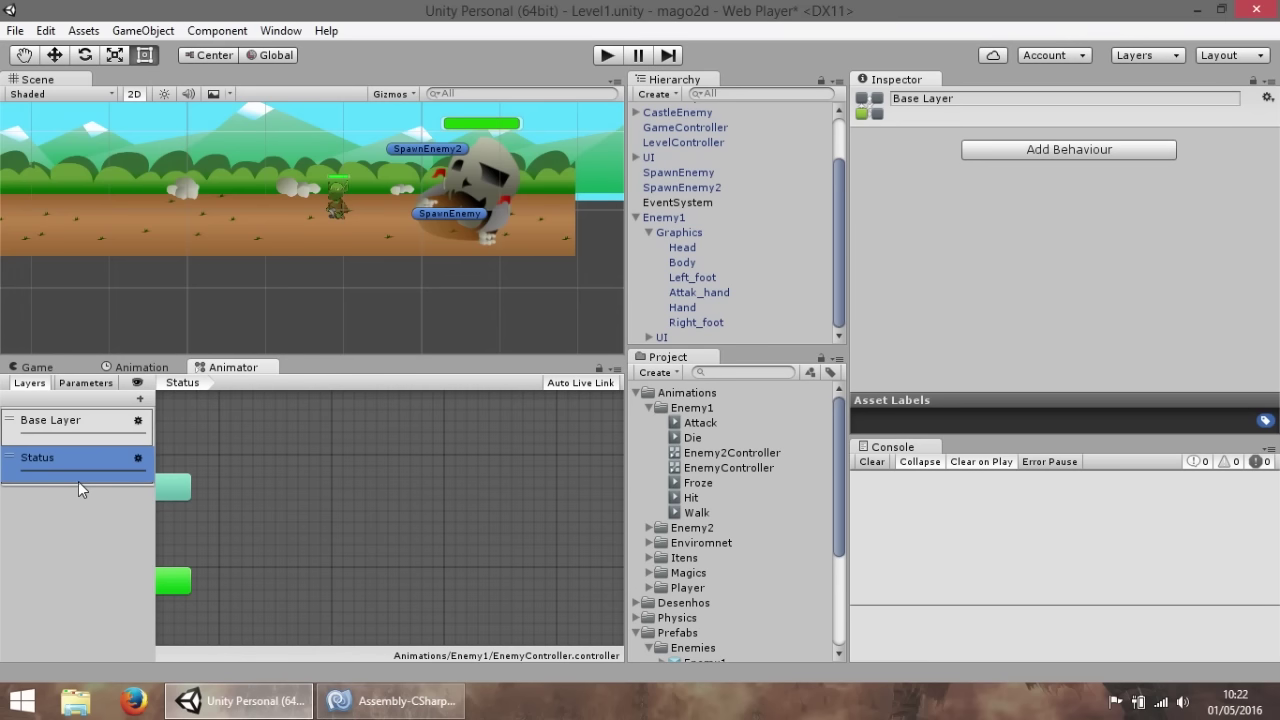
left_click(139, 462)
left_click(76, 483)
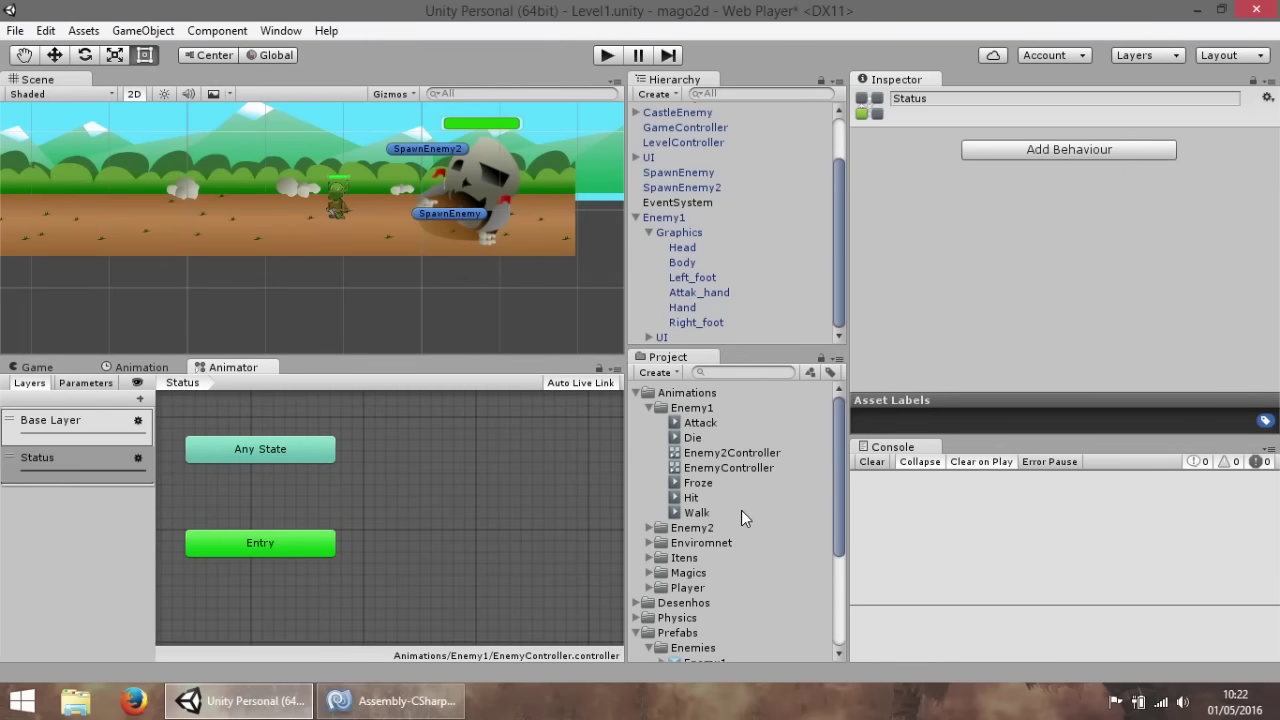
Add the Froze clip as a state and create an empty state named None below it.
mouse_move(707, 487)
left_mouse_down()
mouse_move(490, 485)
mouse_move(526, 443)
left_mouse_up()
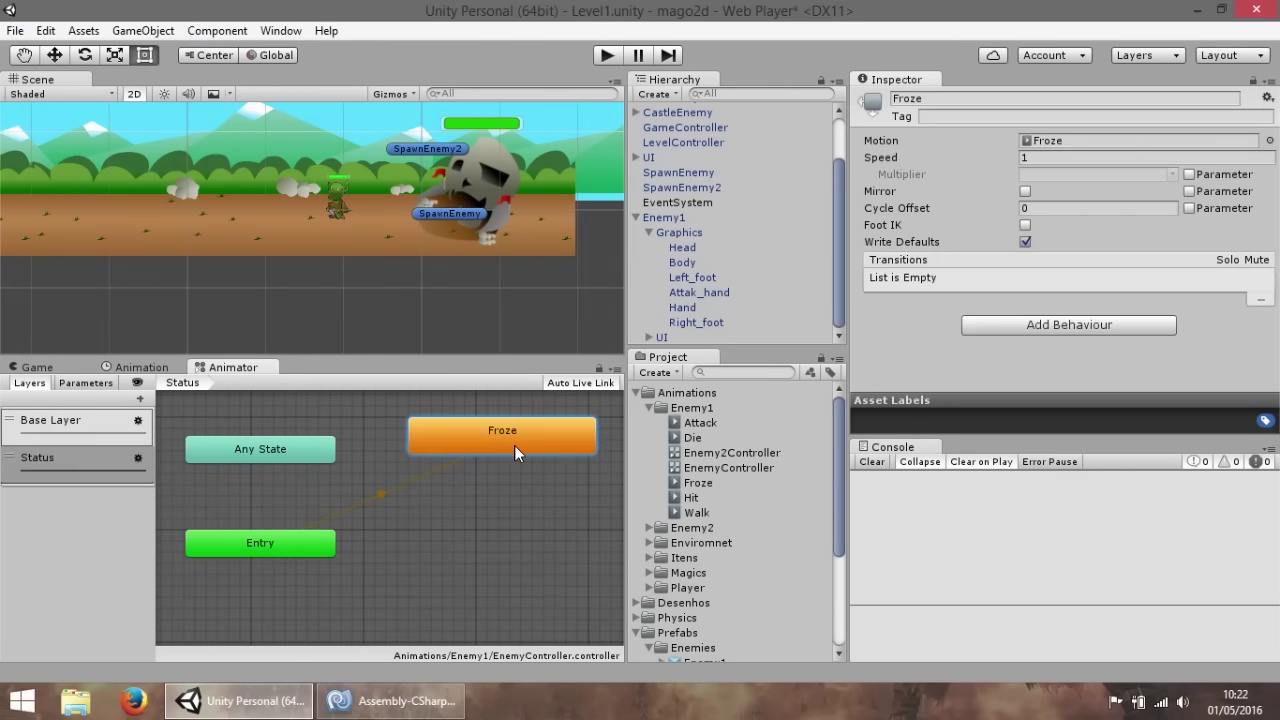
right_click(459, 556)
mouse_move(536, 568)
left_click(781, 566)
left_click_drag(582, 564, 512, 530)
left_click(951, 100)
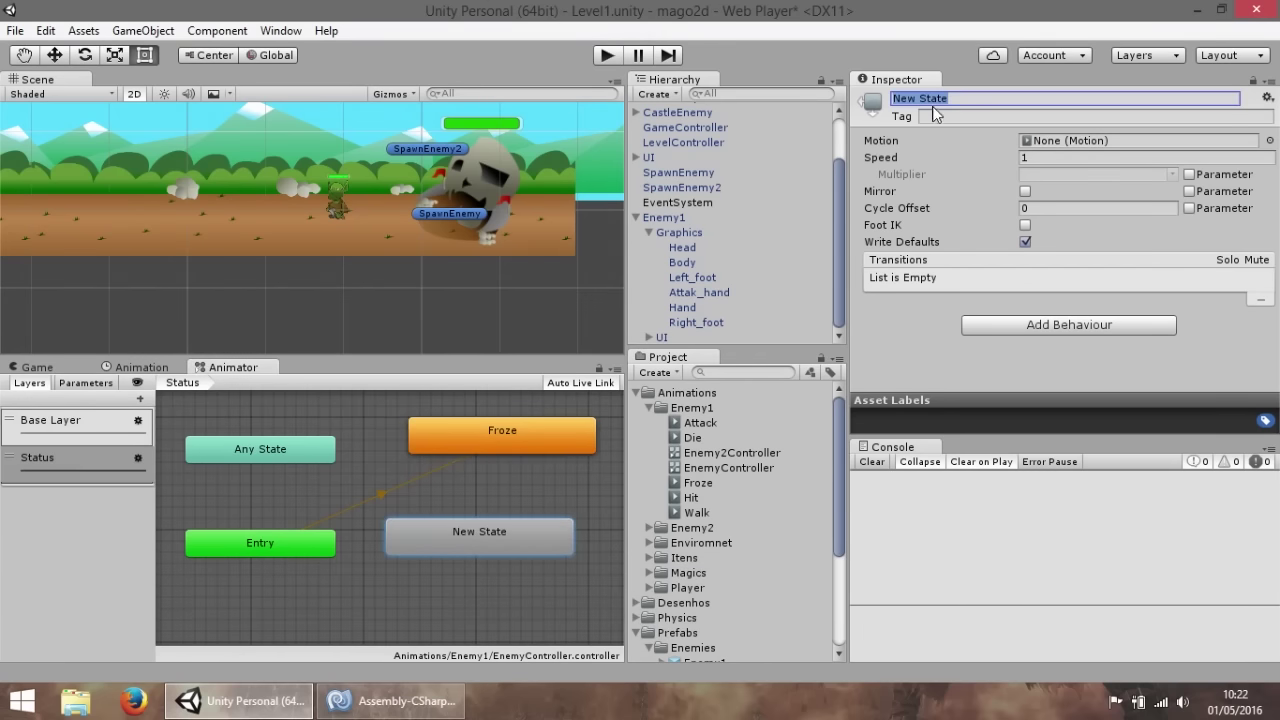
key("Return")
Make a transition from None to Froze.
right_click(498, 548)
left_click(530, 562)
left_click(529, 436)
left_click(497, 490)
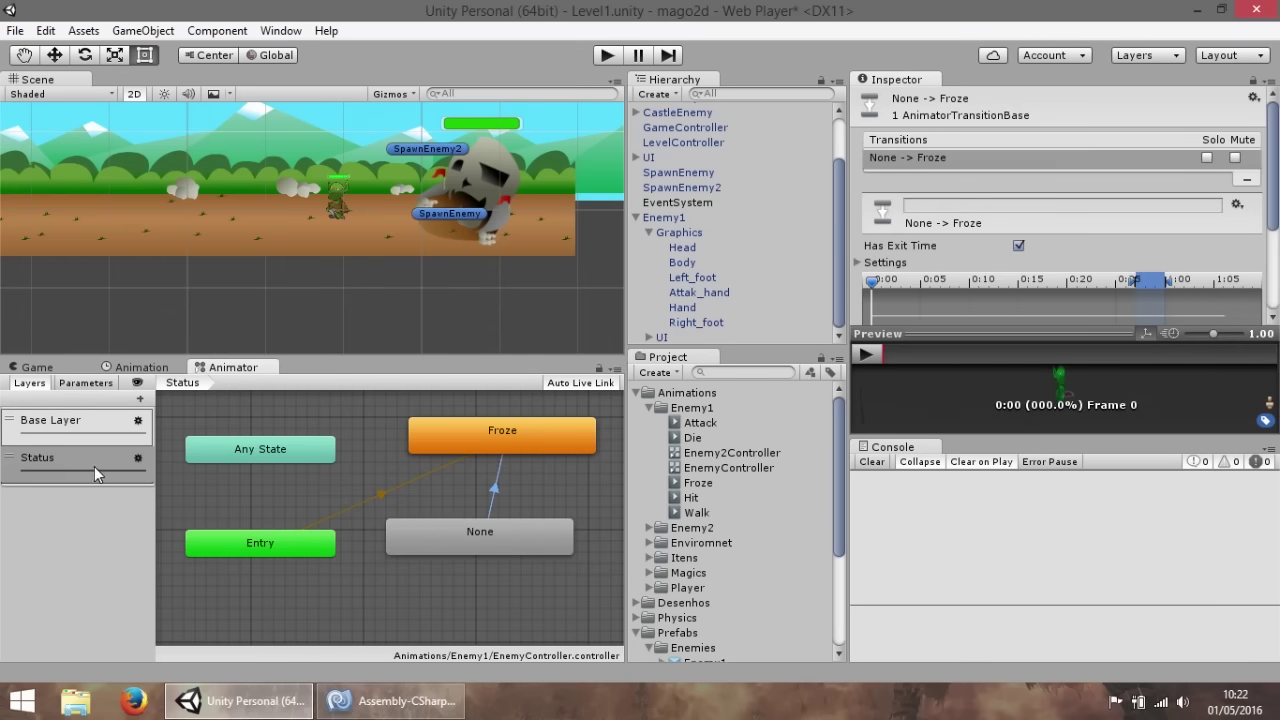
Add a Float parameter named isFrozed, correcting a typo in the name.
left_click(94, 384)
left_click(140, 398)
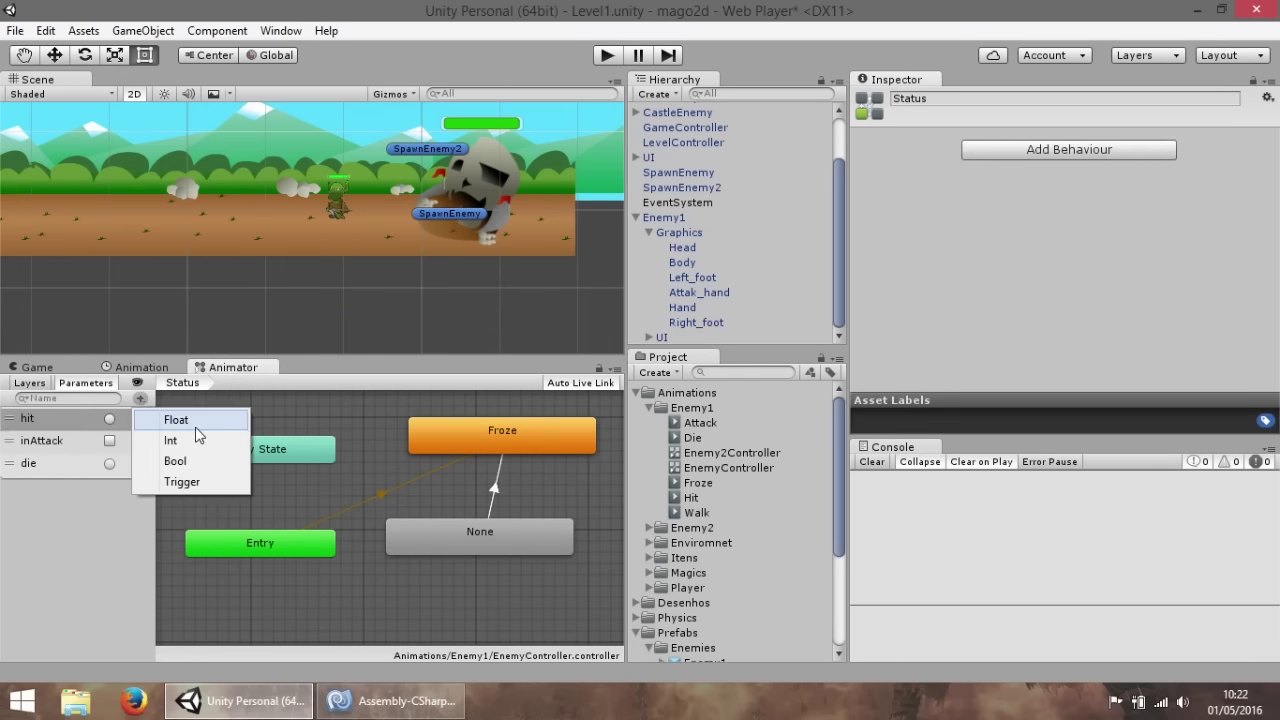
left_click(195, 427)
type("ifFrozed")
key("Left")
key("Left")
key("Left")
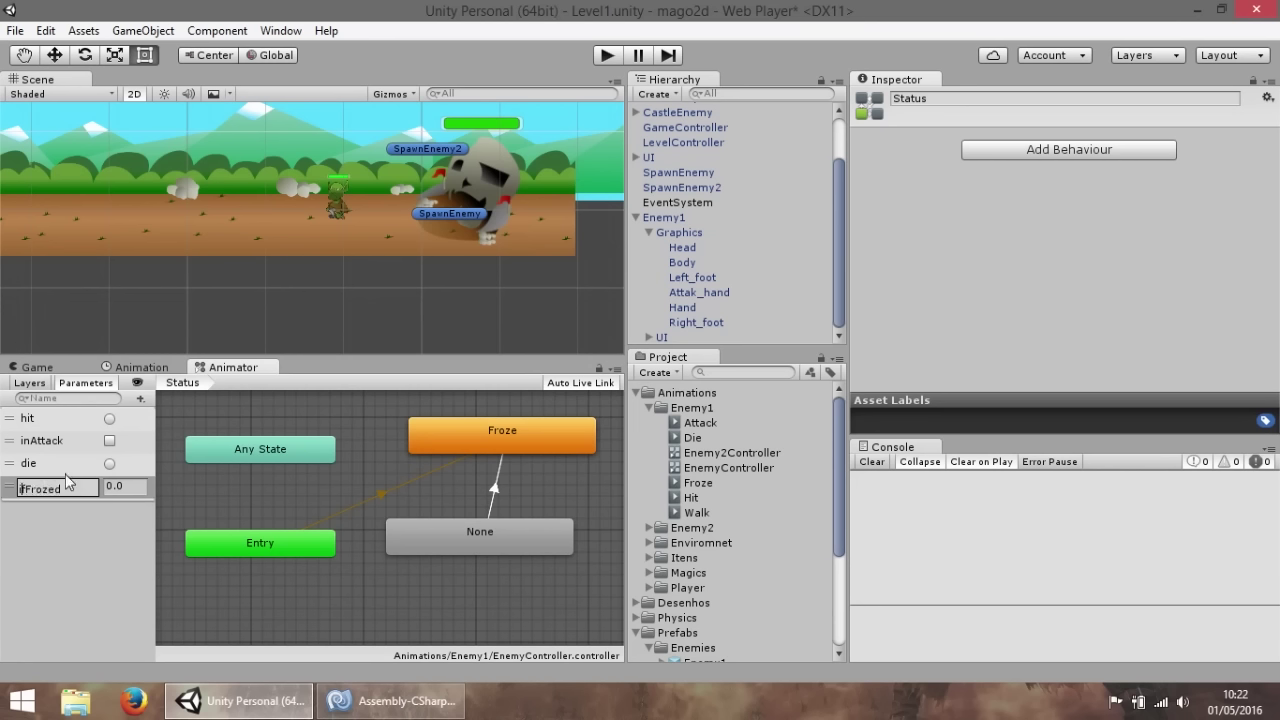
key("BackSpace")
type("s")
key("Return")
Replace the Float isFrozed with a Bool parameter named isFrozed.
right_click(26, 486)
left_click(86, 506)
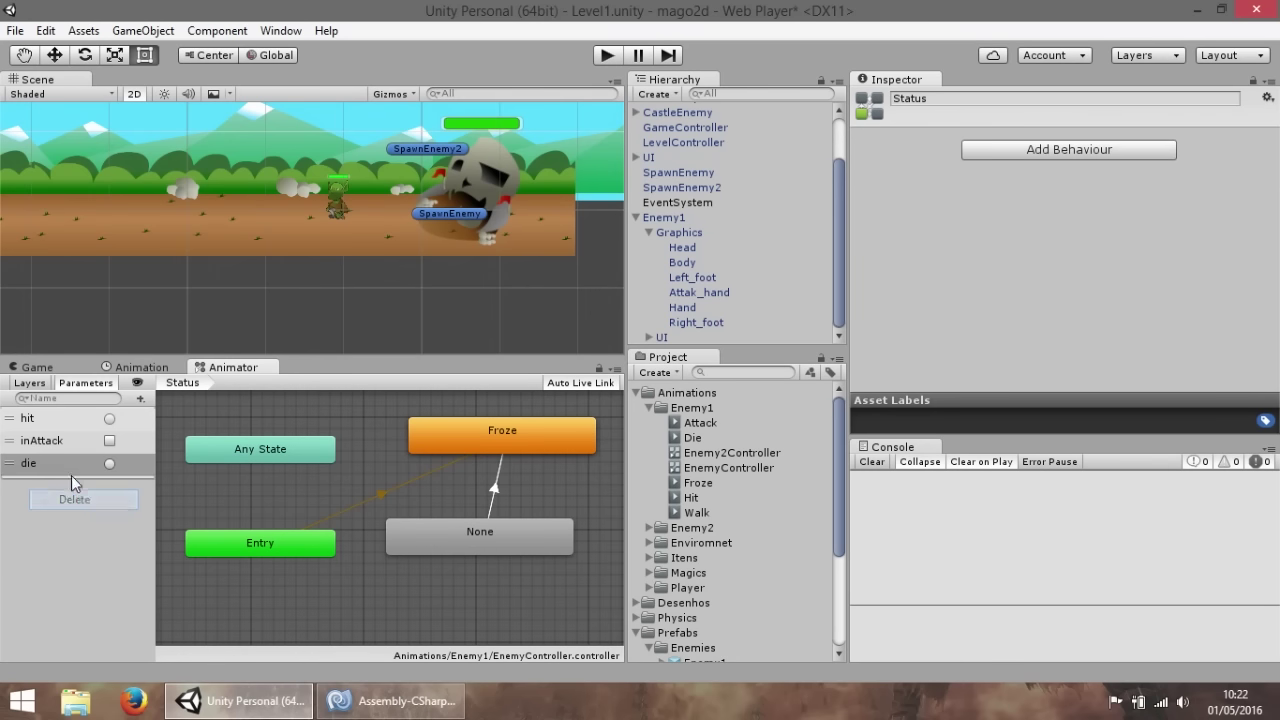
left_click(141, 400)
left_click(176, 461)
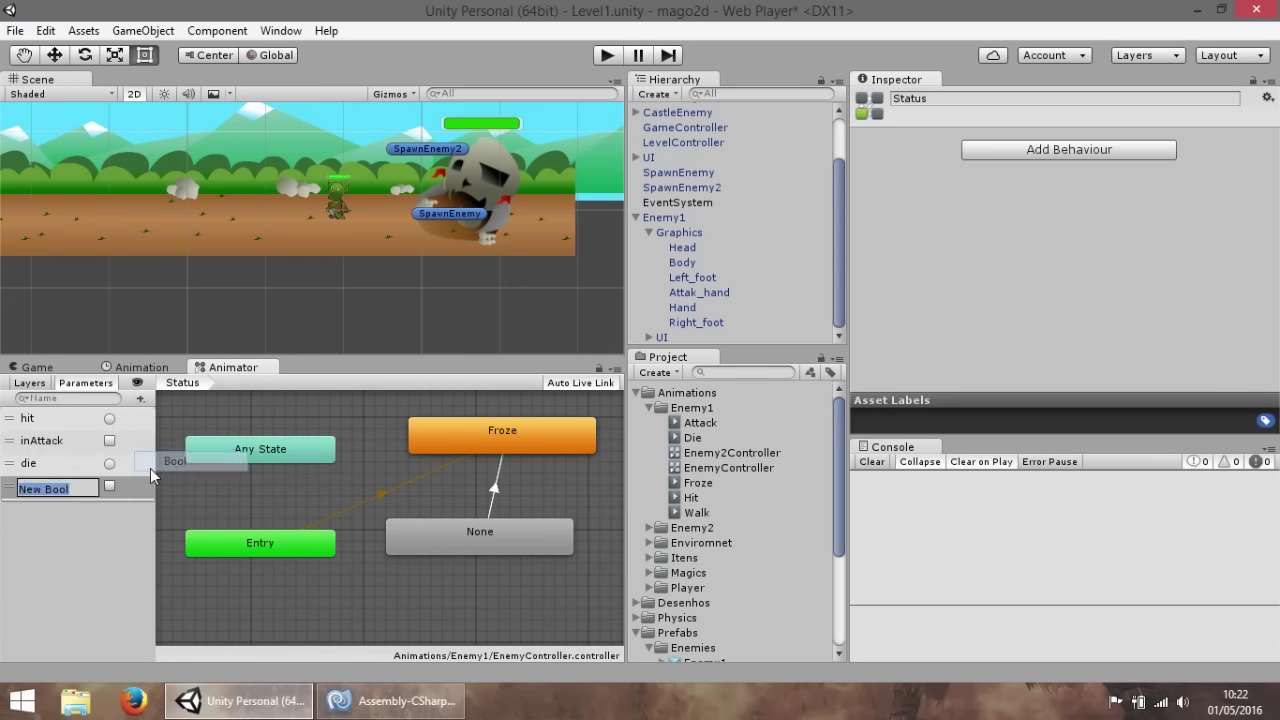
type("is")
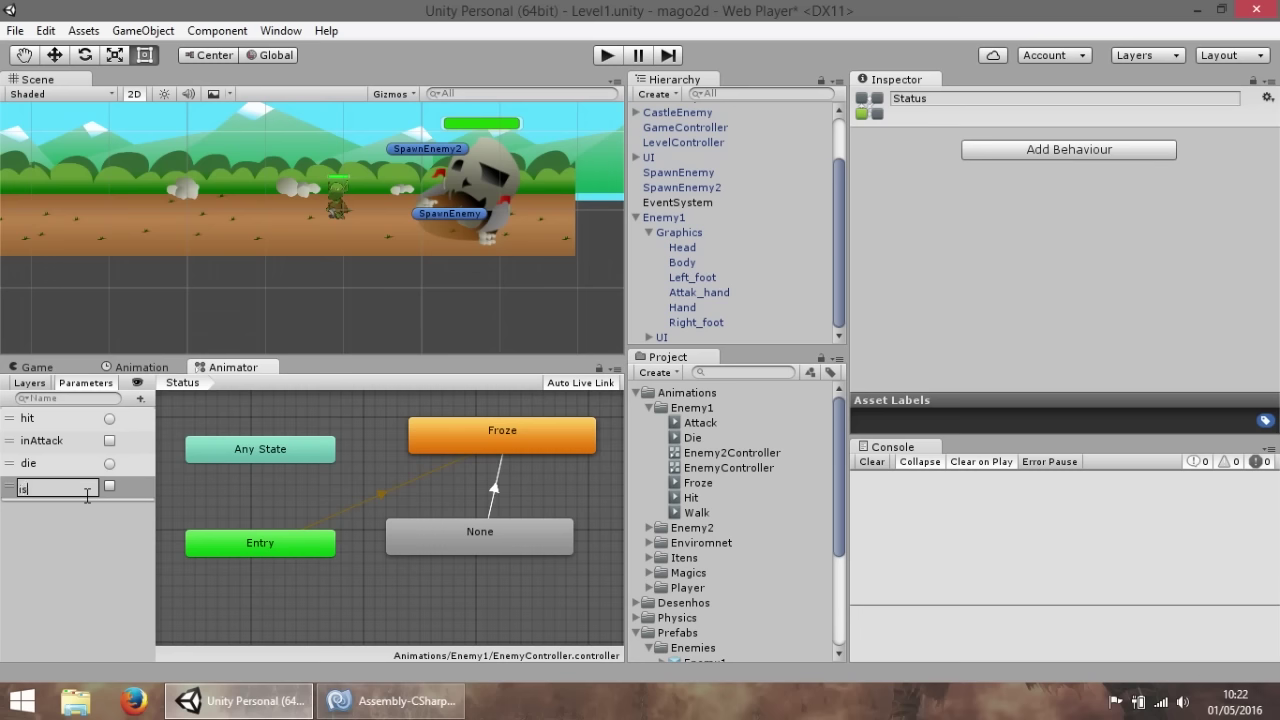
type("Frozed")
left_click(103, 577)
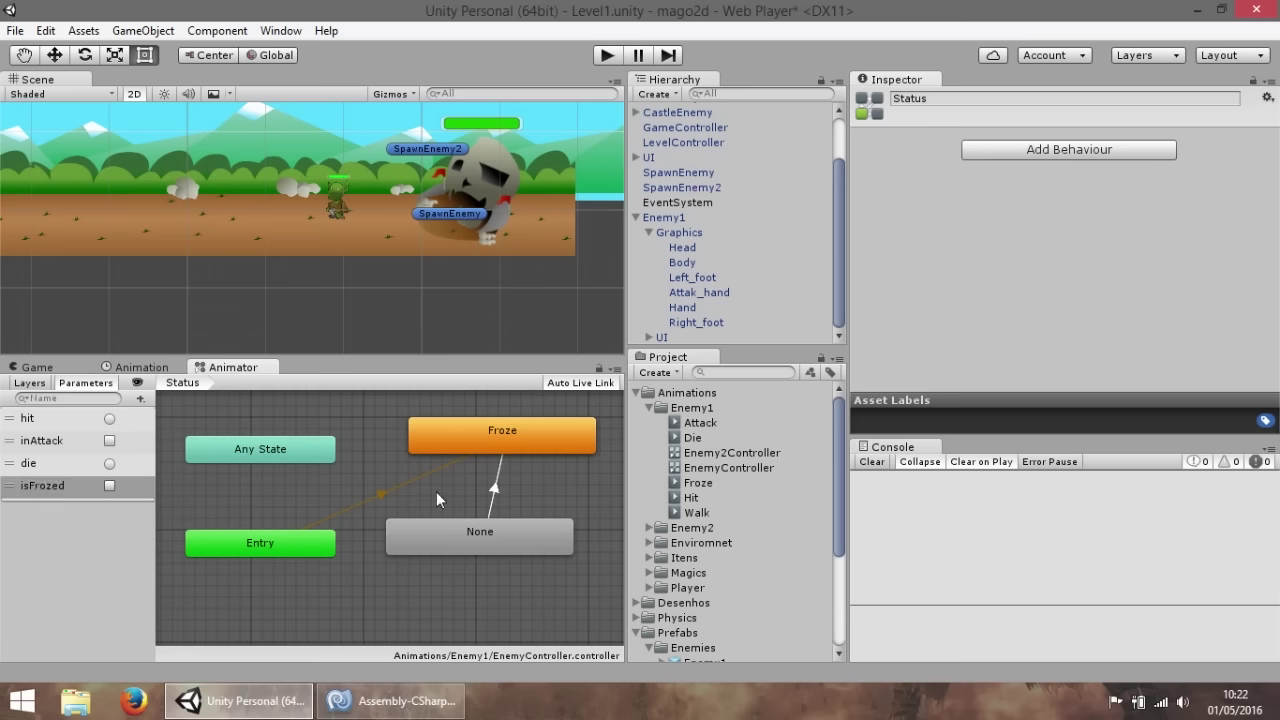
Make a transition from Froze back to None.
left_click(460, 526)
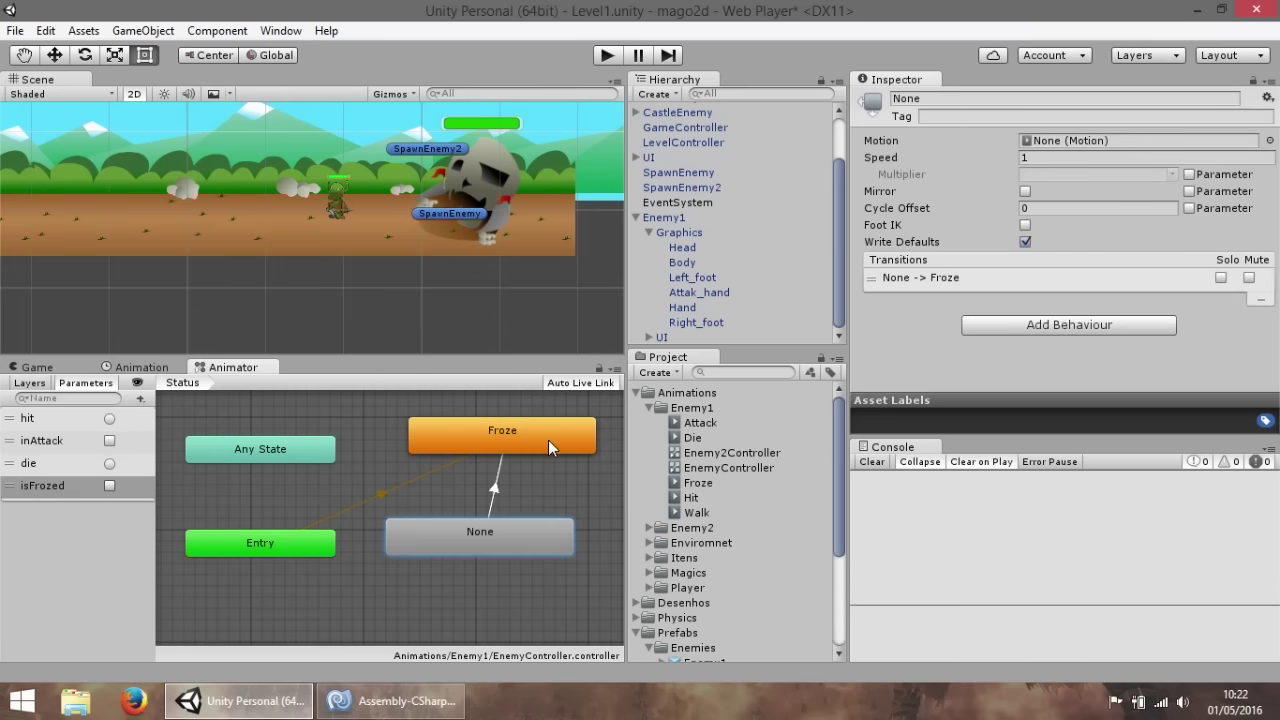
right_click(548, 440)
left_click(592, 448)
left_click(528, 527)
left_click(485, 488)
Give the None to Froze transition an isFrozed true condition.
scroll(1060, 250, "down", 2)
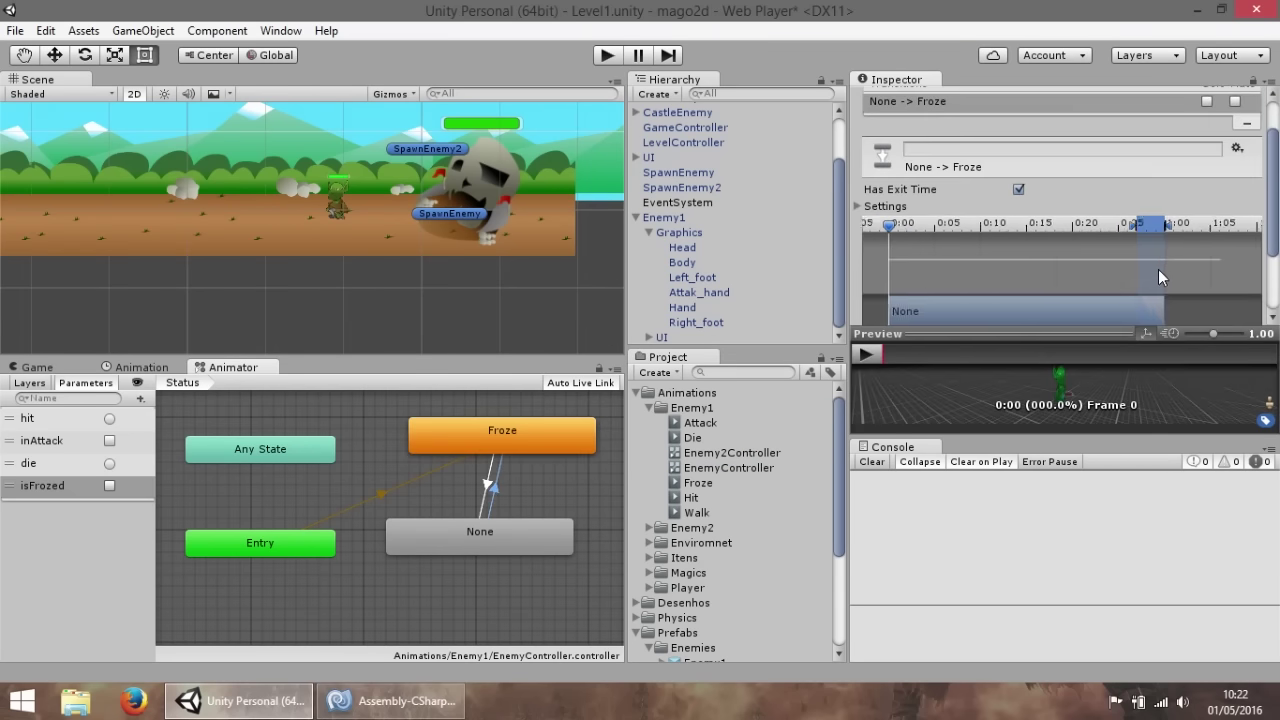
scroll(1278, 213, "down", 2)
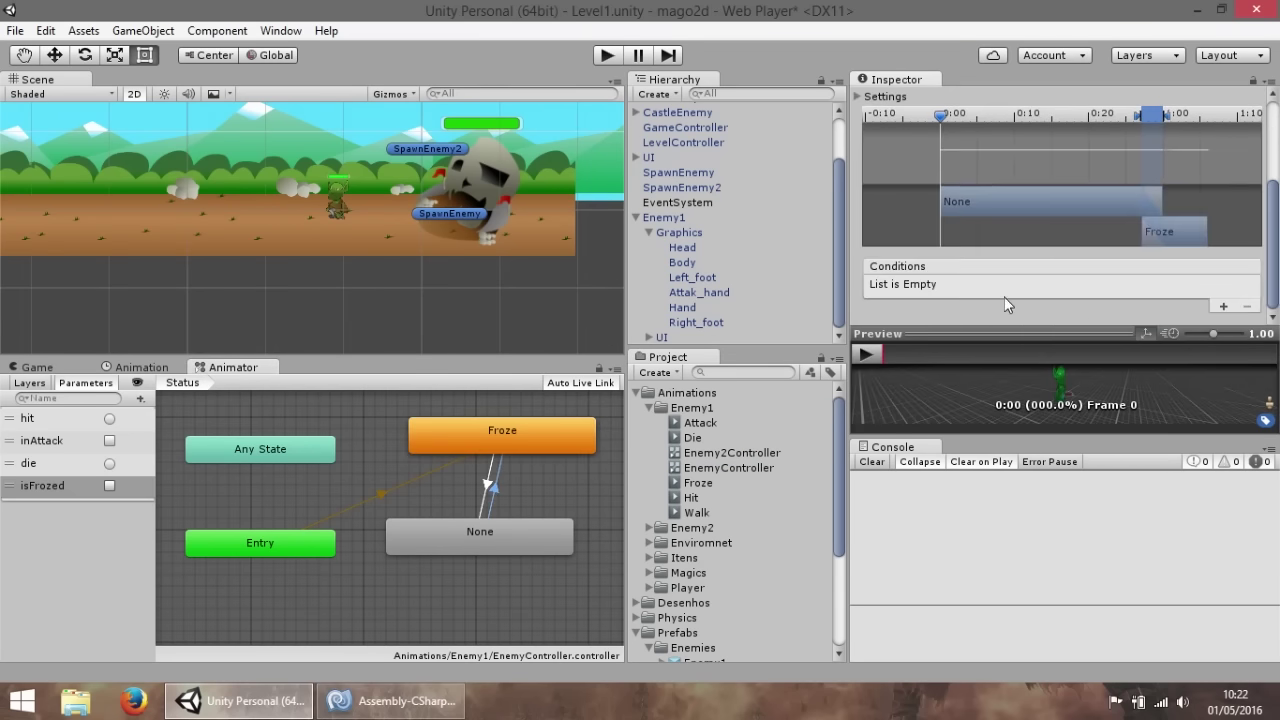
left_click(1224, 306)
left_click(1064, 288)
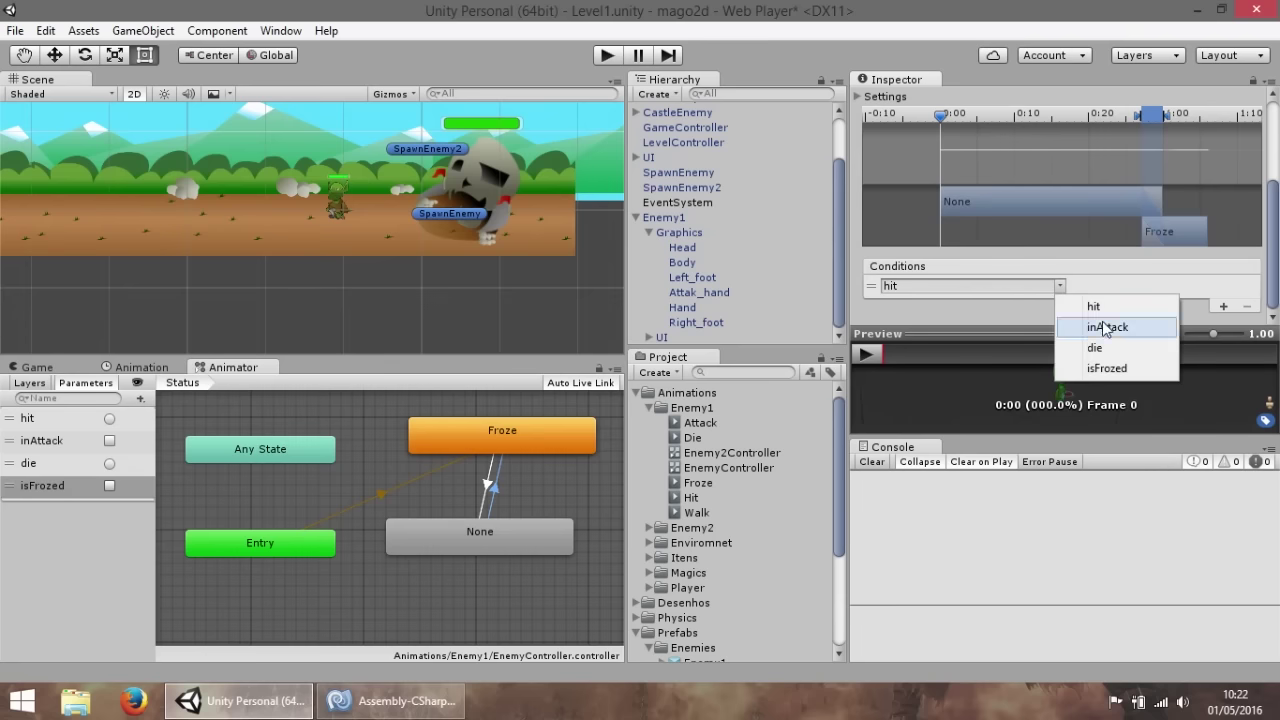
left_click(1137, 367)
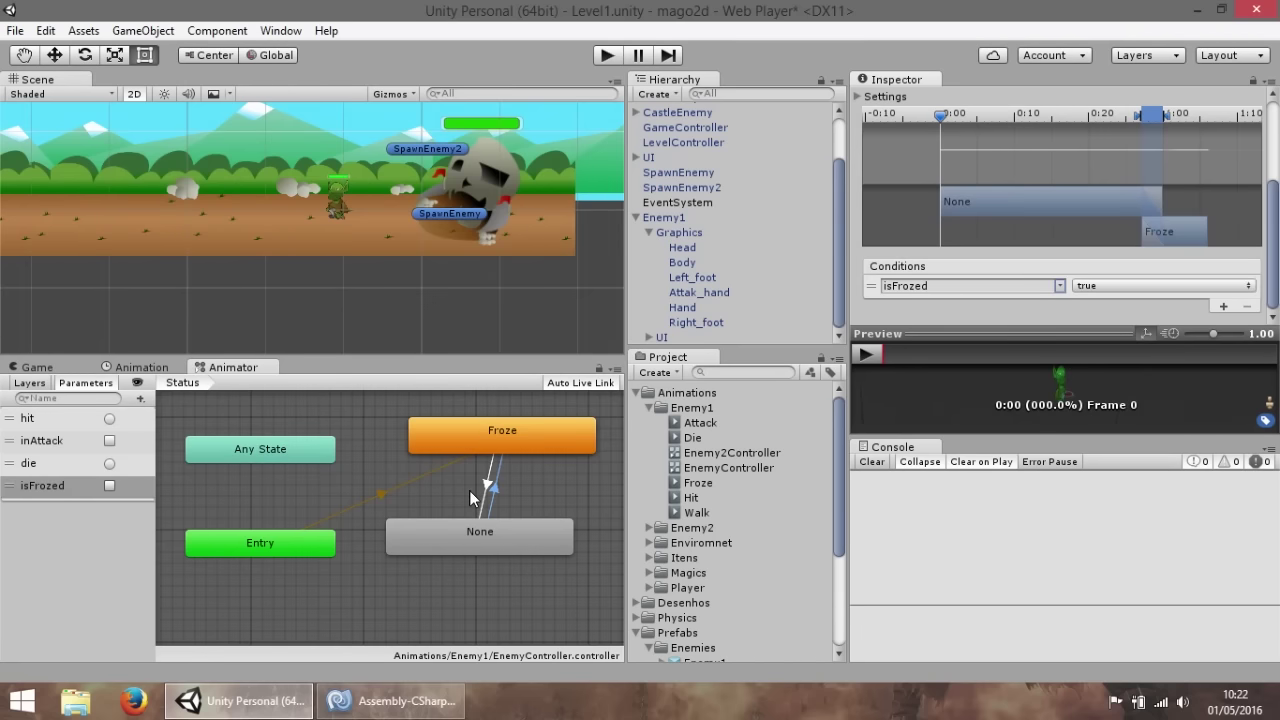
Give the Froze to None transition an isFrozed false condition.
left_click(471, 491)
left_click(496, 476)
scroll(930, 295, "down", 3)
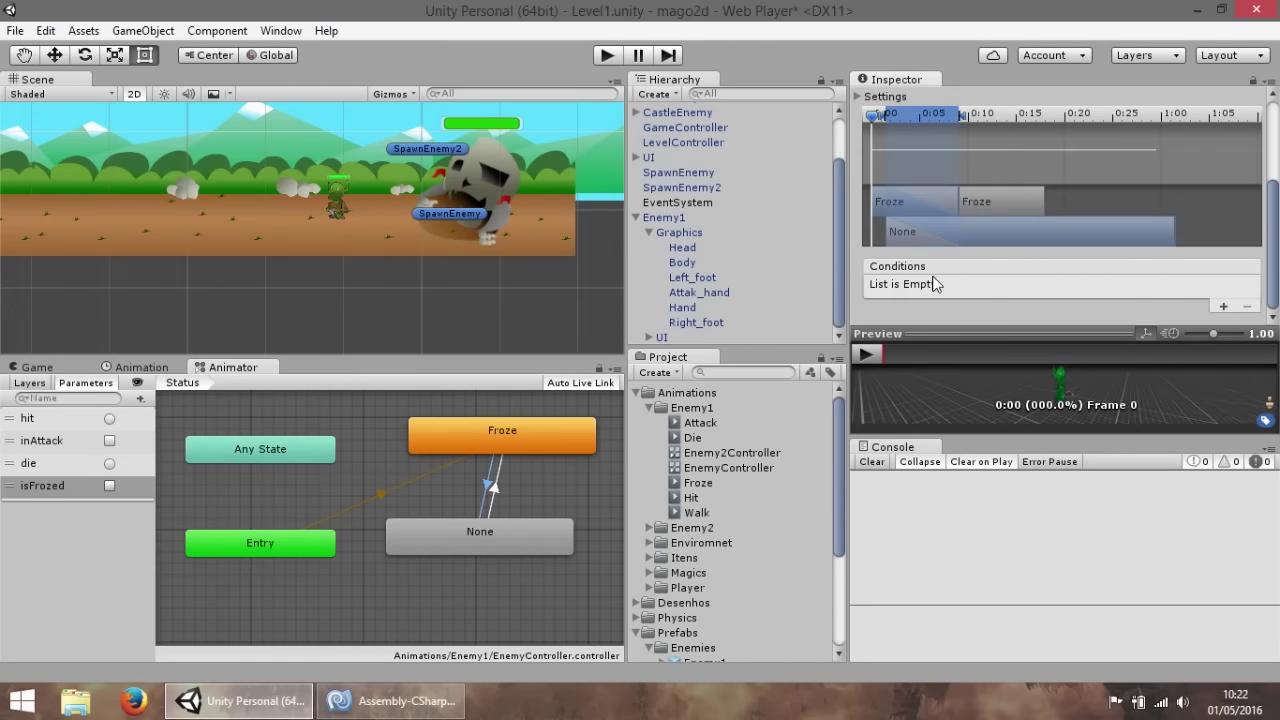
left_click(1222, 307)
left_click(1052, 286)
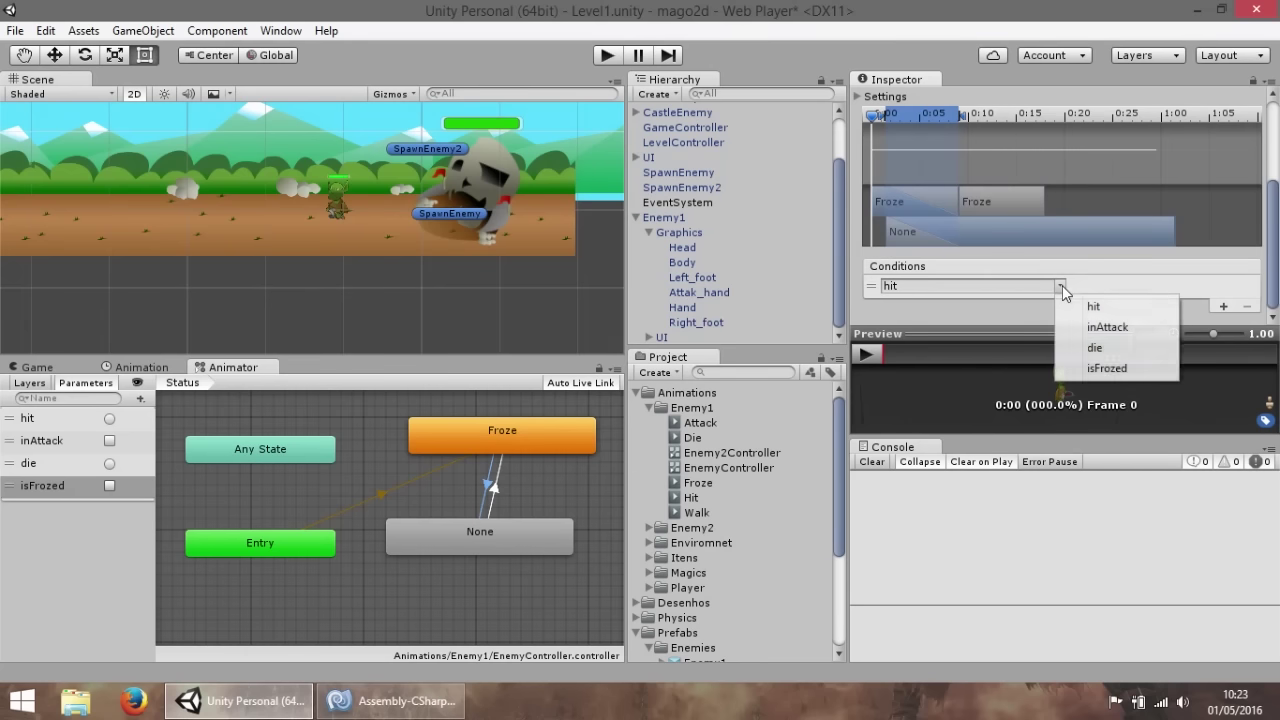
left_click(1105, 366)
left_click(1145, 286)
left_click(1100, 323)
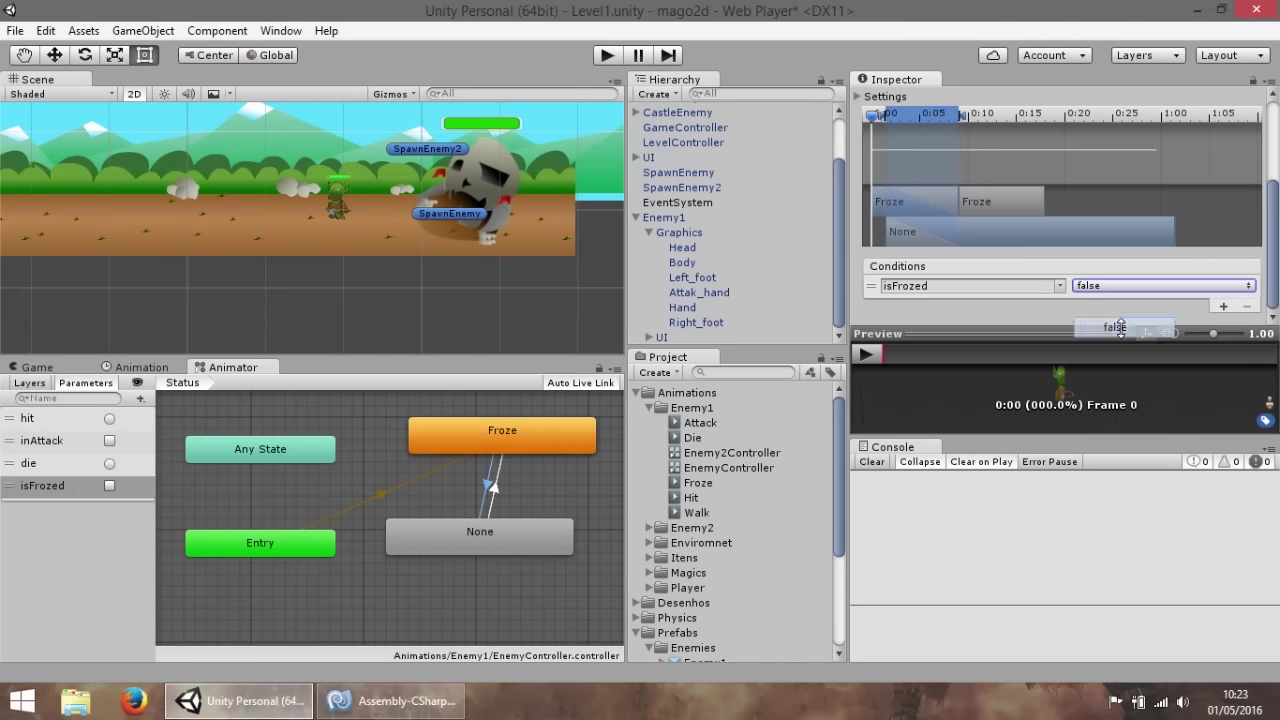
left_click(496, 511)
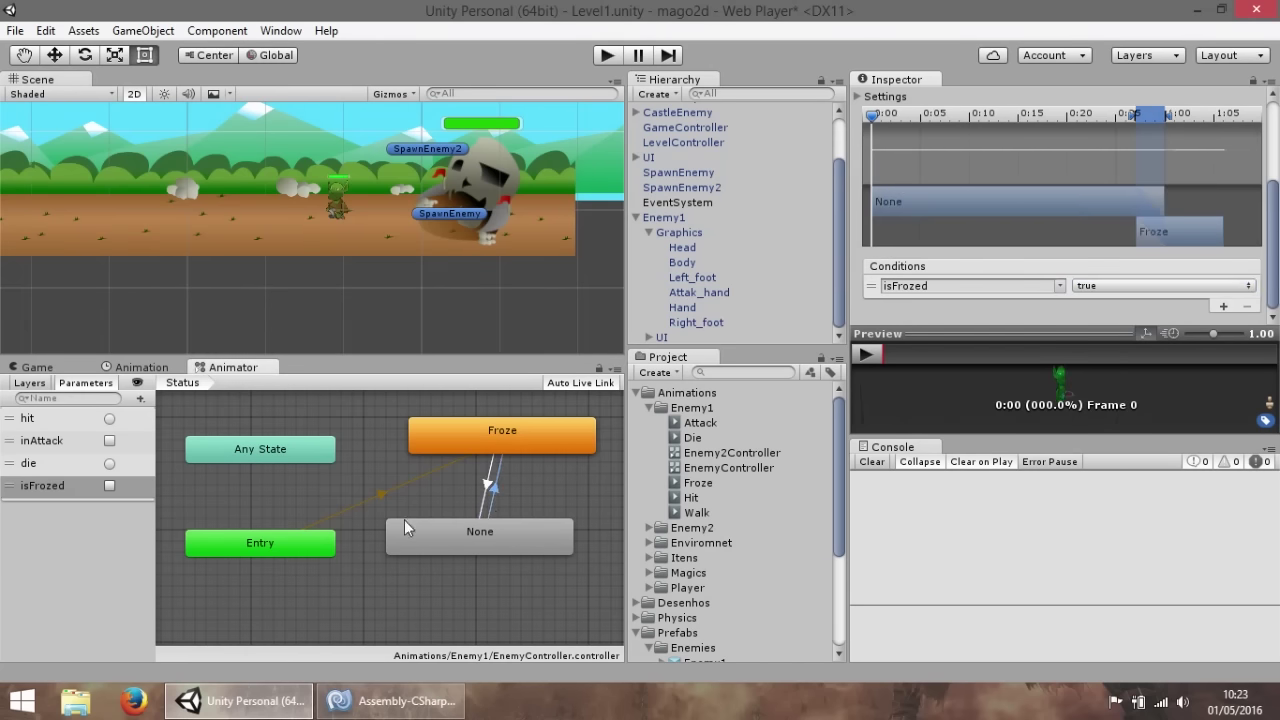
Set None as the Status layer's default state and review both states' transitions.
right_click(424, 536)
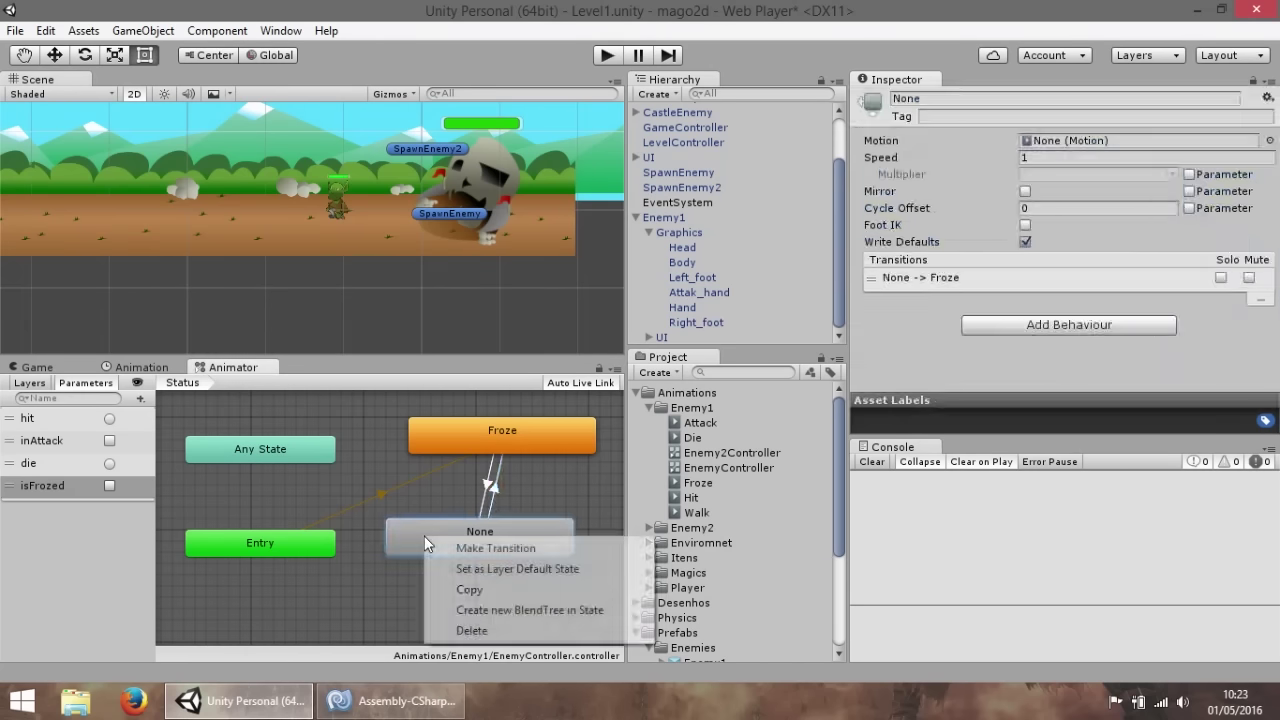
left_click(530, 567)
middle_click_drag(501, 536, 392, 543)
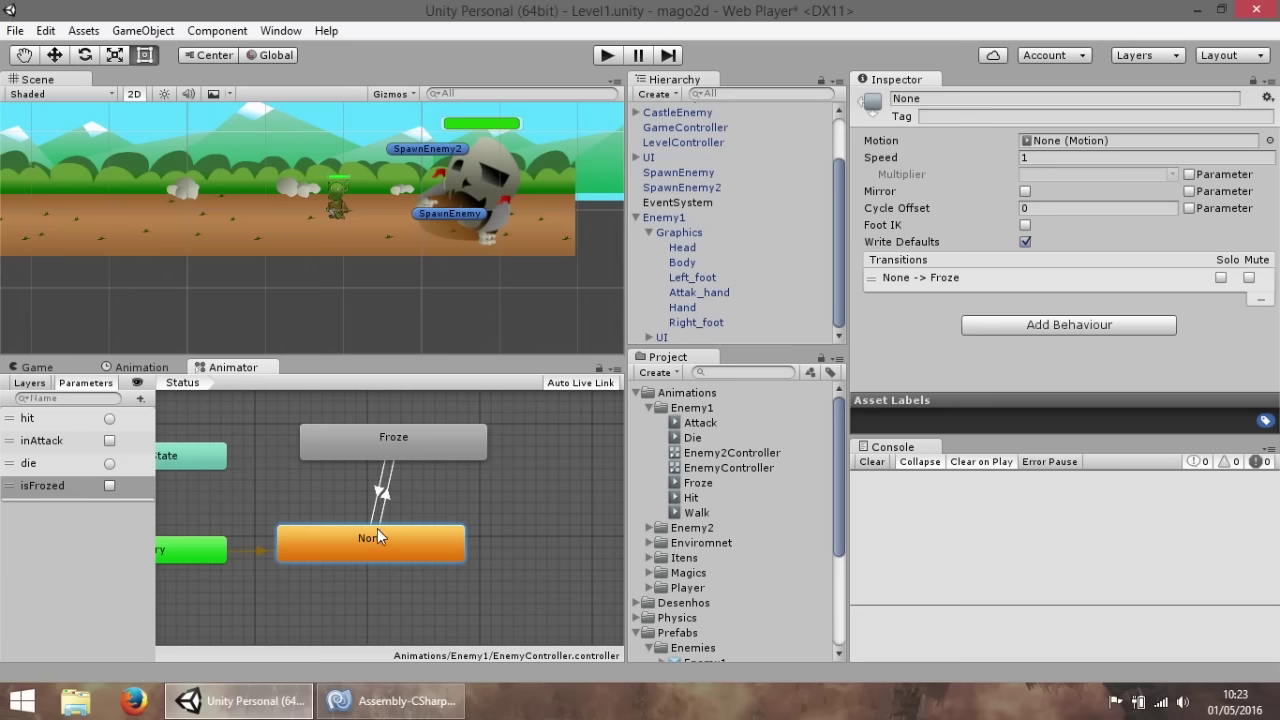
left_click(400, 455)
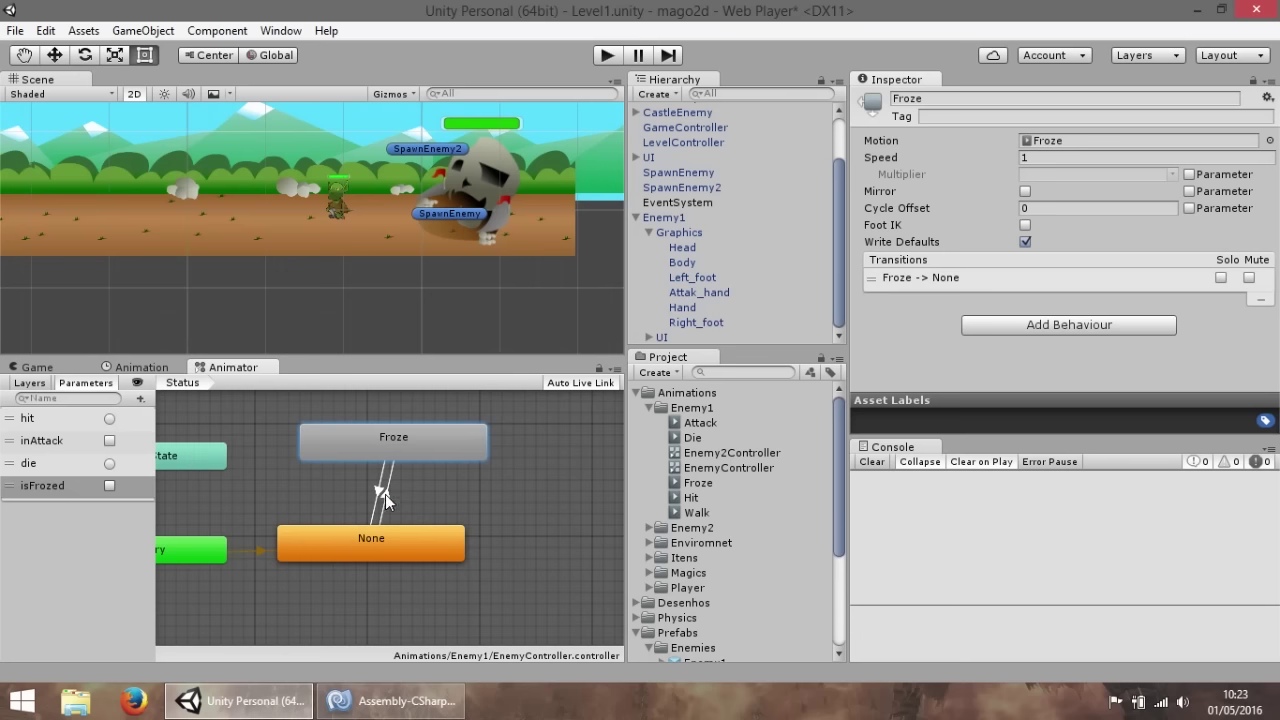
left_click(367, 547)
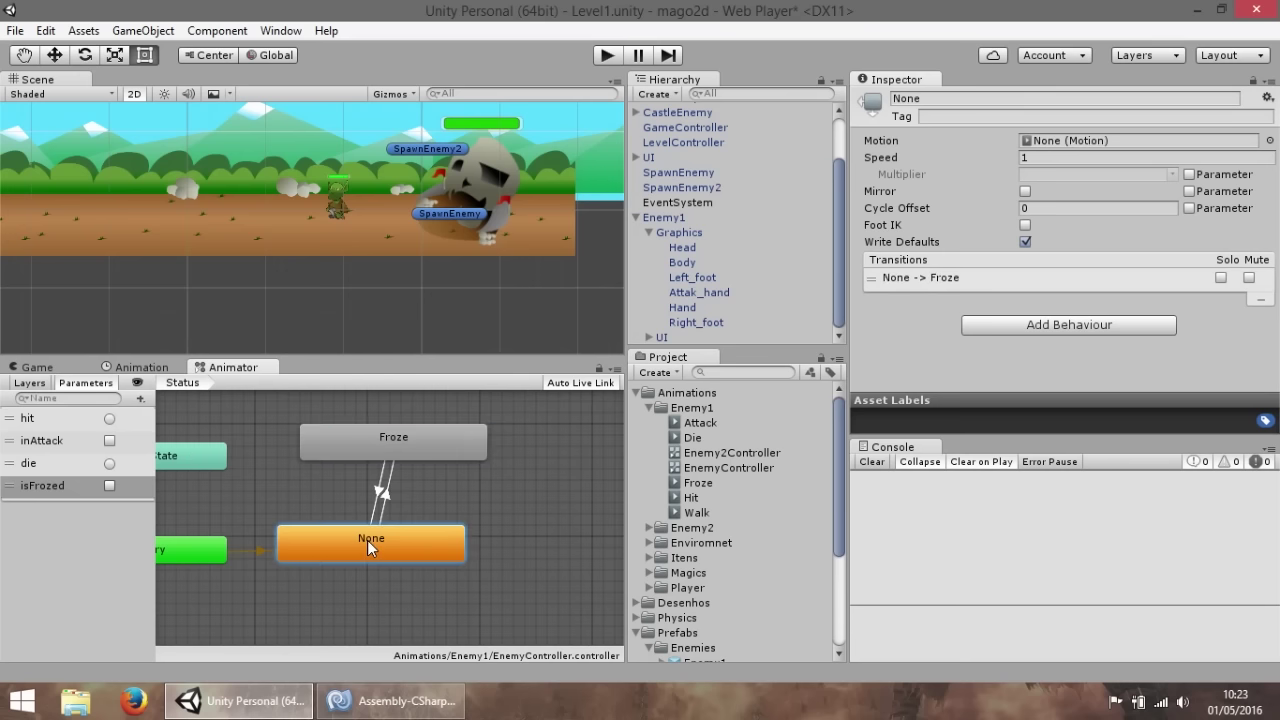
Return to the game view and bring up SimpleEnemyBehaviour.cs in MonoDevelop.
left_click(29, 383)
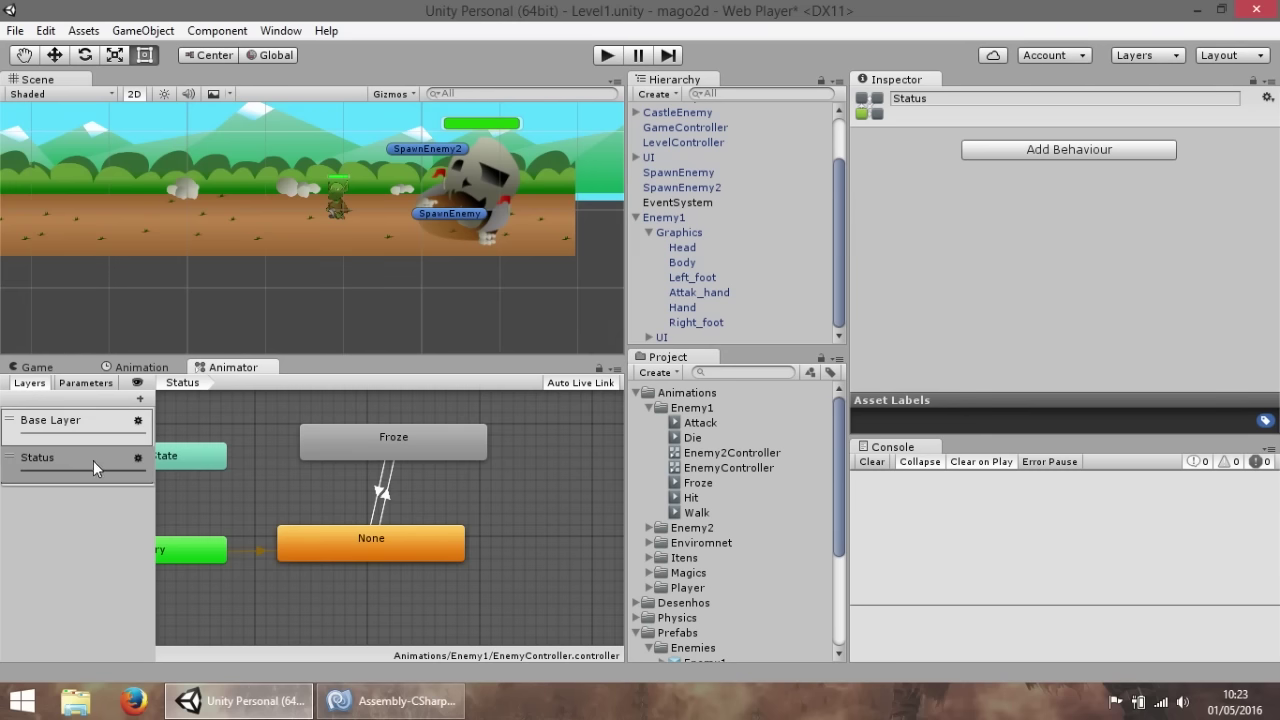
left_click(38, 368)
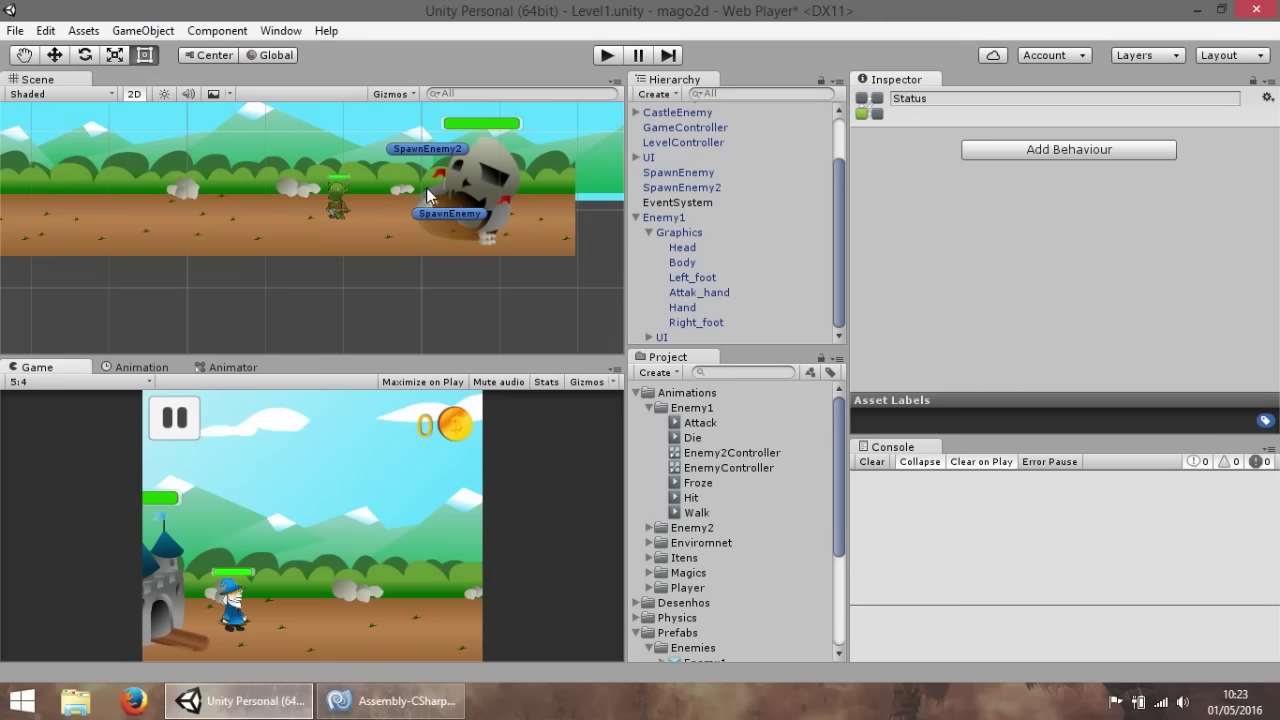
scroll(443, 252, "up", 3)
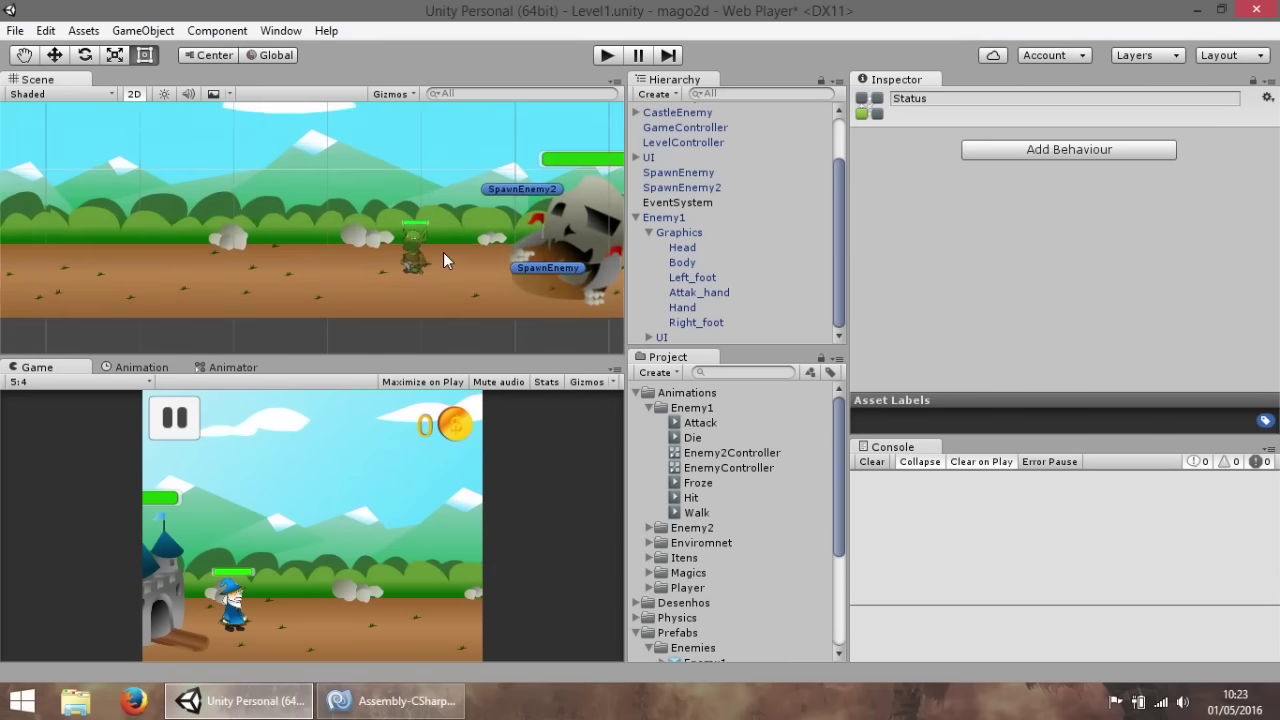
left_click(392, 700)
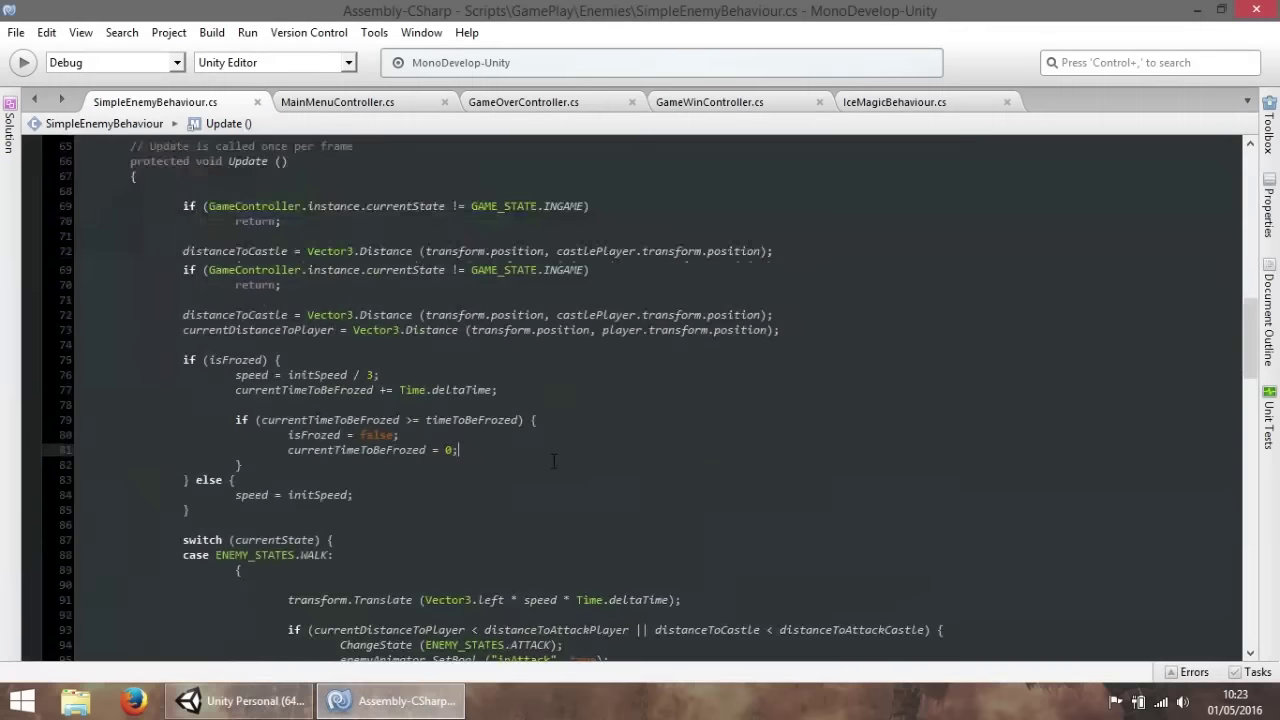
Paste a copy of the inAttack SetBool statement on a new line after the thaw block.
scroll(547, 469, "down", 4)
scroll(500, 460, "up", 7)
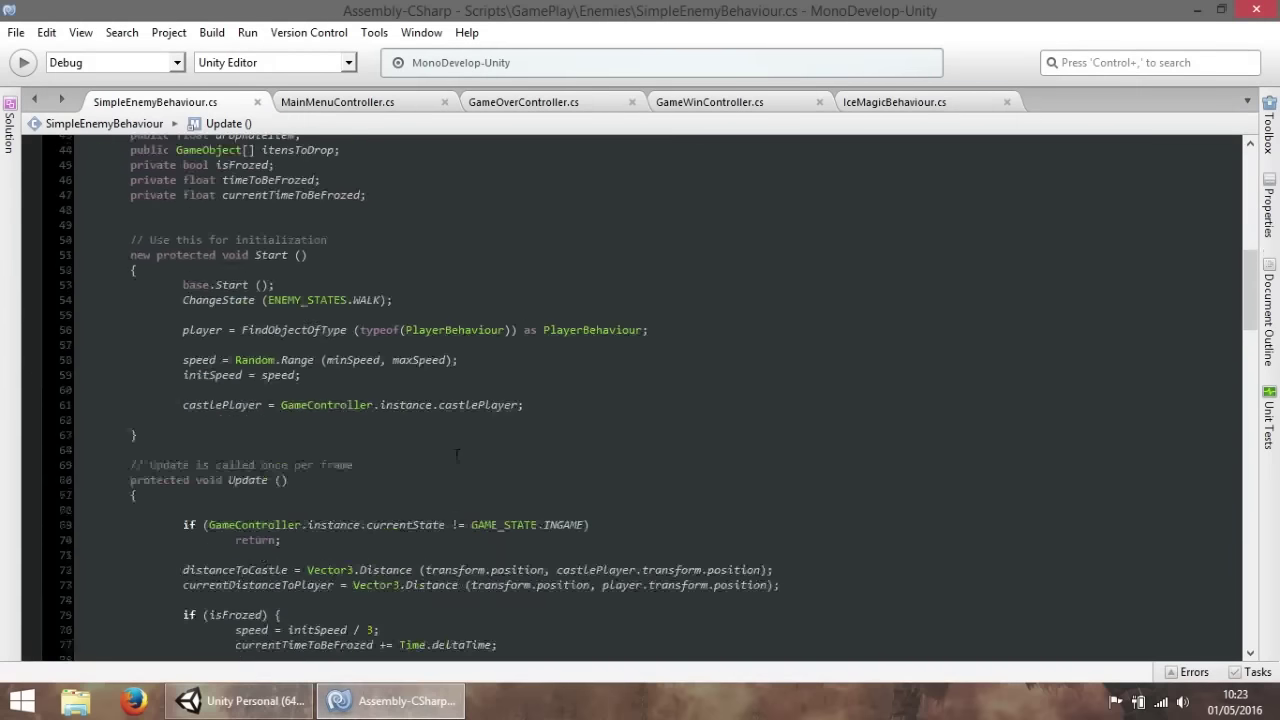
scroll(454, 456, "down", 15)
scroll(454, 456, "down", 8)
left_click_drag(566, 319, 286, 319)
key("ctrl+c")
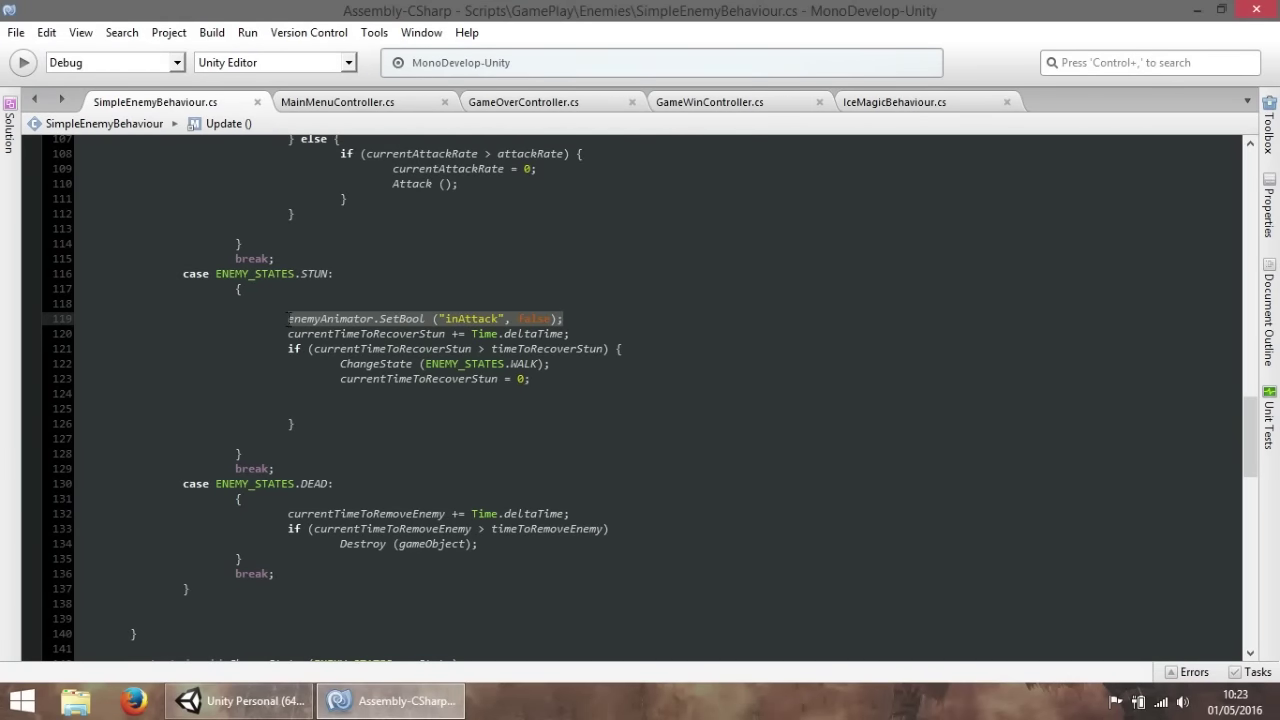
scroll(459, 393, "up", 12)
scroll(390, 391, "up", 4)
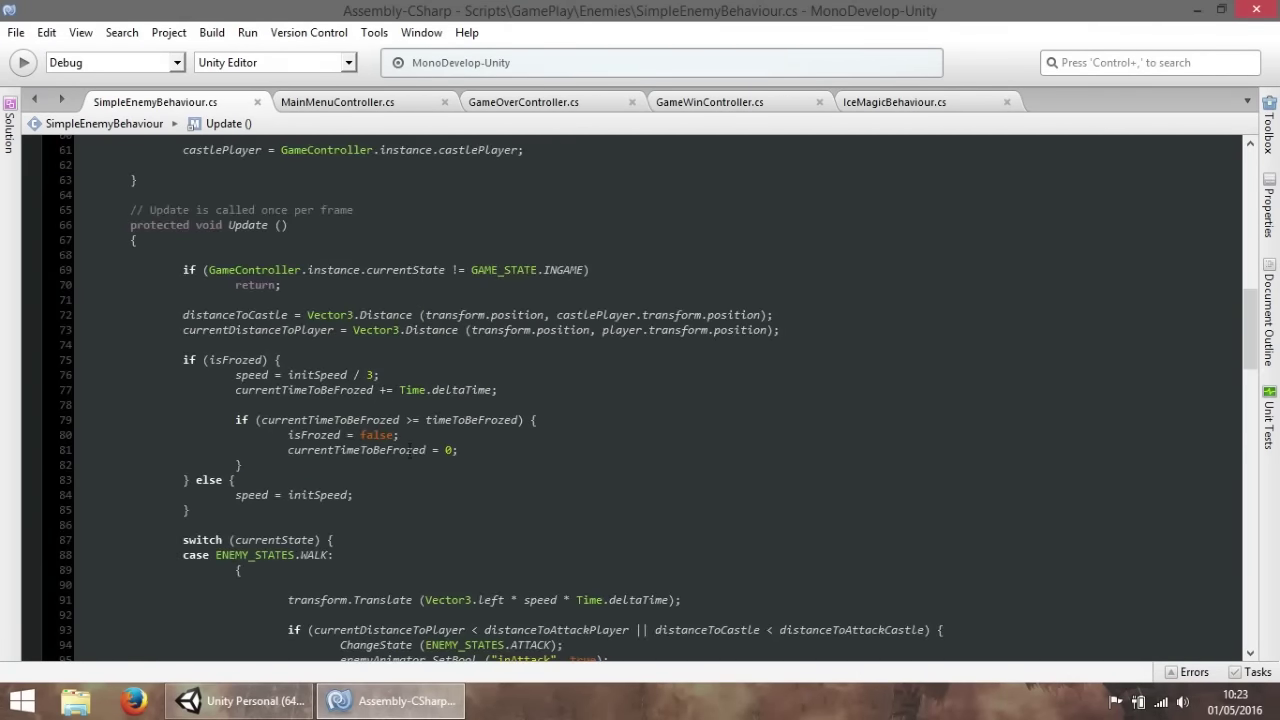
left_click(267, 441)
key("Down")
key("Return")
key("Return")
key("ctrl+v")
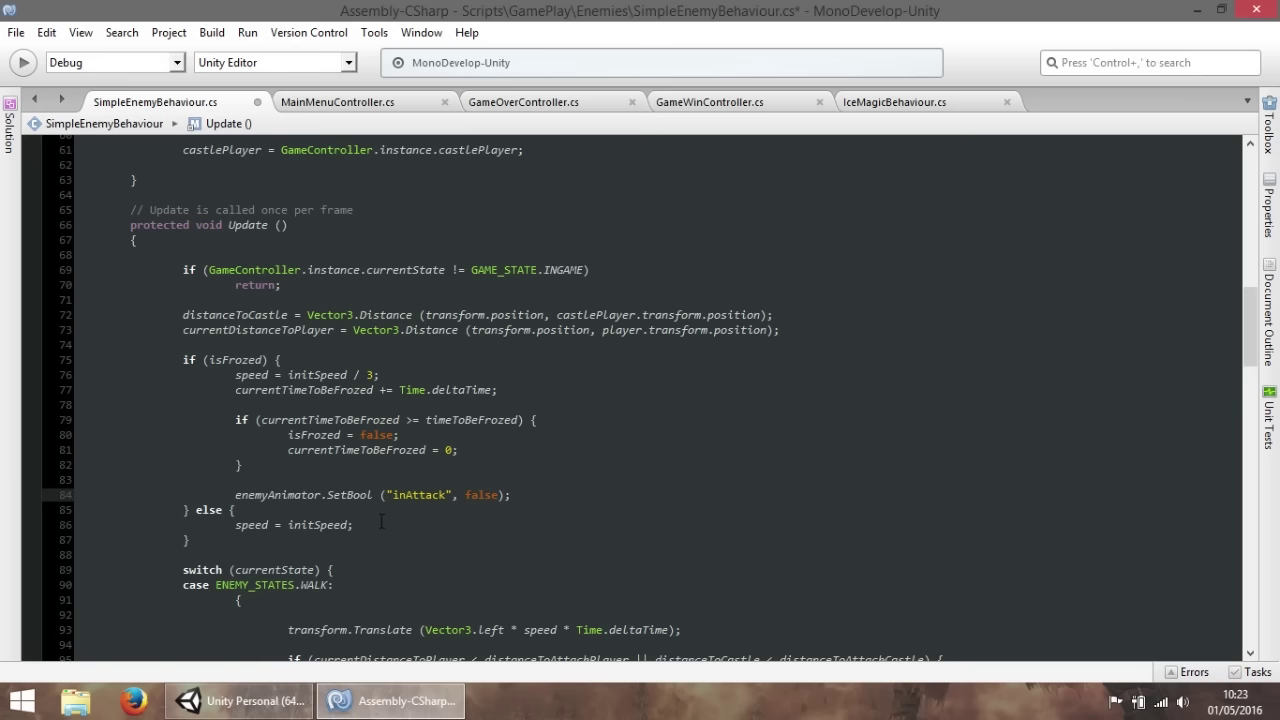
Move speed = initSpeed into the thaw block and delete the empty else block.
left_click_drag(381, 522, 235, 525)
key("ctrl+x")
left_click(460, 450)
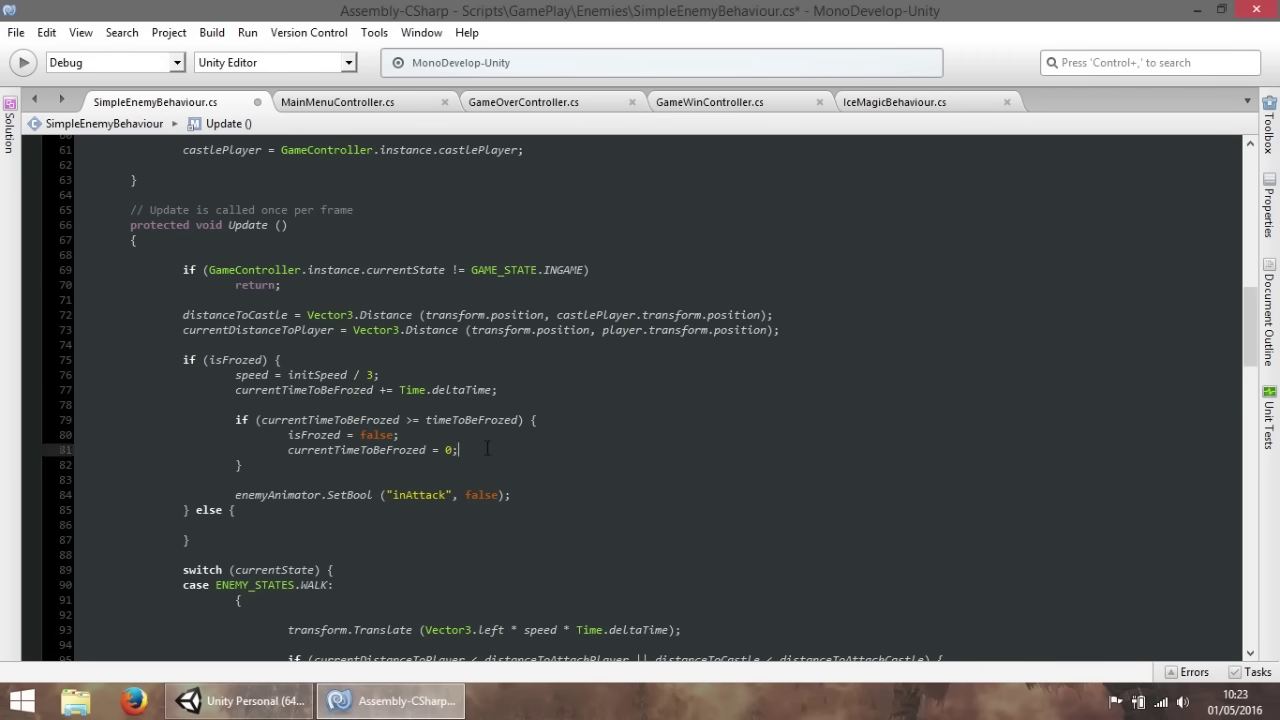
key("Return")
key("ctrl+v")
left_click_drag(190, 525, 323, 556)
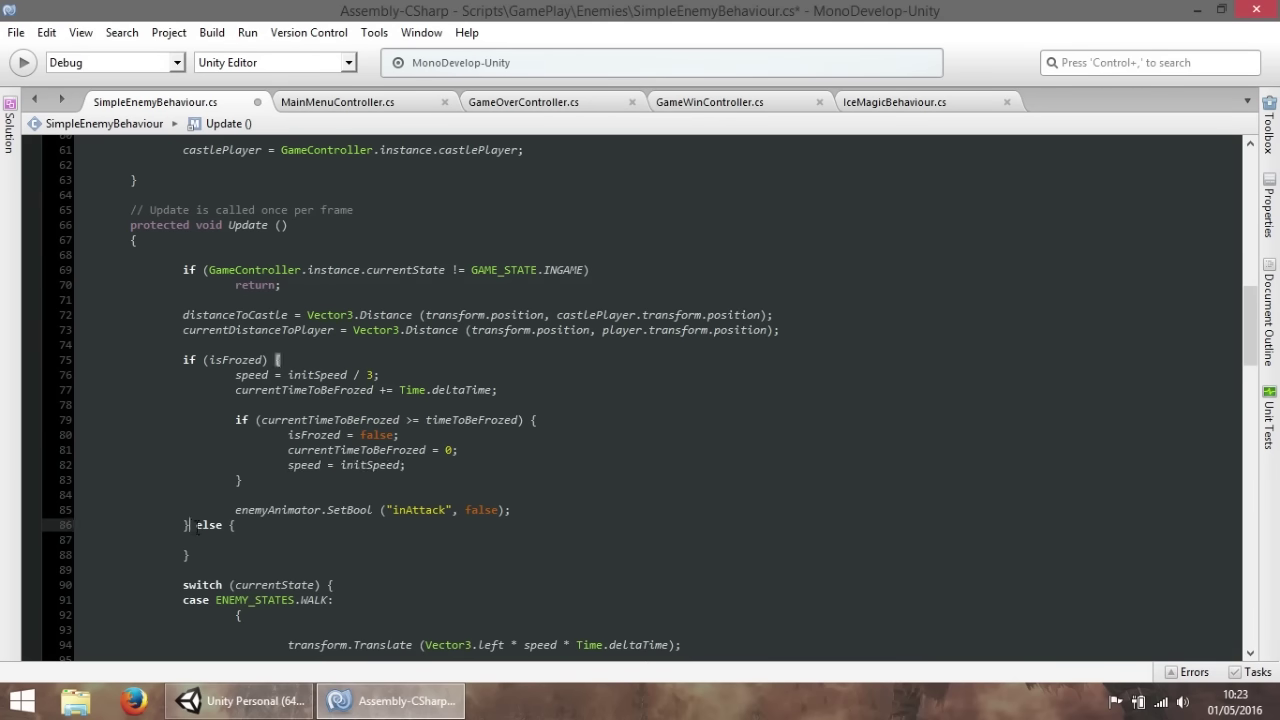
key("Delete")
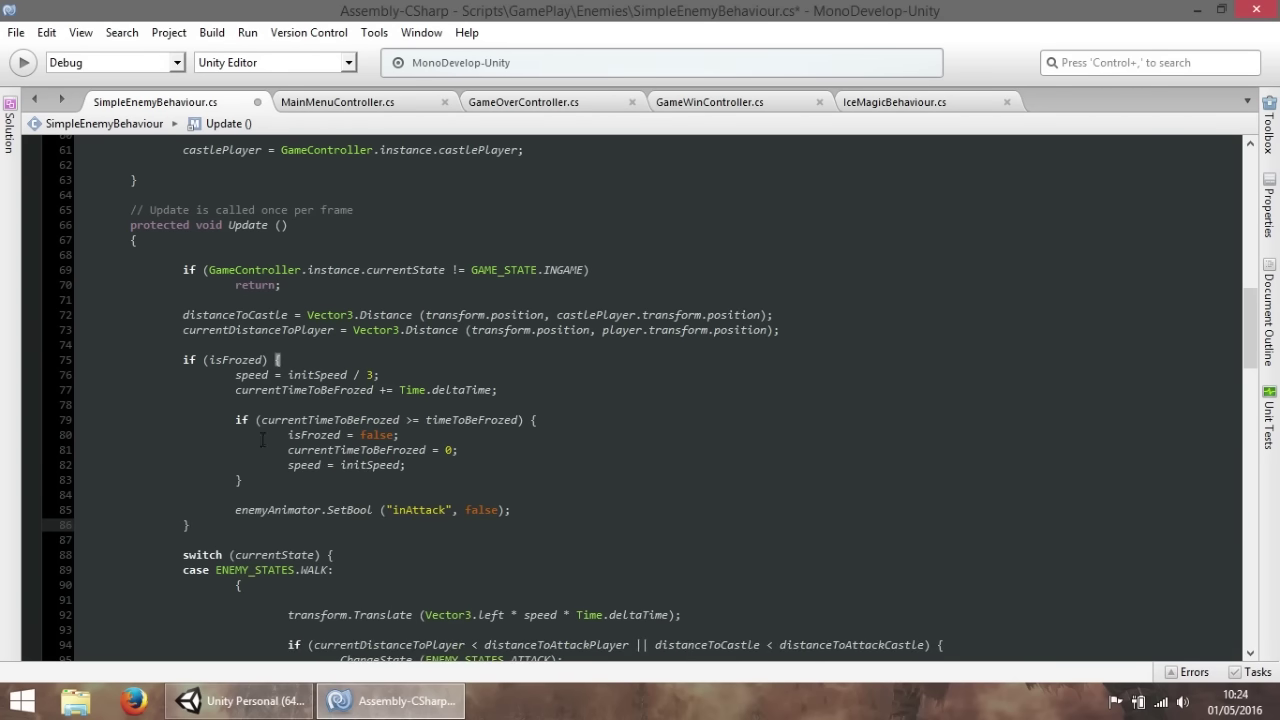
Duplicate the SetBool statement and rename its parameter to isFrozed.
left_click_drag(540, 507, 230, 510)
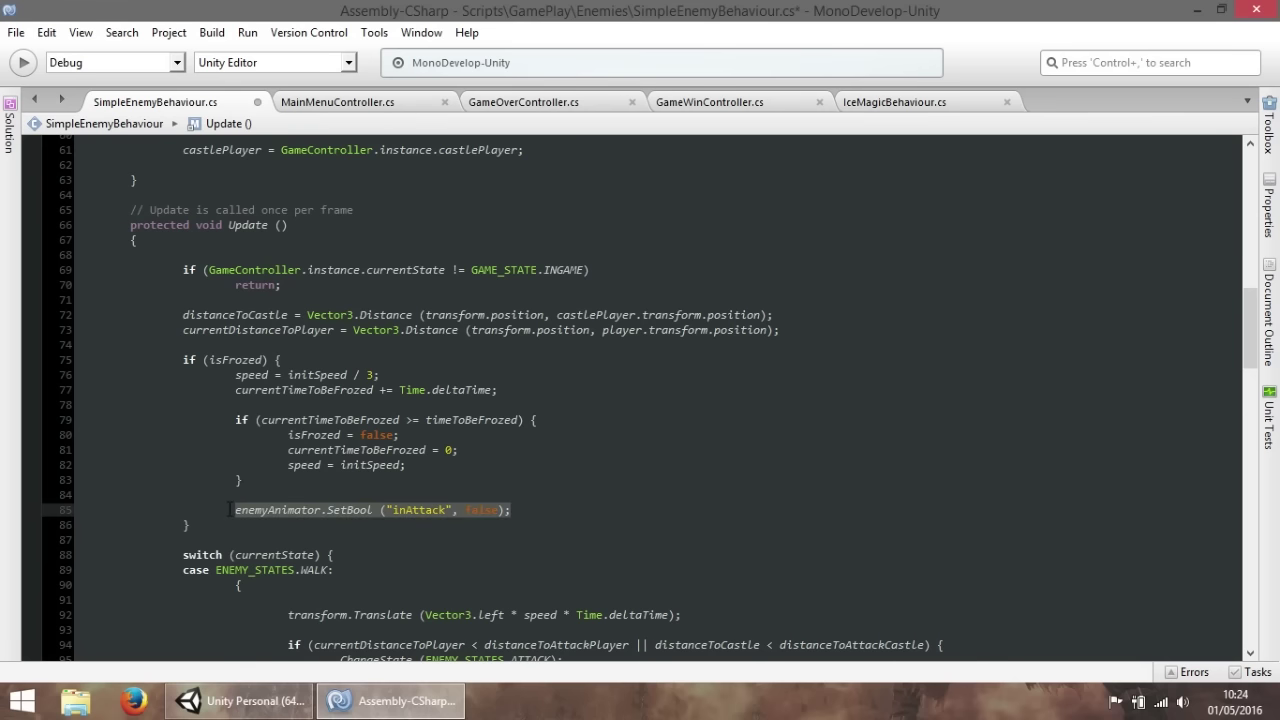
key("ctrl+c")
left_click(423, 467)
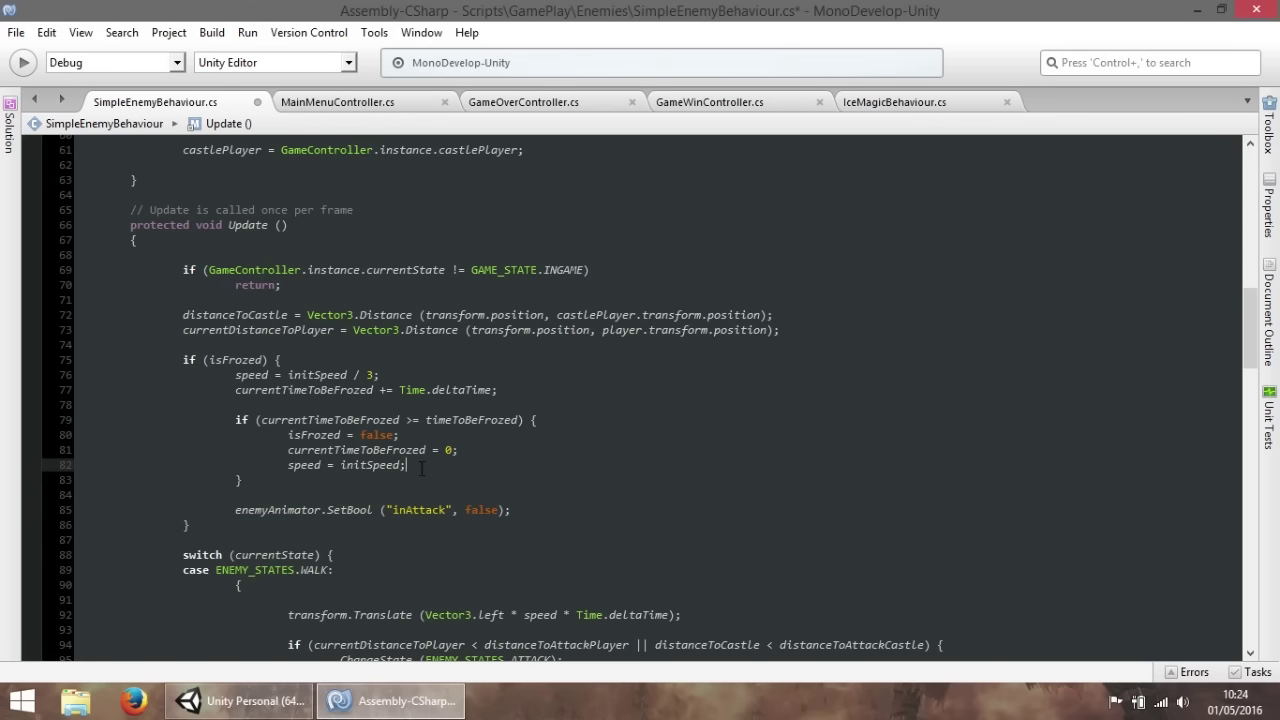
key("Return")
key("ctrl+v")
double_click(481, 481)
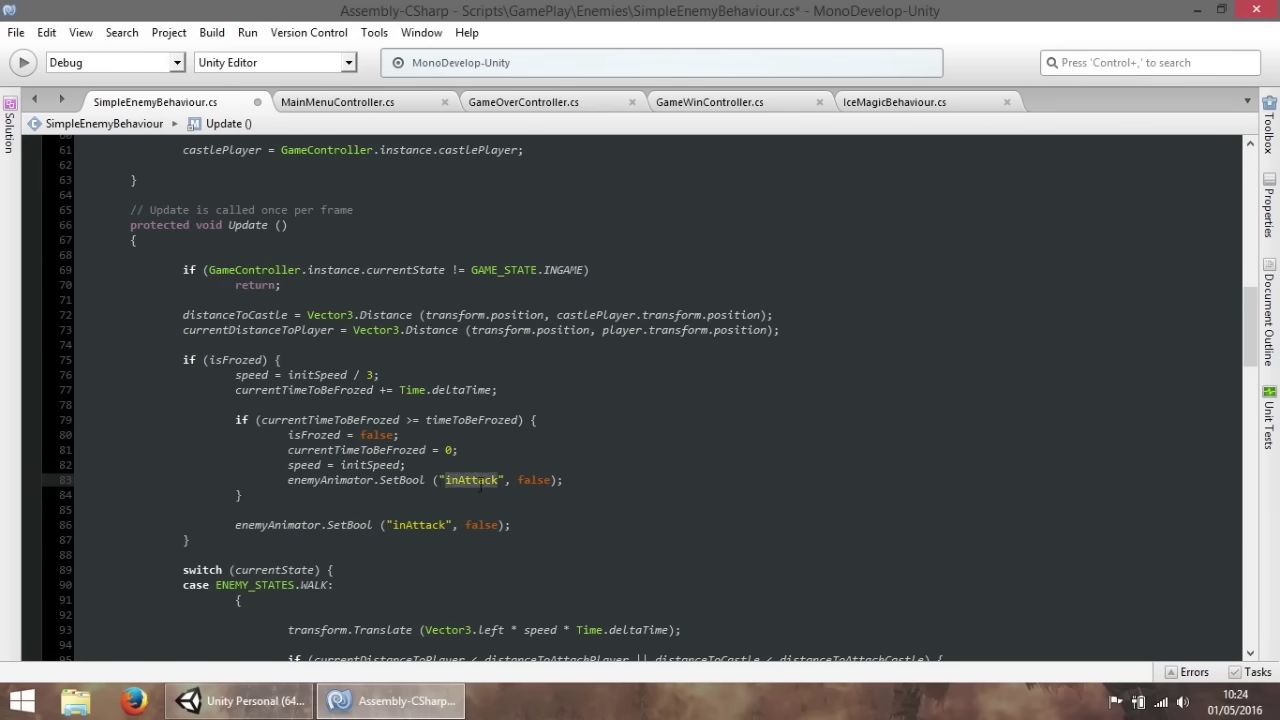
type("isFrozed")
Change the second statement to SetBool("isFrozed", true) and save the script.
double_click(482, 480)
key("ctrl+c")
double_click(421, 524)
key("ctrl+v")
double_click(481, 524)
type("true")
left_click(556, 450)
key("ctrl+s")
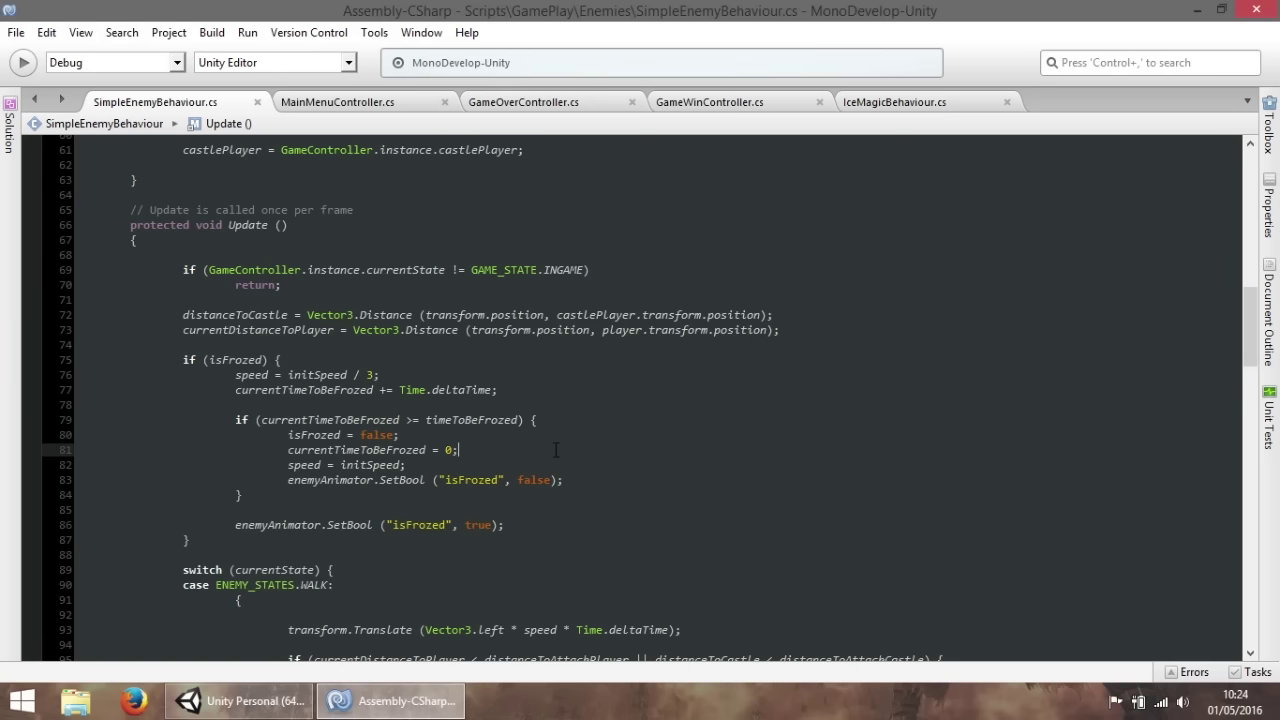
left_click(240, 700)
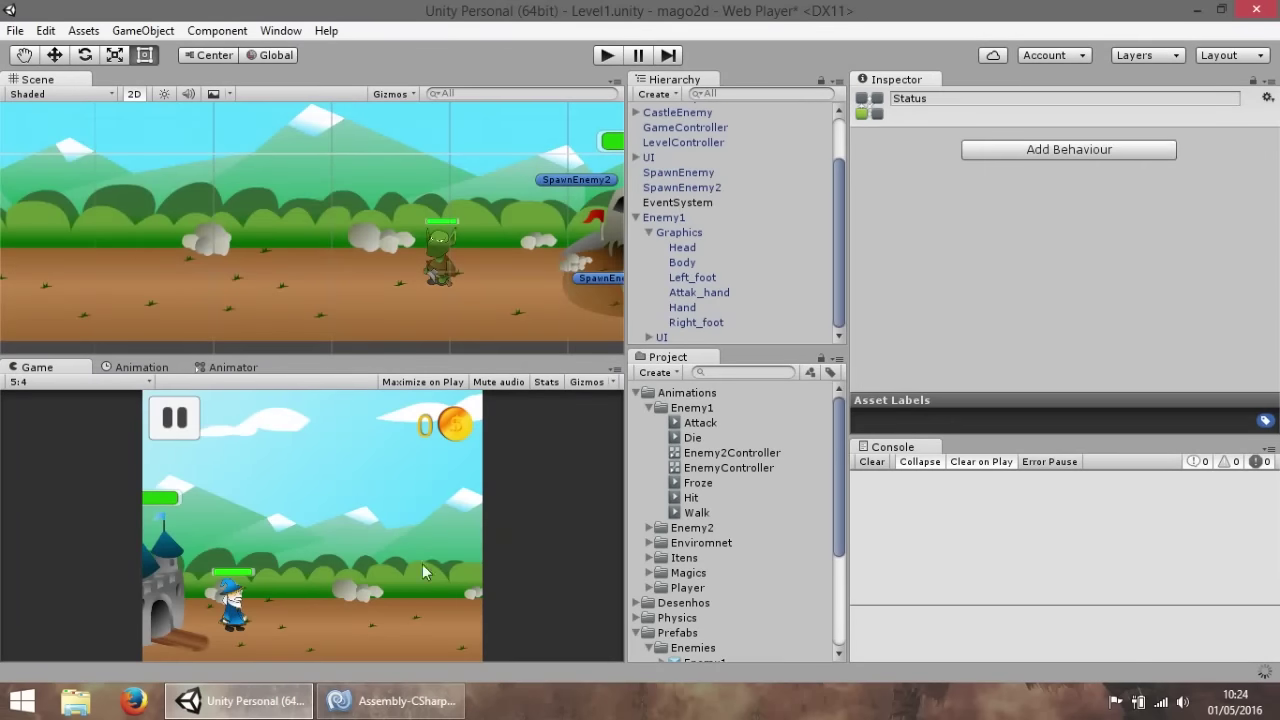
left_click(395, 700)
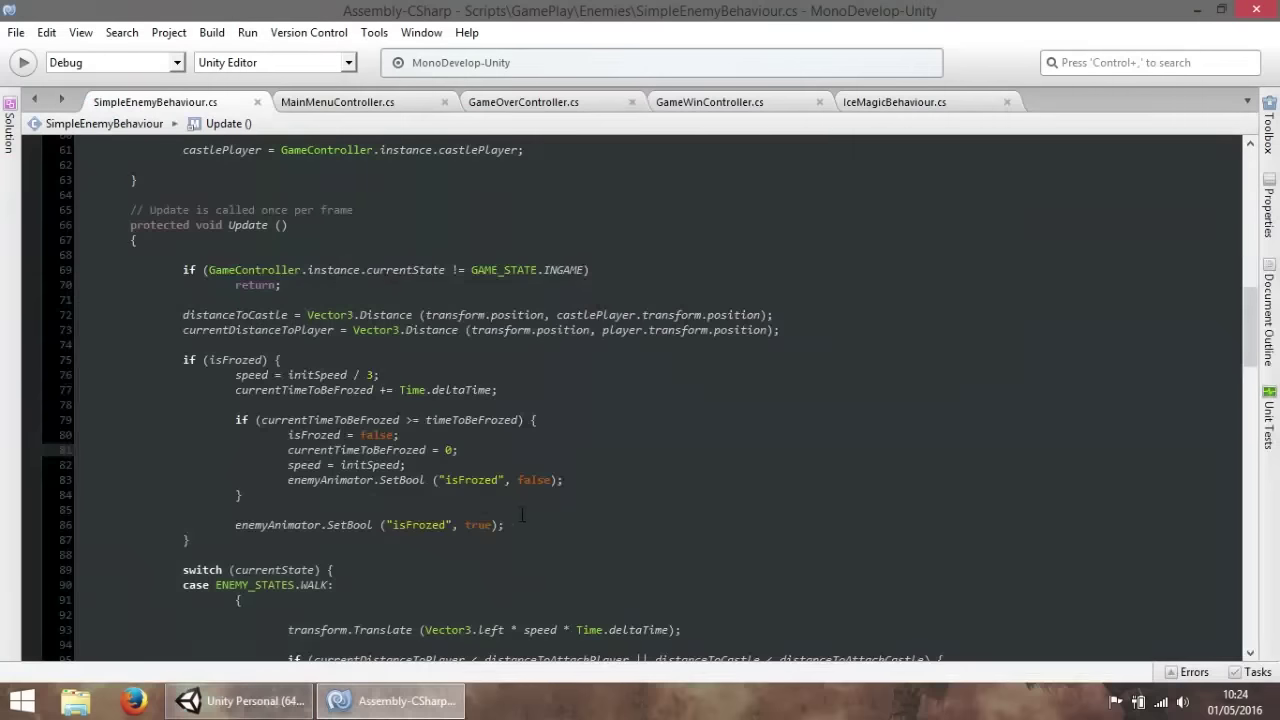
Move the SetBool("isFrozed", true) line to just after currentTimeToBeFrozen += Time.deltaTime.
left_click_drag(521, 515, 224, 522)
key("BackSpace")
left_click(530, 390)
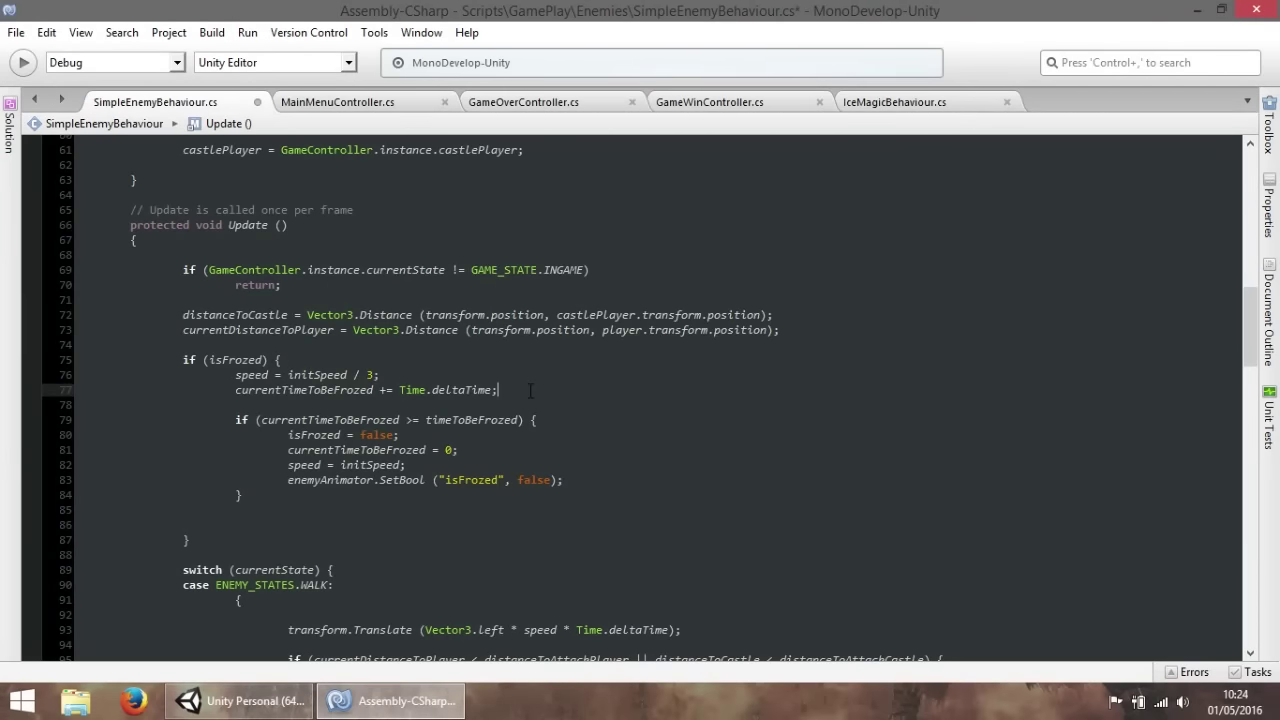
key("Return")
key("ctrl+v")
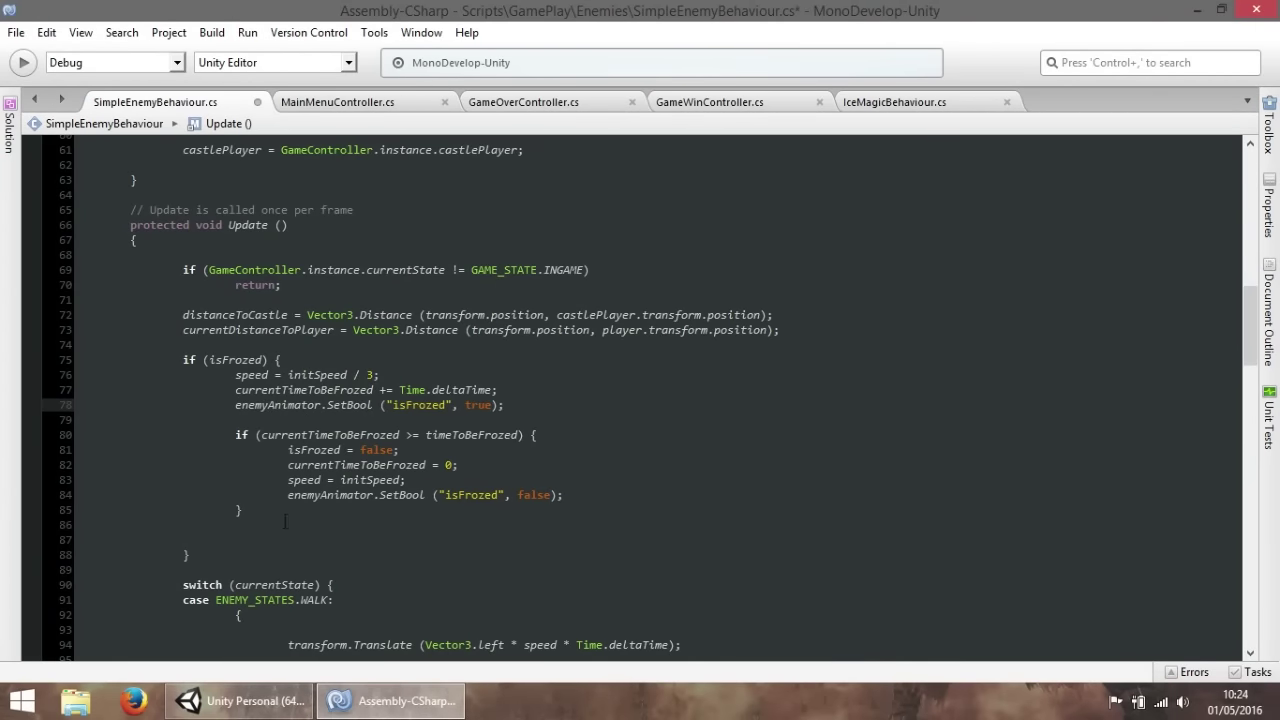
Remove the leftover blank line and save the script.
left_click(267, 540)
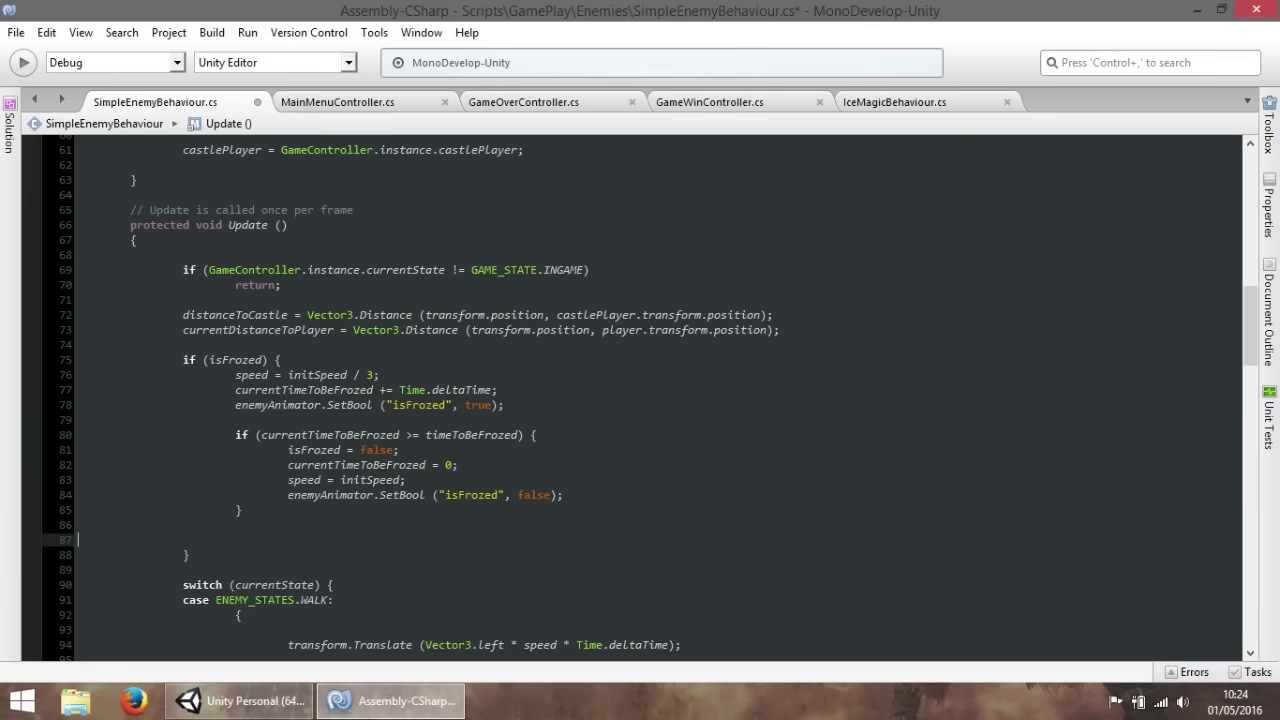
key("BackSpace")
key("BackSpace")
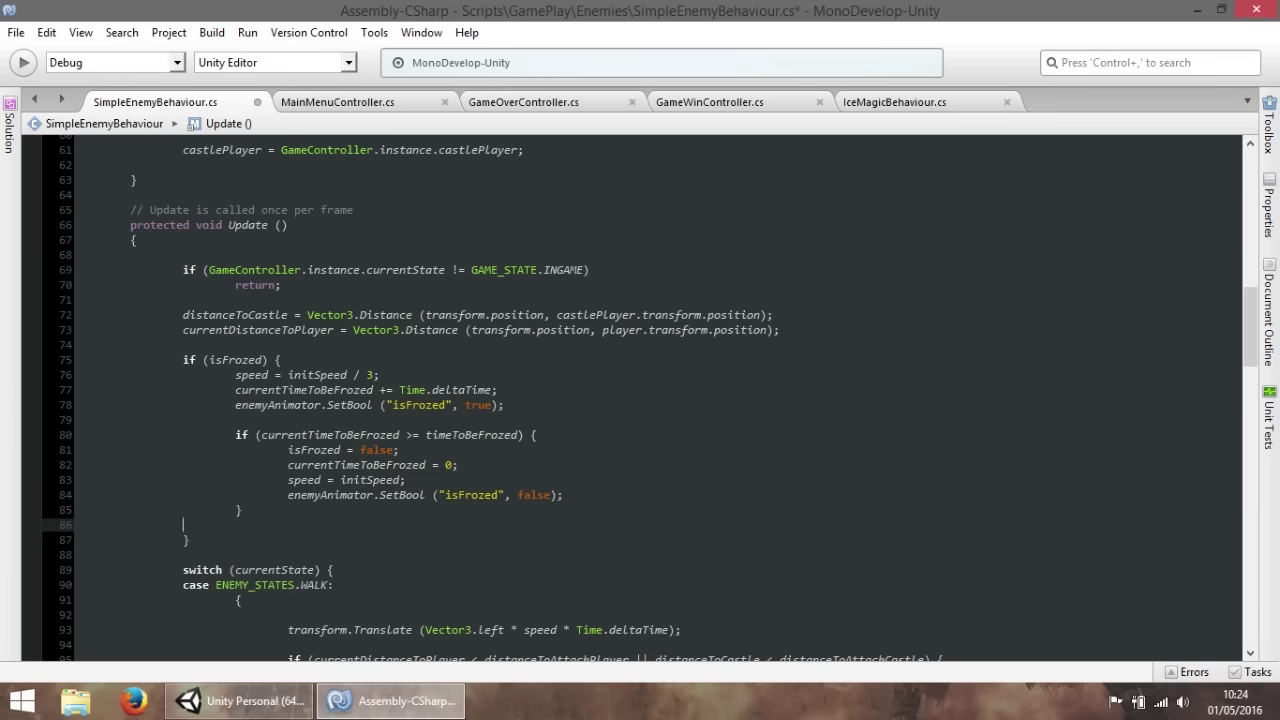
key("BackSpace")
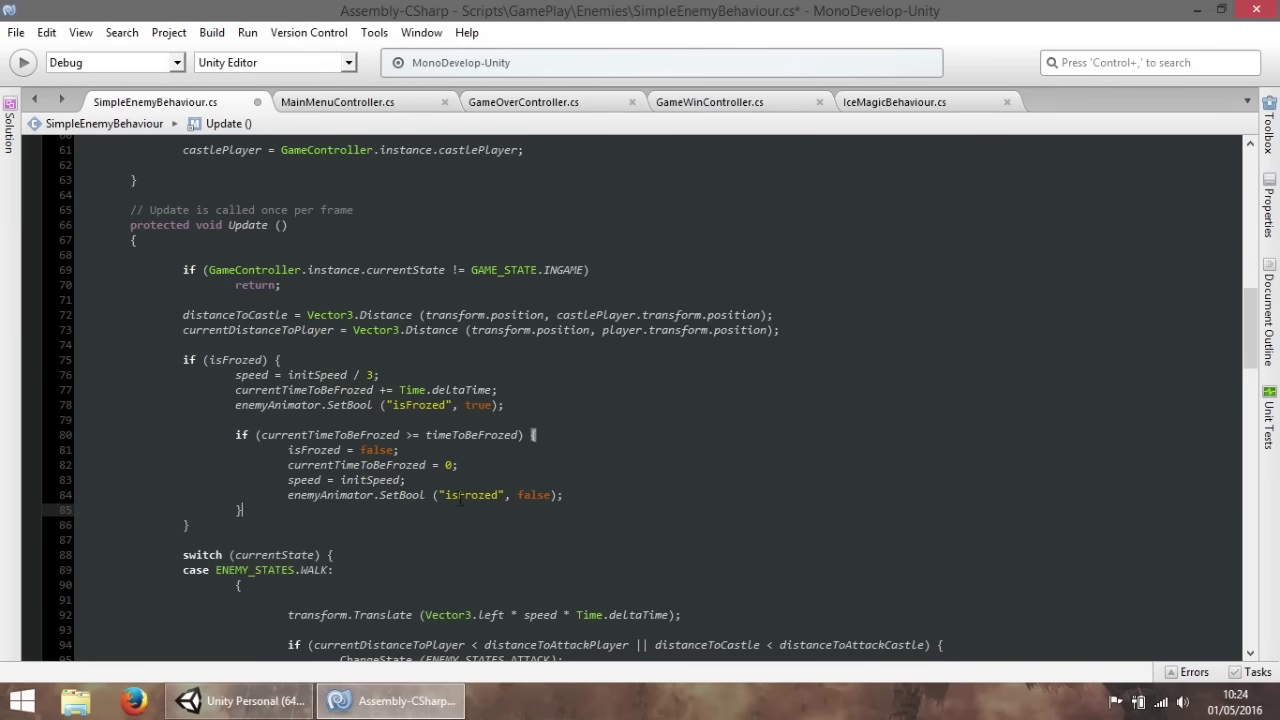
key("ctrl+s")
key("alt+Tab")
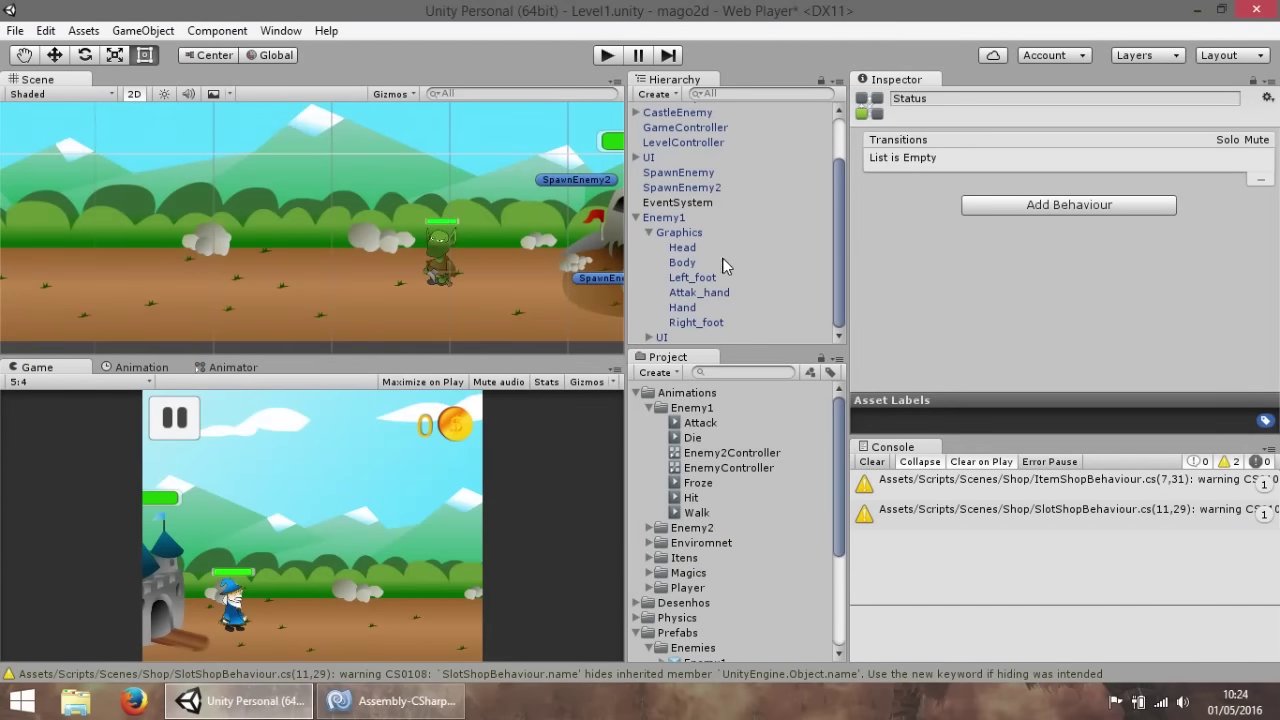
Select Enemy1 and check its Status layer in the Animator.
left_click(668, 218)
scroll(1249, 352, "down", 3)
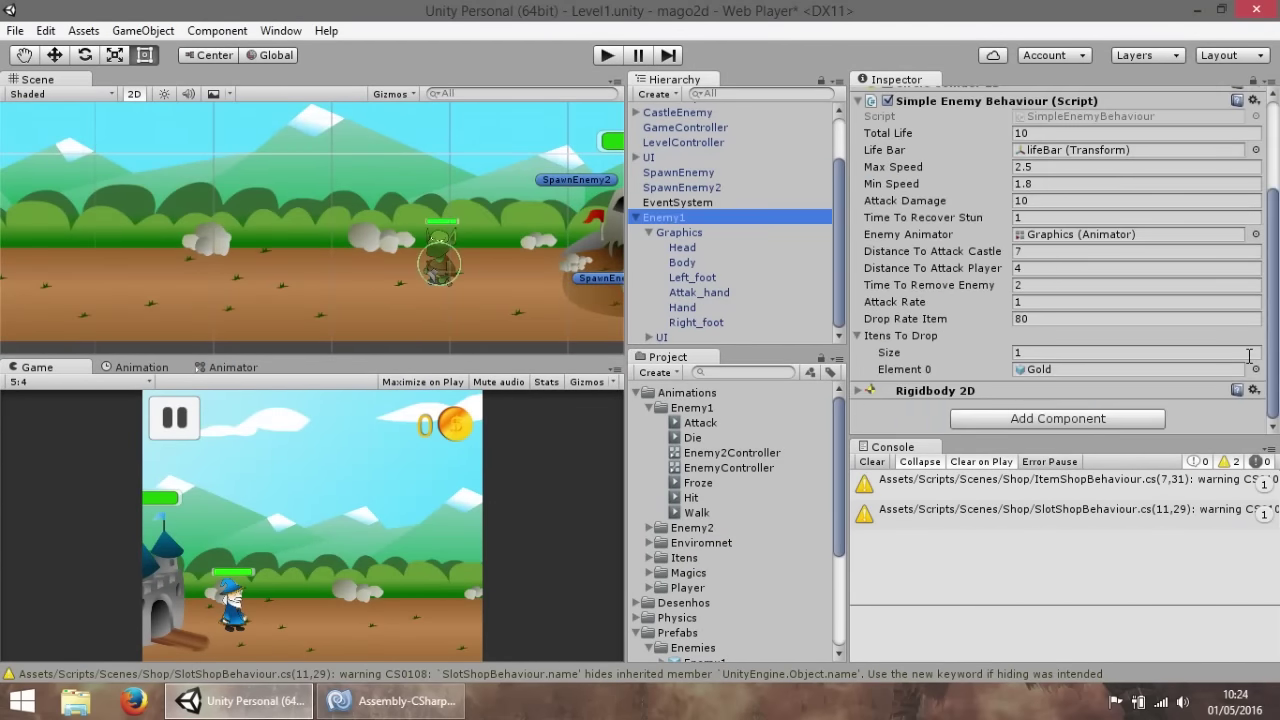
left_click(242, 369)
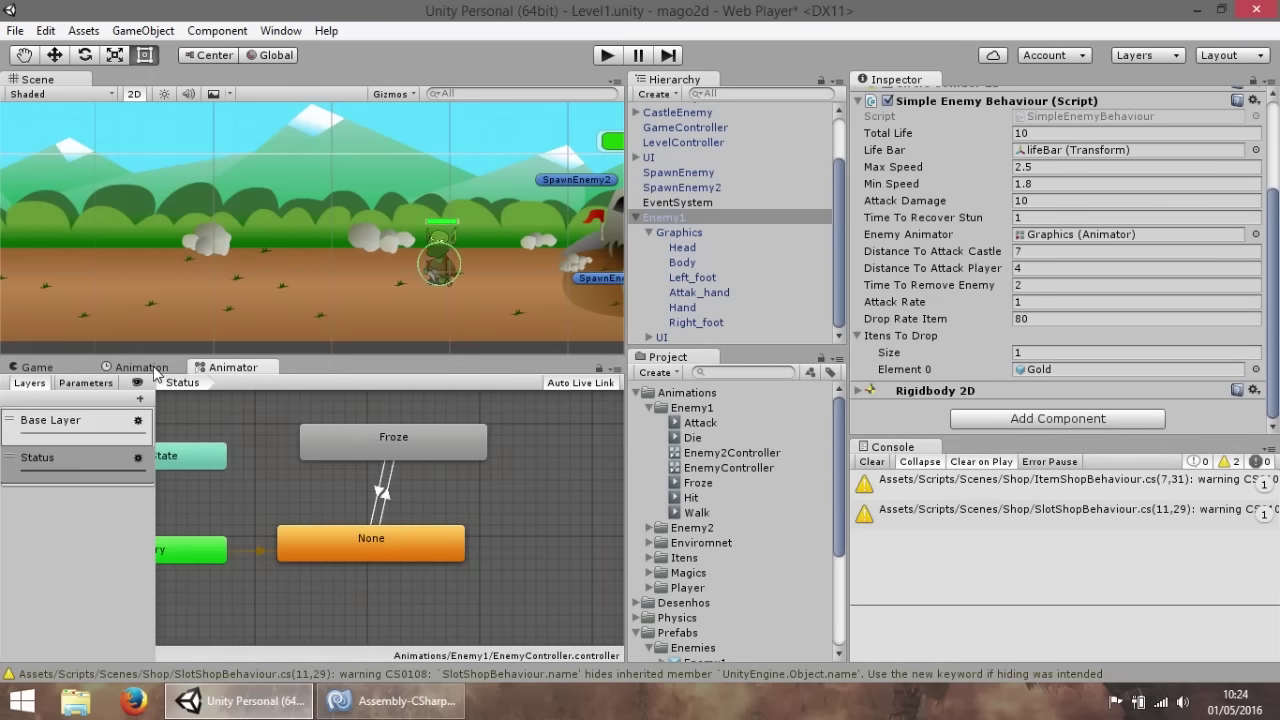
left_click(156, 369)
left_click(42, 367)
Reselect Enemy1 and enter Play mode to test freezing.
left_click(670, 218)
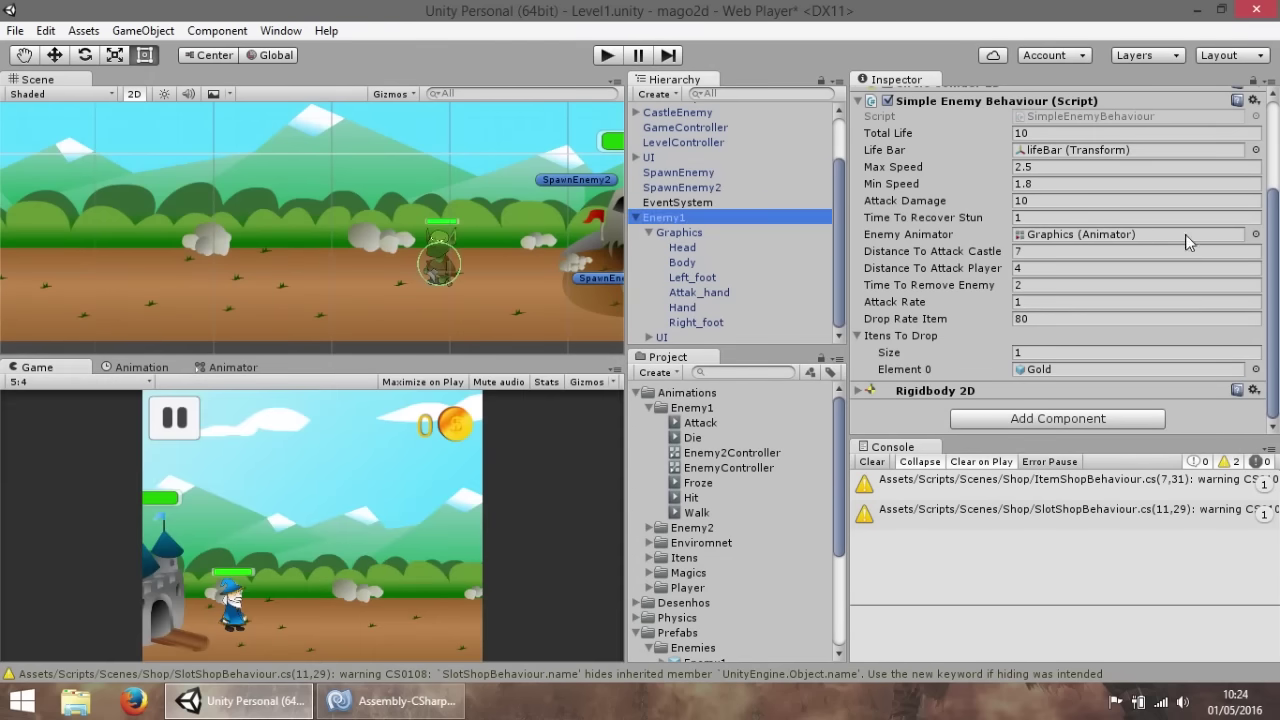
scroll(1185, 234, "up", 3)
left_click(1215, 160)
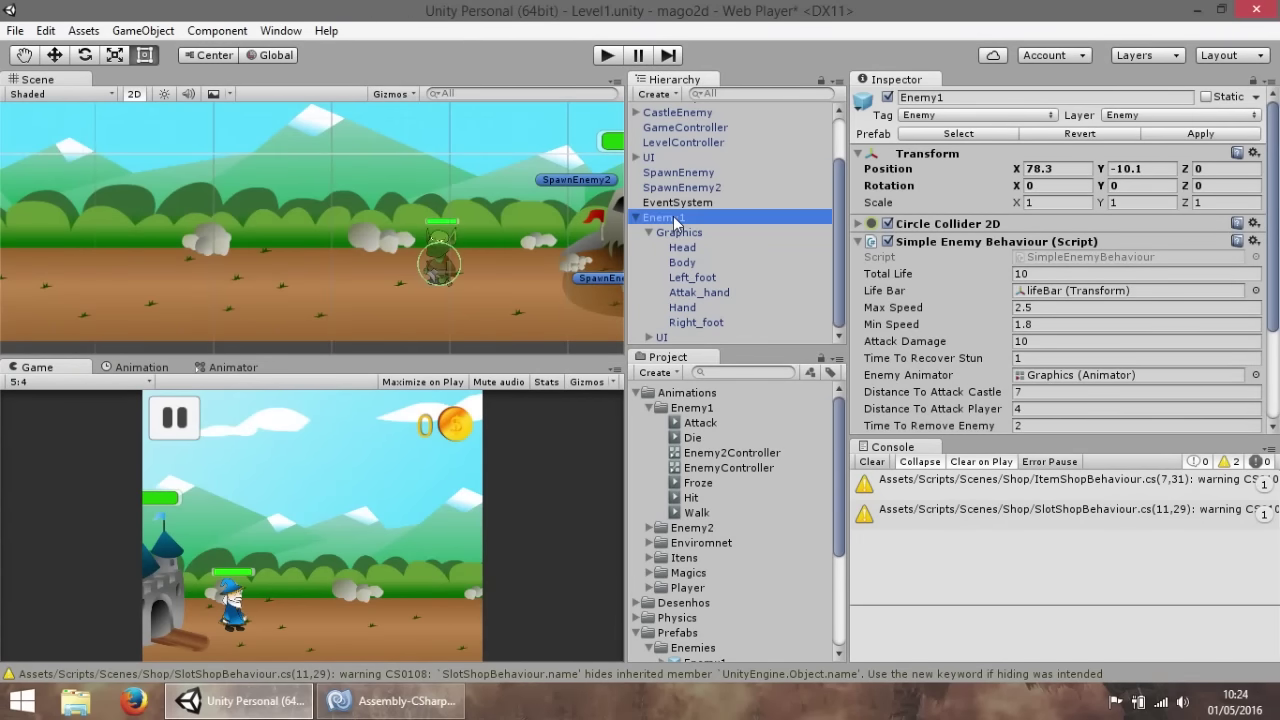
key("ctrl+p")
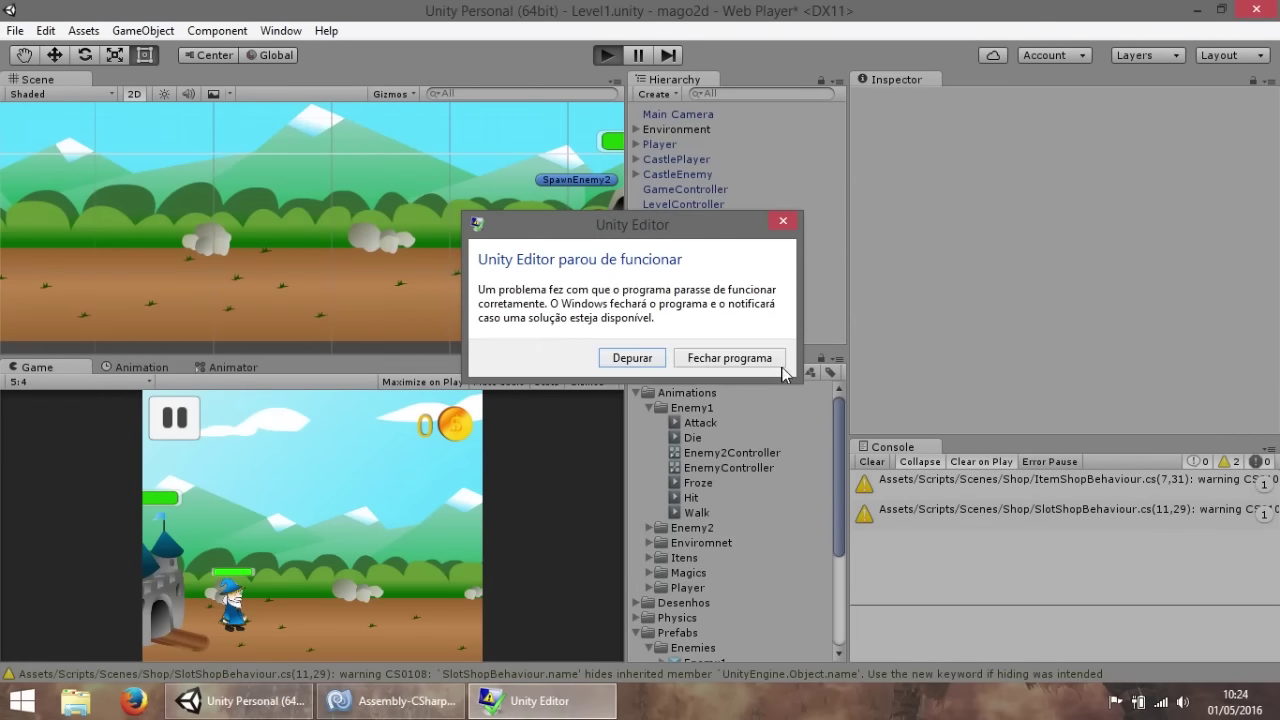
Close the crashed Unity editor, relaunch Unity from the Start menu, and reopen the mago2d project.
left_click(778, 358)
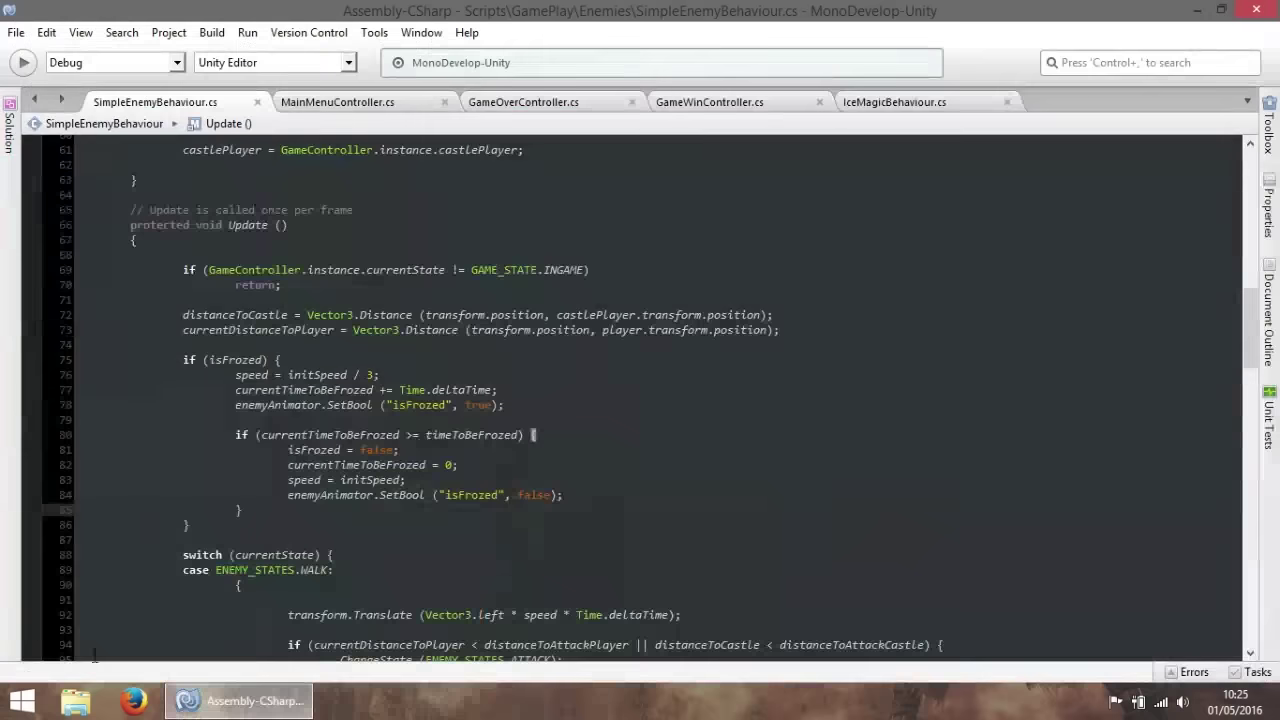
left_click(24, 703)
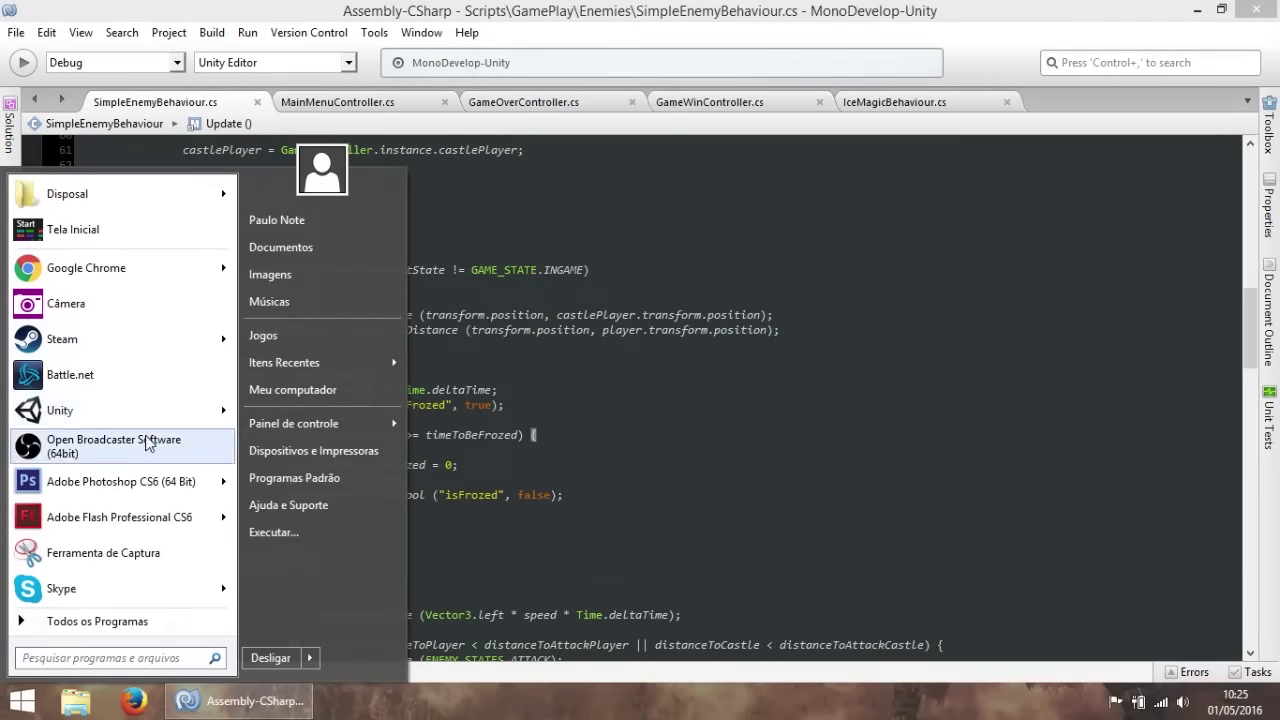
left_click(173, 412)
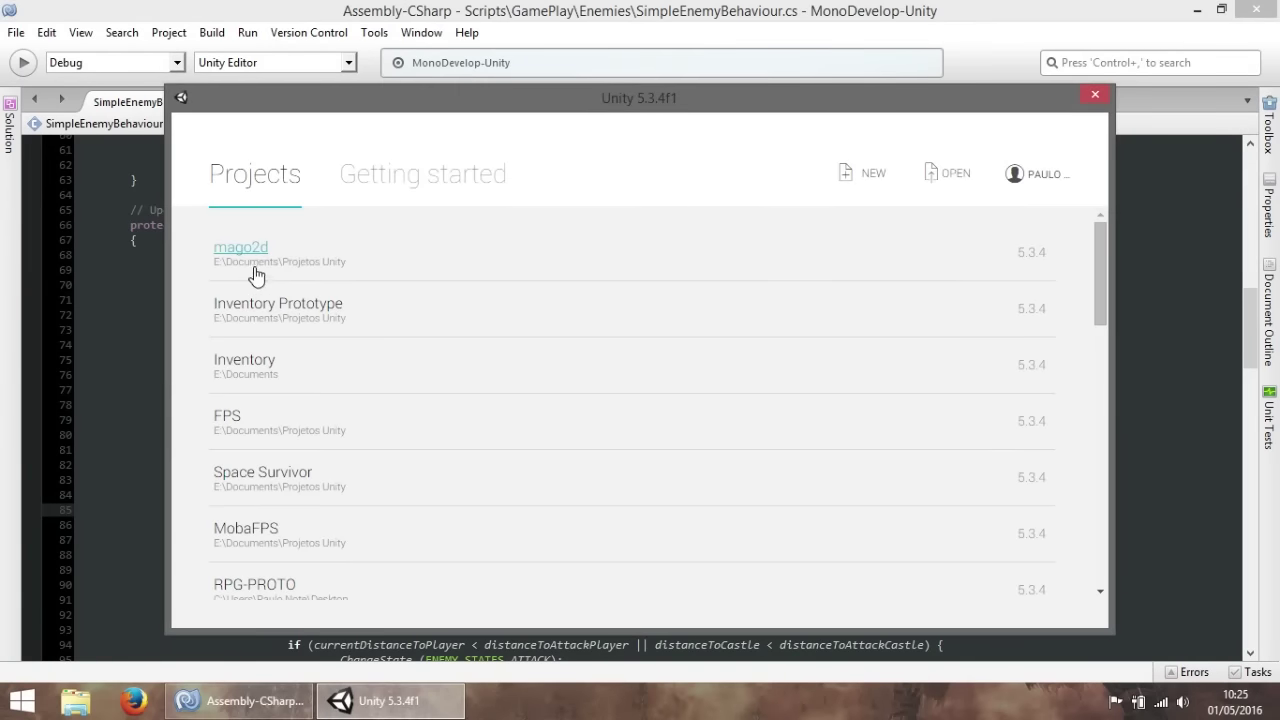
left_click(254, 266)
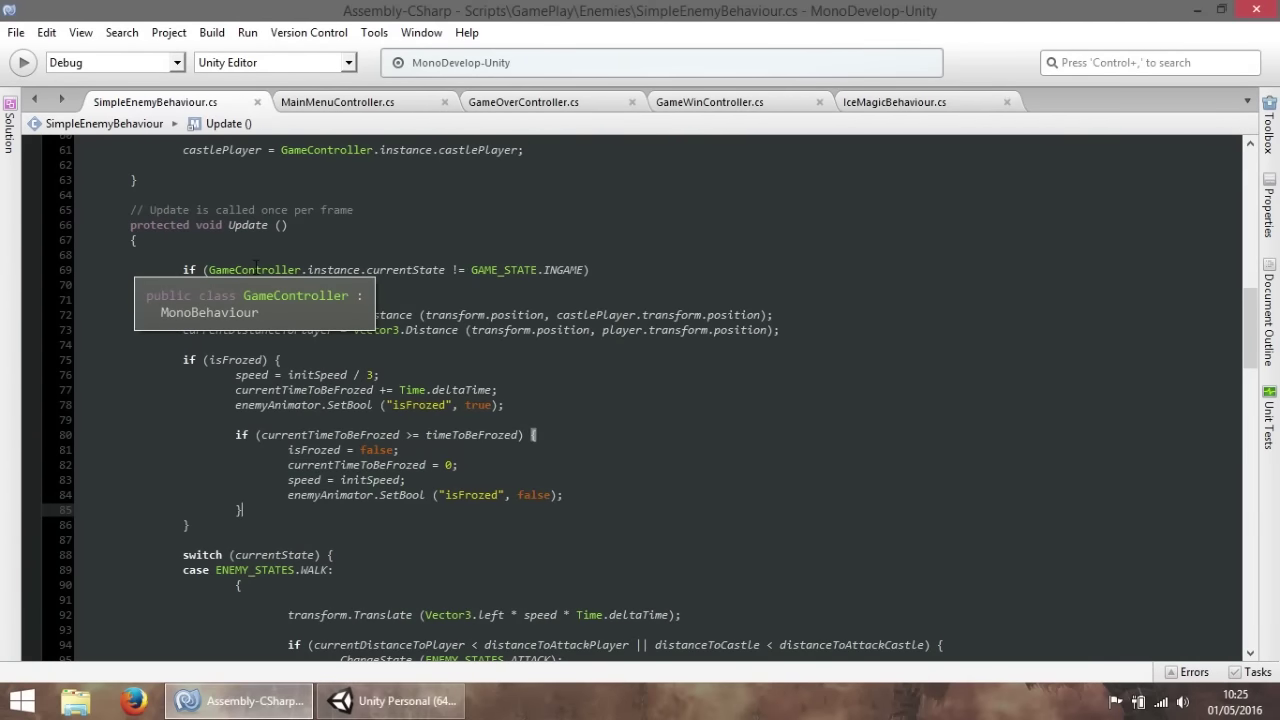
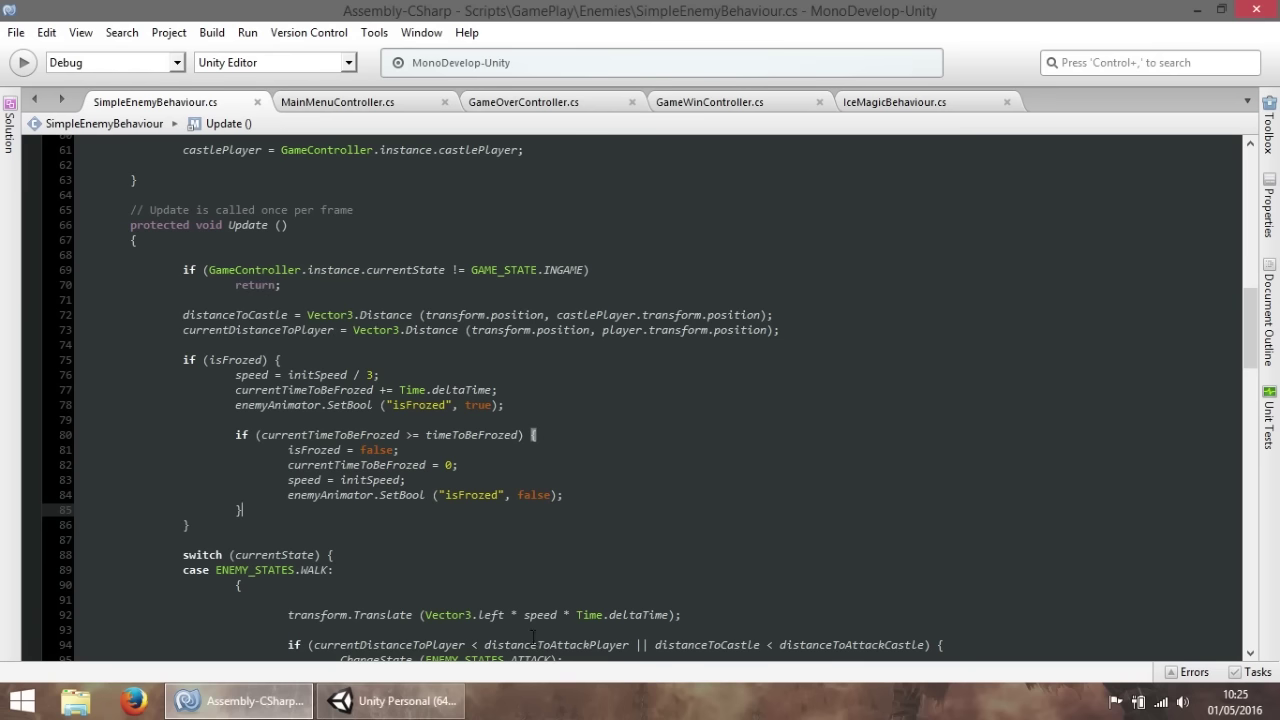
Switch from MonoDevelop back to the Unity editor via the taskbar.
left_click(390, 701)
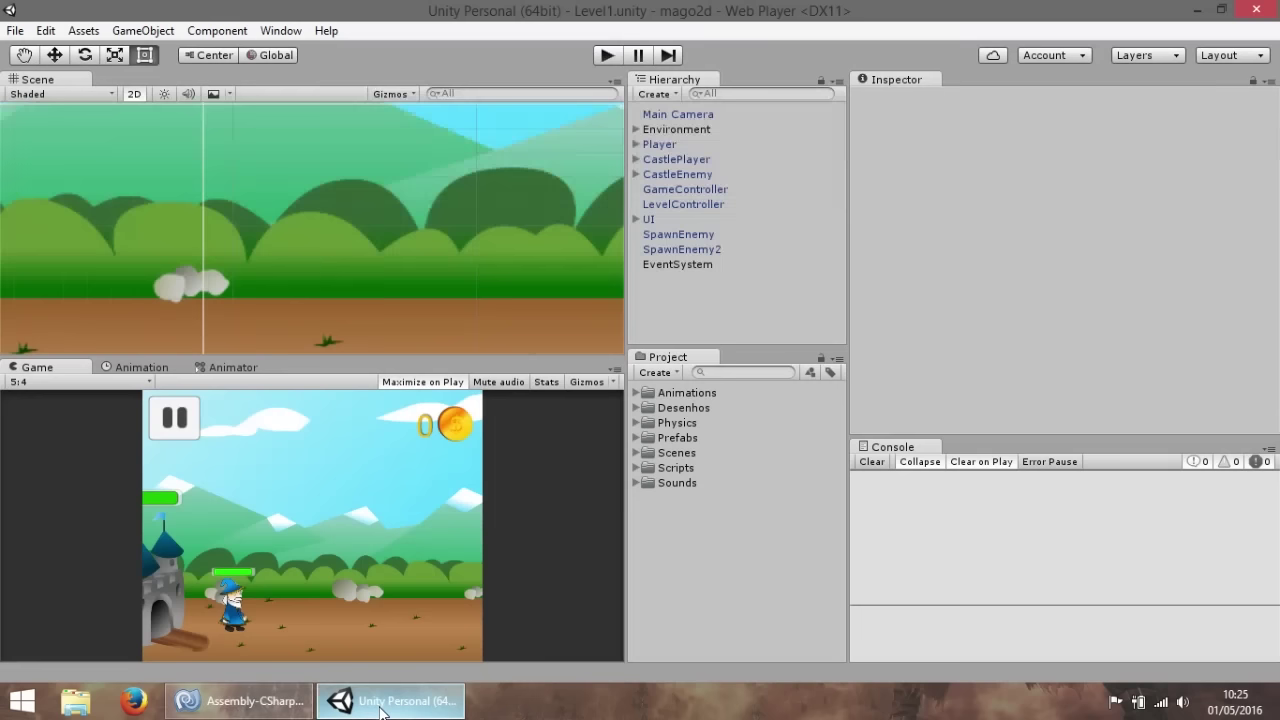
Find the Enemy1 prefab under Prefabs > Enemies and drag an instance into the Hierarchy.
left_click(667, 408)
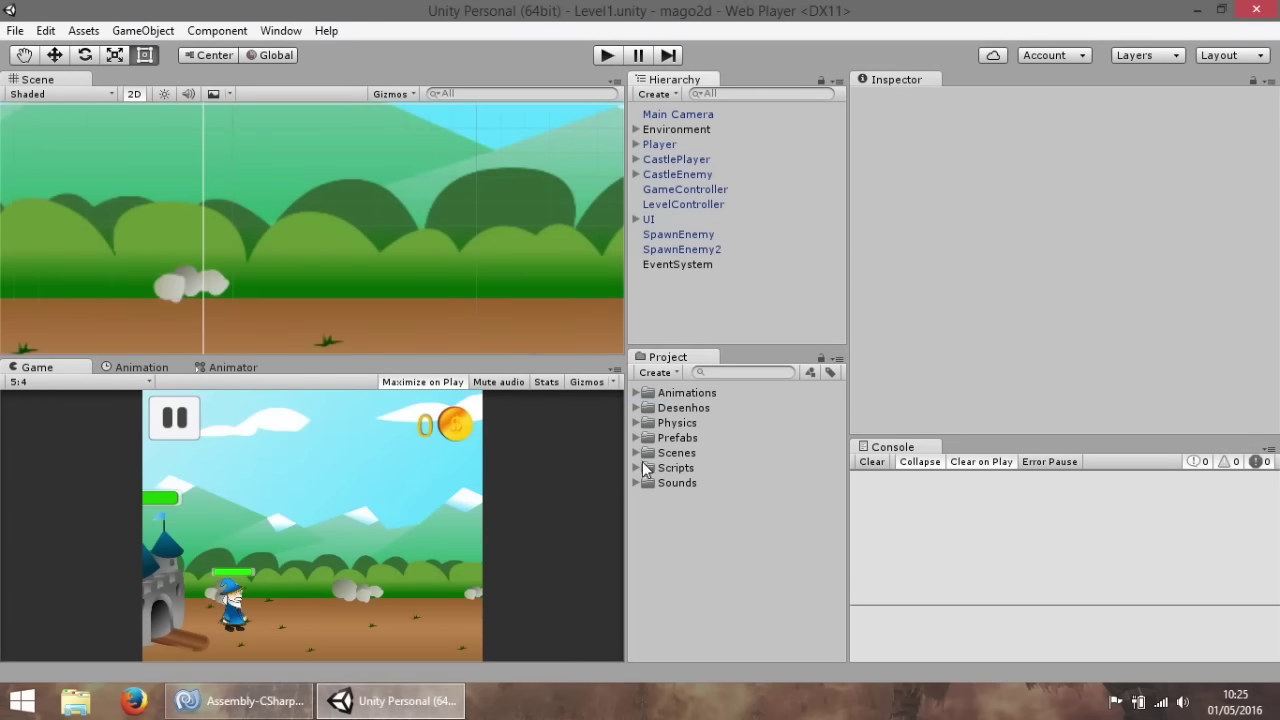
left_click(641, 437)
left_click(636, 407)
left_click(633, 407)
left_click(637, 453)
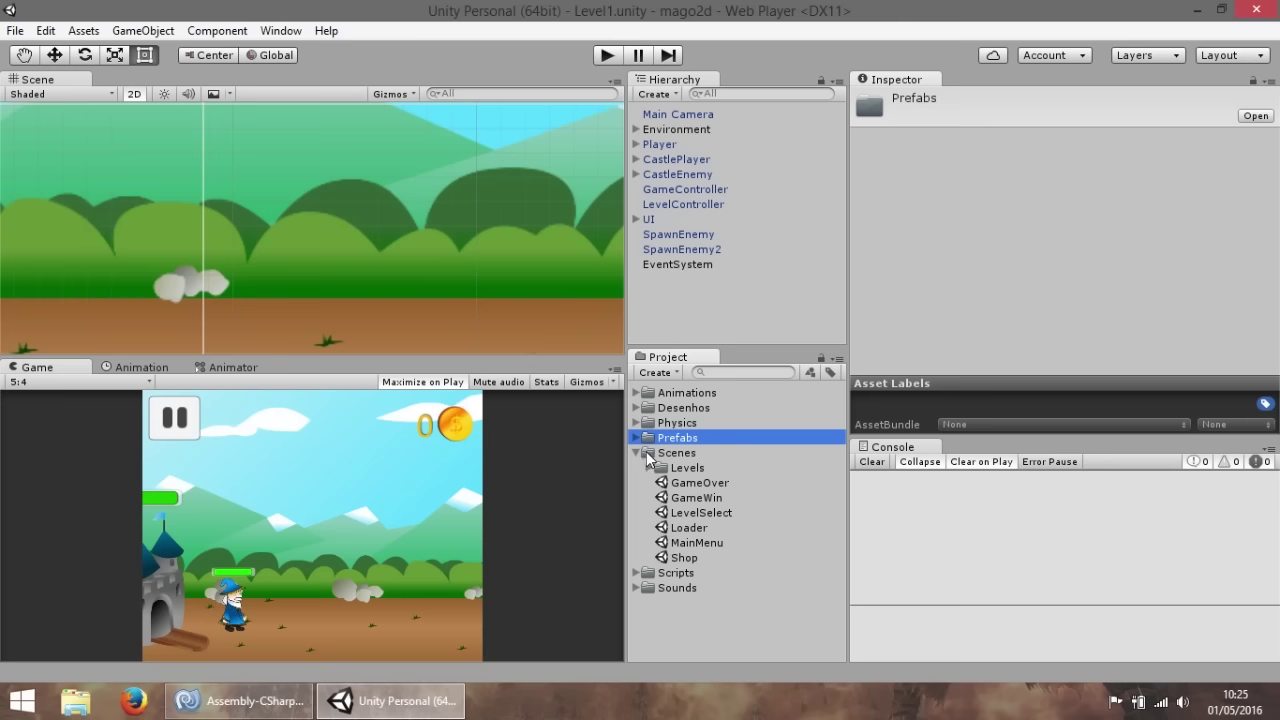
left_click(635, 437)
left_click(649, 454)
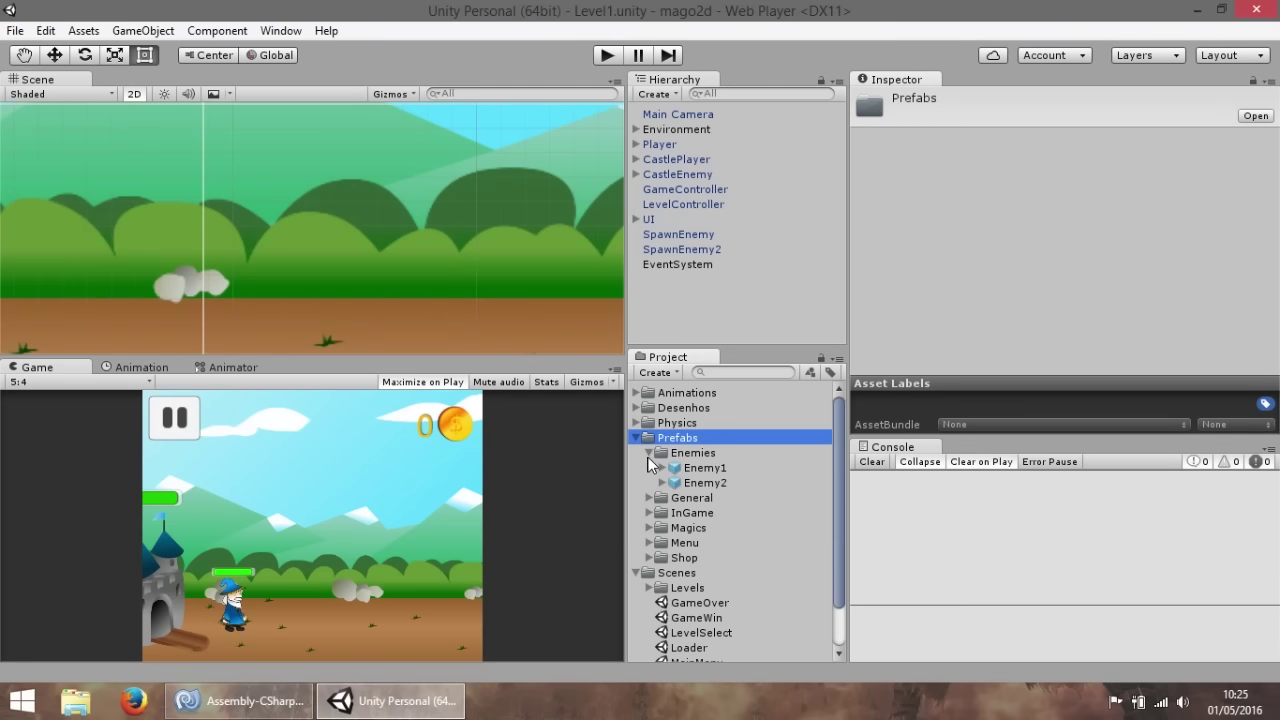
left_click(700, 467)
scroll(1129, 276, "down", 6)
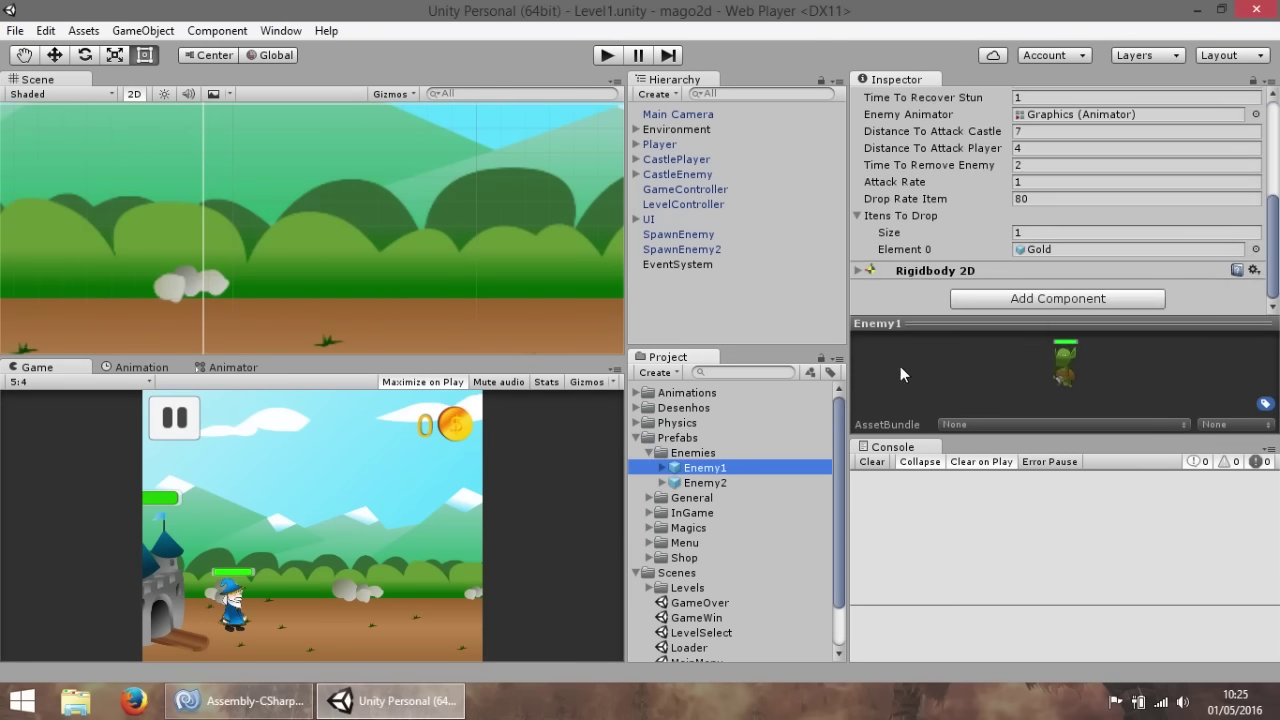
left_click_drag(729, 467, 737, 315)
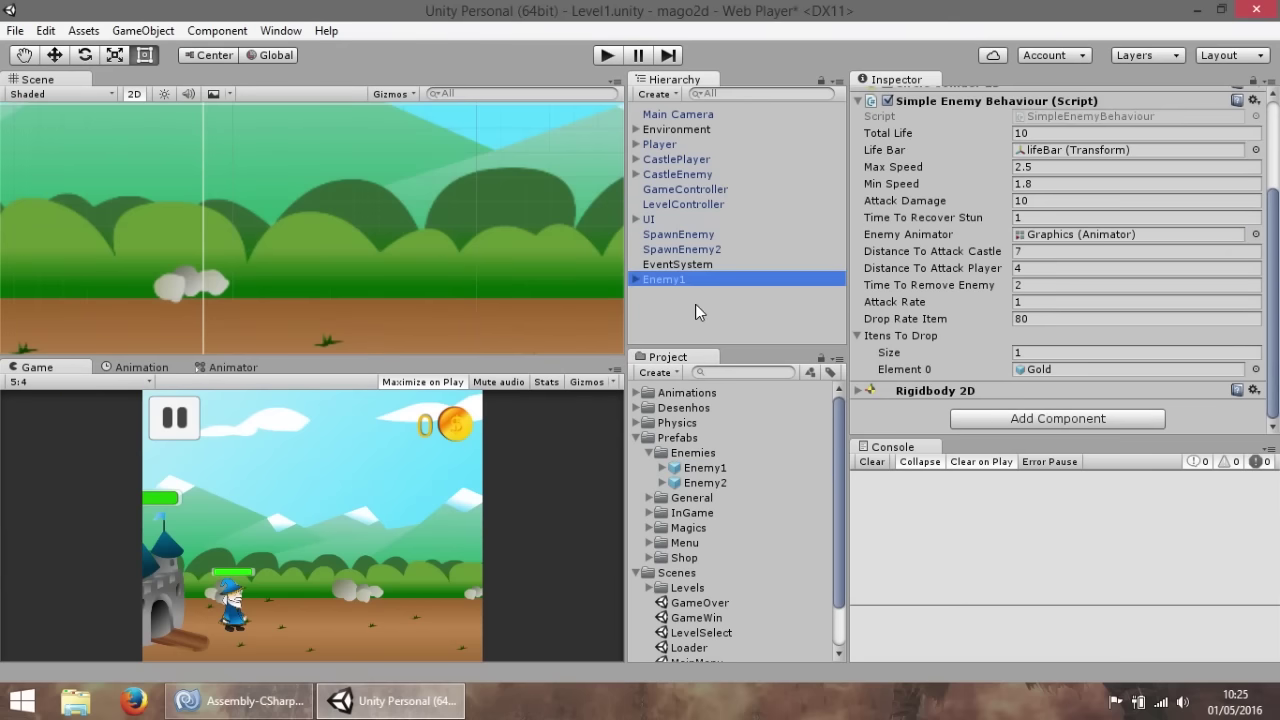
Check Enemy1's Graphics animation clips, save the scene, and apply the instance changes to the prefab.
left_click(136, 368)
left_click(637, 279)
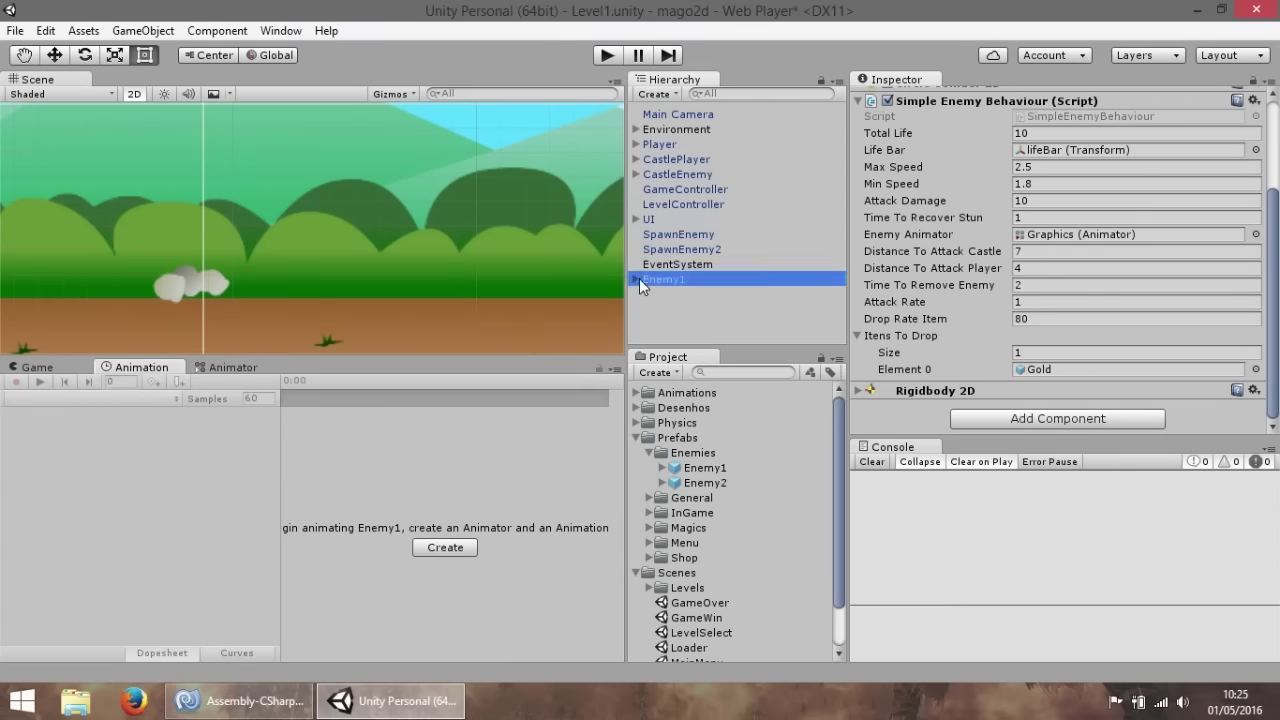
left_click(697, 299)
left_click(148, 400)
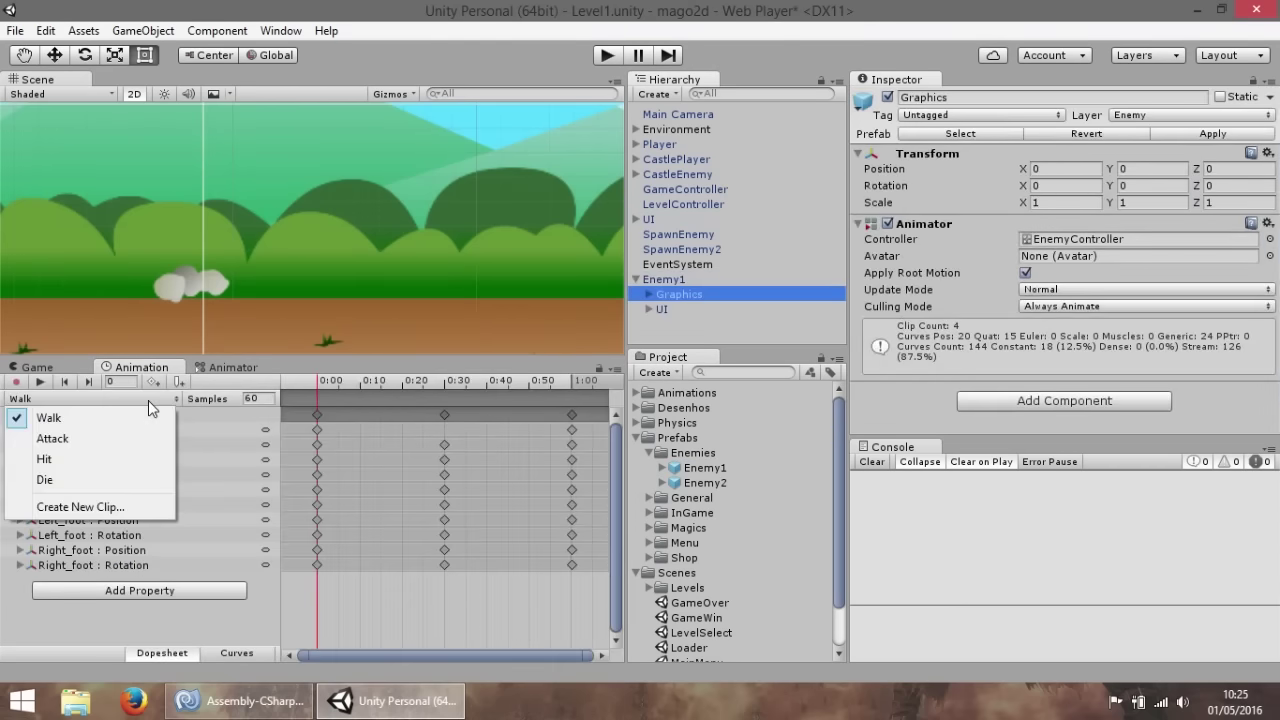
left_click(528, 578)
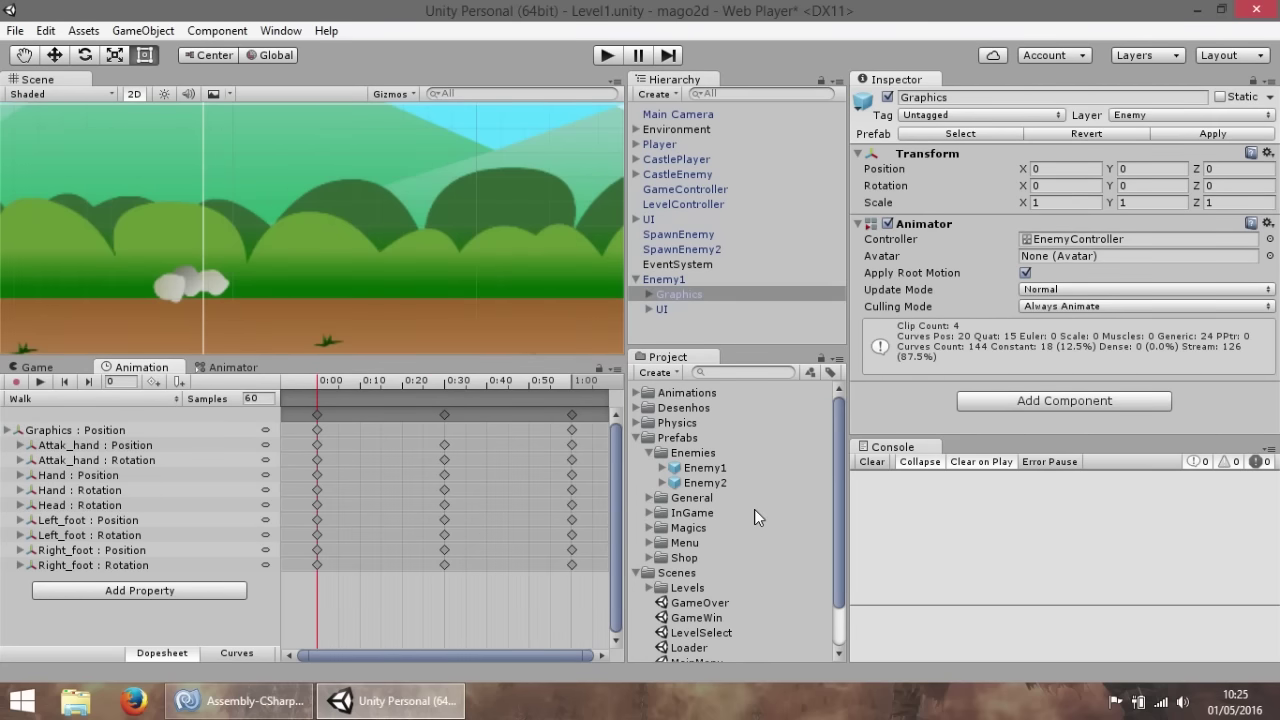
scroll(754, 509, "down", 2)
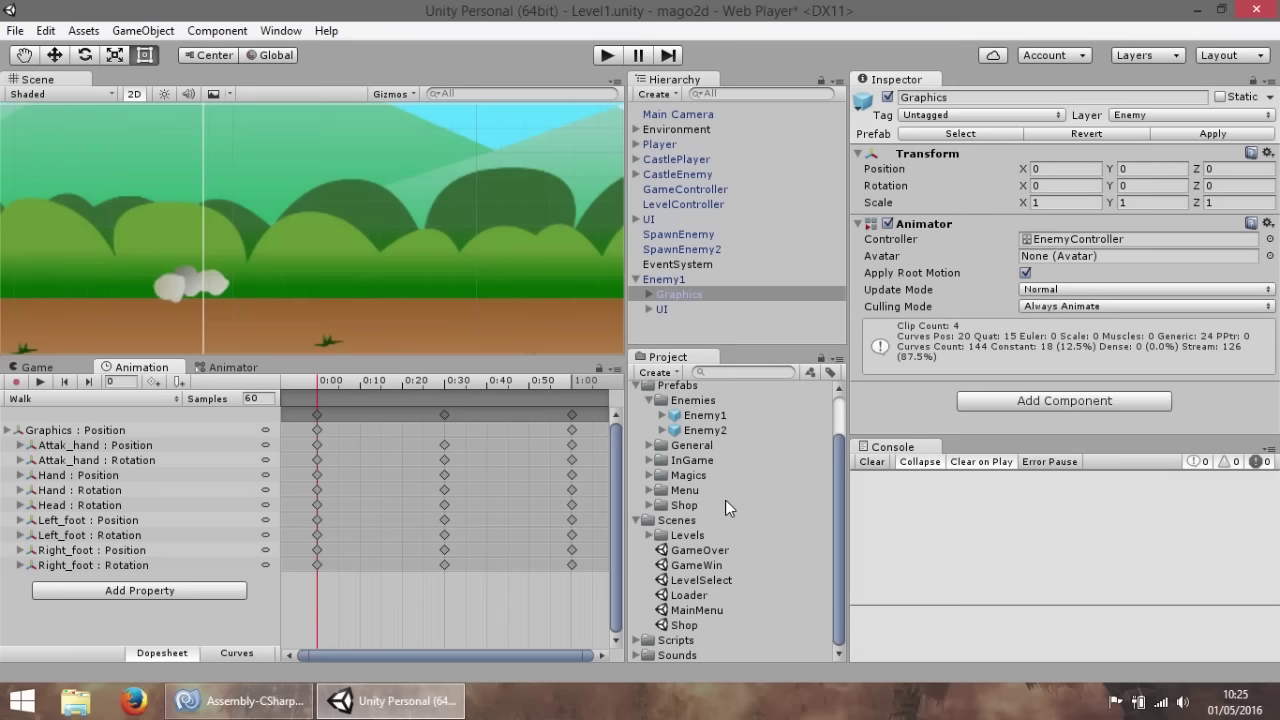
key("ctrl+s")
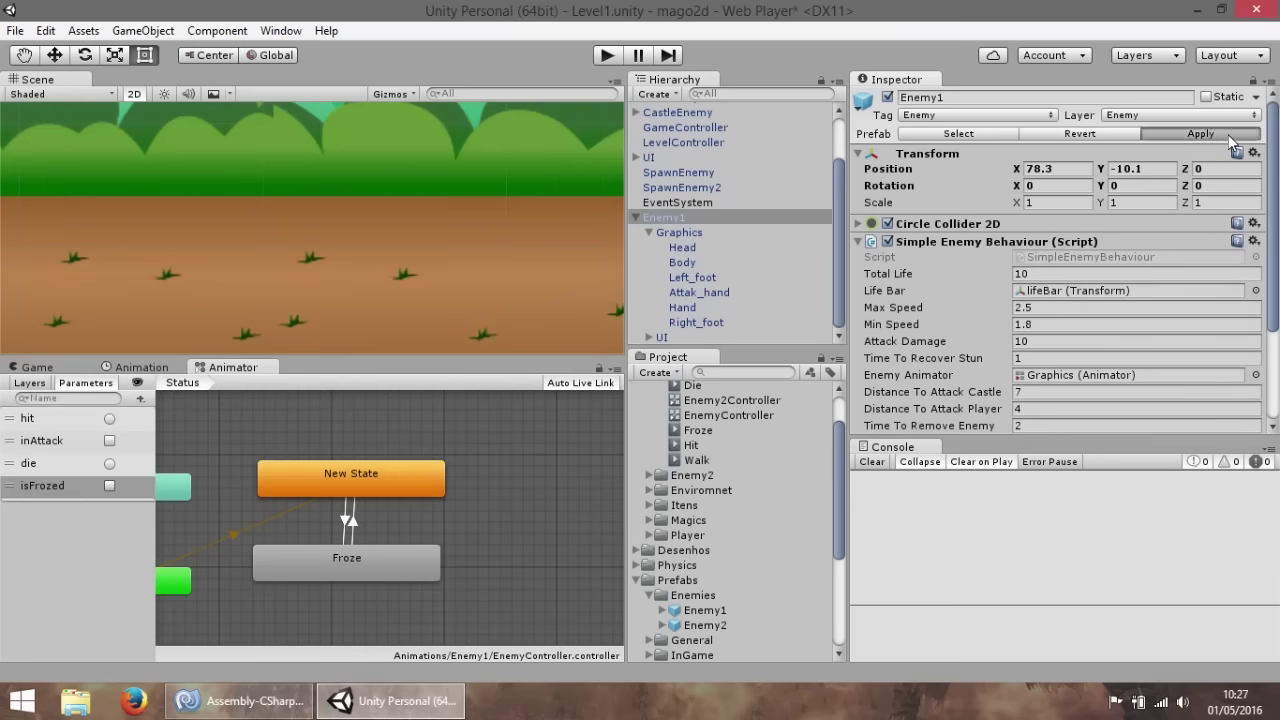
left_click(1231, 142)
Delete the Enemy1 instance from the scene and play-test Level1 once.
left_click(670, 217)
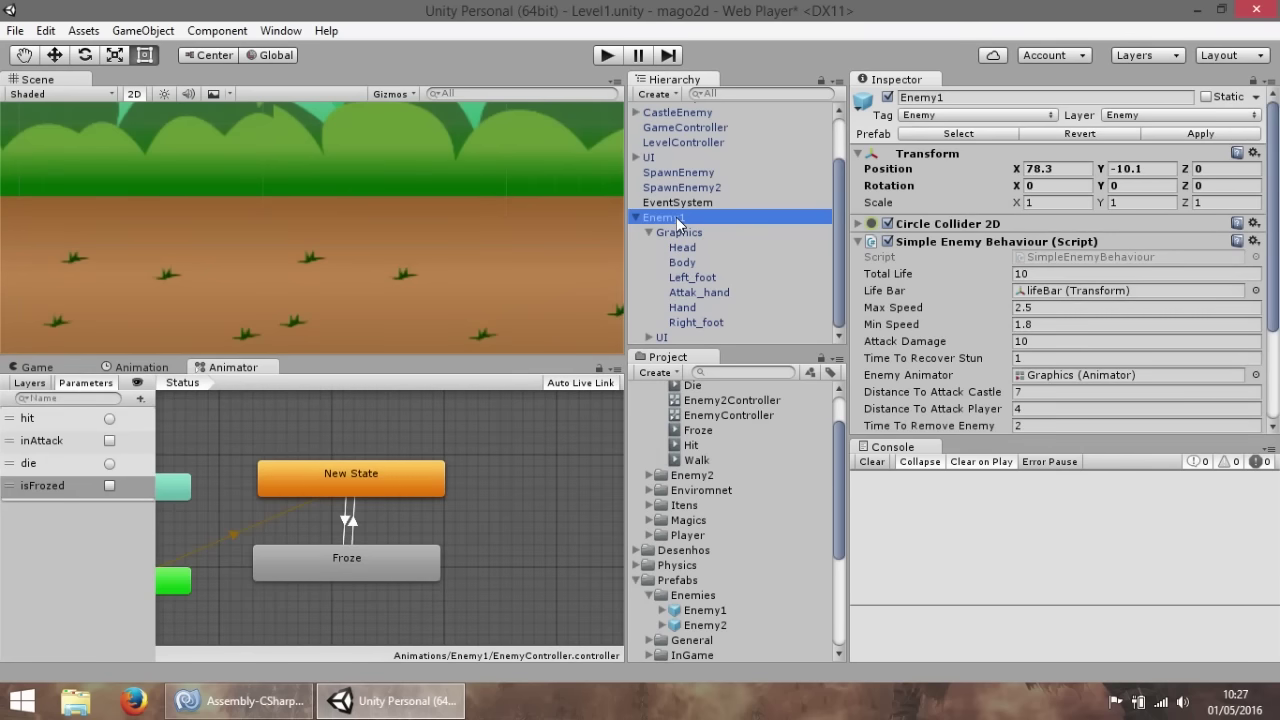
key("Delete")
left_click(606, 55)
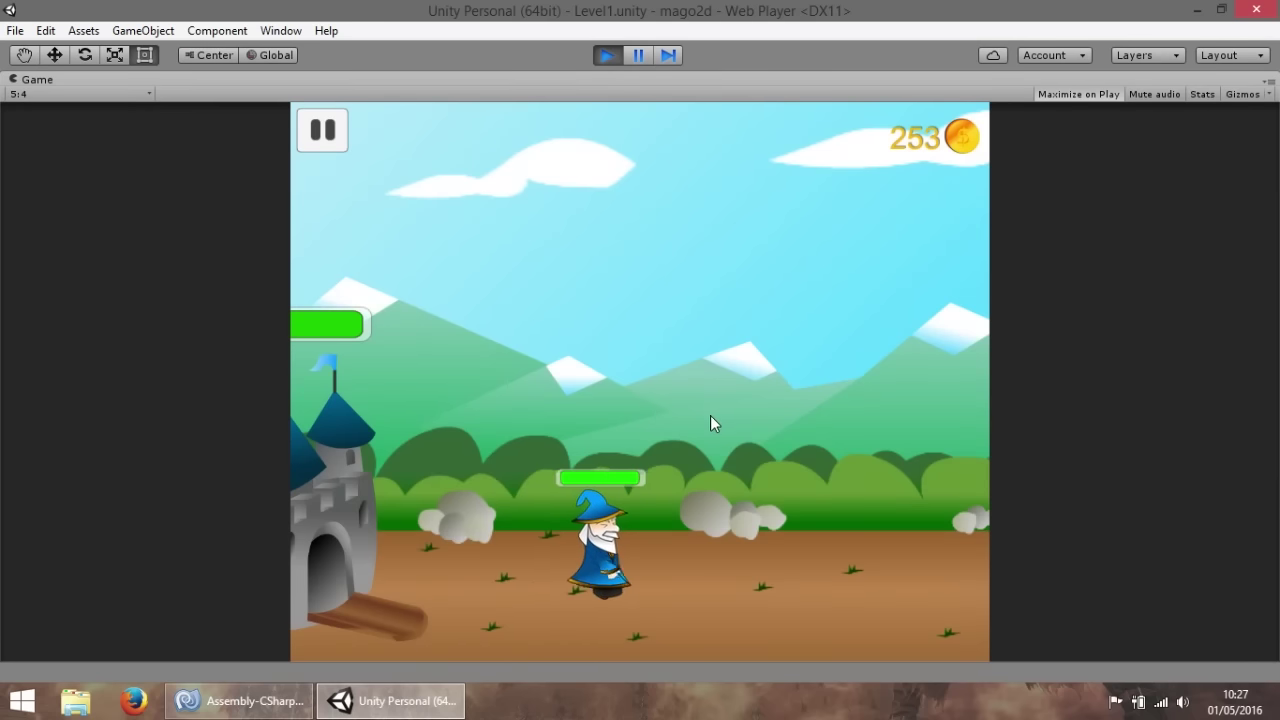
left_click(778, 454)
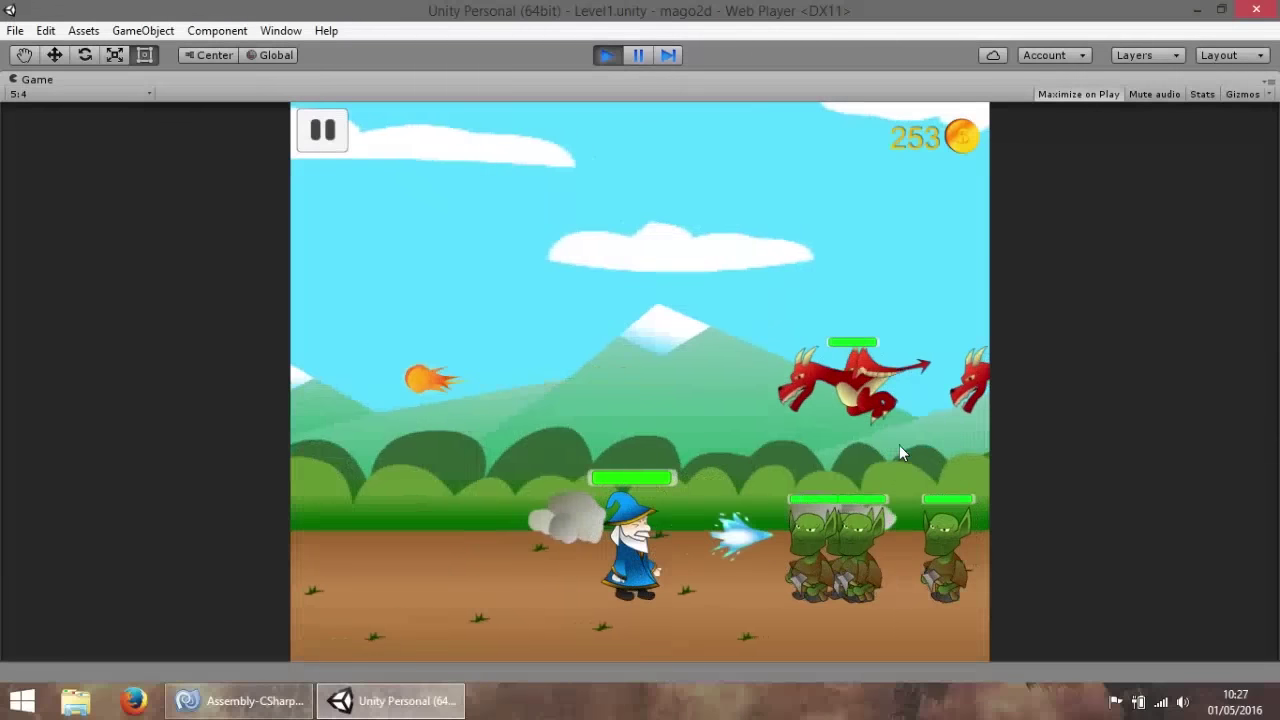
left_click(608, 57)
scroll(740, 554, "down", 2)
Locate and select the IceShot prefab in the Prefabs > Magics folder.
scroll(739, 555, "up", 3)
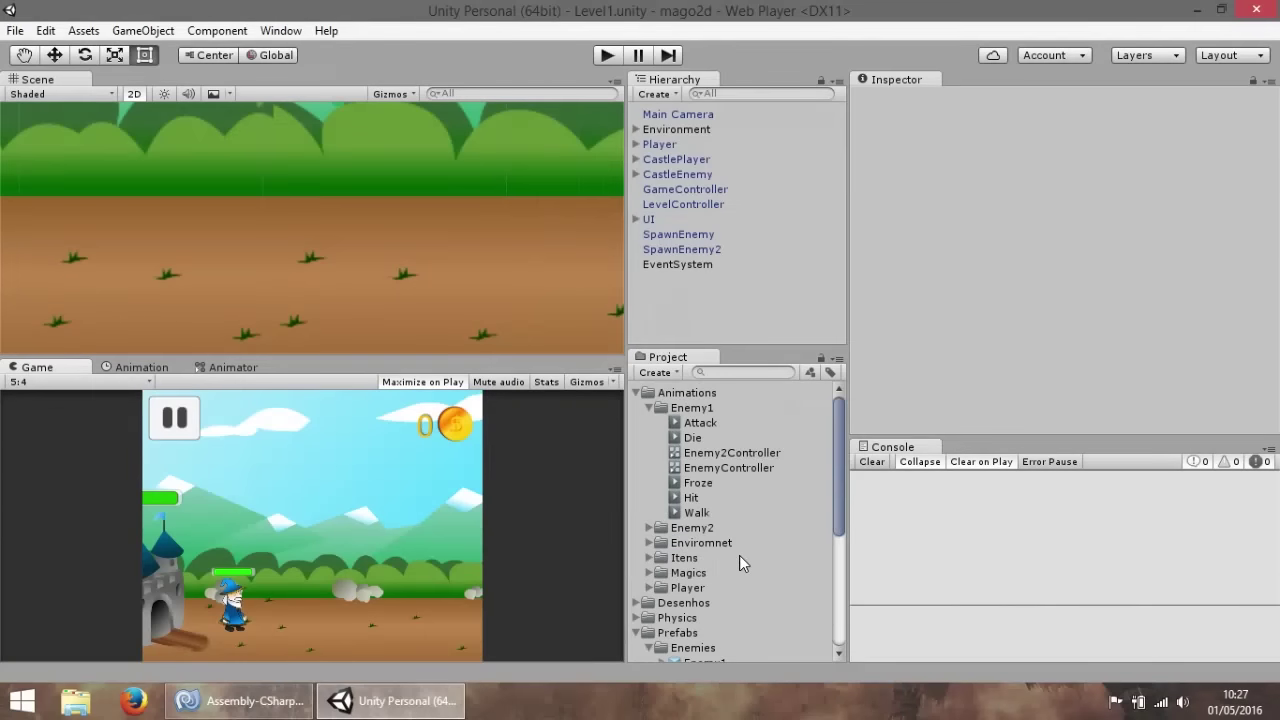
scroll(739, 555, "down", 5)
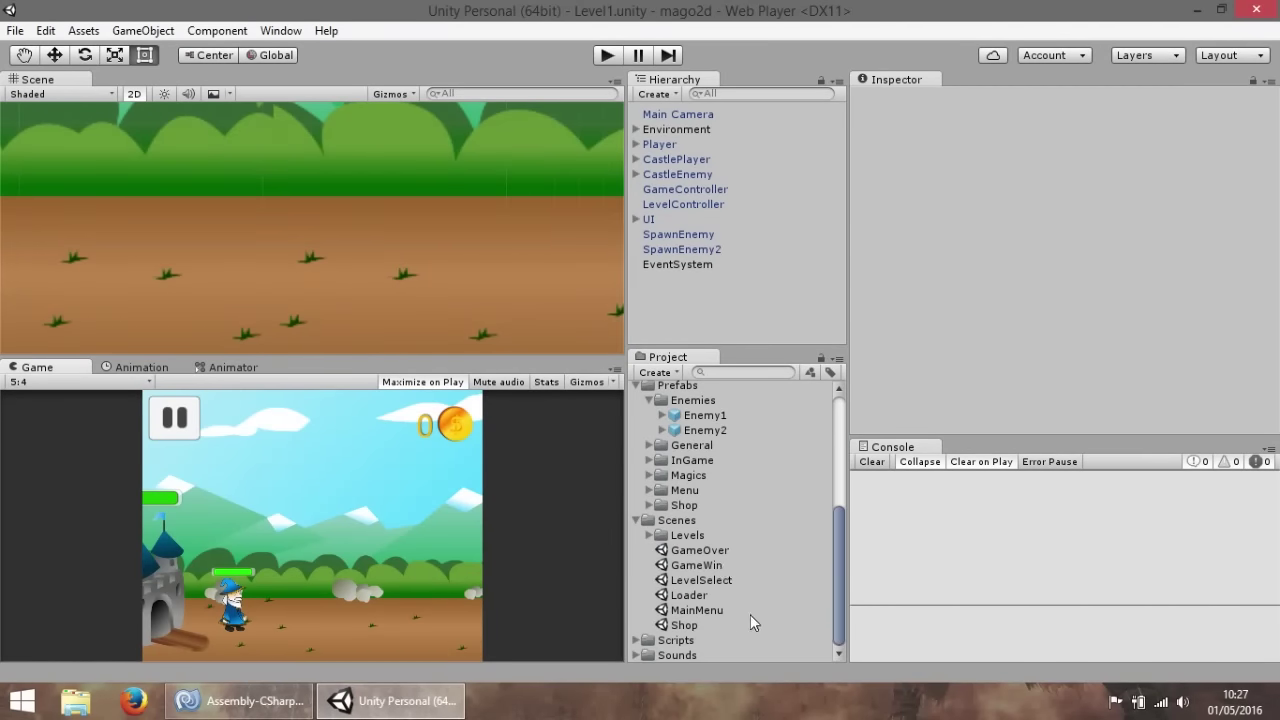
scroll(720, 551, "up", 4)
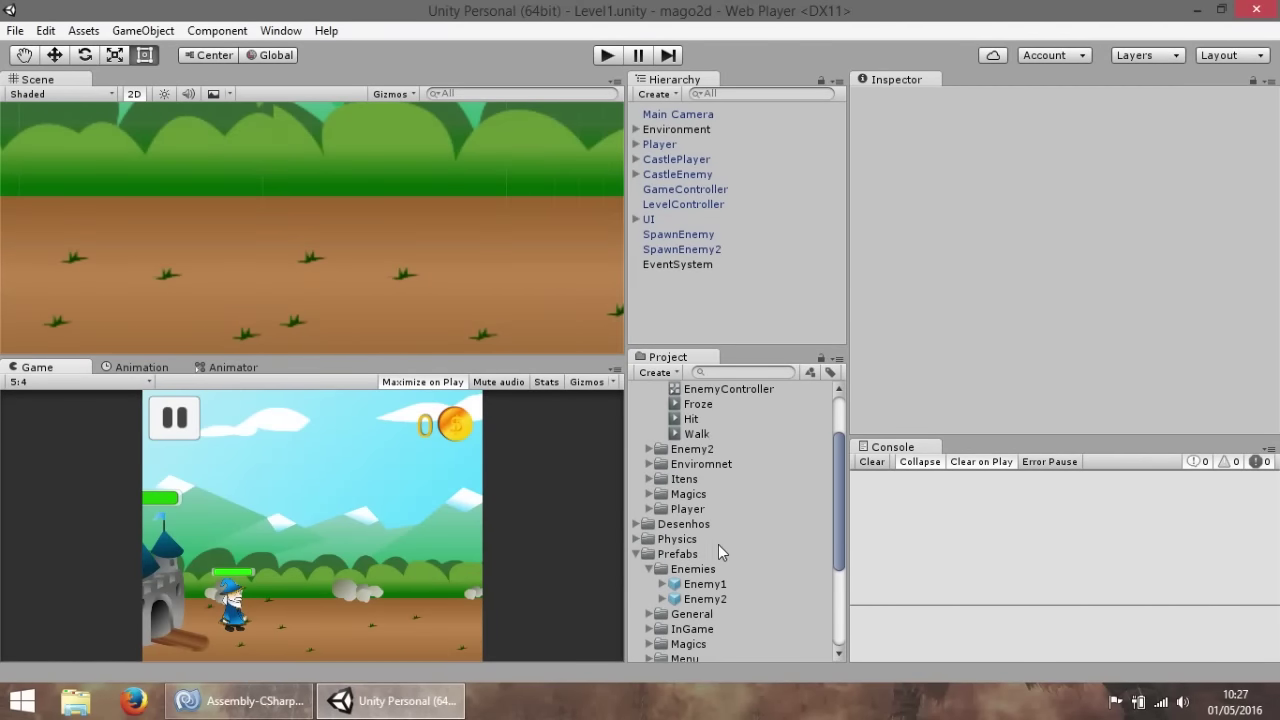
left_click(648, 495)
left_click(649, 494)
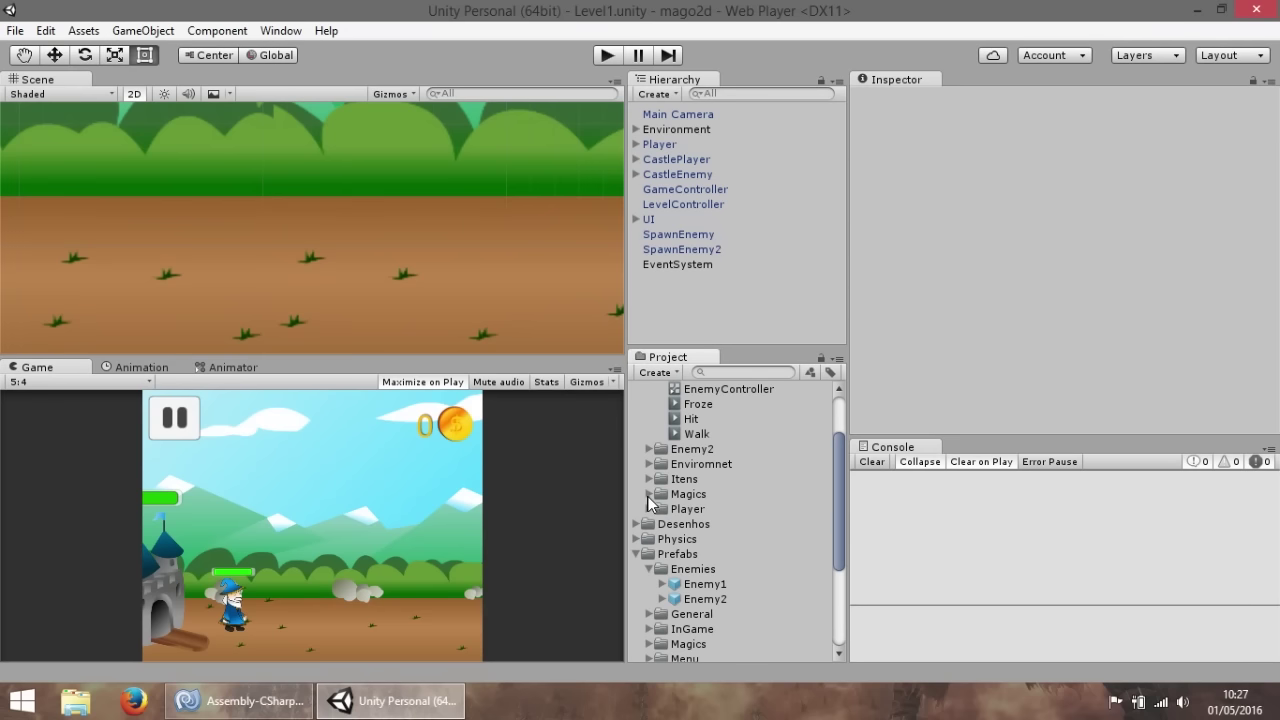
scroll(670, 510, "up", 2)
scroll(686, 505, "down", 5)
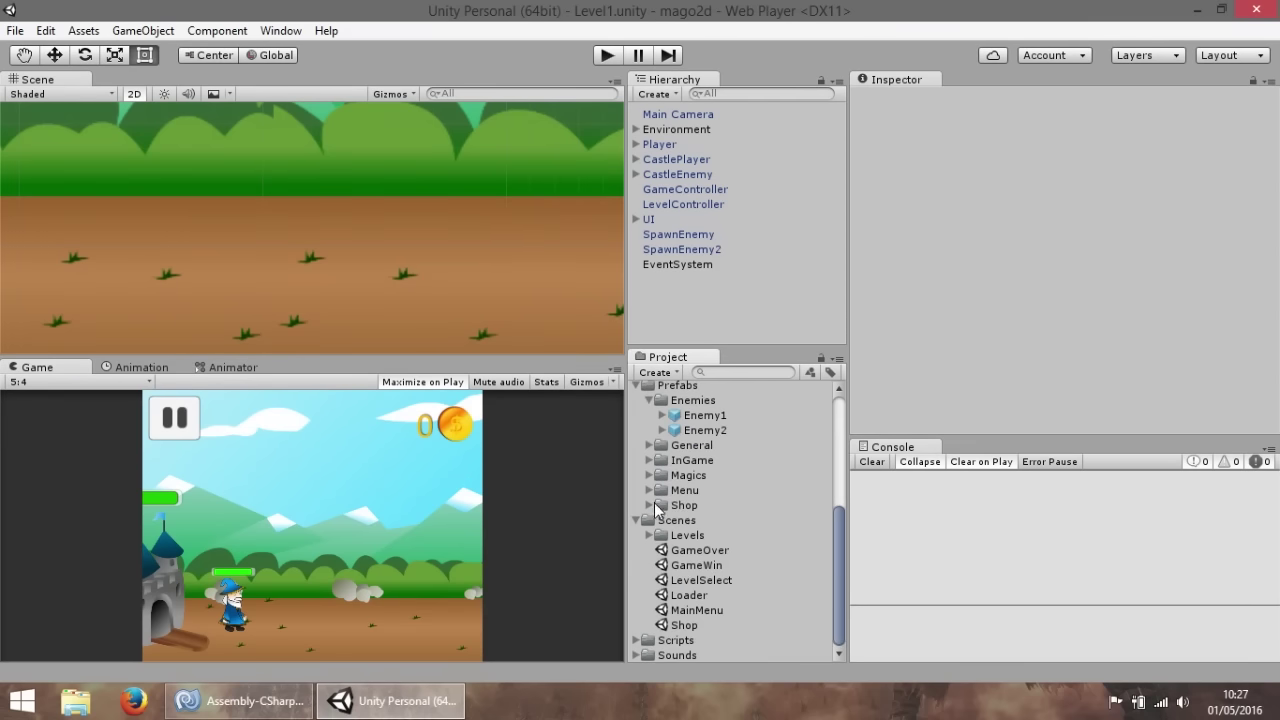
left_click(648, 475)
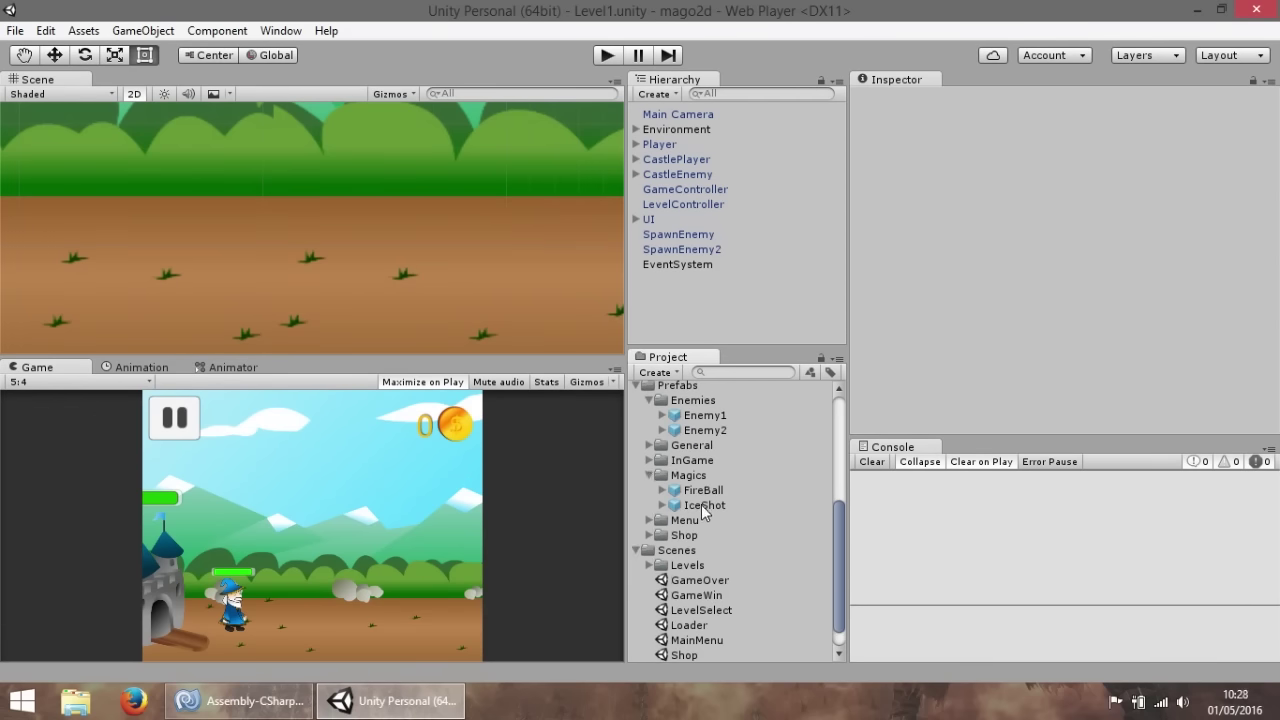
left_click(704, 507)
Set IceShot's Time To Froze Enemy to 3 and start the level.
scroll(1050, 220, "down", 5)
scroll(1050, 240, "down", 2)
left_click(1053, 272)
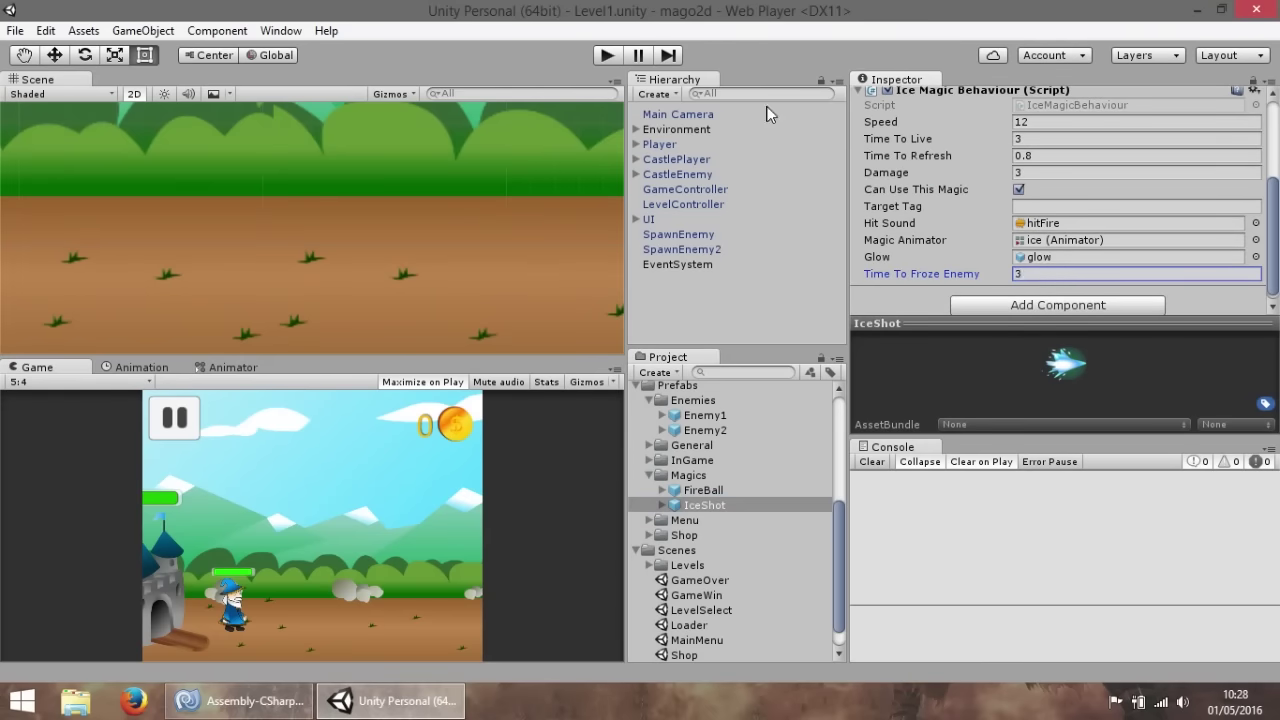
left_click(609, 54)
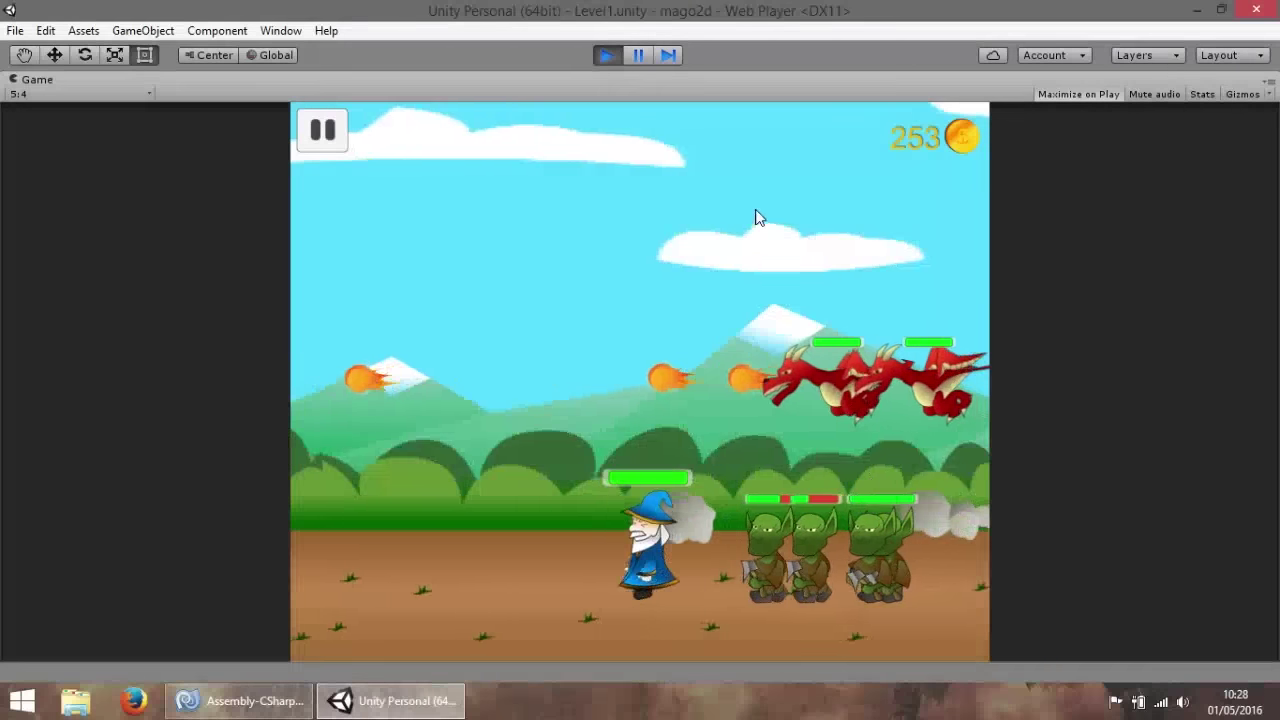
Stop the game and pan the Scene view to the enemy spawn area.
left_click(605, 56)
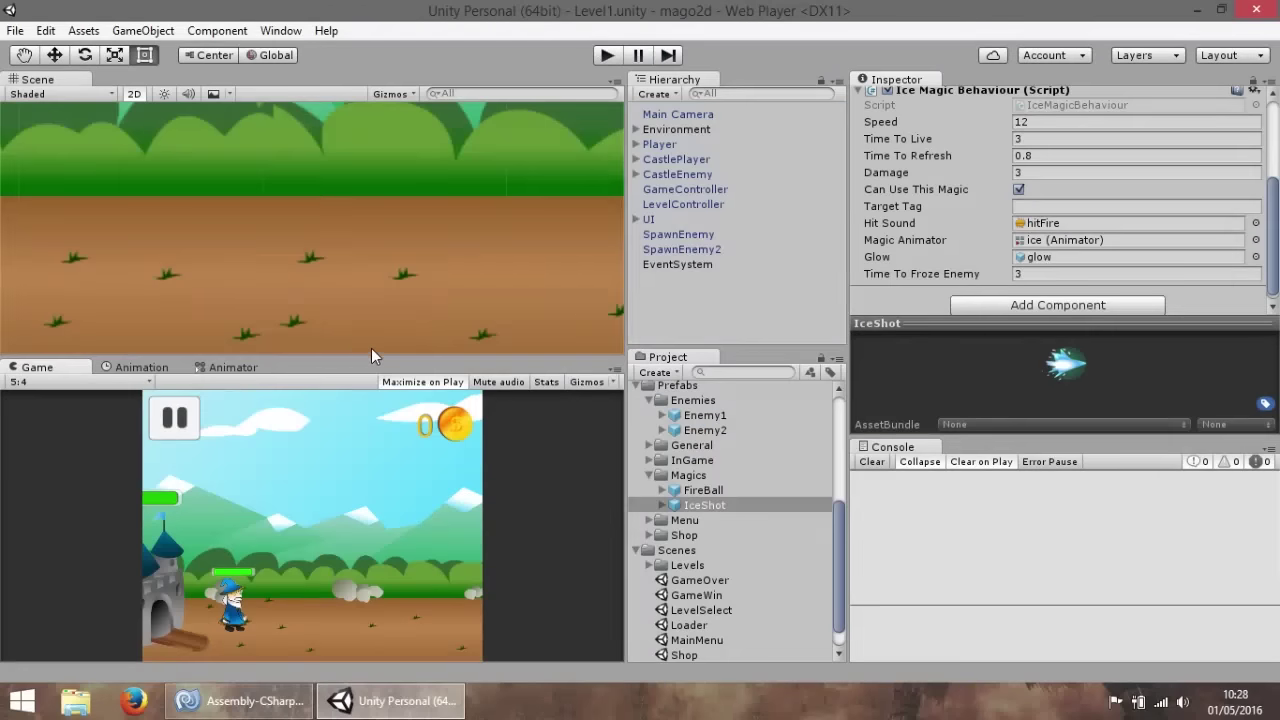
scroll(486, 228, "down", 2)
scroll(400, 243, "down", 2)
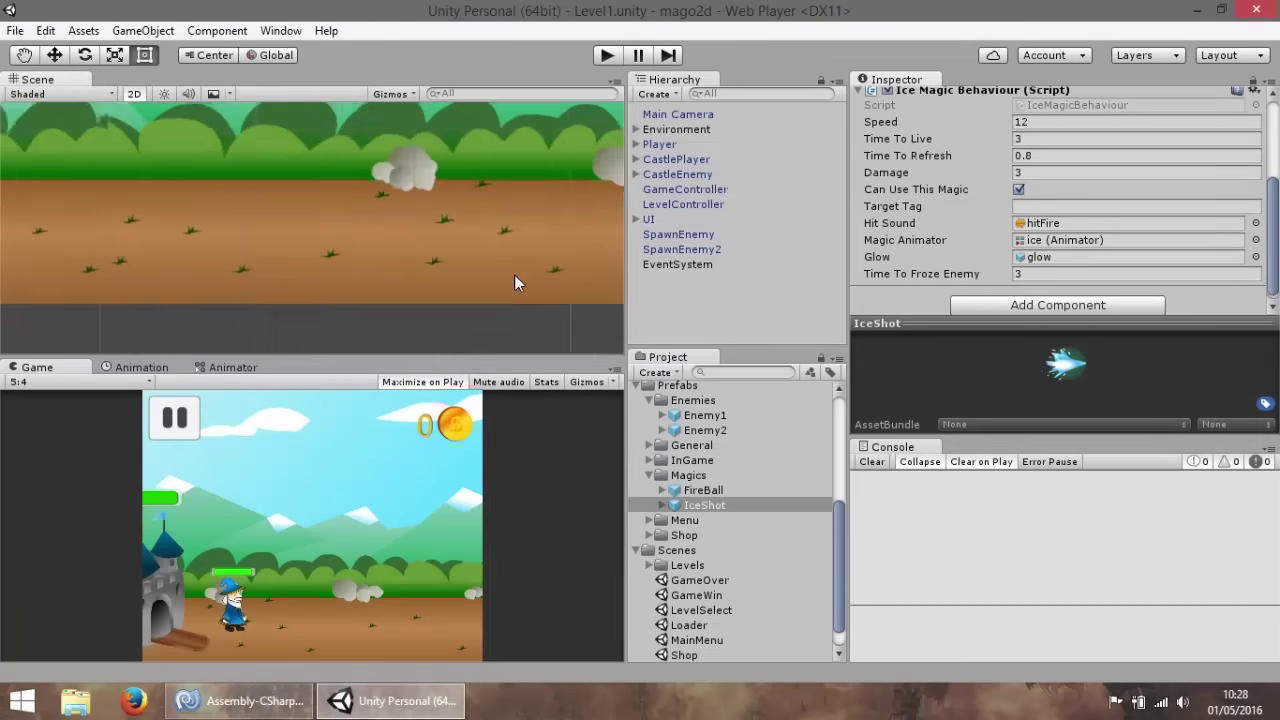
scroll(514, 274, "down", 1)
scroll(469, 267, "down", 2)
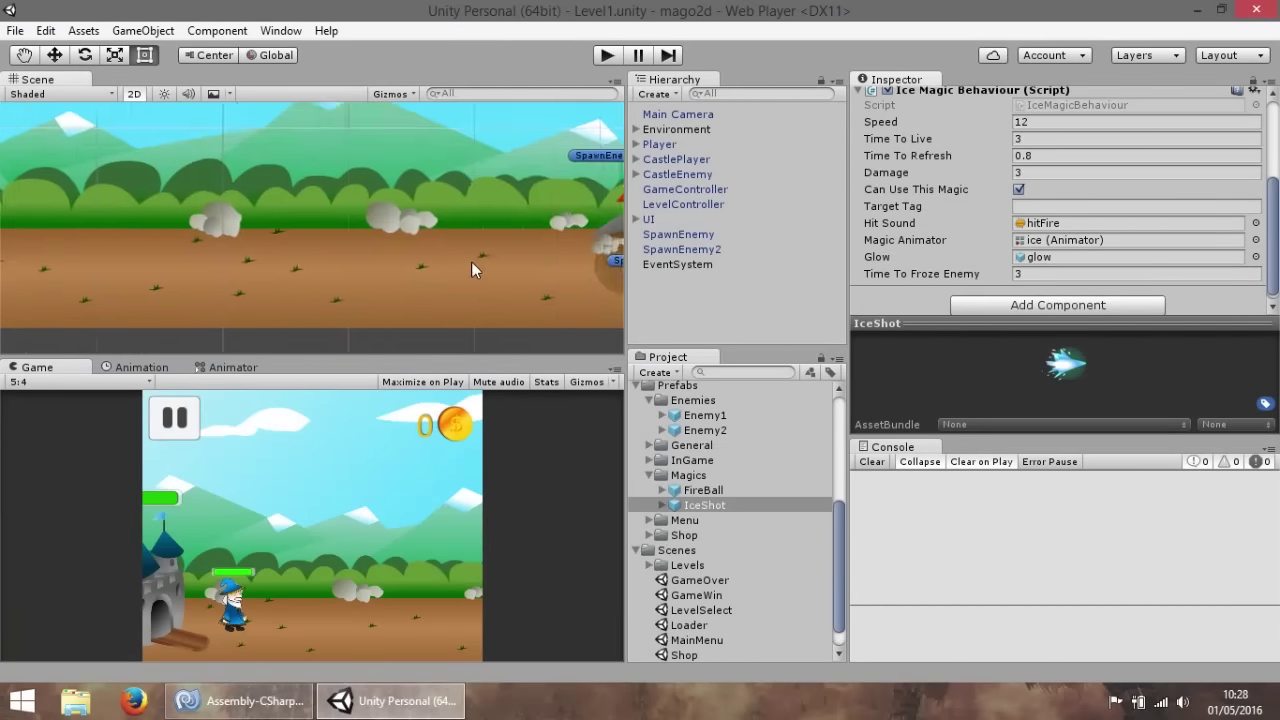
middle_click_drag(471, 261, 419, 245)
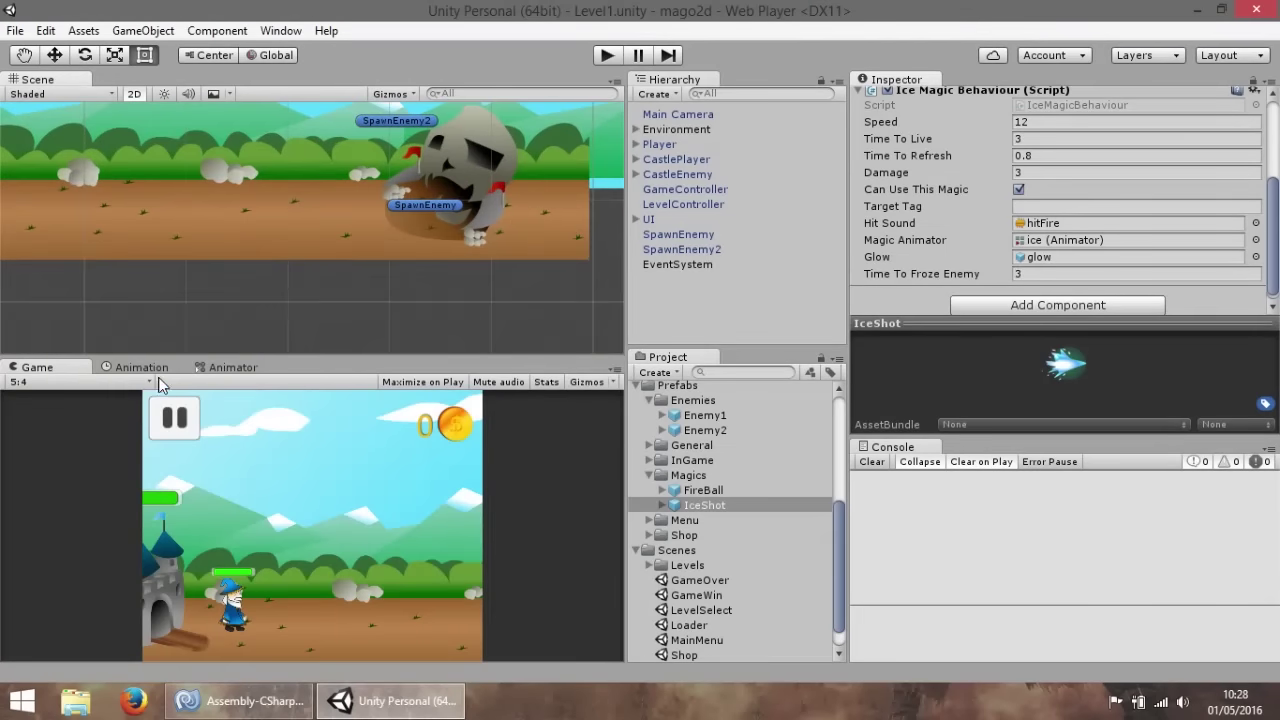
Review the Status layer's New State and Froze graph in the Animator, then run the game again.
left_click(151, 369)
left_click(228, 367)
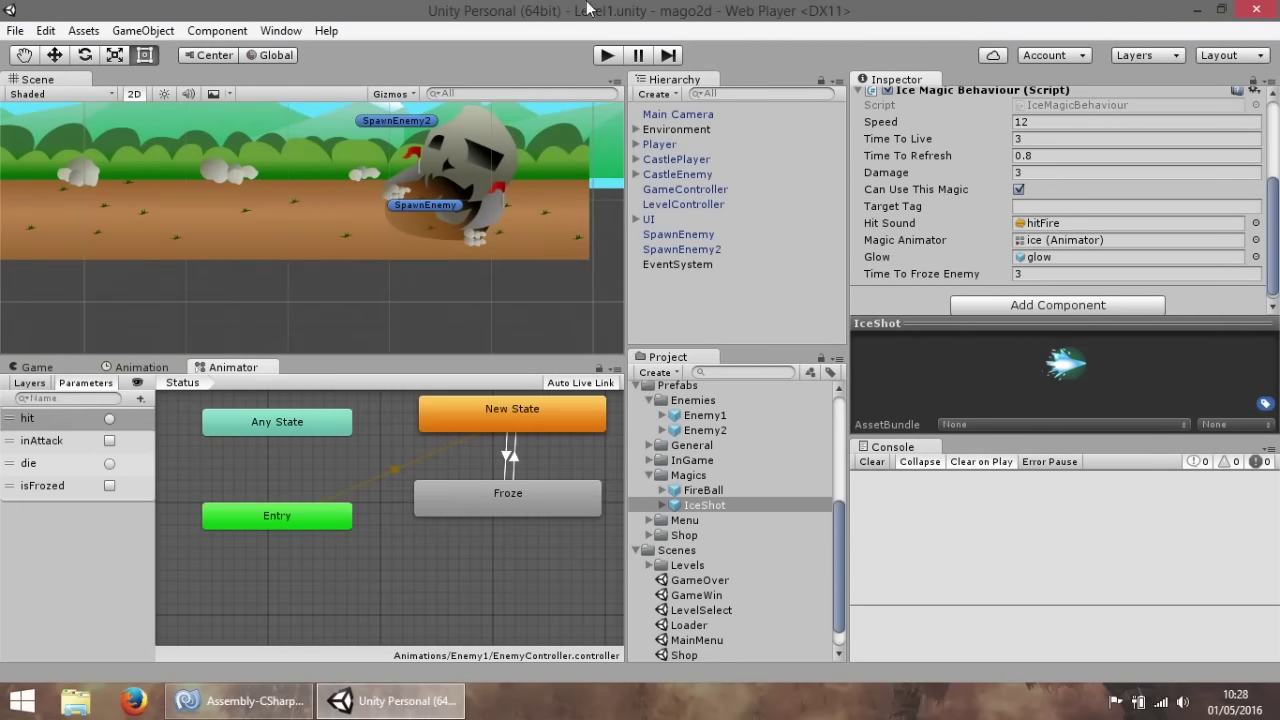
middle_click_drag(528, 415, 492, 460)
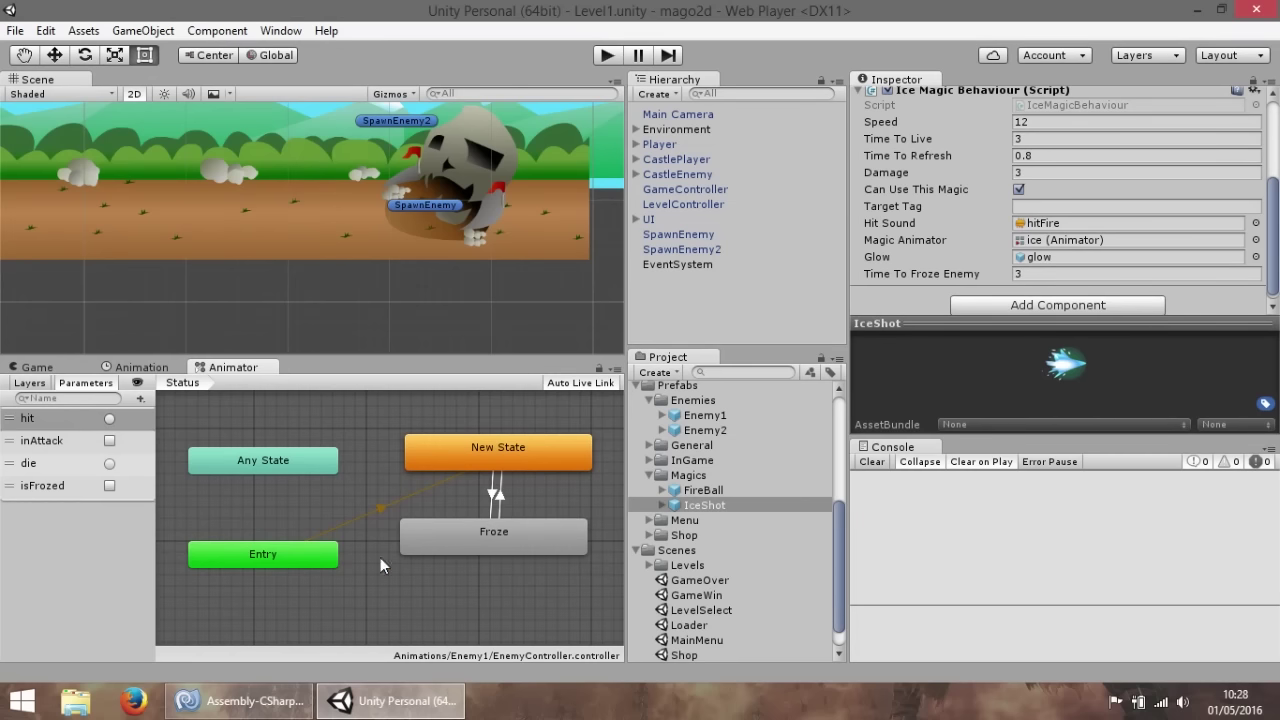
left_click(136, 372)
left_click(207, 370)
left_click(603, 57)
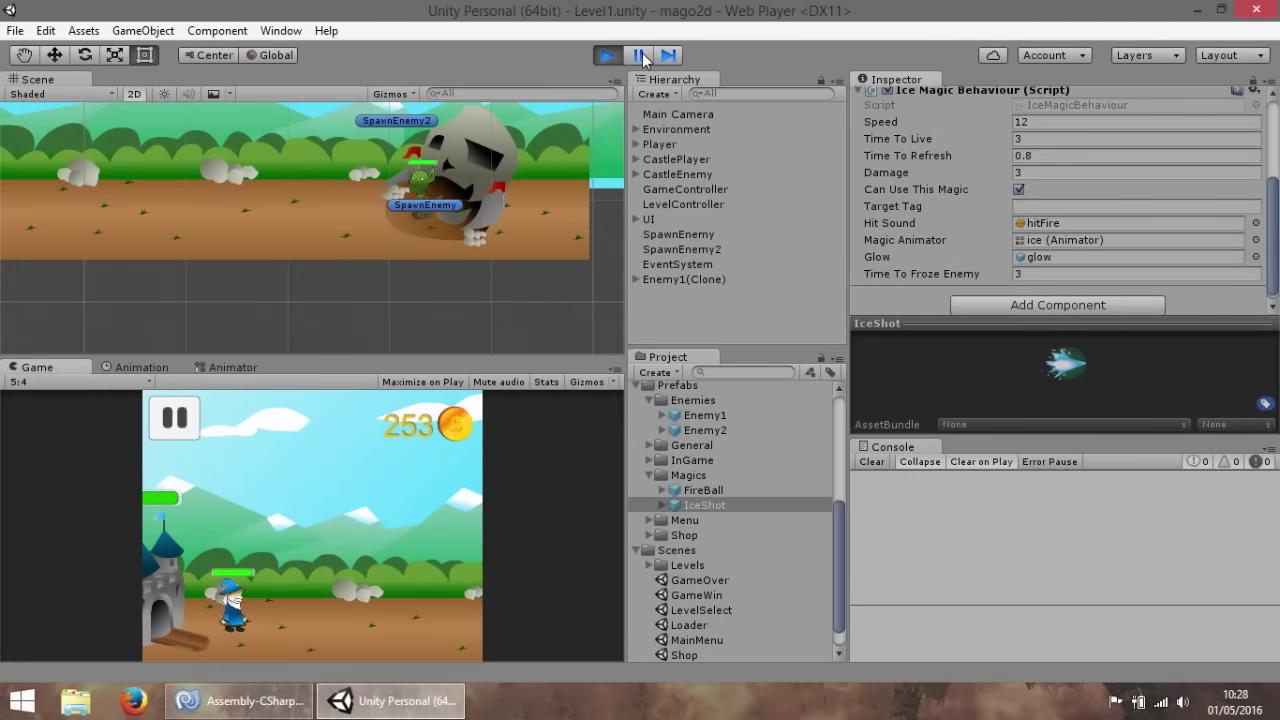
Pause to select the spawned Enemy1(Clone), resume, and switch on isFrozed in the Animator.
left_click(643, 57)
left_click(403, 185)
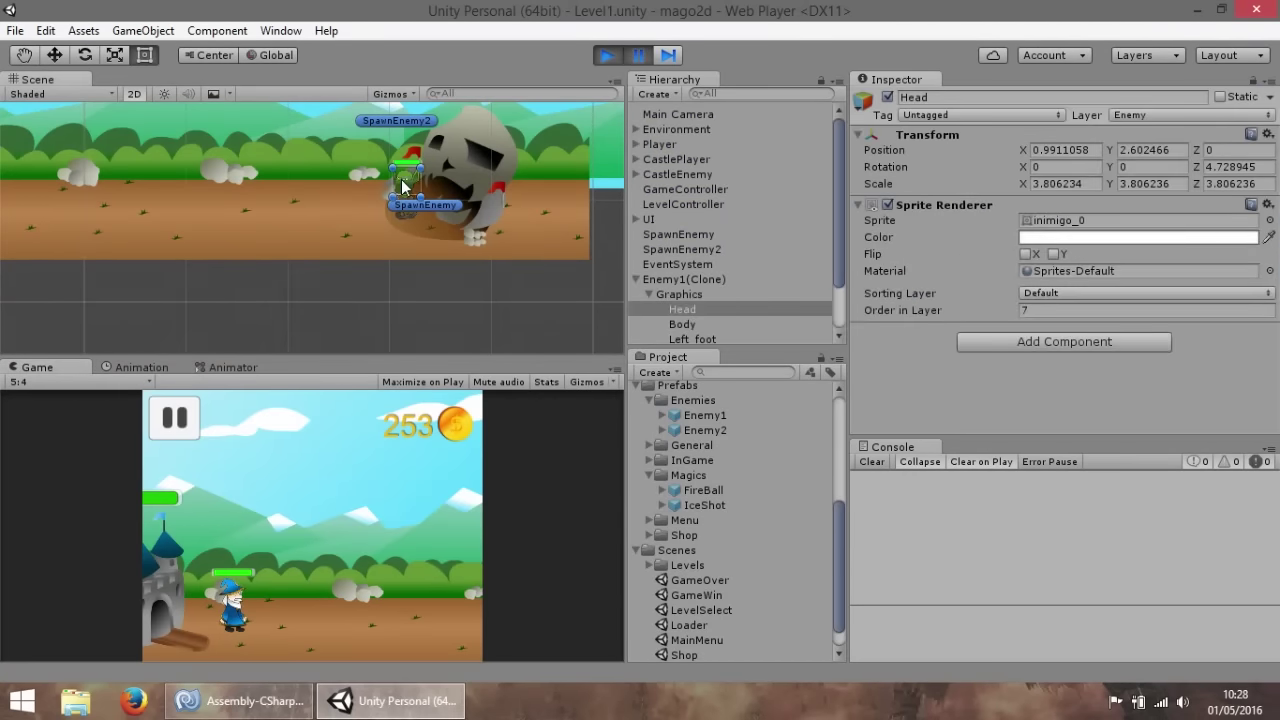
left_click(683, 280)
left_click(640, 58)
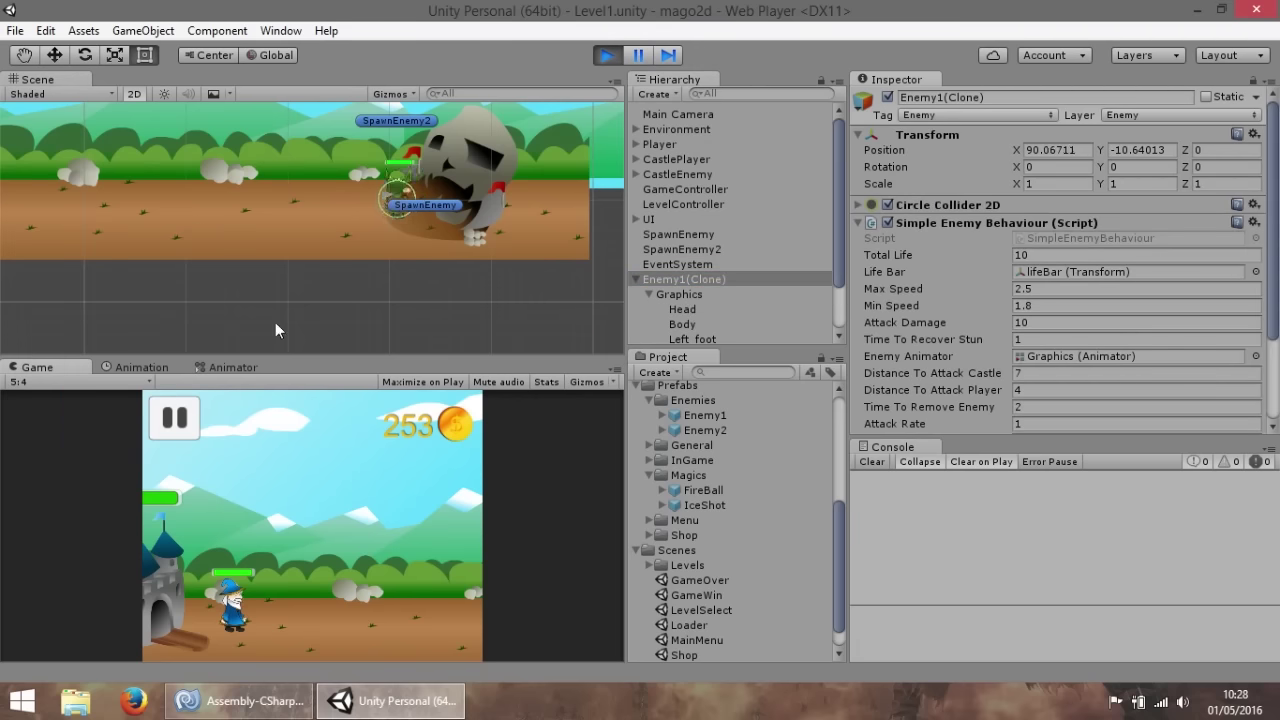
left_click(141, 367)
left_click(216, 368)
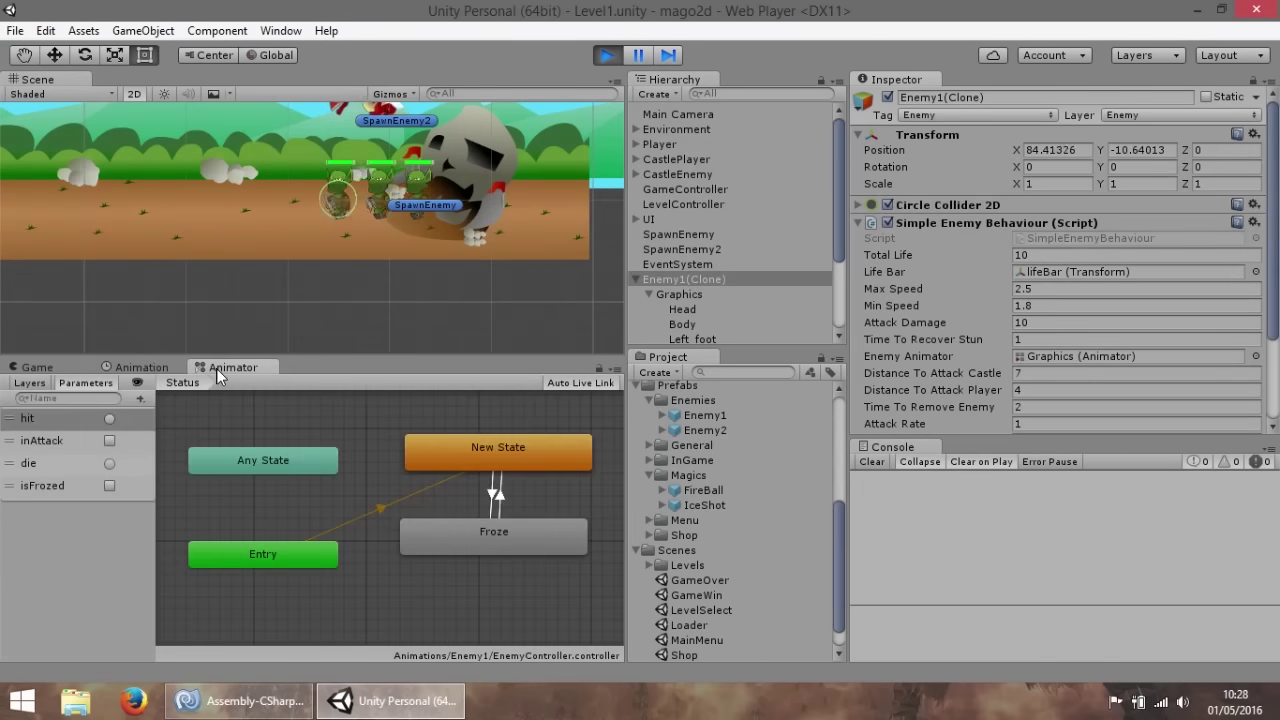
left_click(109, 486)
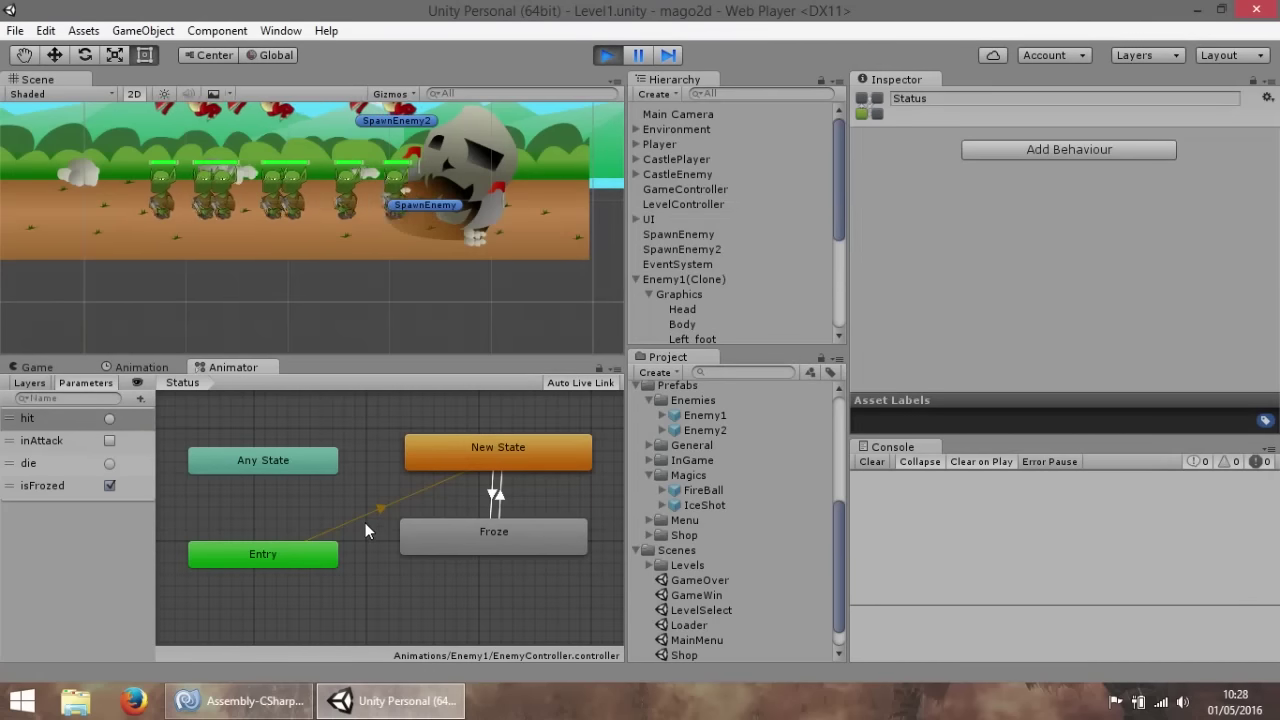
Set the New State → Froze transition condition to isFrozed true, then stop the game.
middle_click_drag(363, 524, 464, 491)
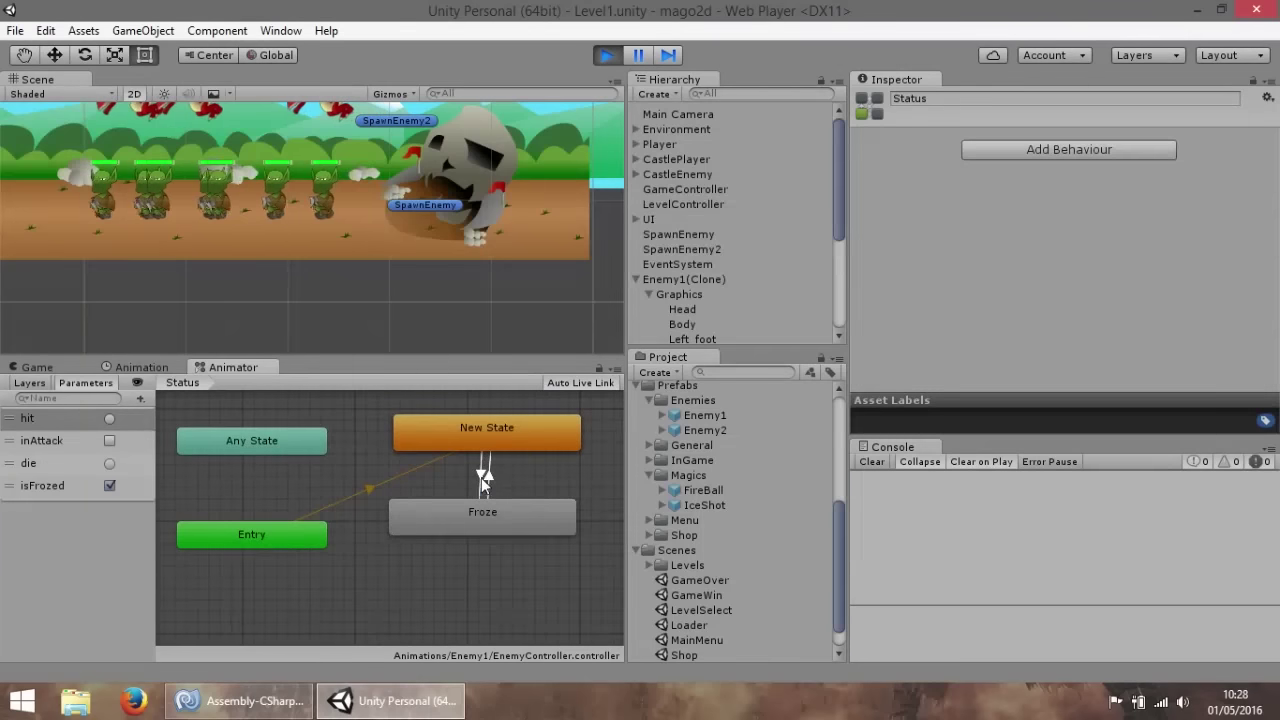
left_click(481, 476)
scroll(1200, 250, "down", 5)
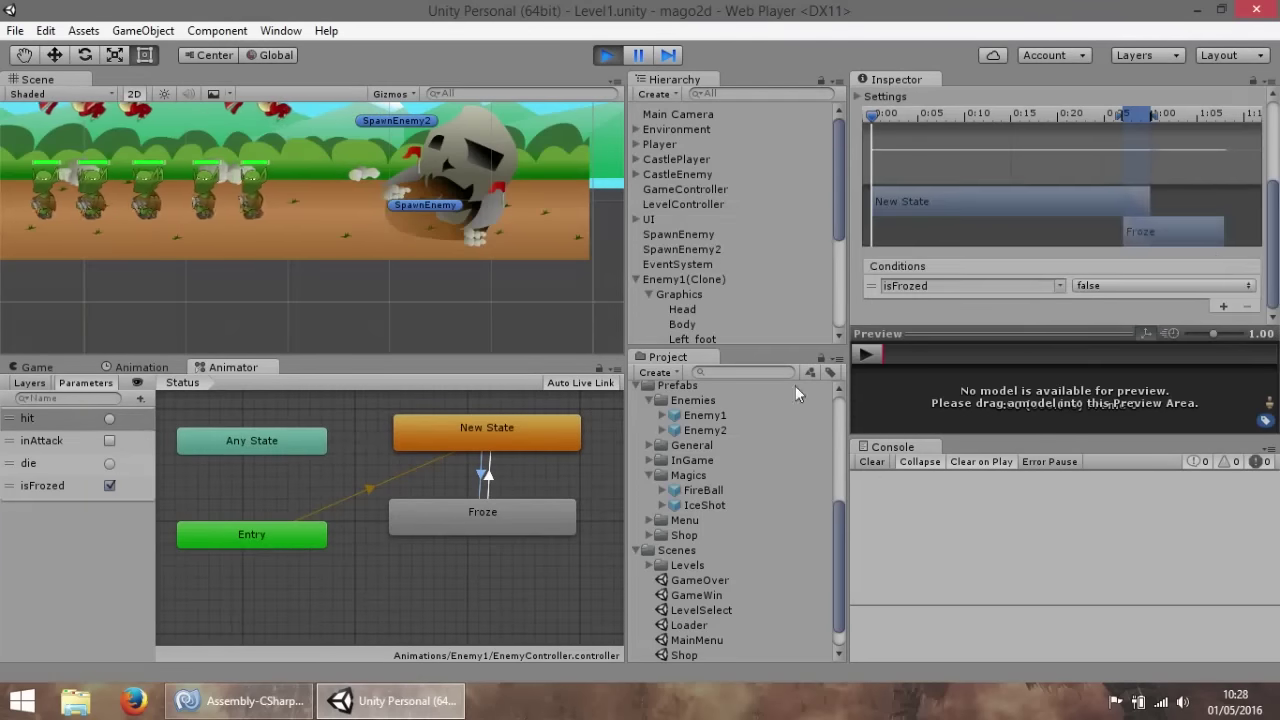
left_click(1143, 294)
left_click(1125, 305)
left_click_drag(172, 202, 545, 245)
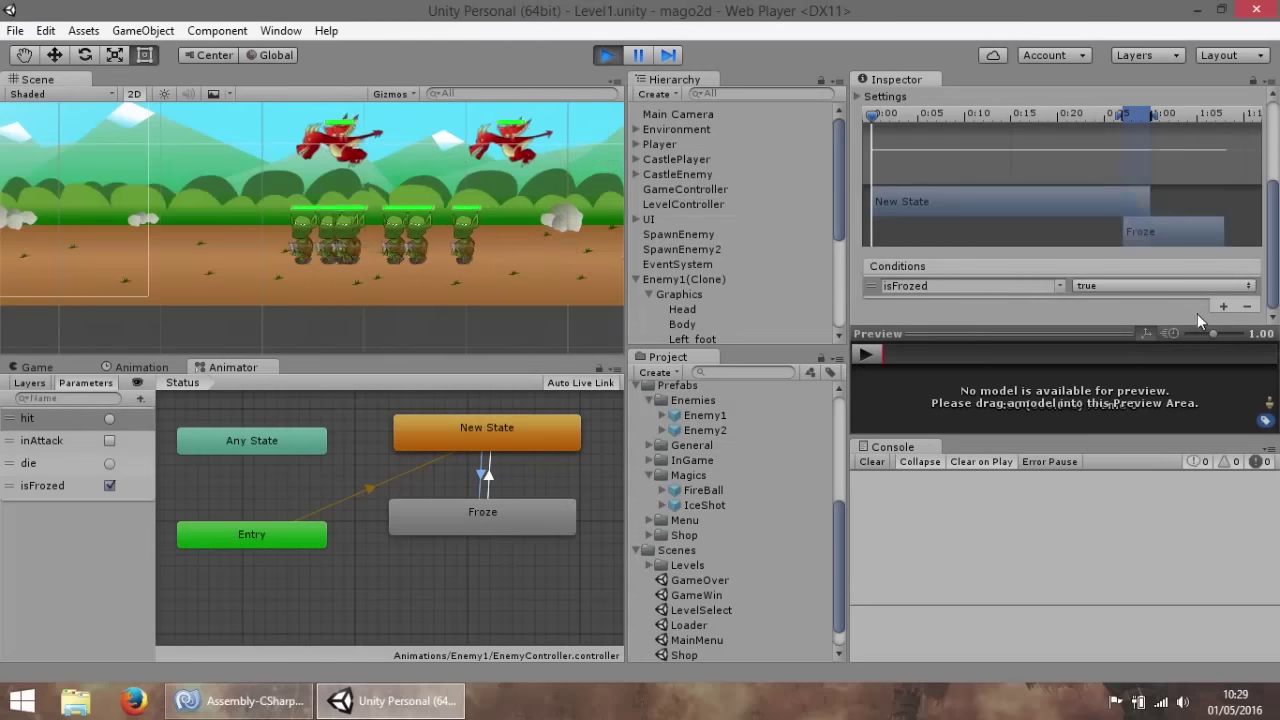
key("ctrl+p")
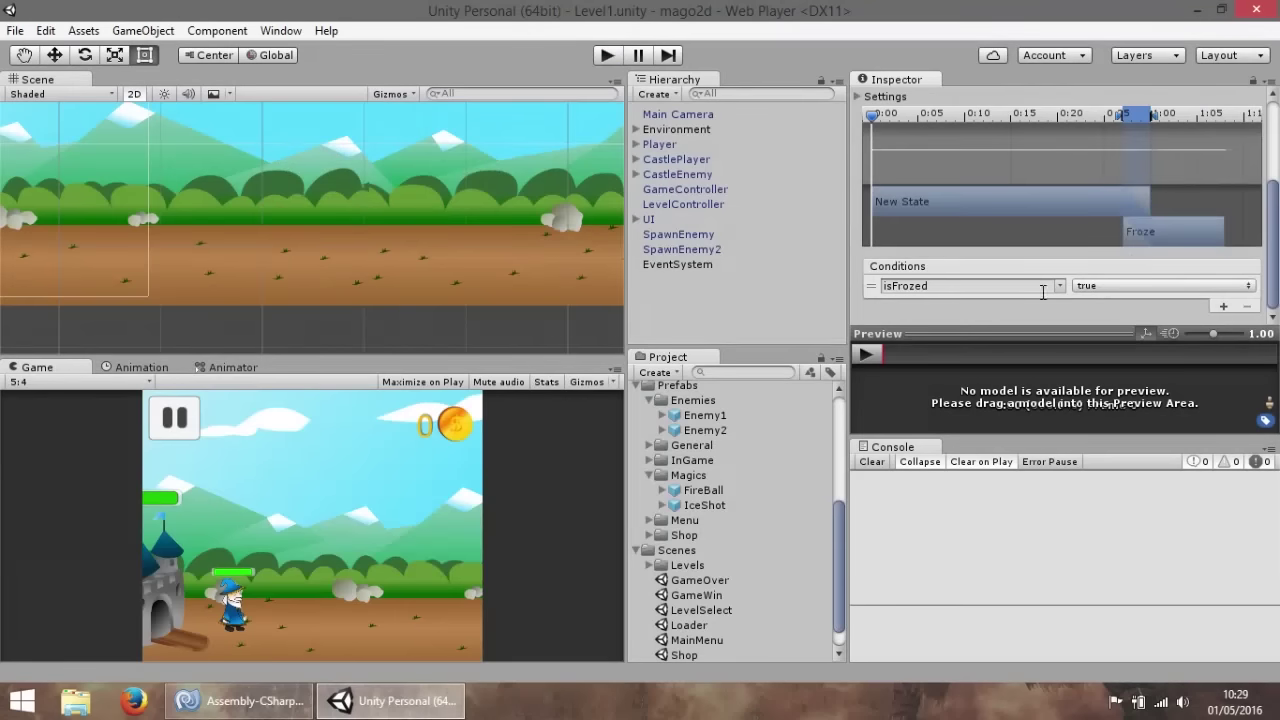
Set the Froze → New State transition condition to isFrozed false.
left_click(160, 370)
left_click(222, 370)
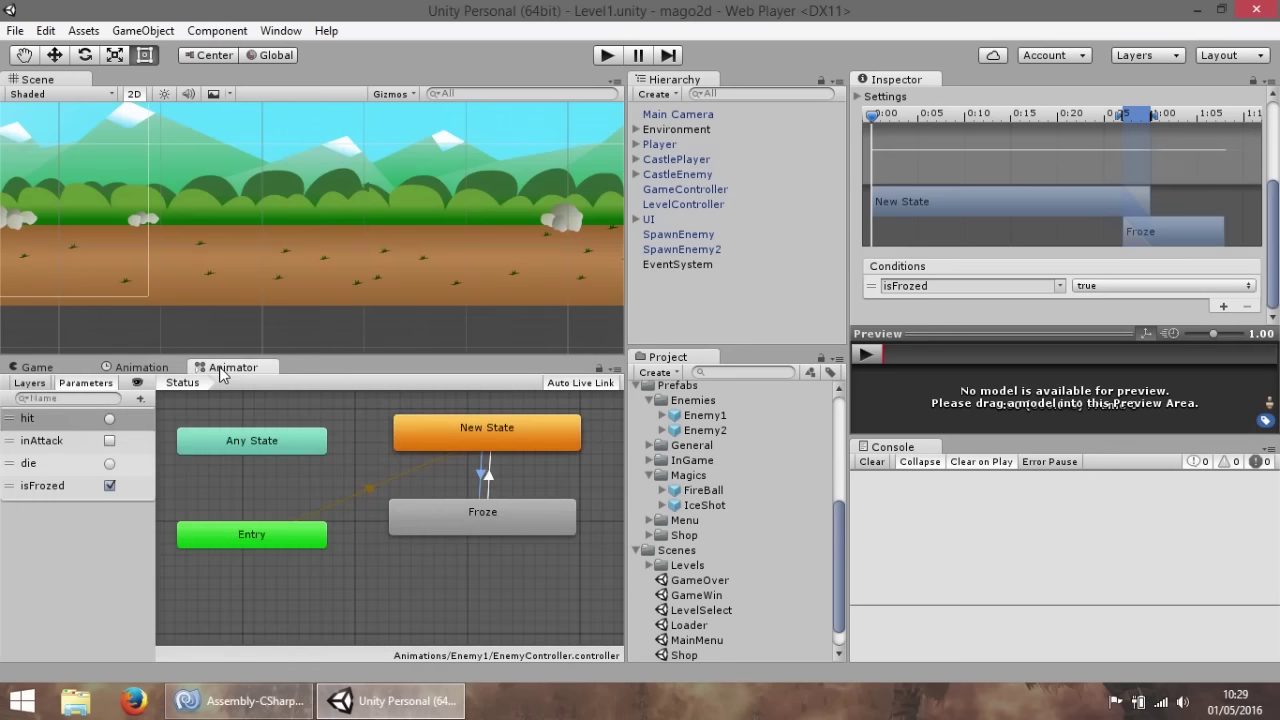
left_click(486, 475)
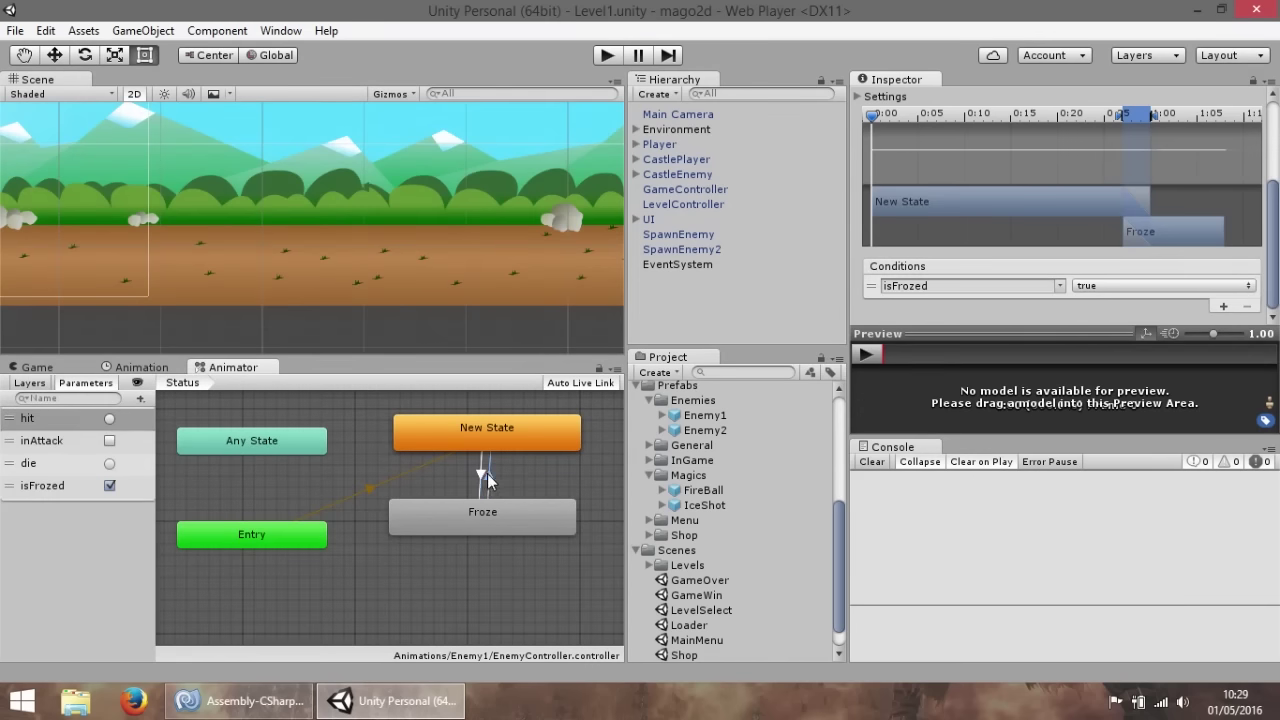
left_click(1108, 287)
left_click(1115, 327)
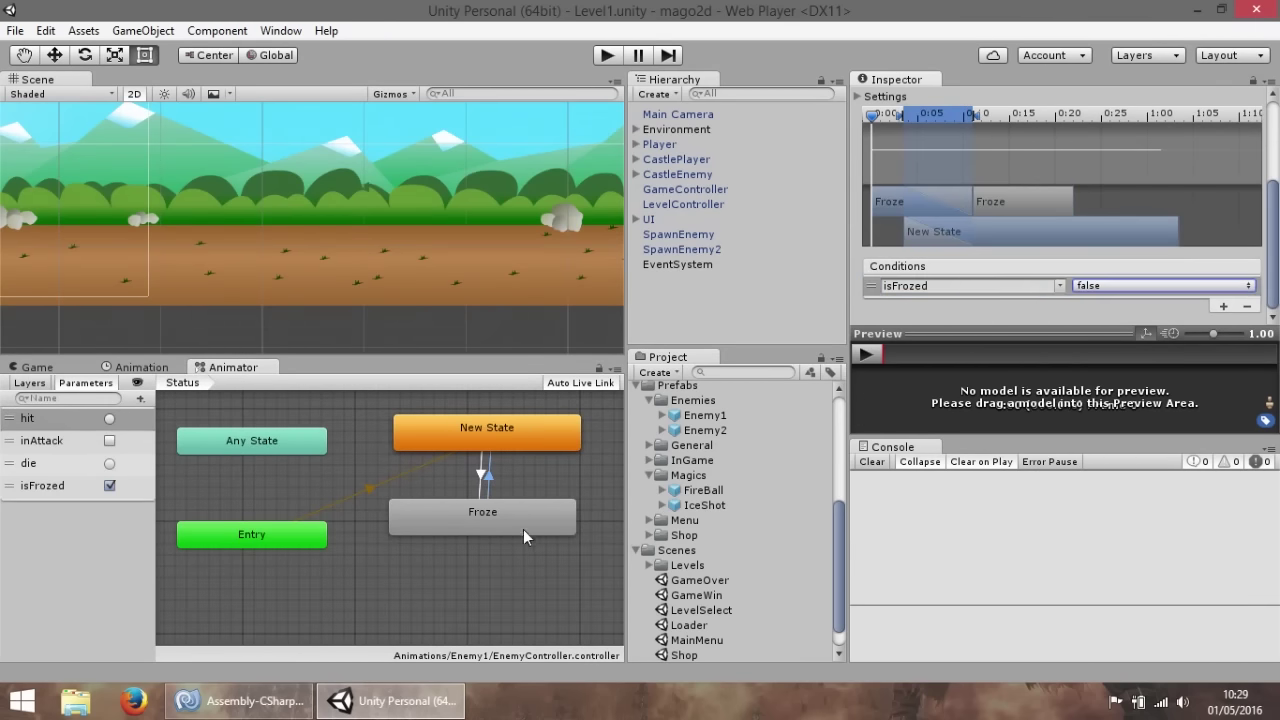
Compare the two transitions' settings, then start the game again to test freezing.
left_click(482, 479)
left_click(490, 483)
left_click(484, 485)
left_click(493, 486)
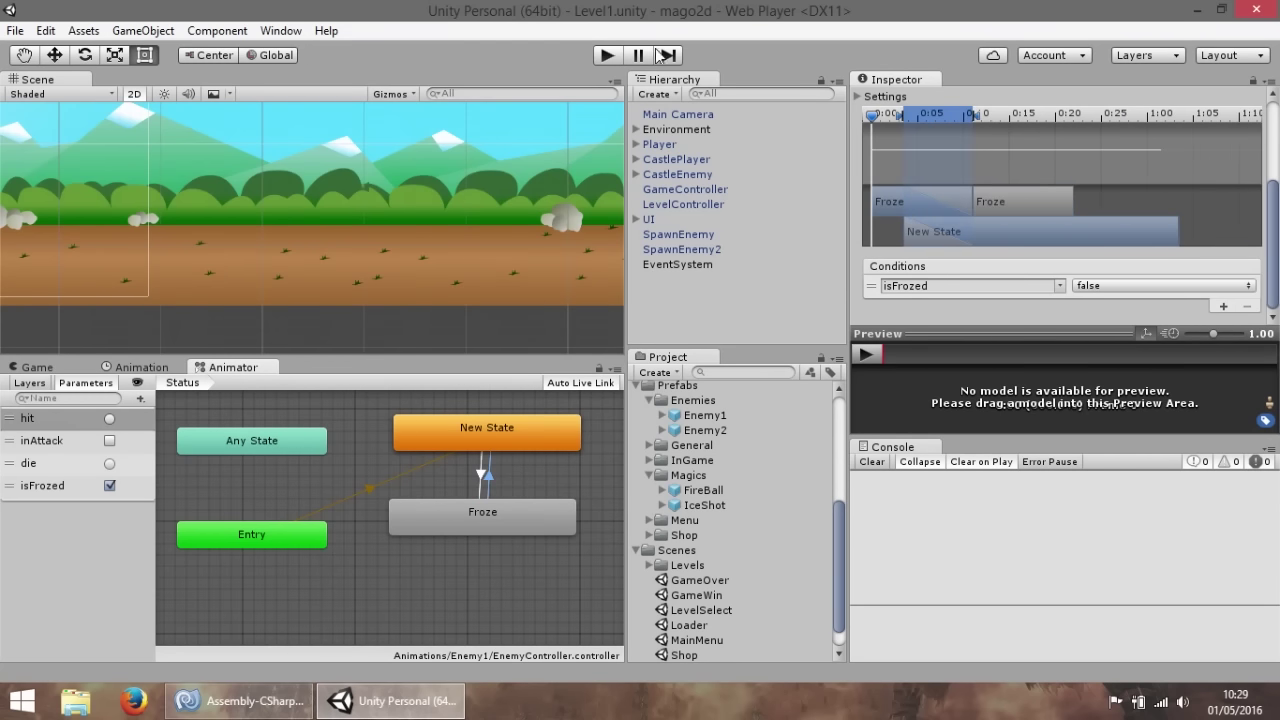
left_click(607, 57)
left_click(607, 57)
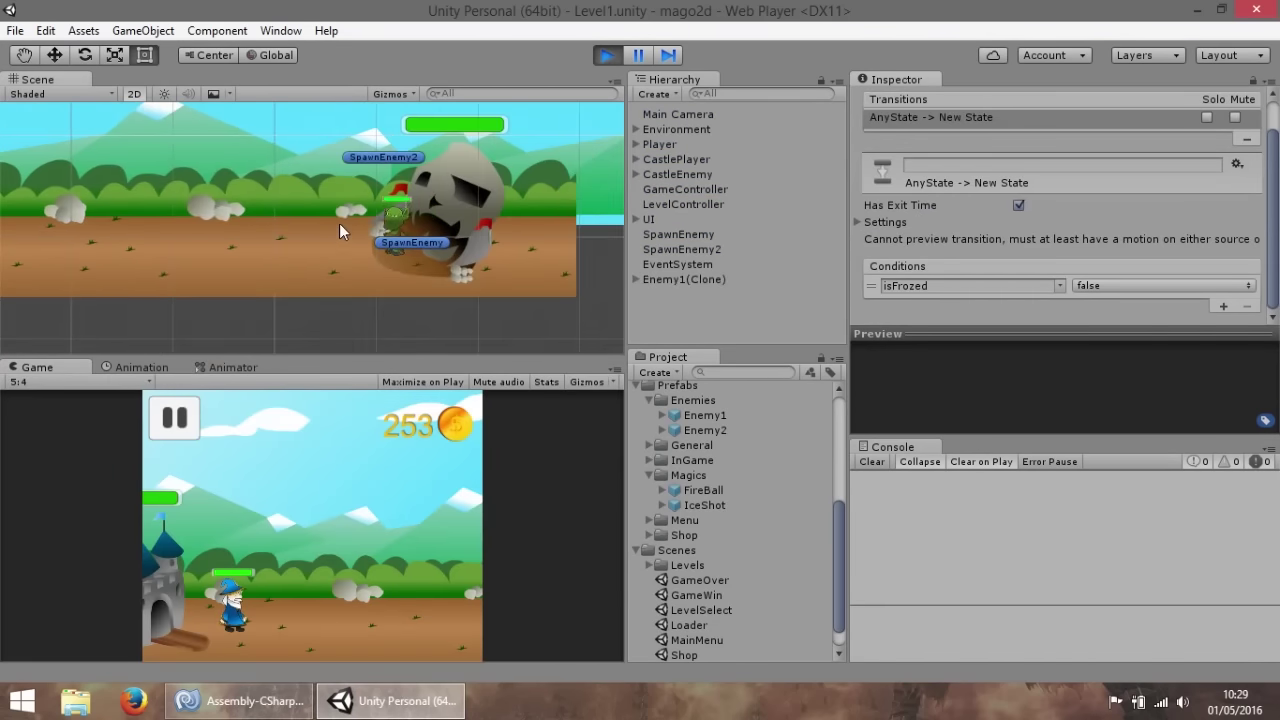
Zoom the Scene view onto the goblins and show the Animator's Status layer graph.
scroll(395, 243, "up", 3)
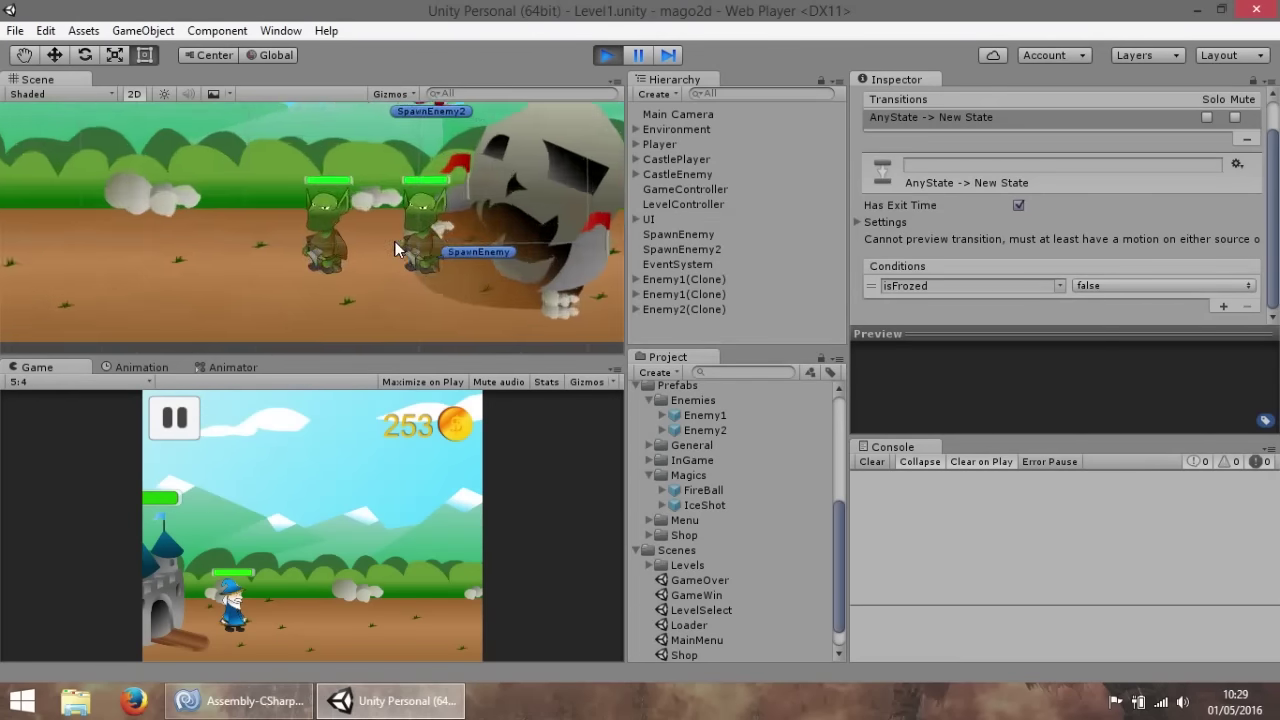
scroll(395, 243, "up", 3)
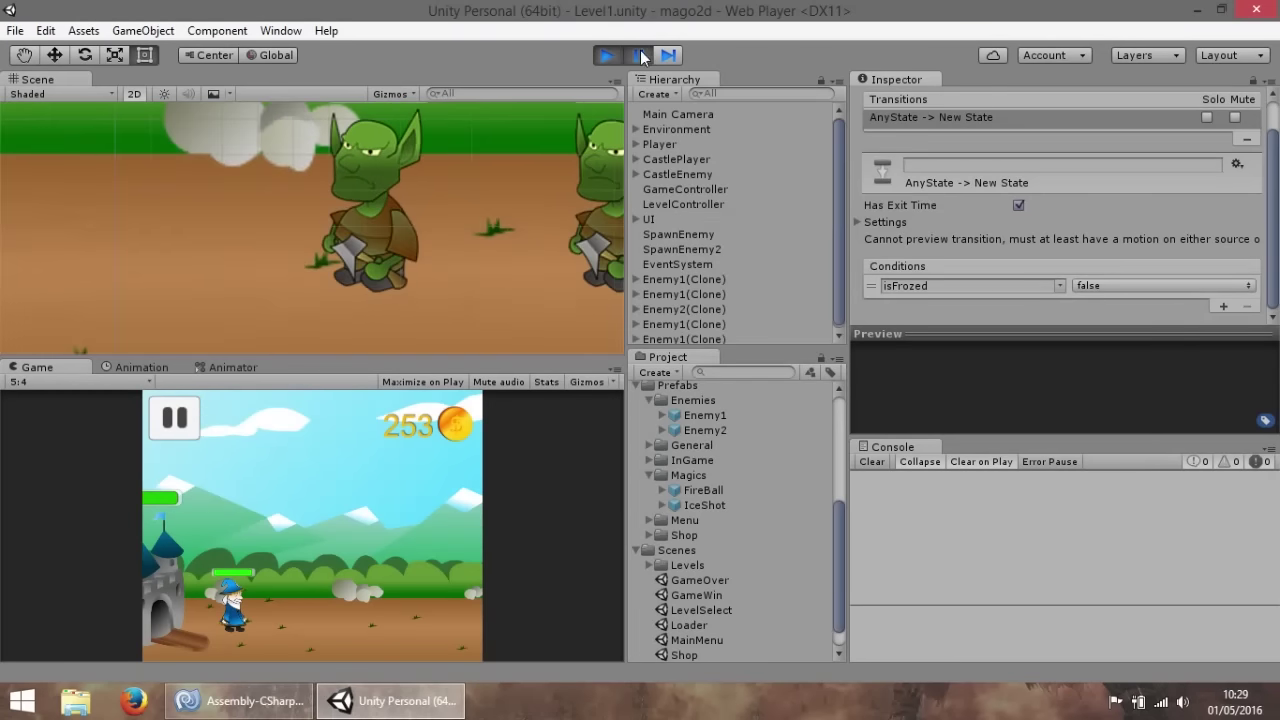
left_click(224, 368)
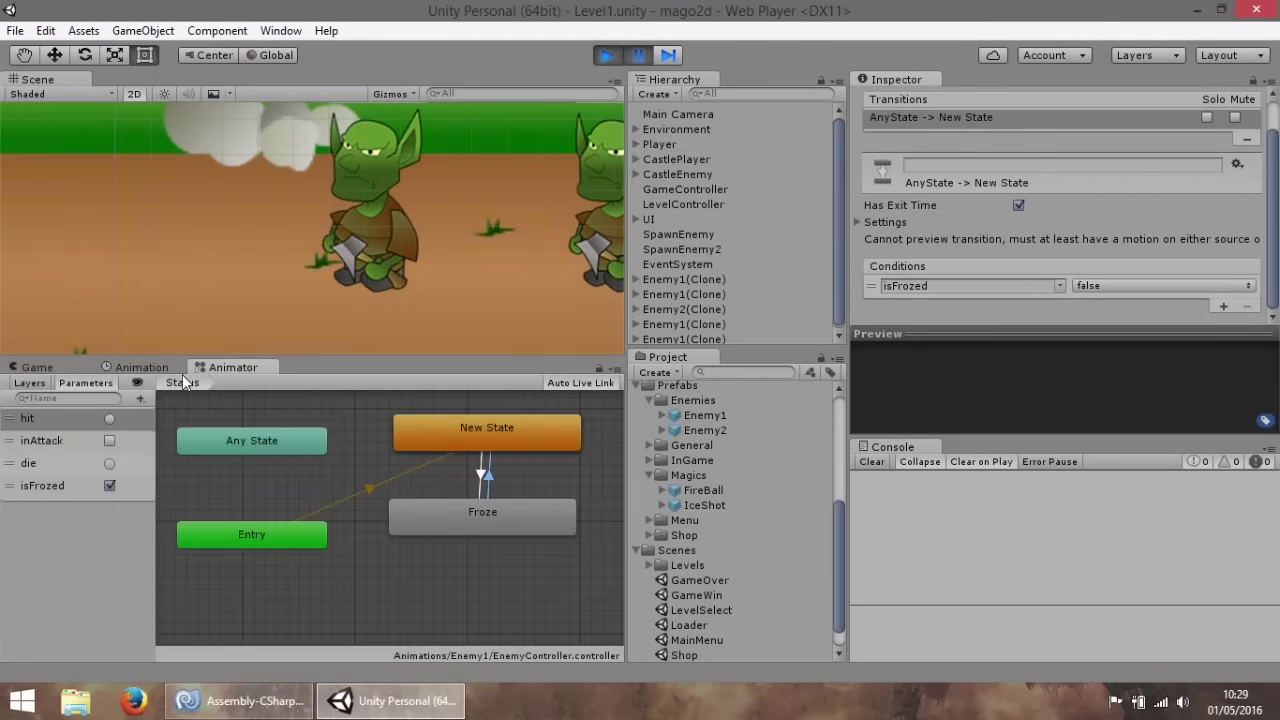
left_click(158, 367)
left_click(224, 367)
Drag the Status layer's Weight to 1 and pan the state graph to show all states.
left_click(30, 384)
left_click(139, 457)
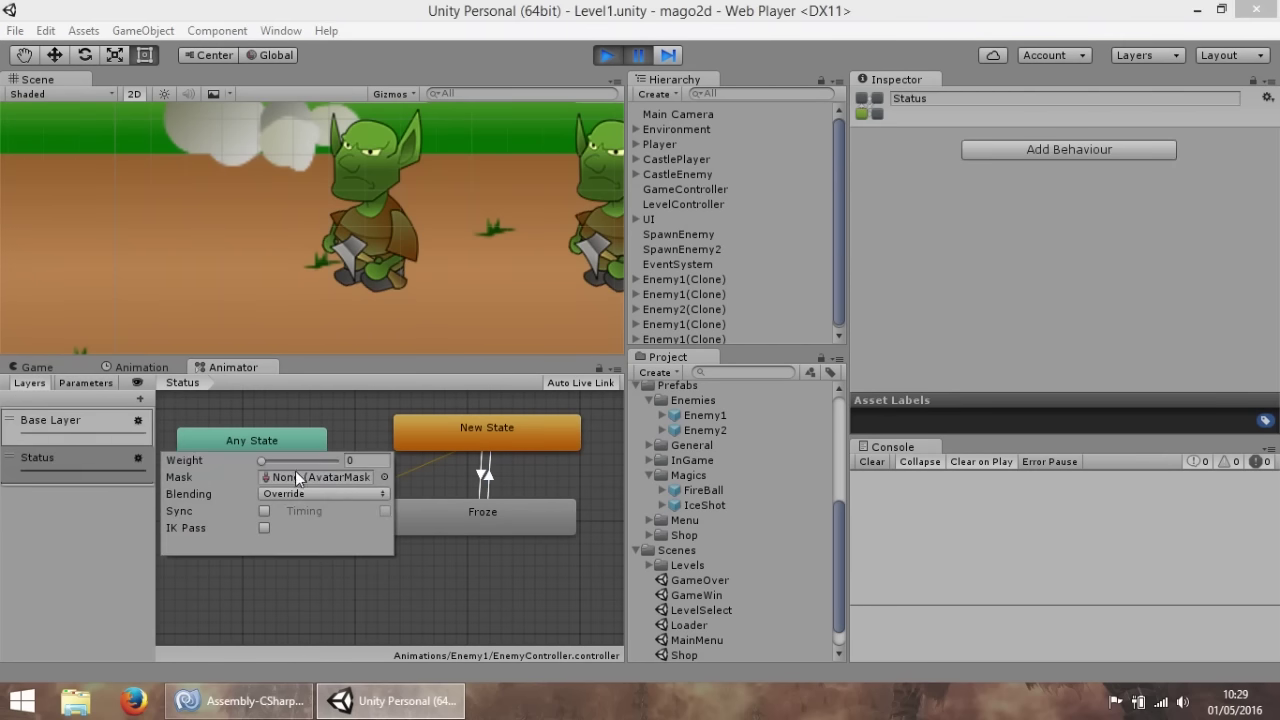
left_click_drag(273, 458, 399, 457)
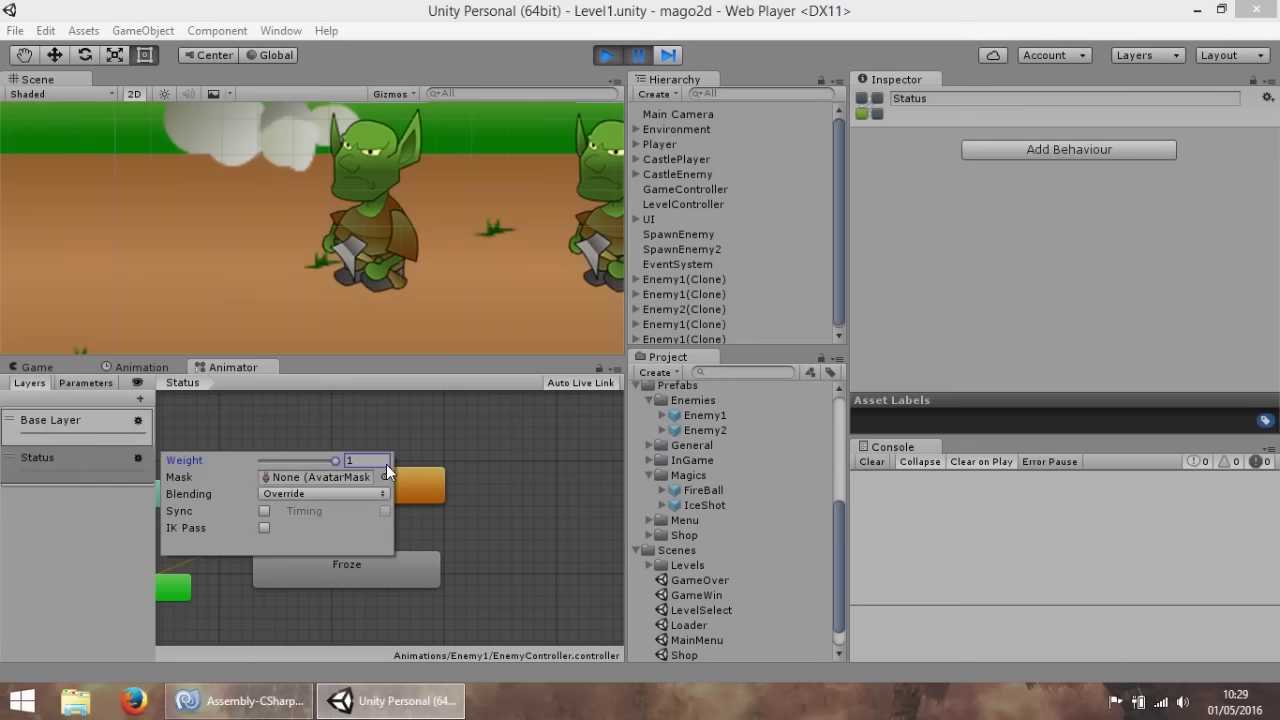
left_click(513, 491)
mouse_move(405, 498)
middle_mouse_down()
mouse_move(507, 487)
mouse_move(522, 448)
middle_mouse_up()
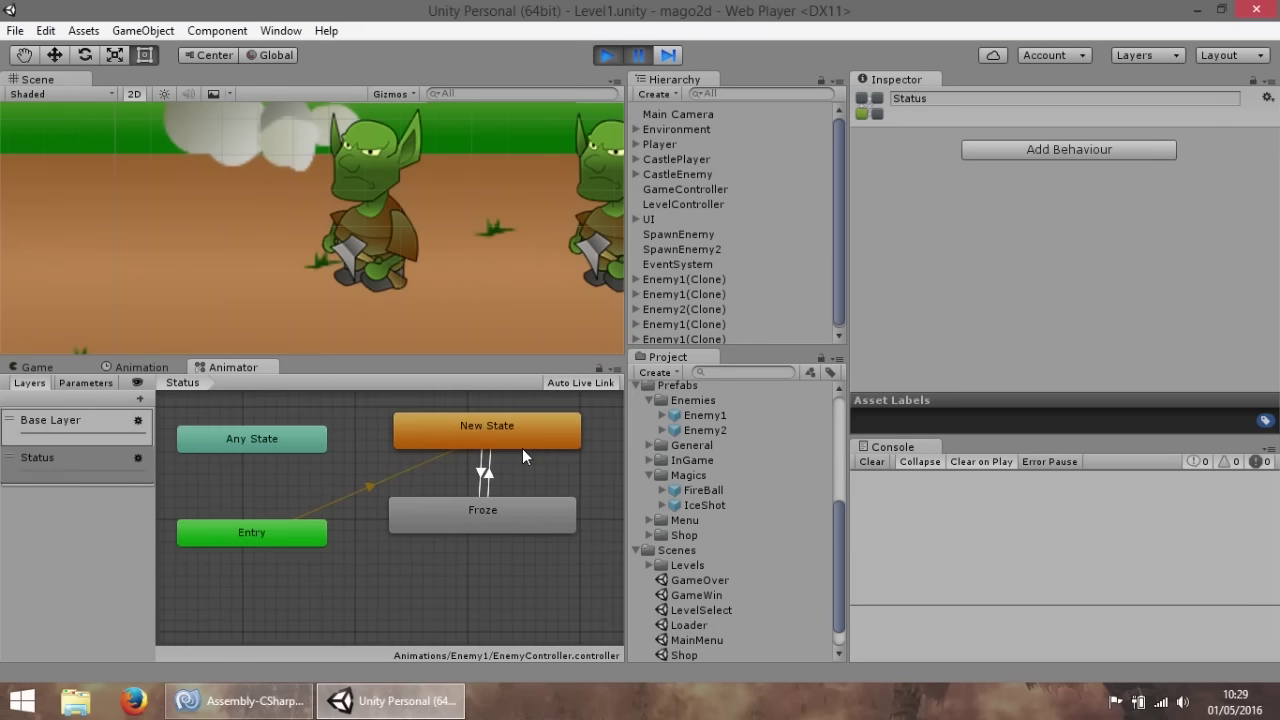
left_click(157, 368)
left_click(209, 367)
Stop the game and confirm the Status layer weight still reads 1.
left_click(605, 54)
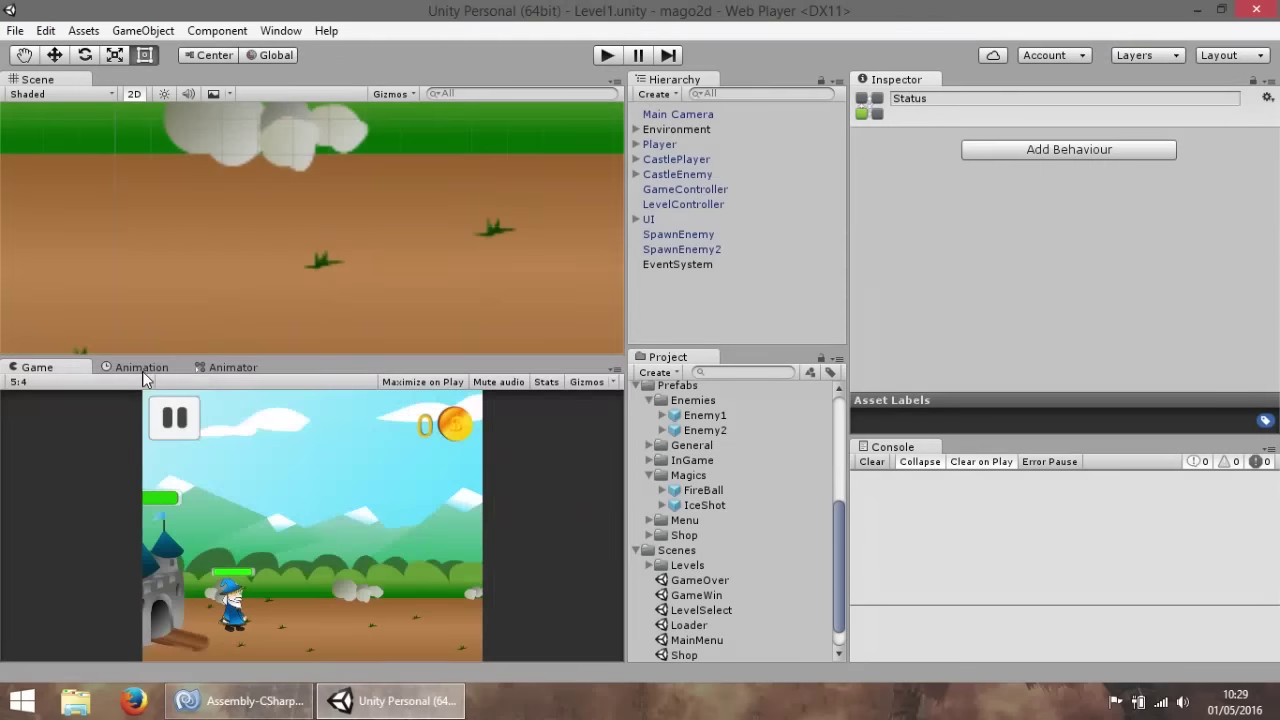
left_click(232, 368)
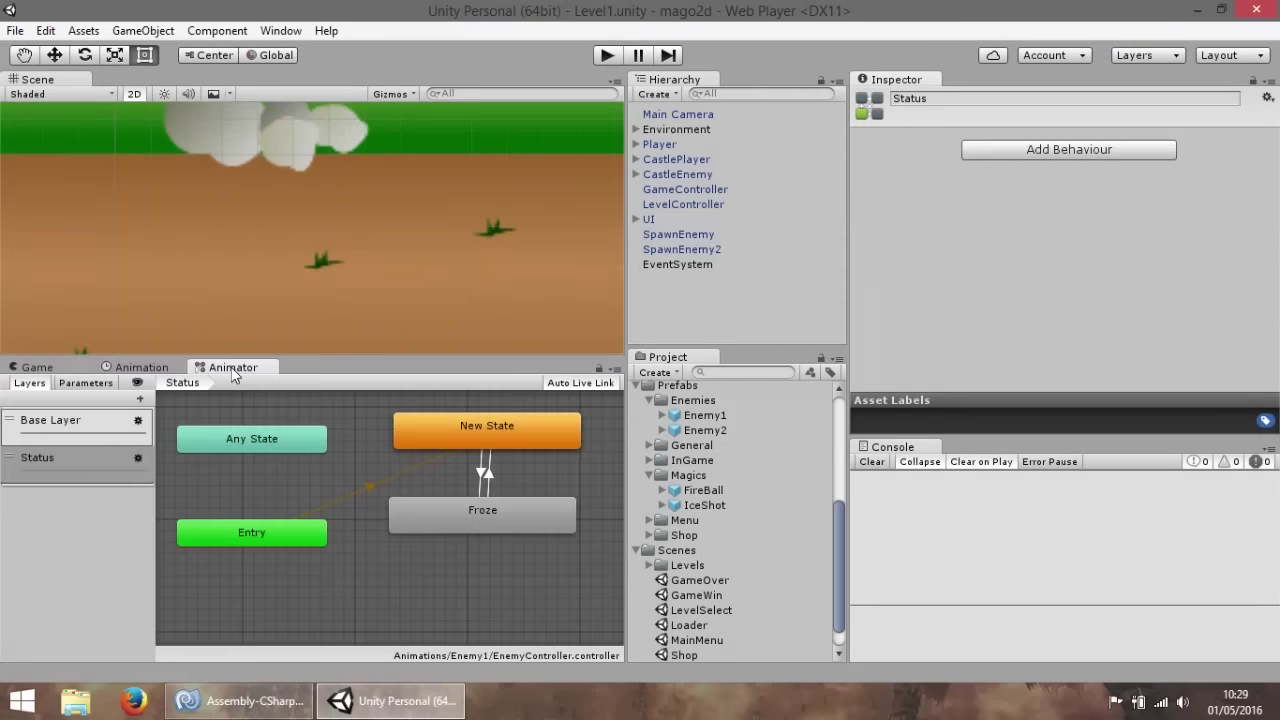
left_click(139, 458)
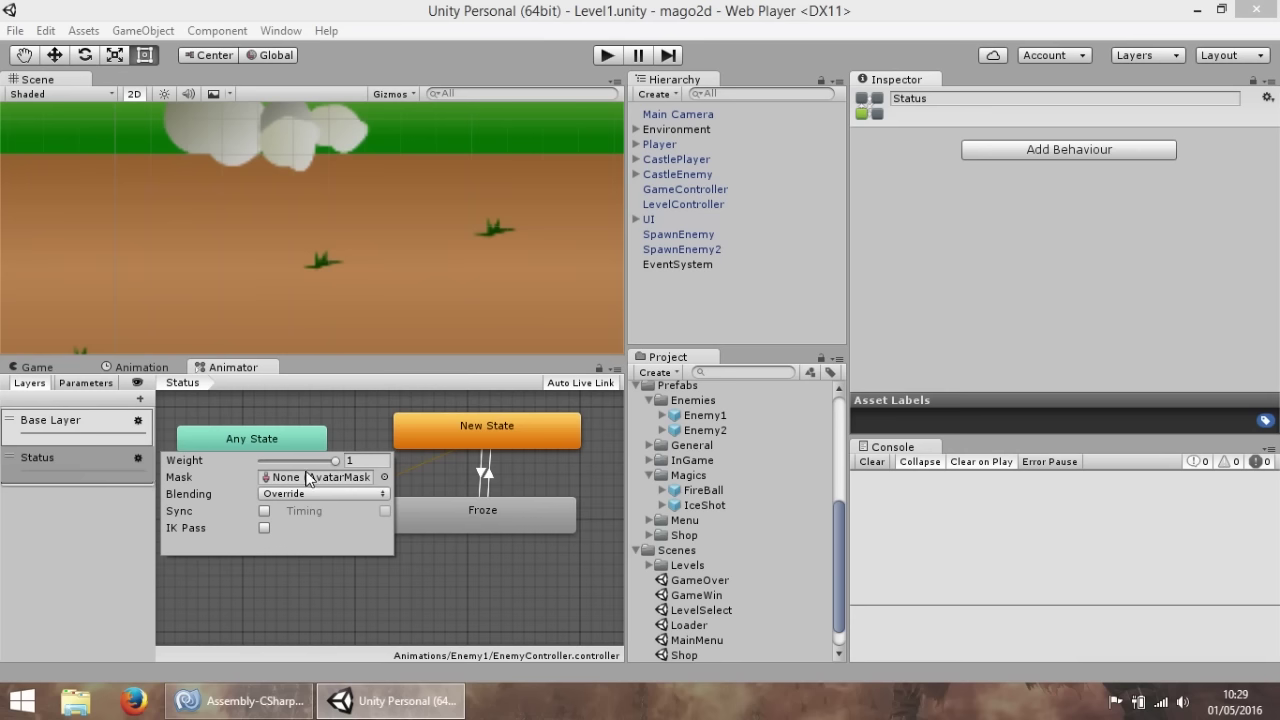
left_click(421, 612)
Select the Enemy1 prefab to inspect its Simple Enemy Behaviour settings.
left_click(40, 367)
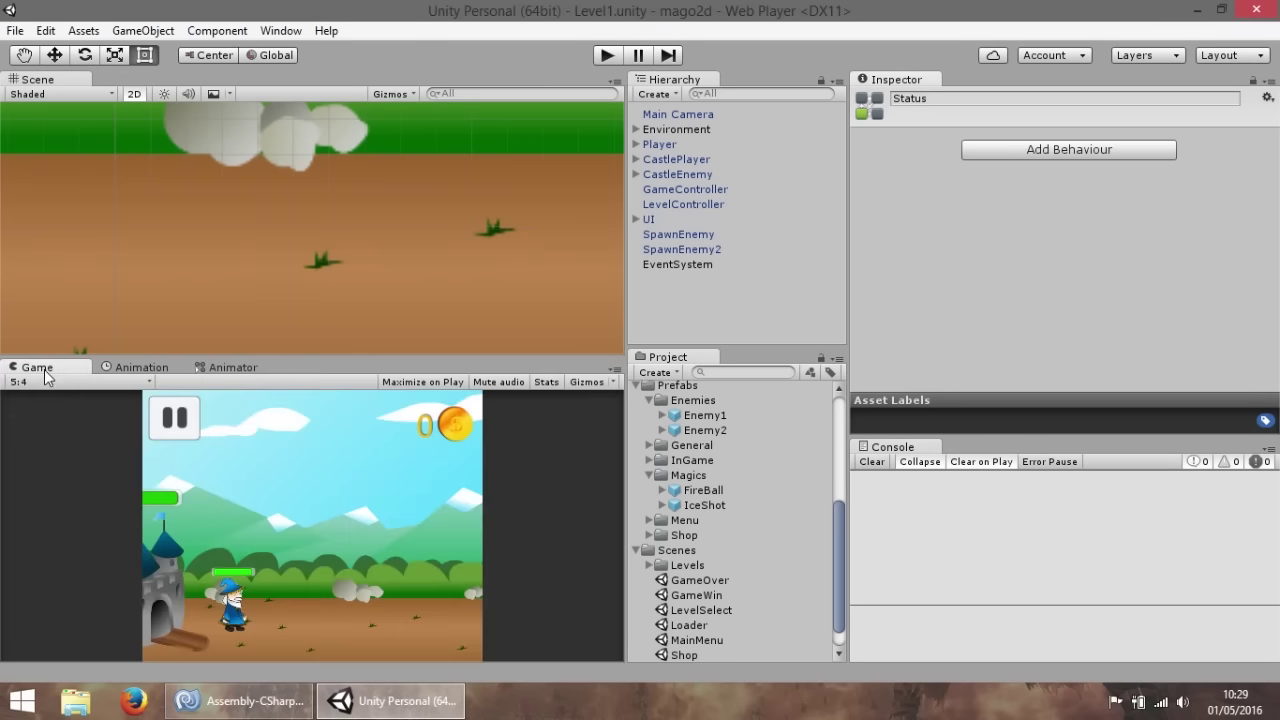
left_click(716, 431)
left_click(712, 413)
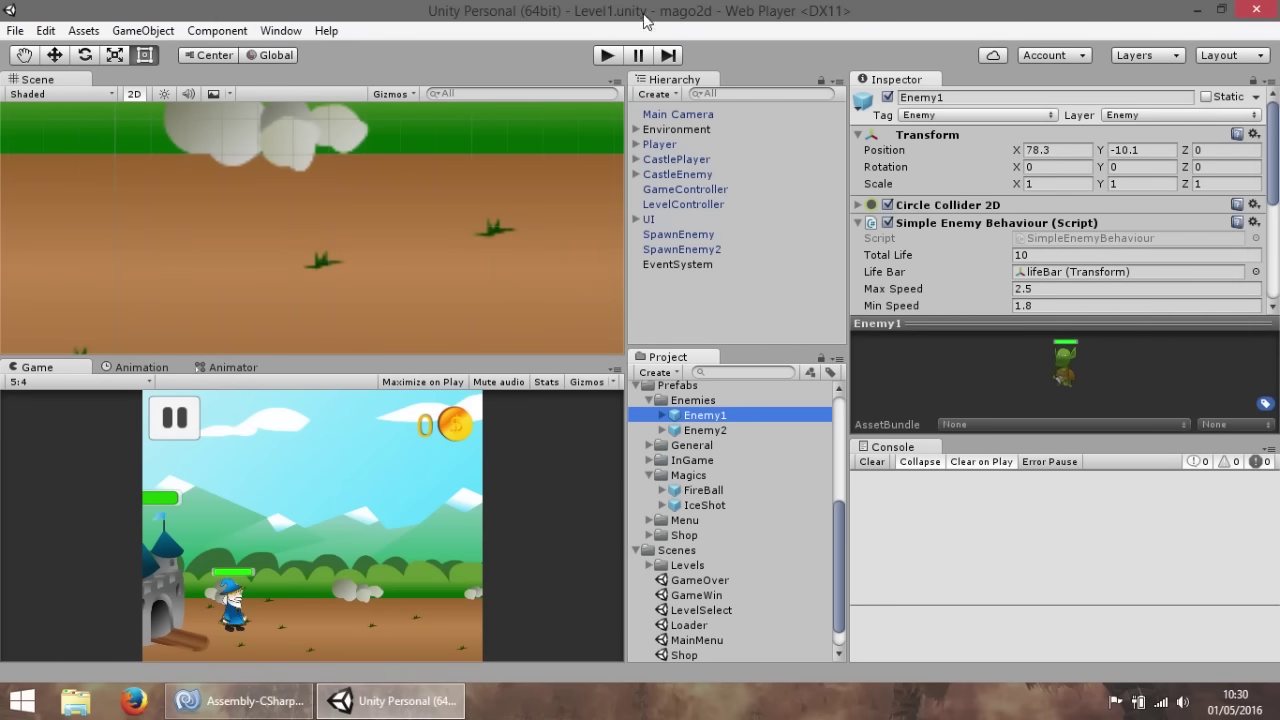
Test-run Level1 briefly, then stop play mode with Ctrl+P.
left_click(606, 56)
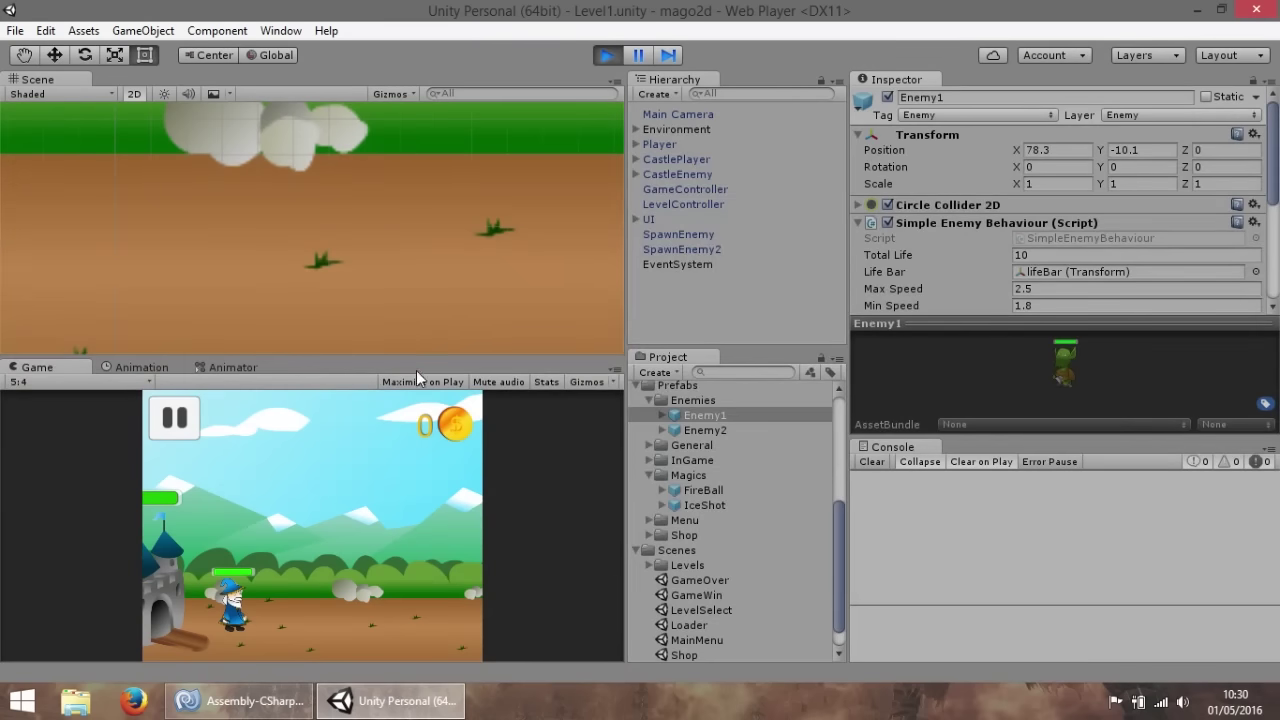
left_click(483, 534)
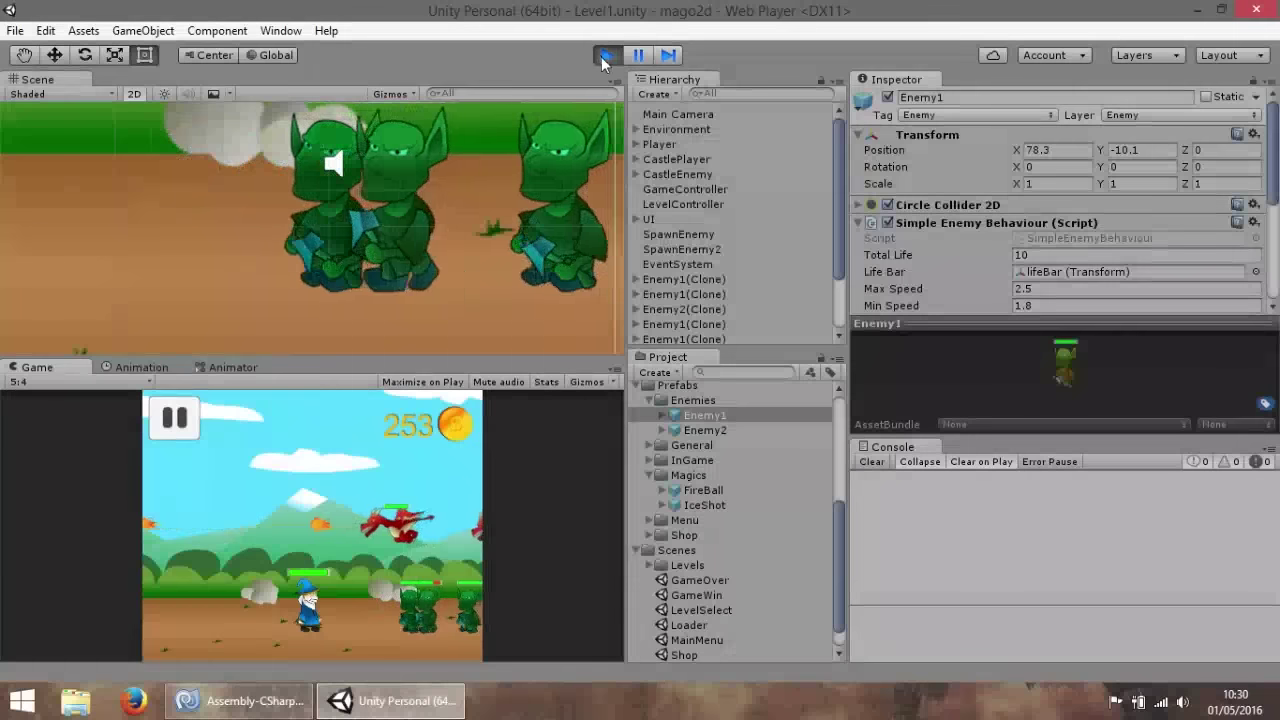
key("ctrl+p")
Check the enemy Animator's Parameters list for isFrozed, then return to the Game view.
left_click(247, 368)
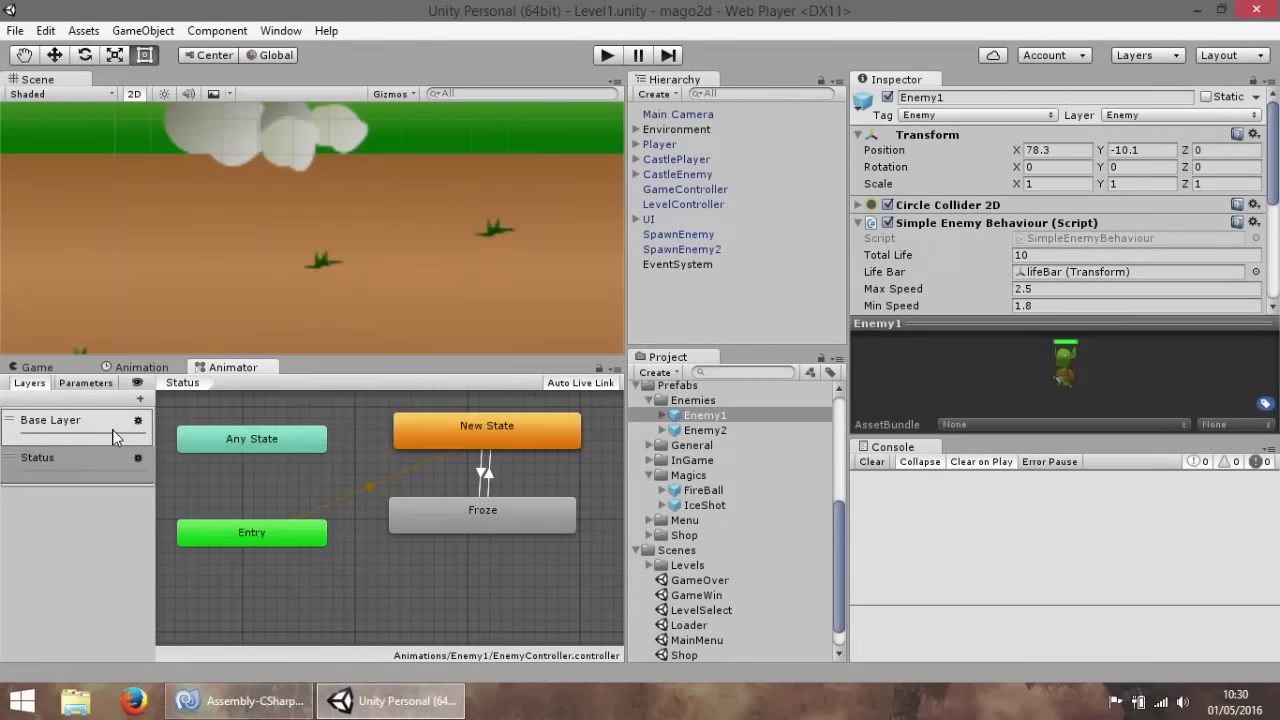
left_click(84, 383)
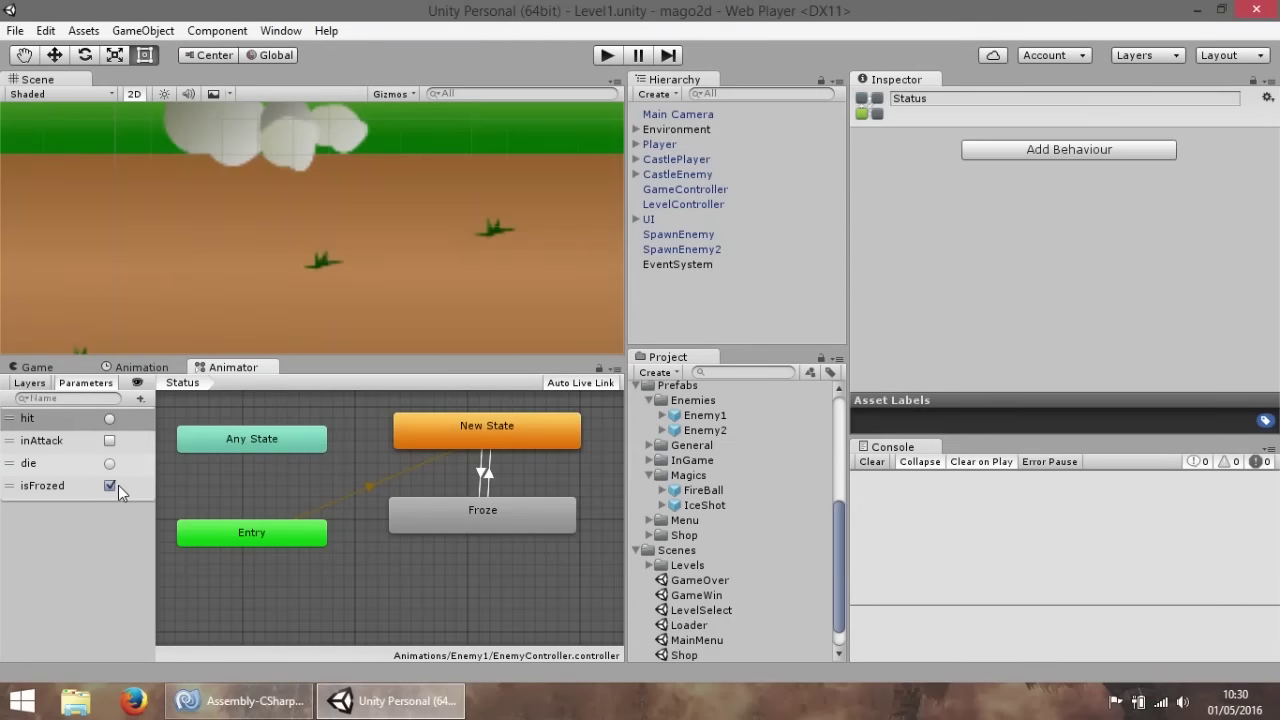
left_click(68, 368)
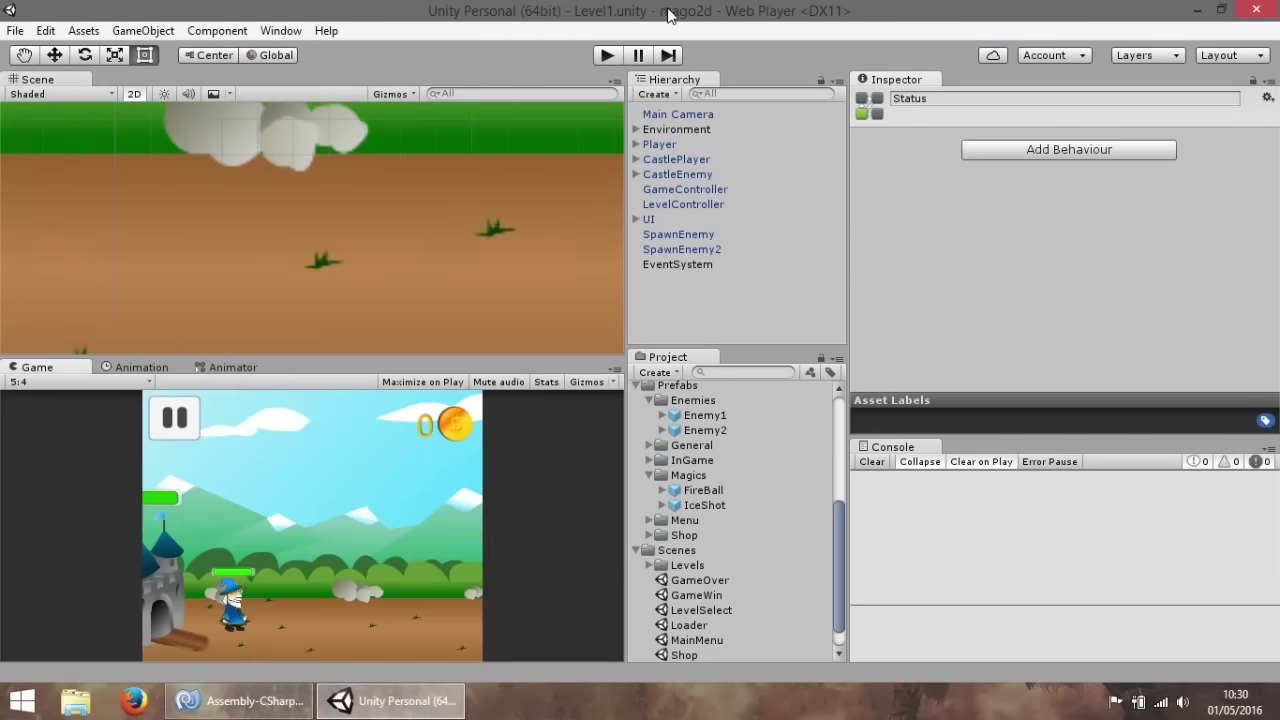
Play Level1 again to try the ice shot, then stop it.
left_click(606, 55)
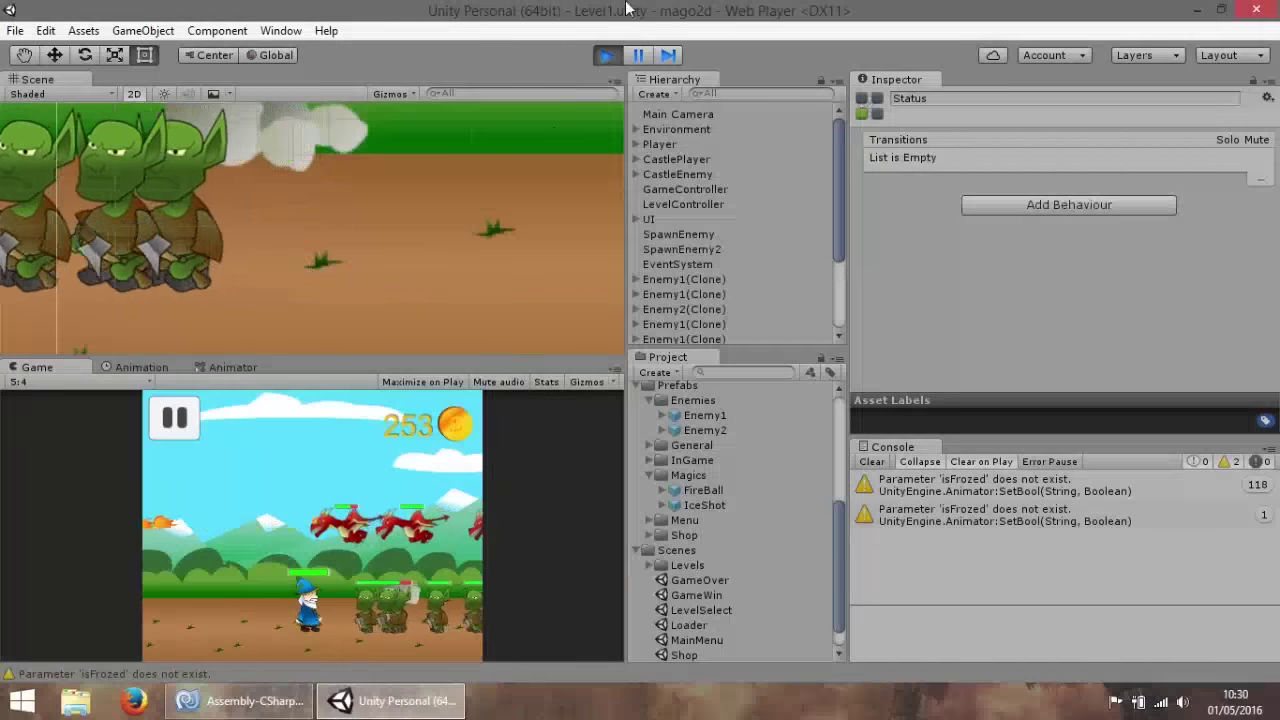
left_click(609, 54)
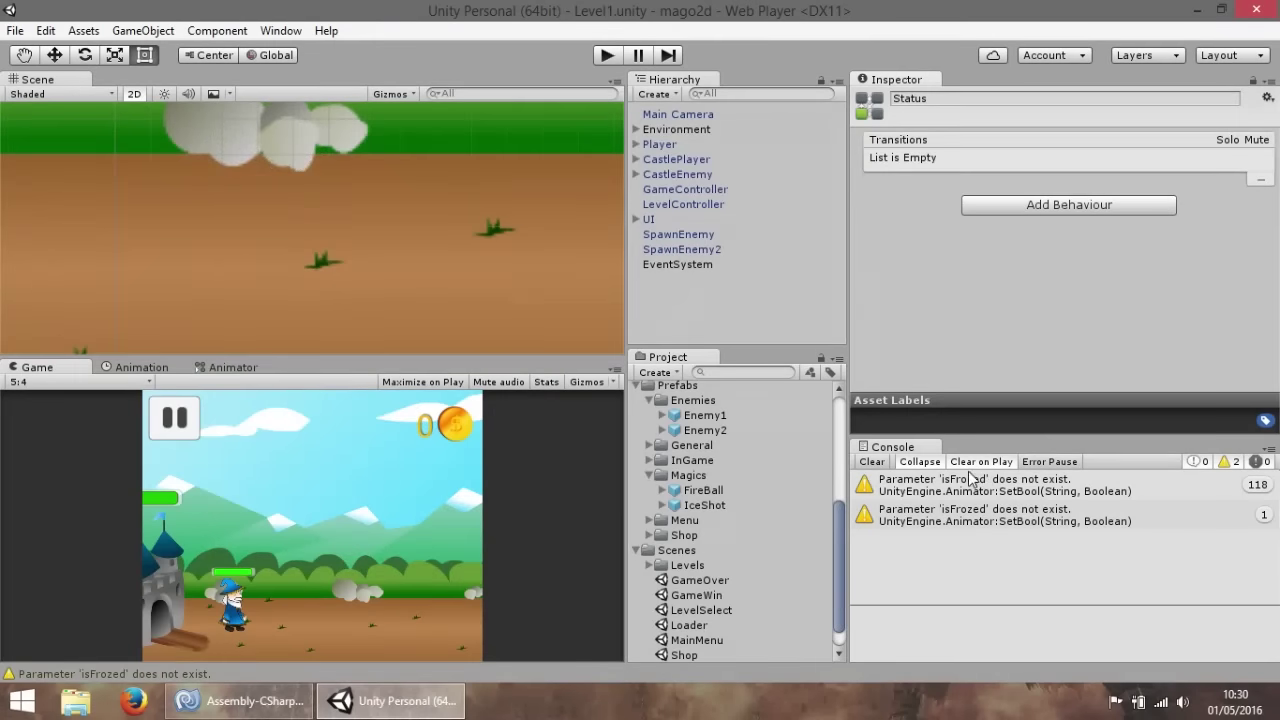
Select the Enemy2 prefab in Prefabs/Enemies and review its Flyer Enemy Behaviour settings.
left_click(727, 291)
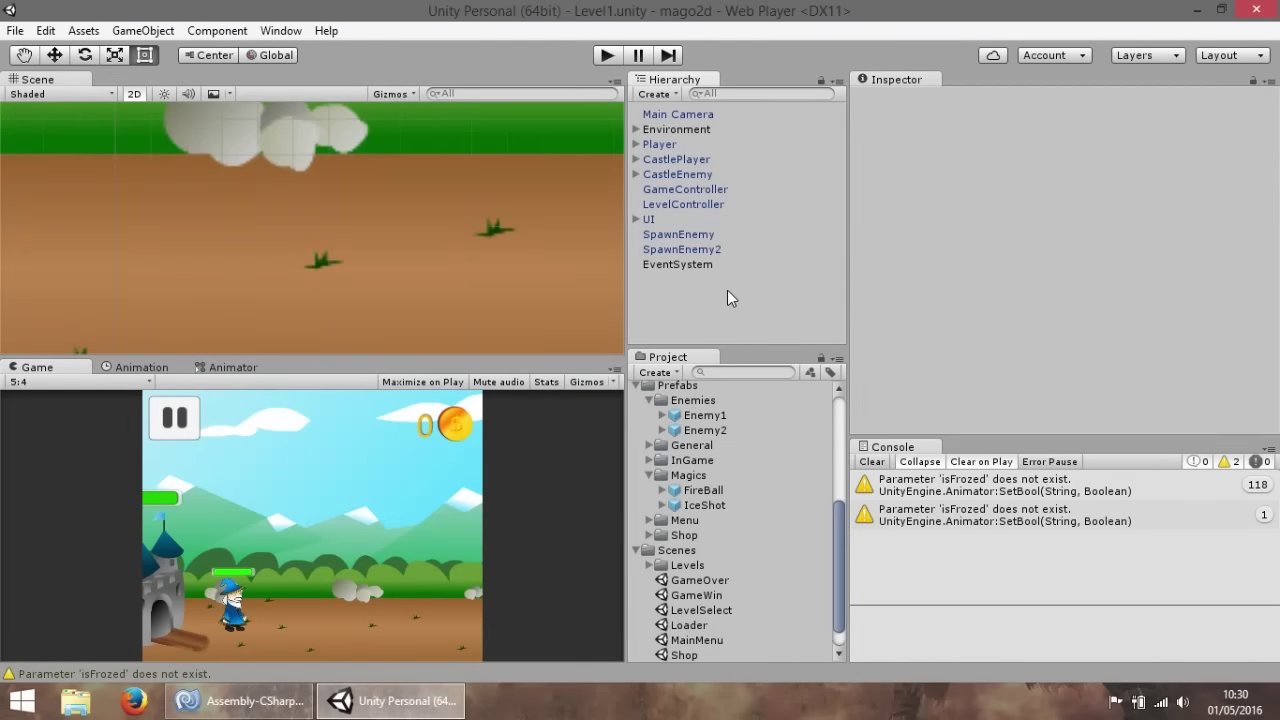
left_click(713, 425)
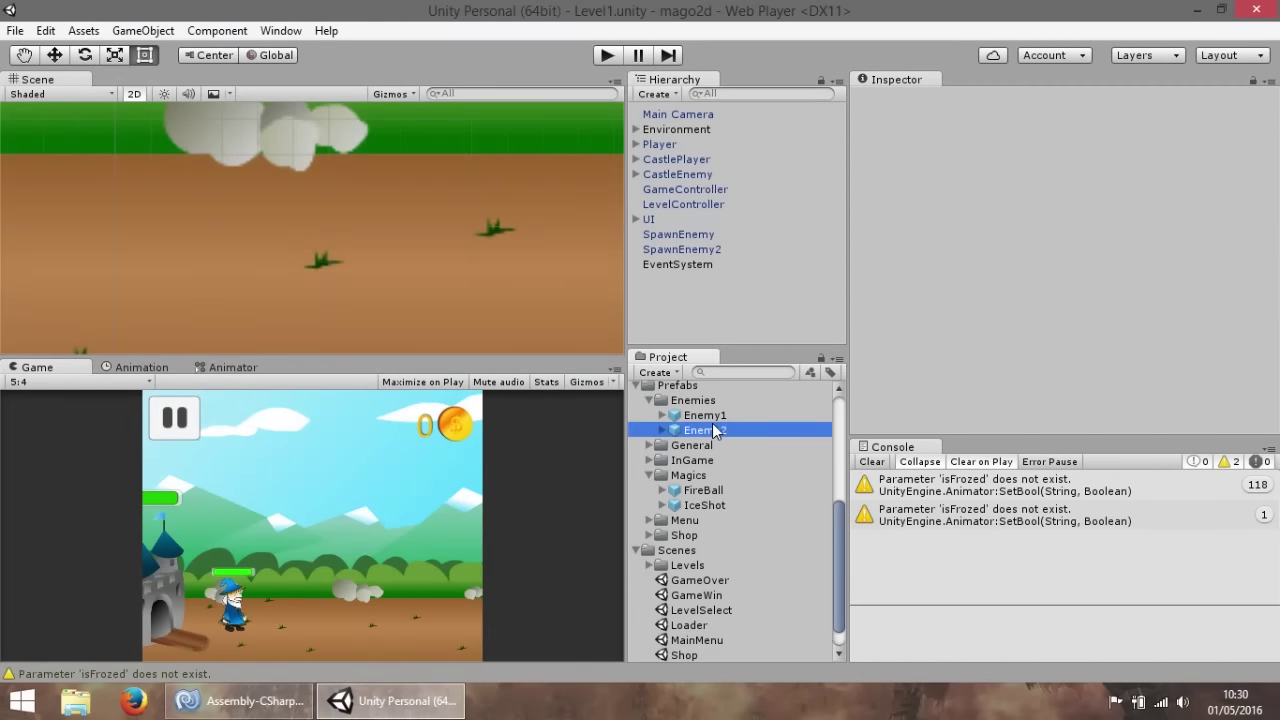
scroll(1059, 250, "down", 5)
scroll(1059, 250, "down", 2)
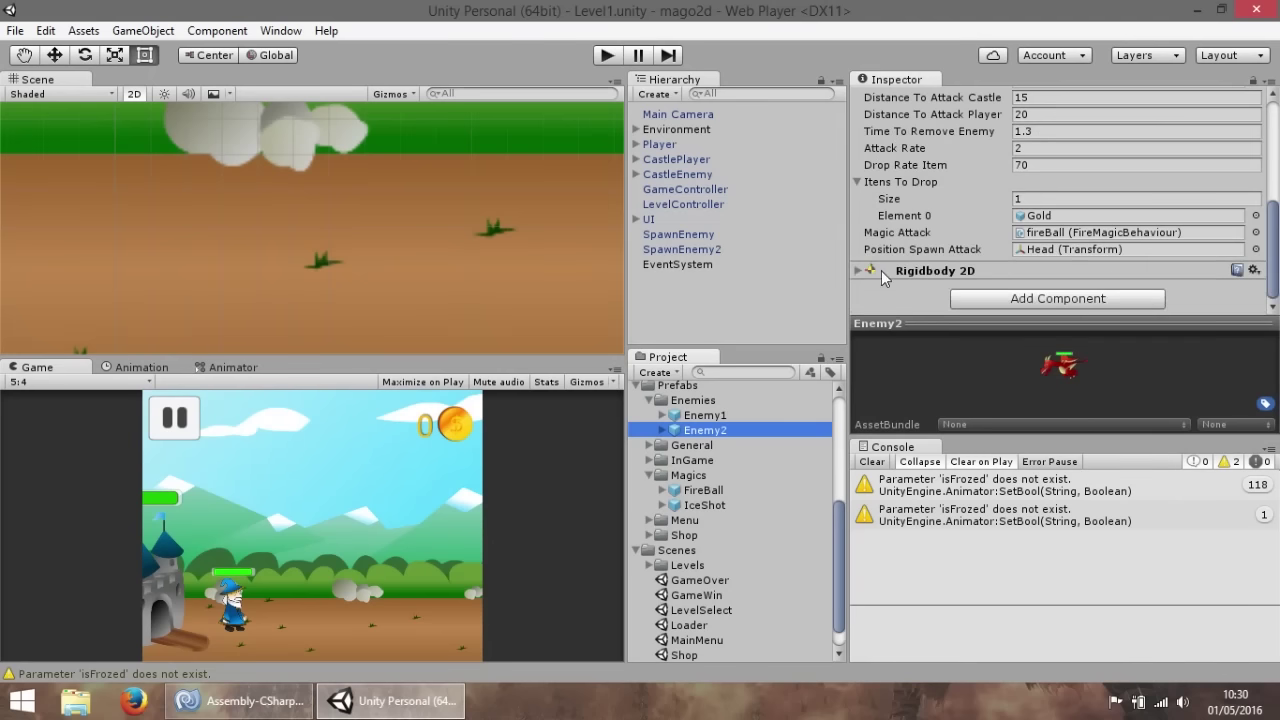
scroll(976, 280, "up", 5)
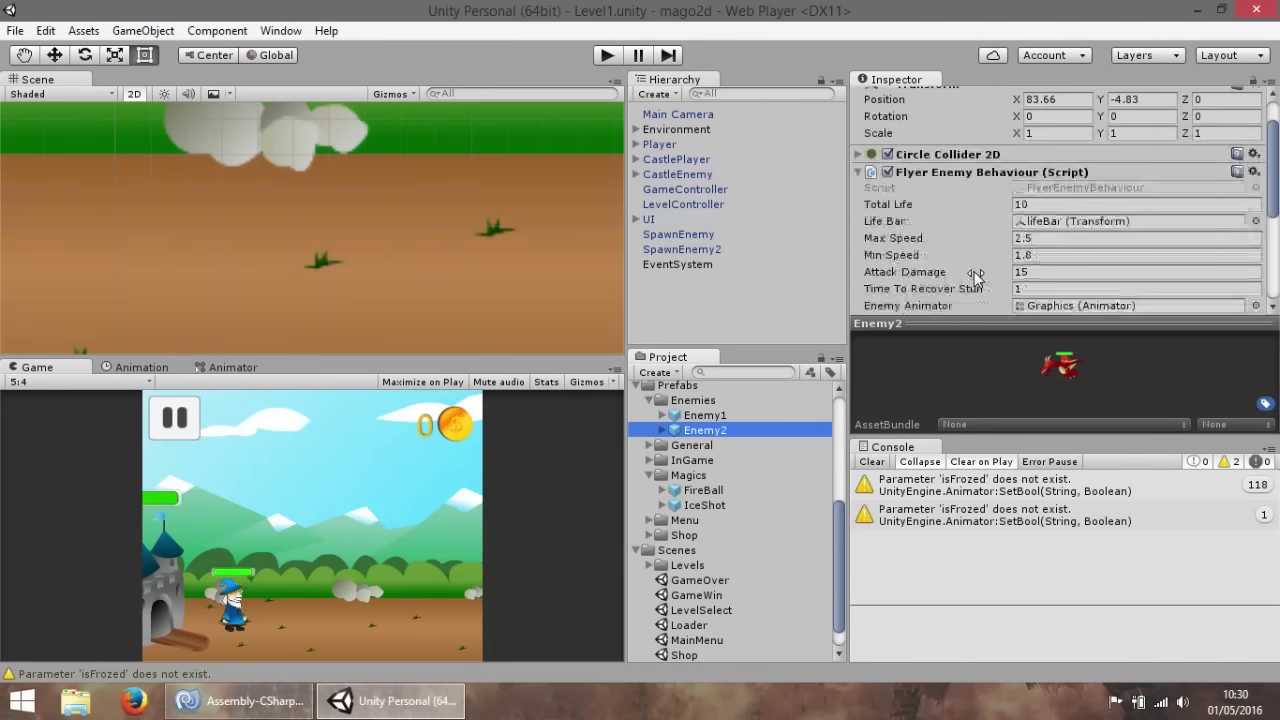
left_click(660, 431)
left_click(664, 431)
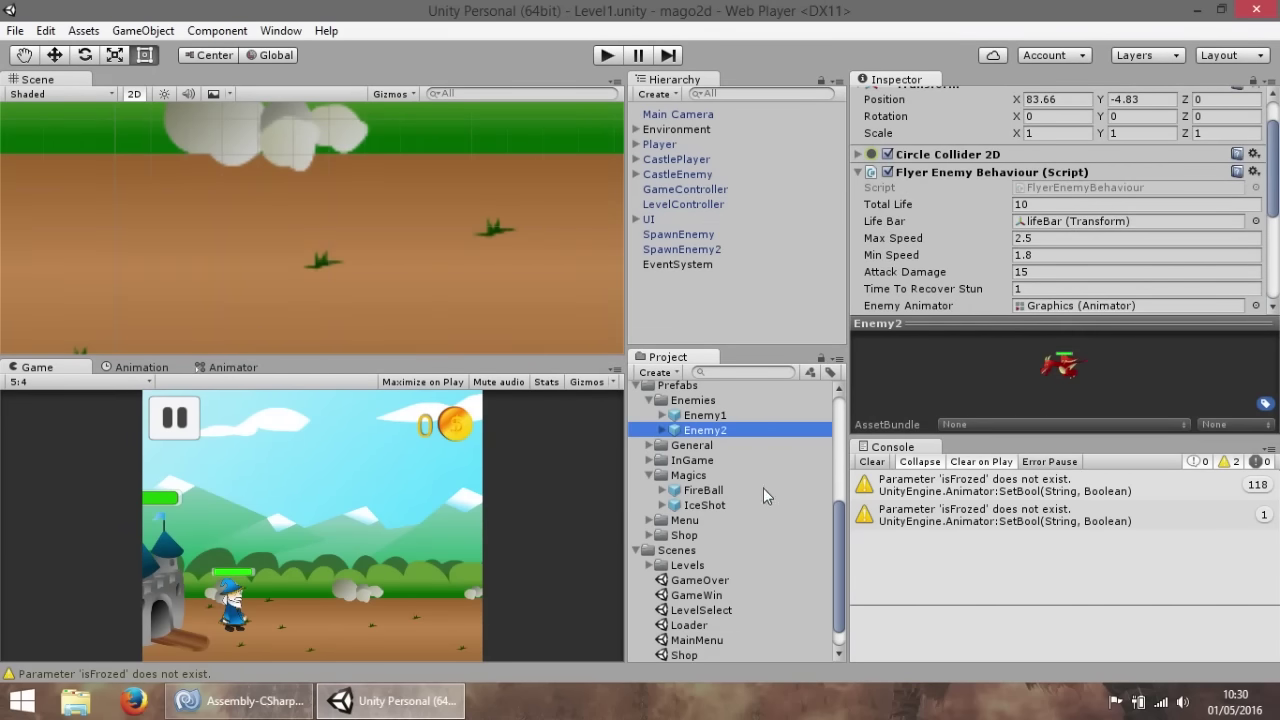